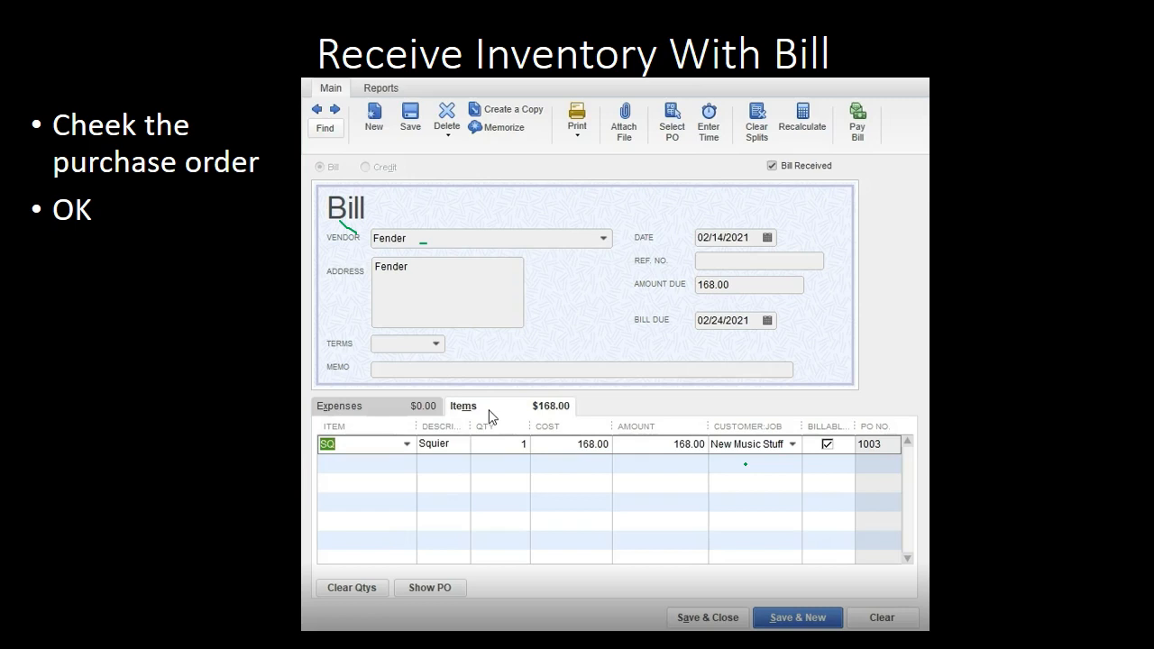
left_click(747, 450)
left_click(832, 459)
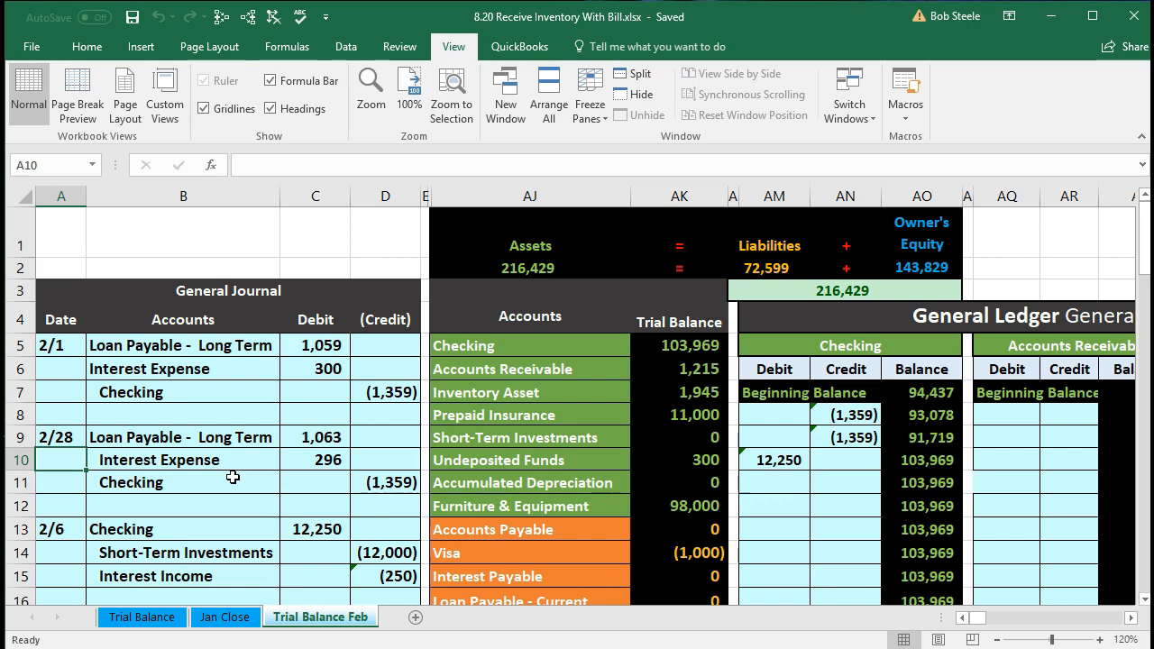
left_click(464, 418)
left_click_drag(529, 342, 639, 351)
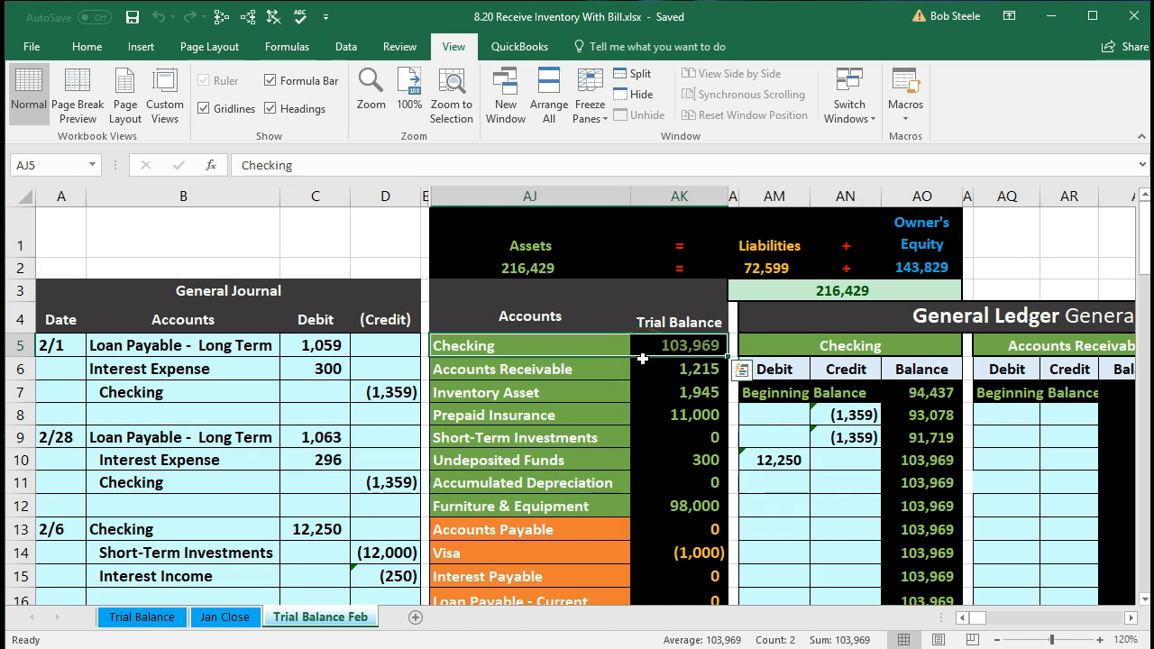
Start a general journal entry dated 2/14 in A17 and paste the trial balance's Inventory Asset account name as values into B17.
left_click(568, 401)
left_click_drag(567, 401, 634, 390)
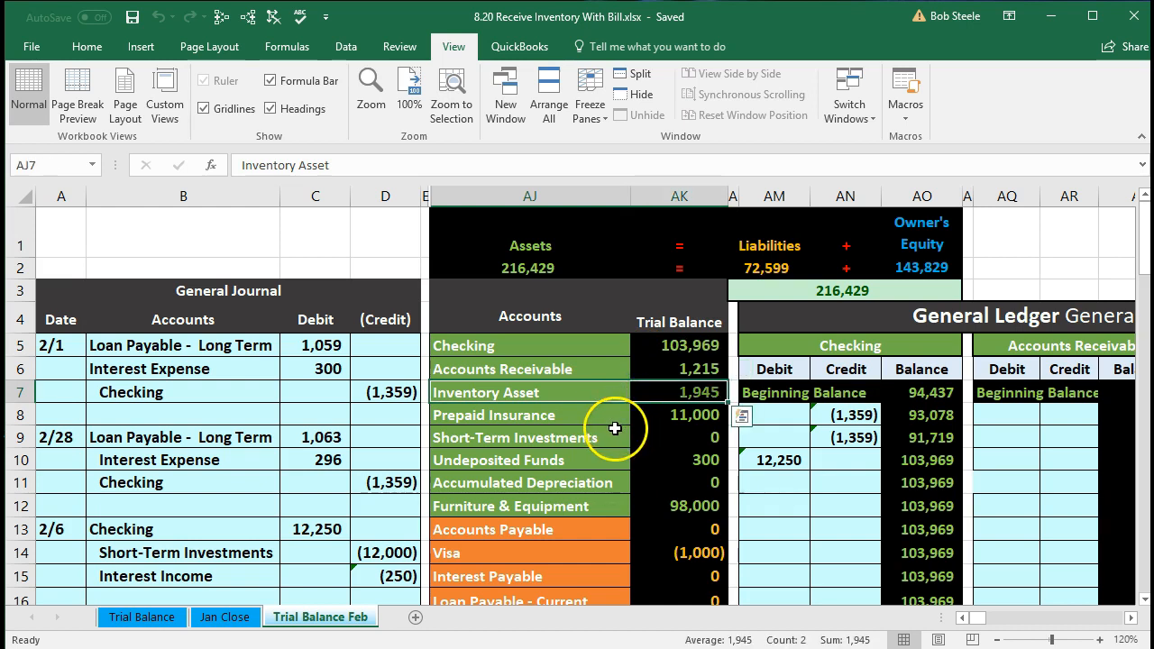
left_click(590, 392)
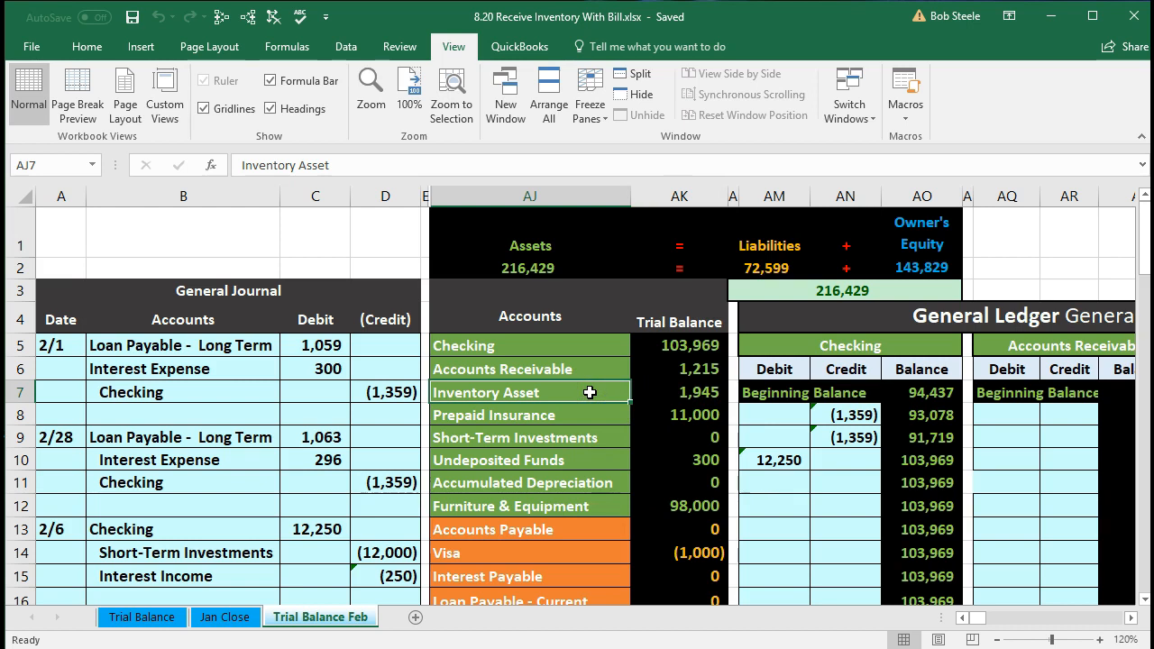
right_click(589, 392)
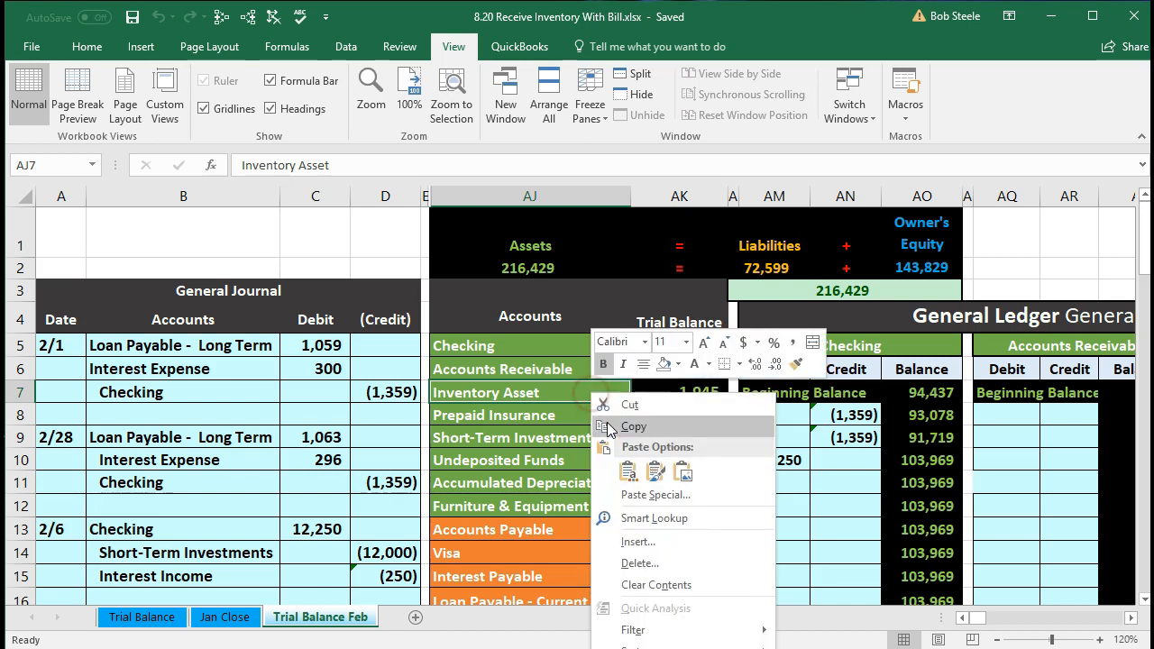
left_click(612, 427)
scroll(330, 516, "down", 3)
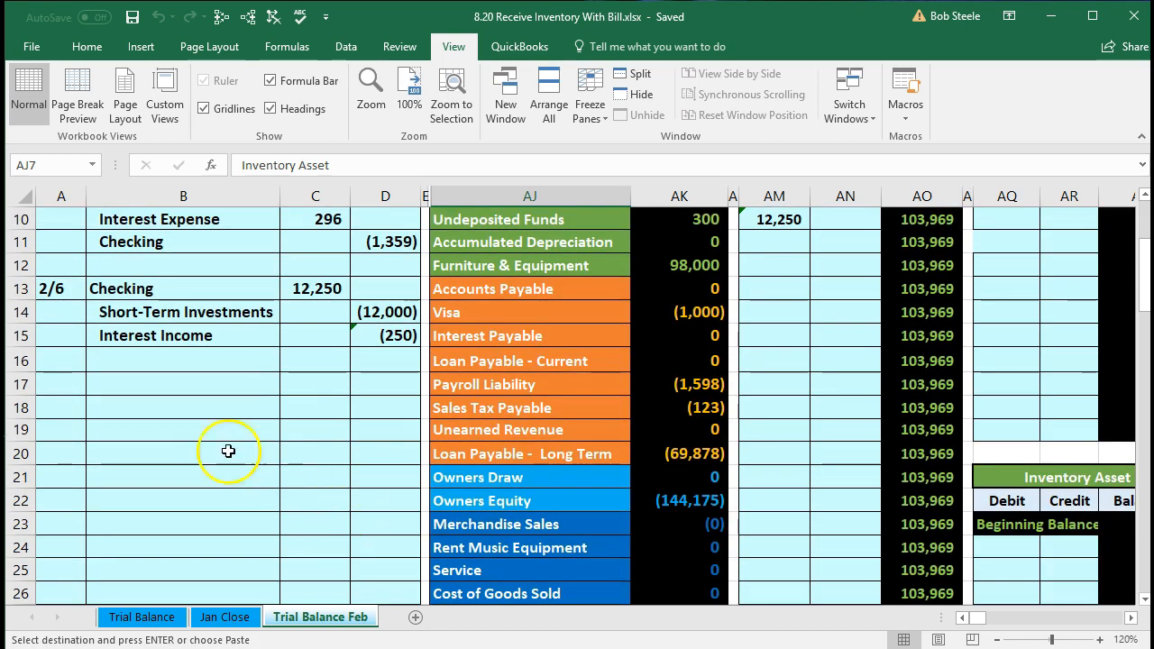
left_click(65, 383)
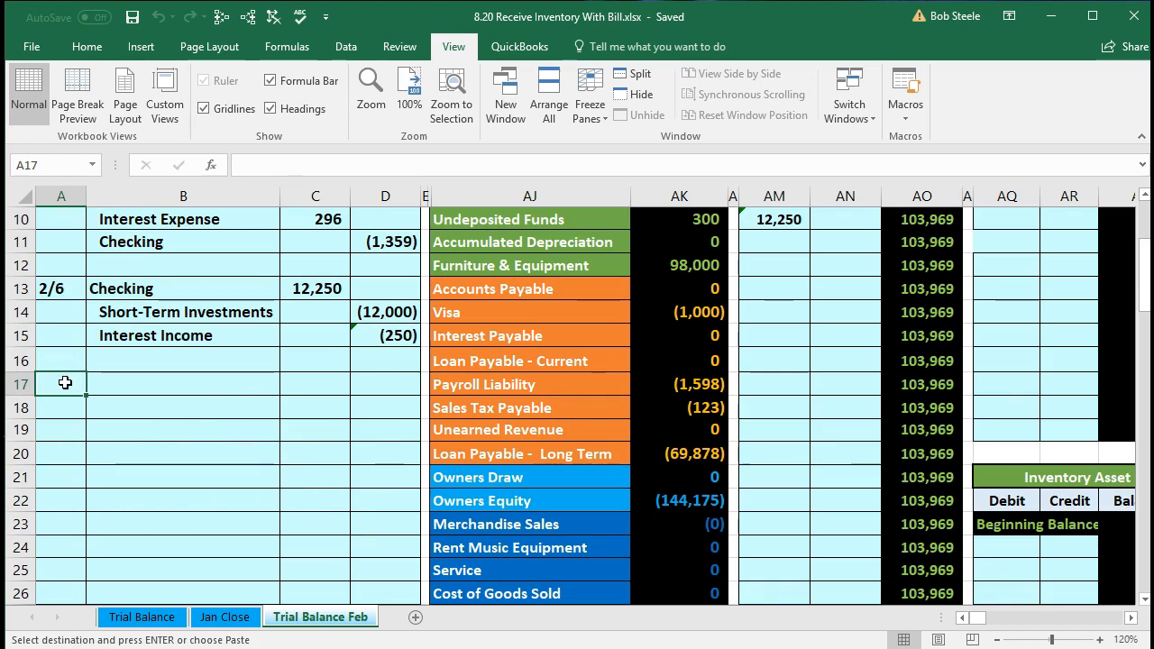
type("2/10")
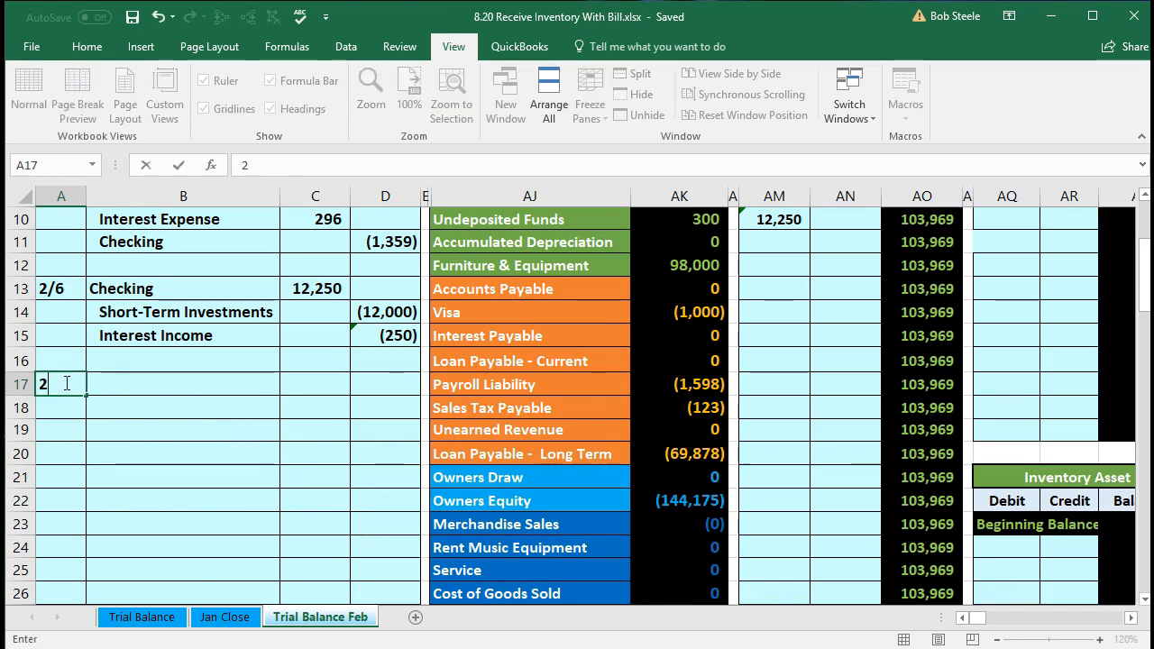
key("Return")
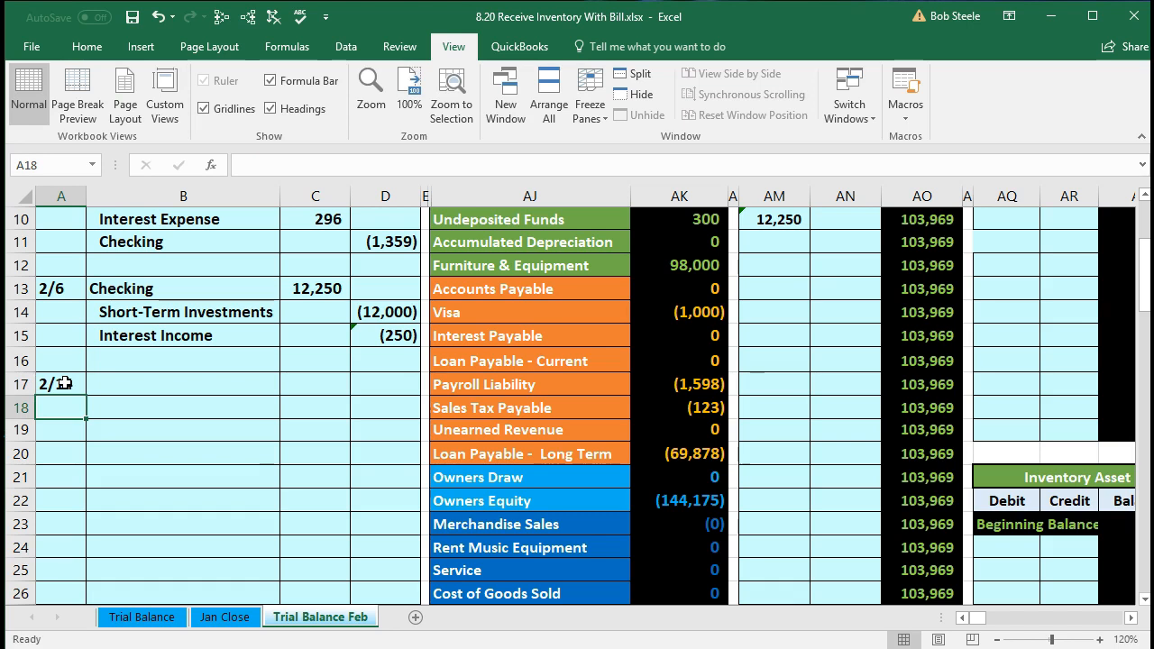
right_click(124, 378)
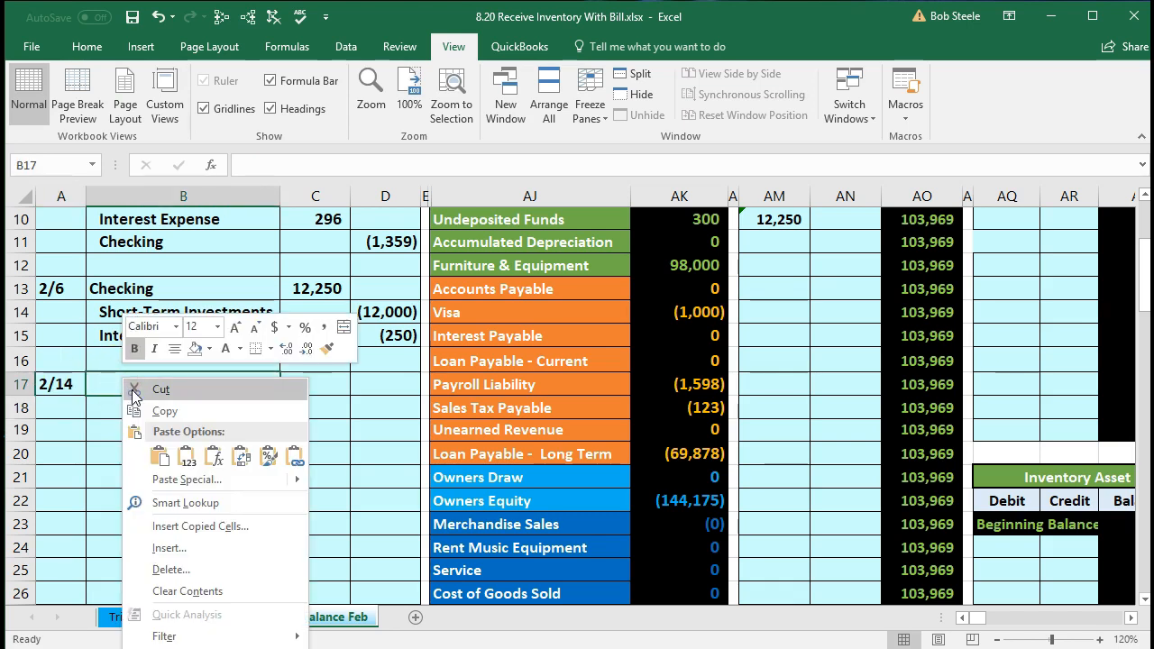
left_click(187, 455)
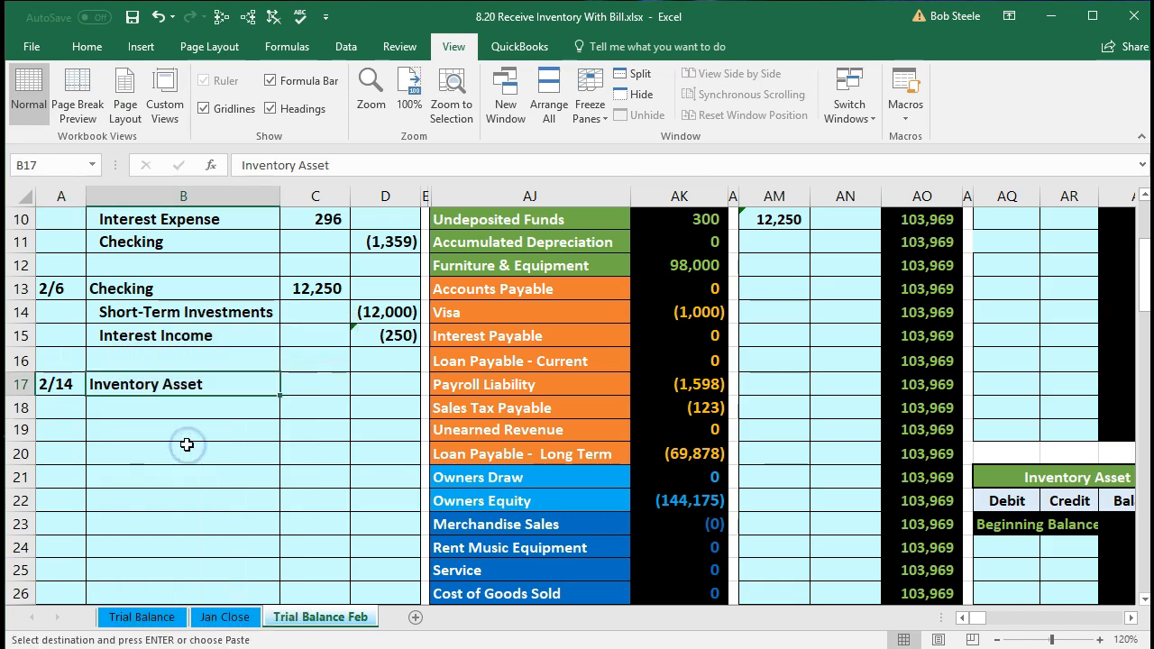
Enter a debit of 168 for Inventory Asset in C17 of the 2/14 journal entry.
left_click(296, 387)
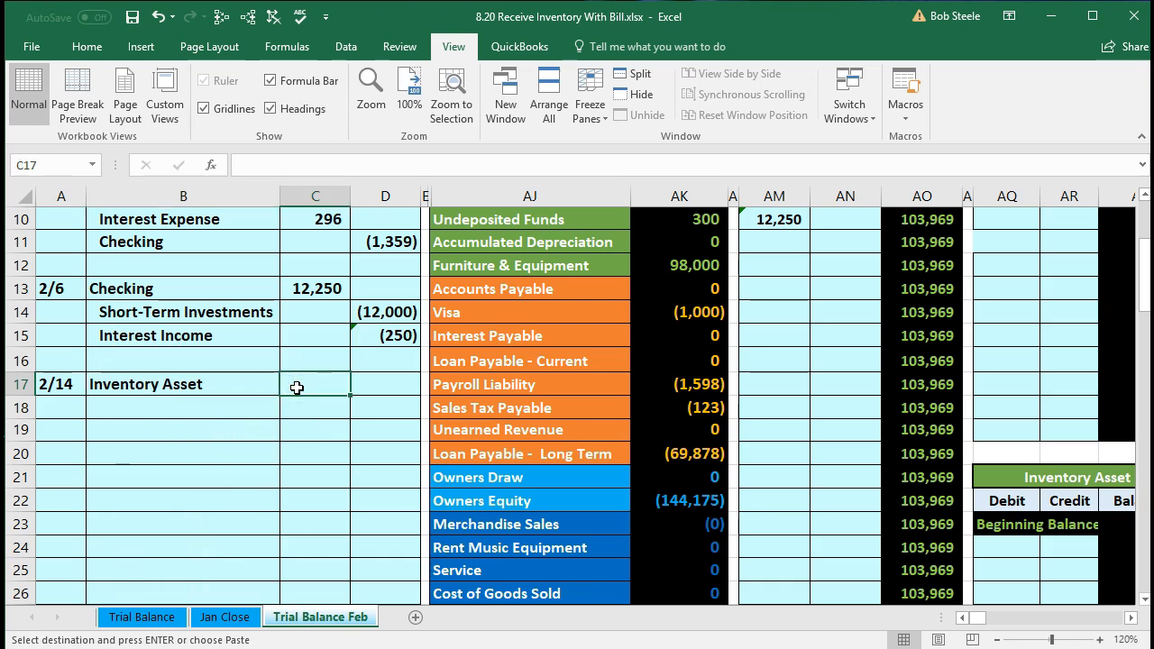
type("168")
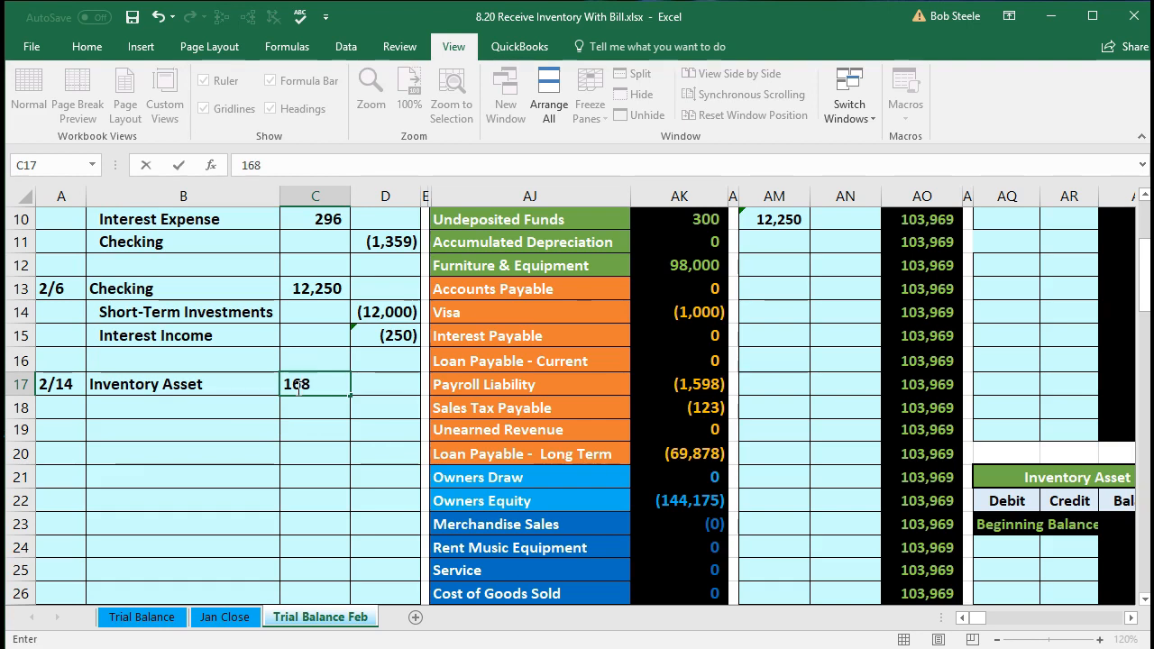
key("Return")
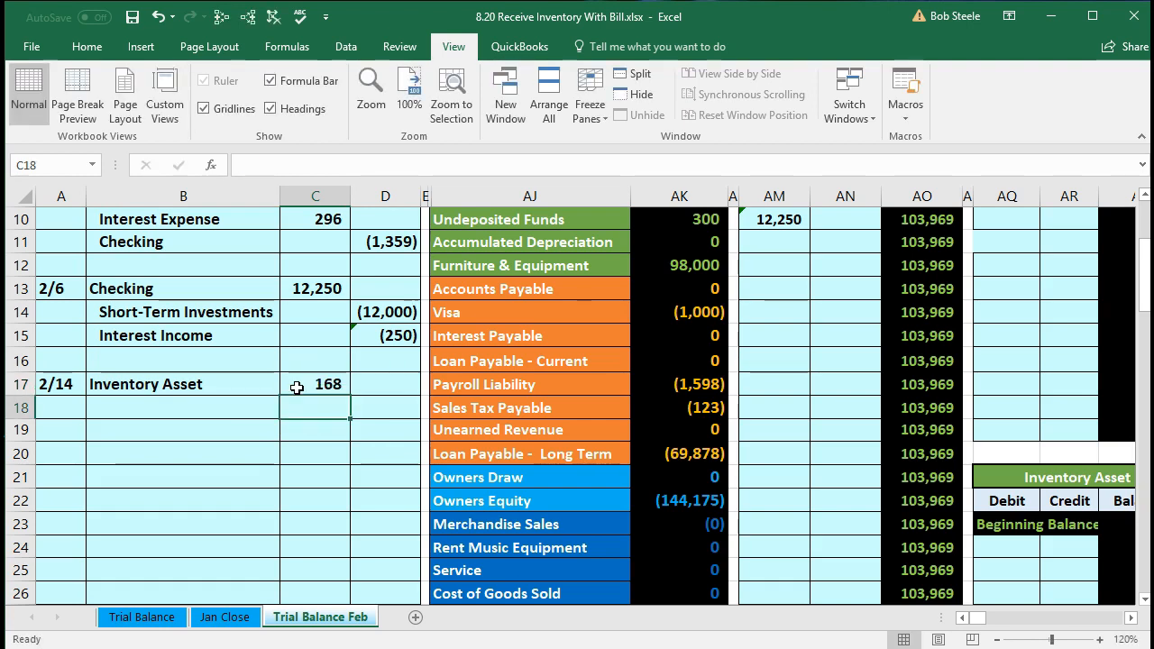
Enter the formula =-C17 in D18 as the offsetting credit of the 2/14 journal entry.
key("Right")
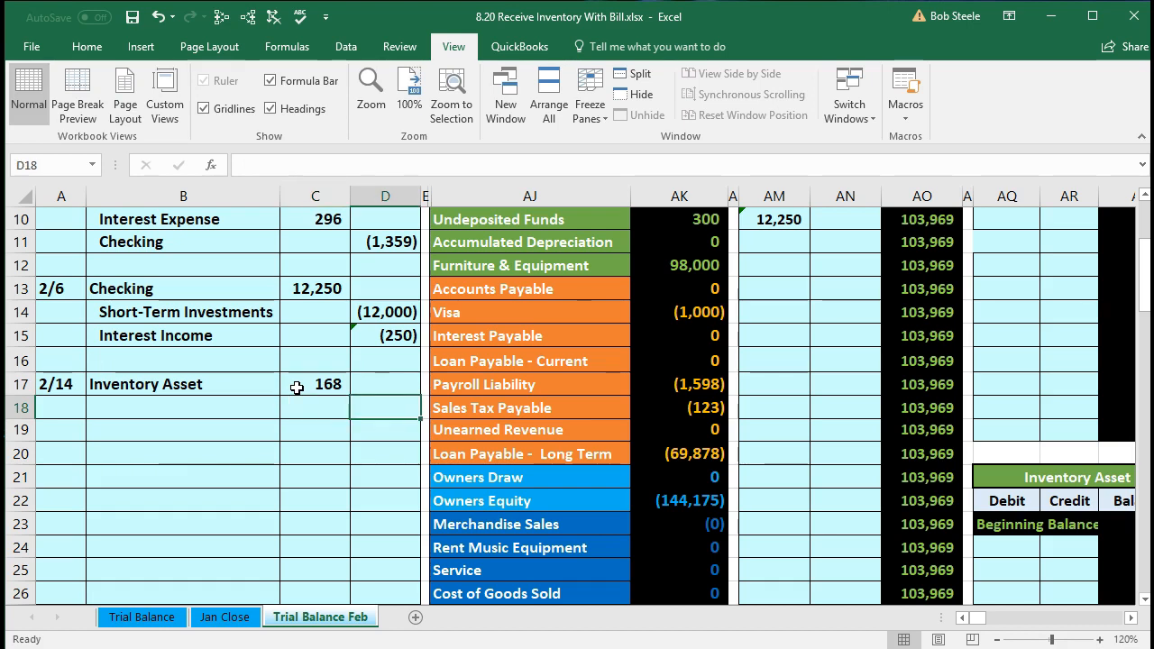
type("-")
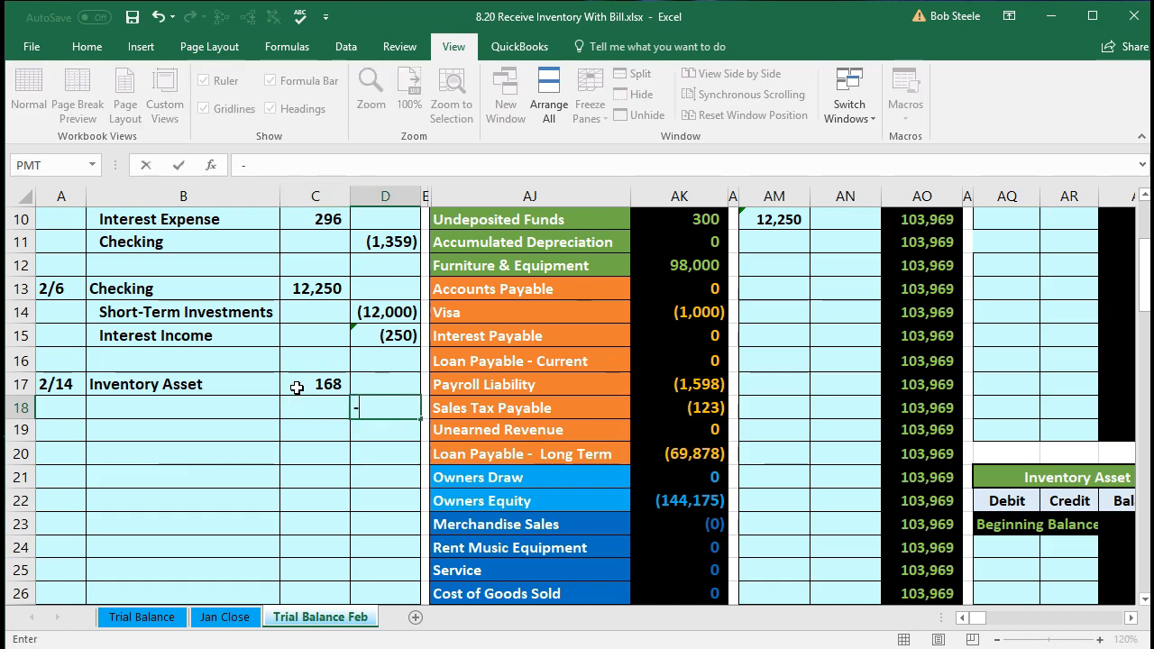
key("Left")
key("Up")
key("Return")
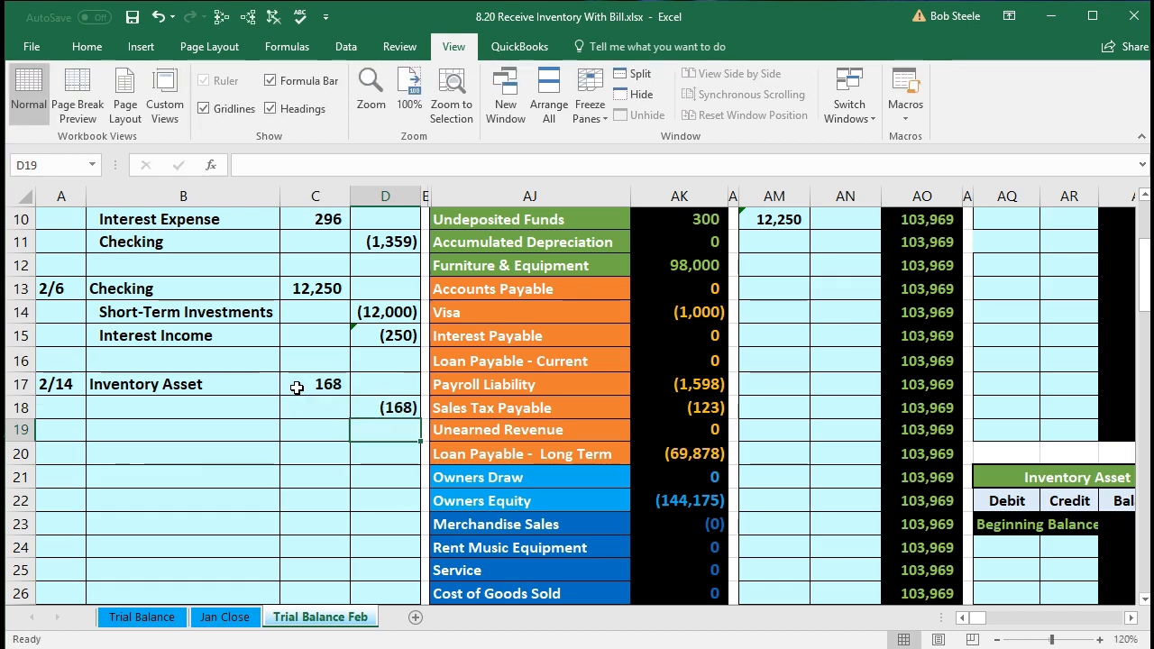
left_click(382, 404)
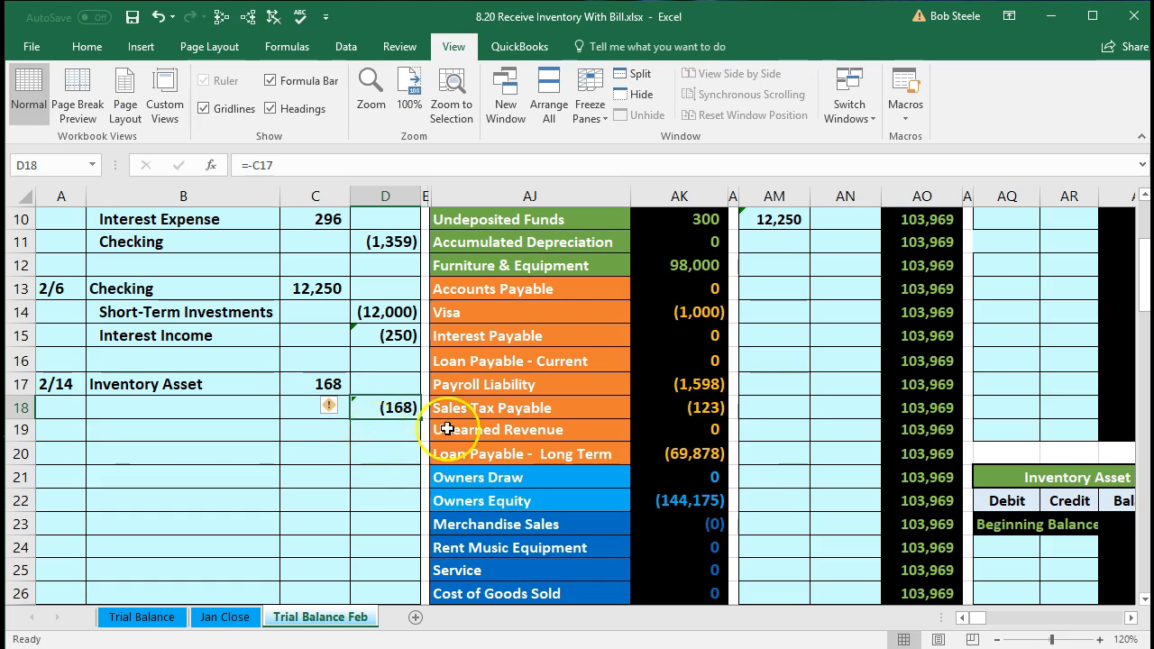
left_click(509, 425)
scroll(507, 414, "up", 3)
left_click_drag(505, 355, 646, 344)
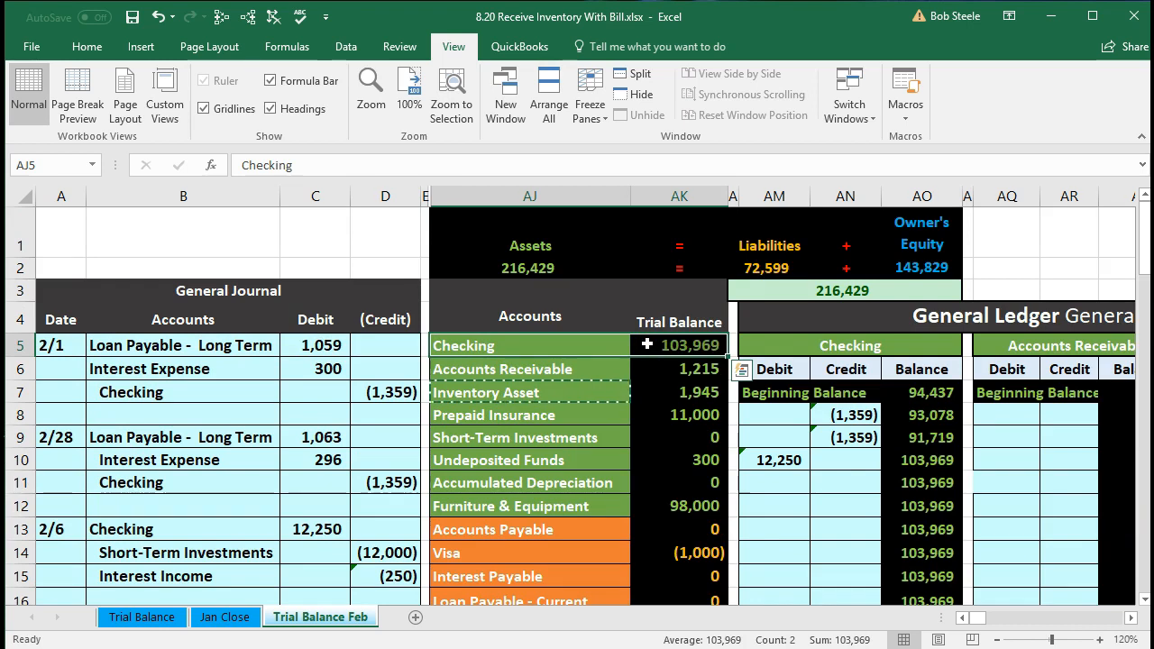
Copy the Accounts Payable account name from the trial balance, paste it as values into B18, and indent it one level.
scroll(646, 343, "down", 1)
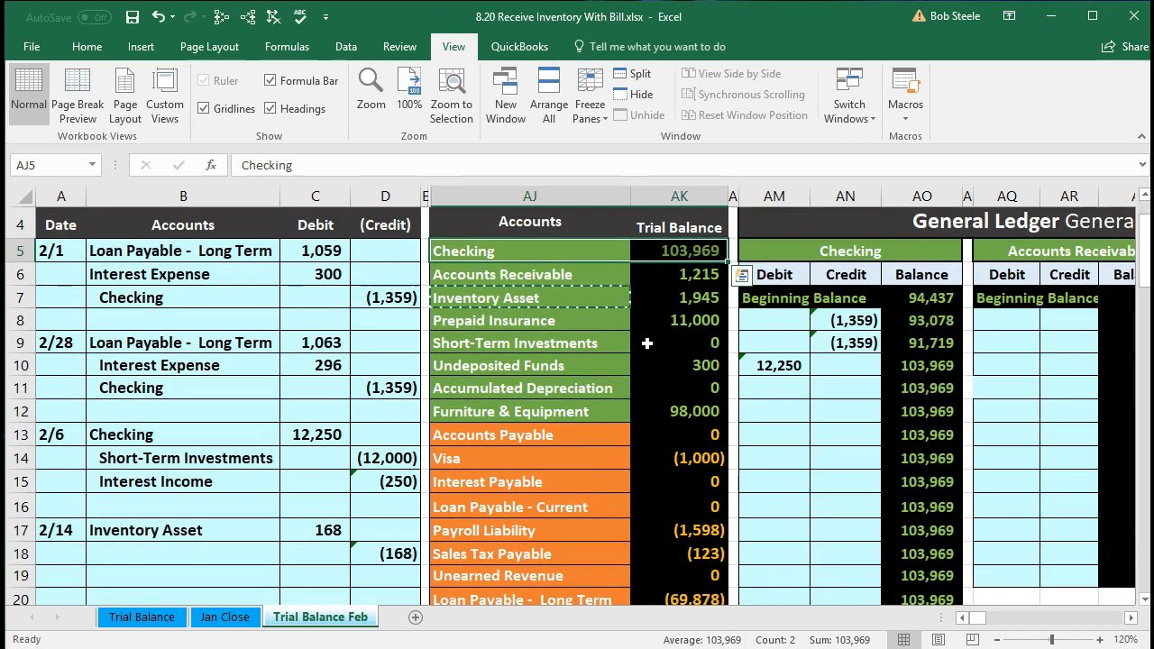
scroll(647, 343, "down", 1)
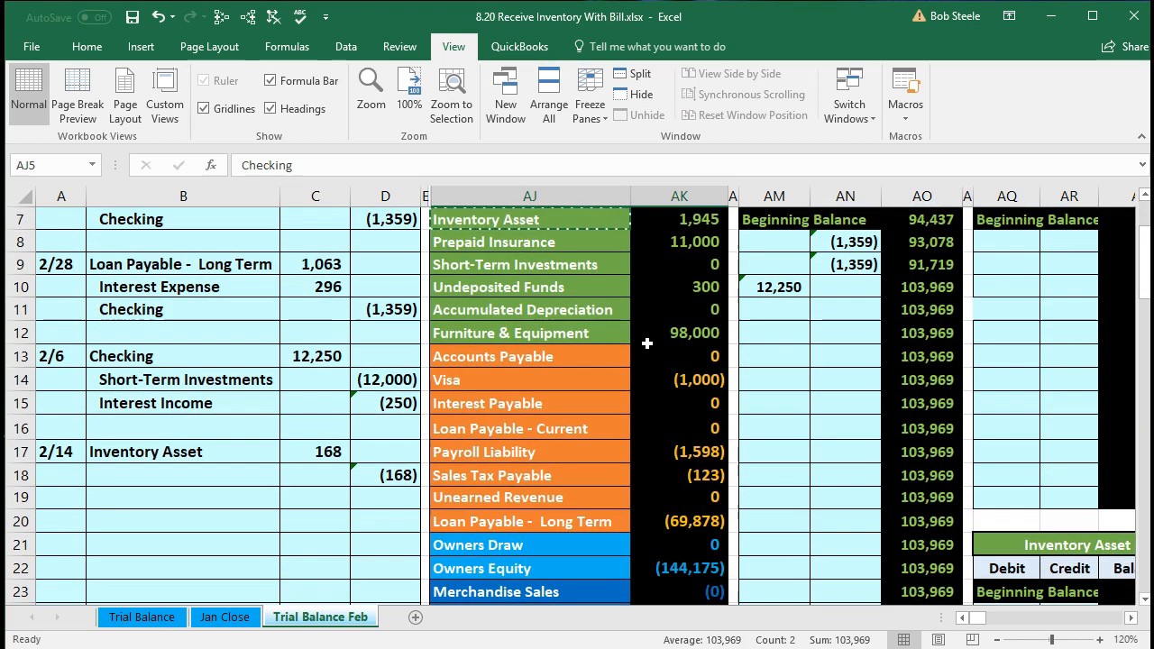
left_click(603, 348)
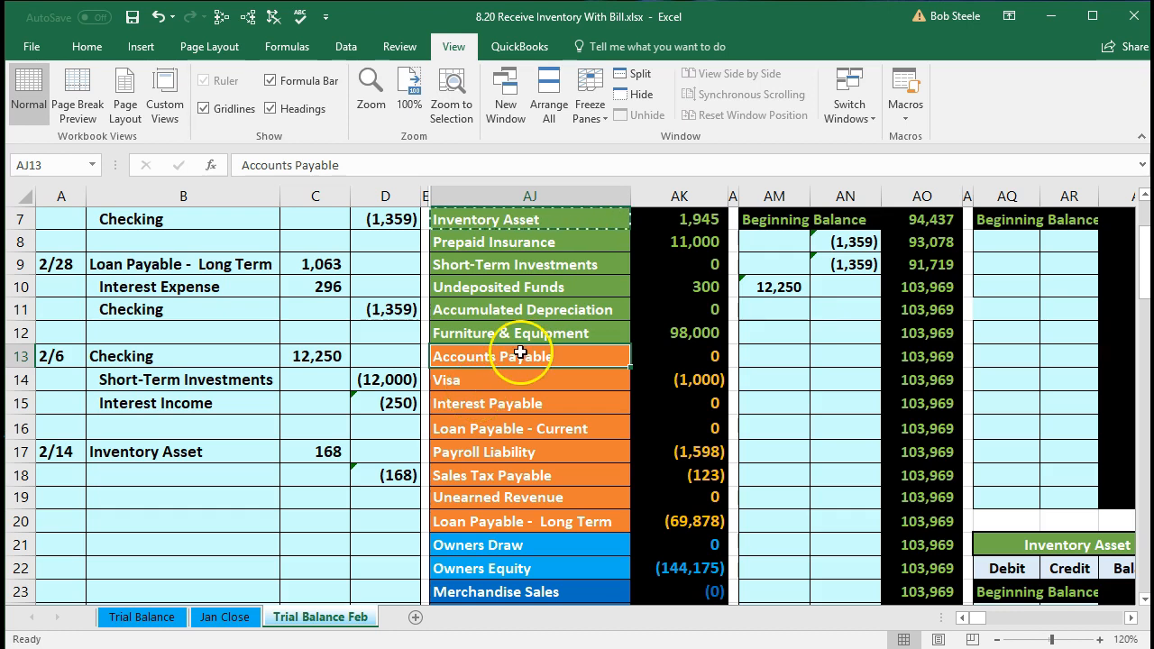
left_click_drag(525, 358, 676, 420)
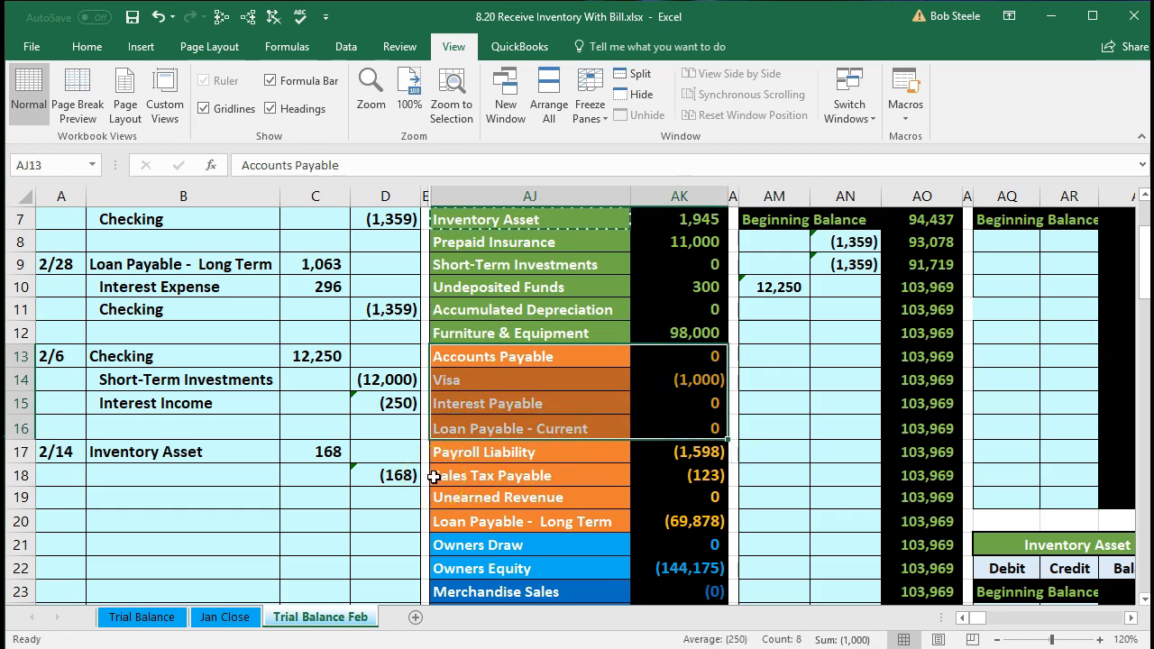
left_click(550, 361)
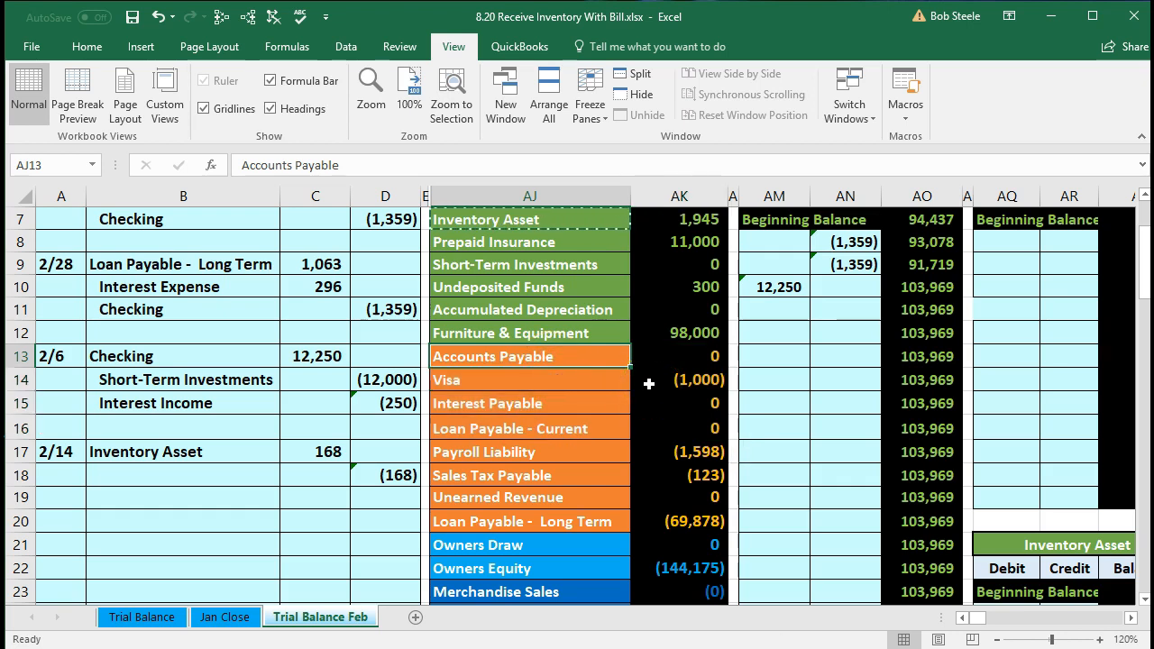
right_click(587, 358)
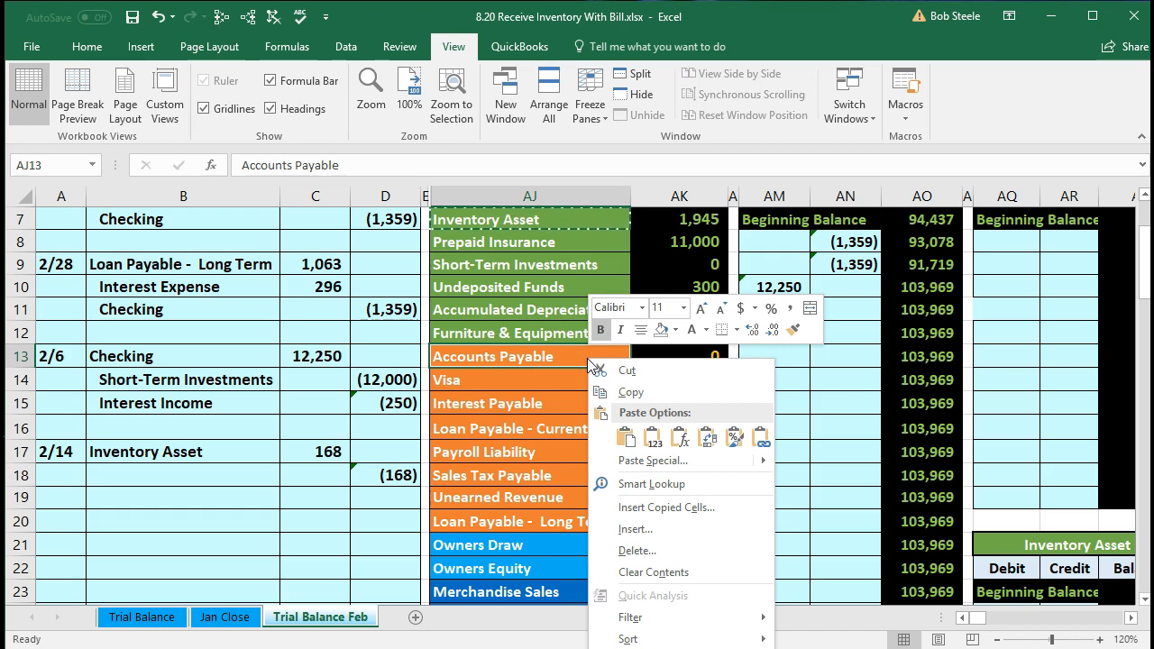
left_click(608, 394)
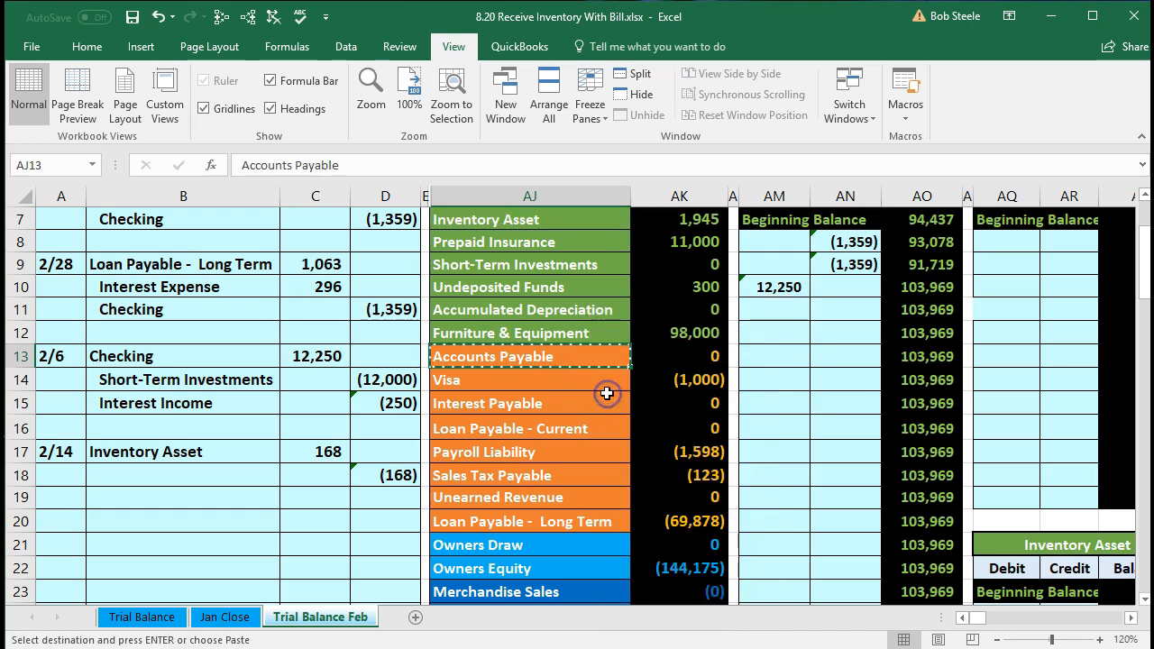
left_click(267, 477)
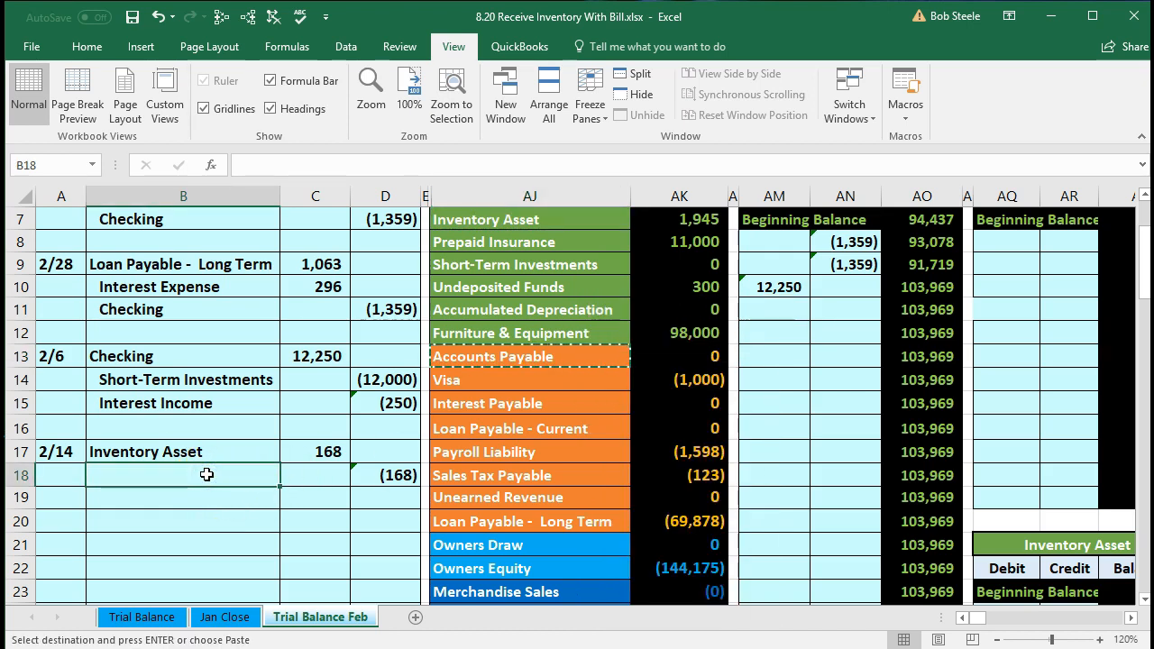
right_click(206, 474)
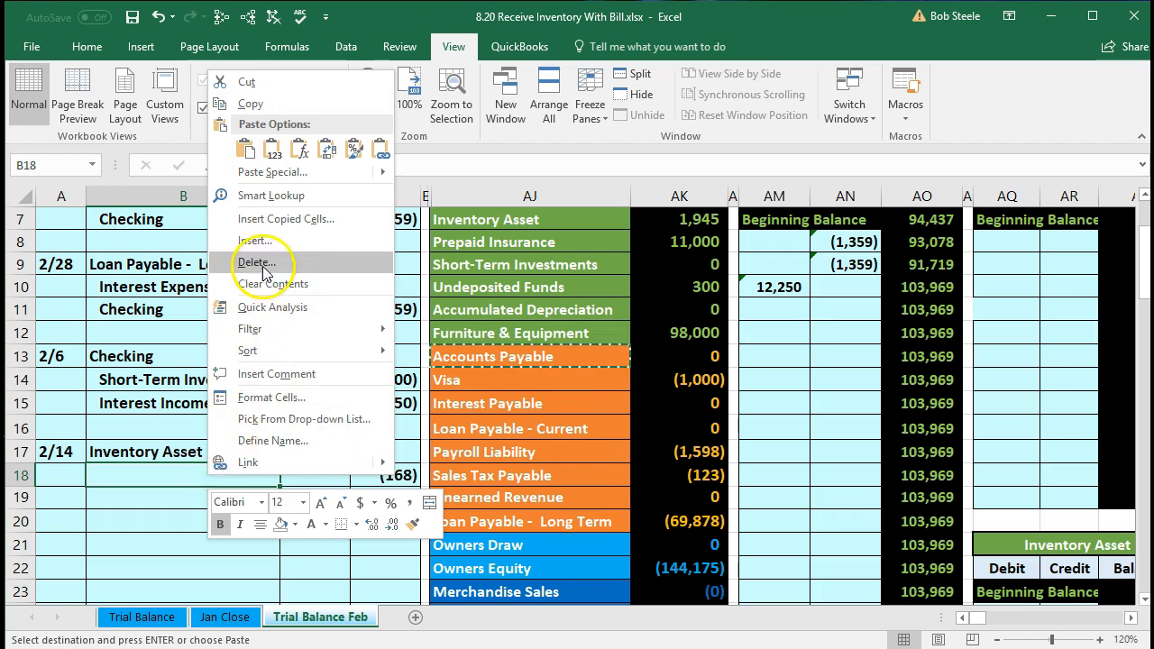
left_click(272, 148)
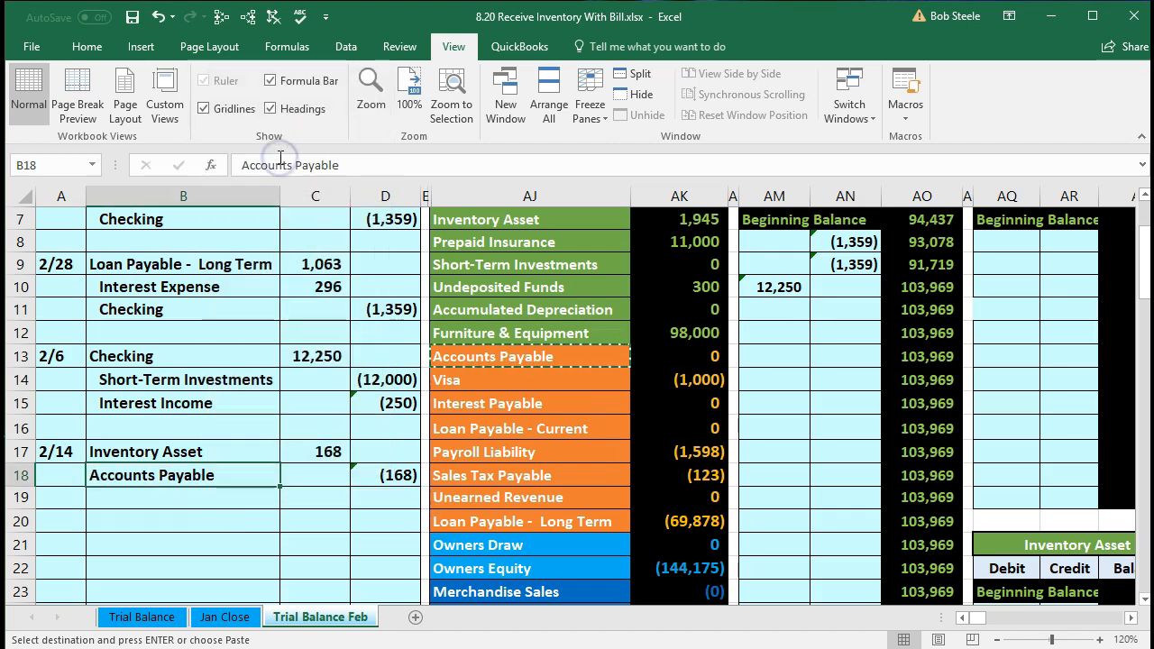
left_click(86, 46)
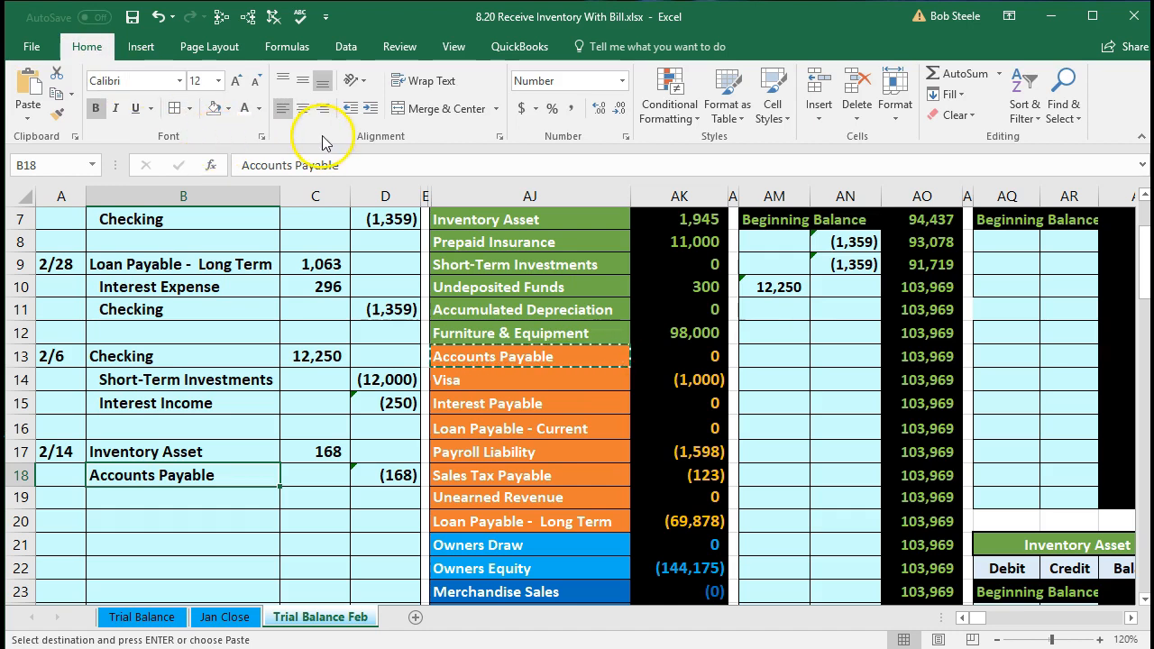
left_click(369, 108)
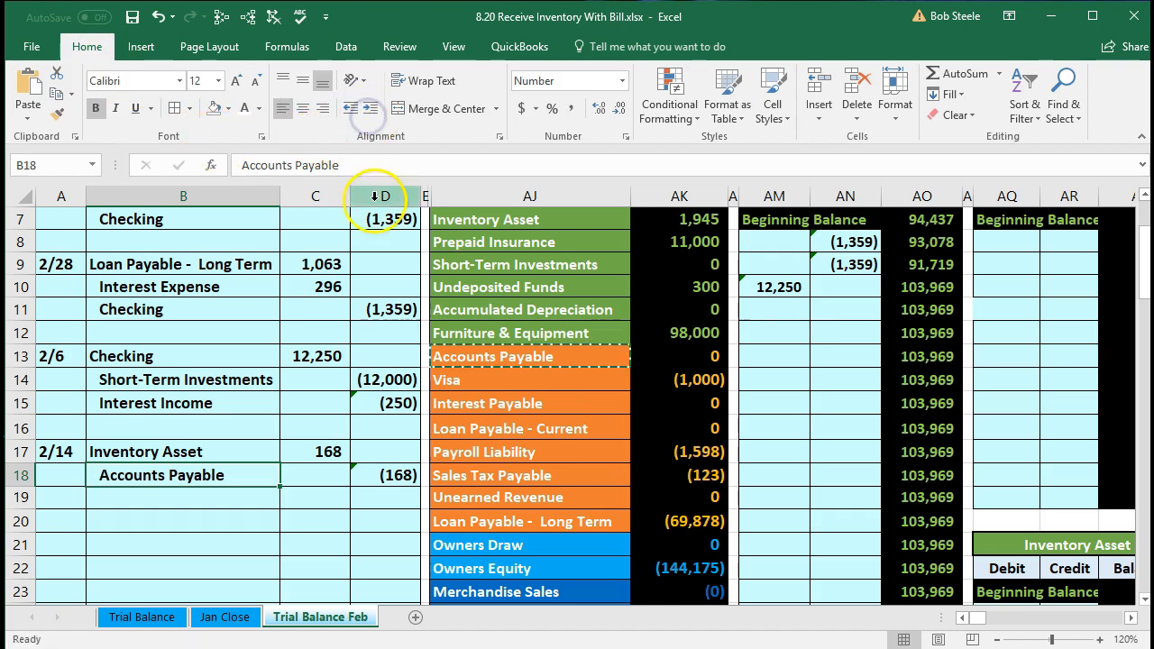
left_click_drag(78, 451, 361, 470)
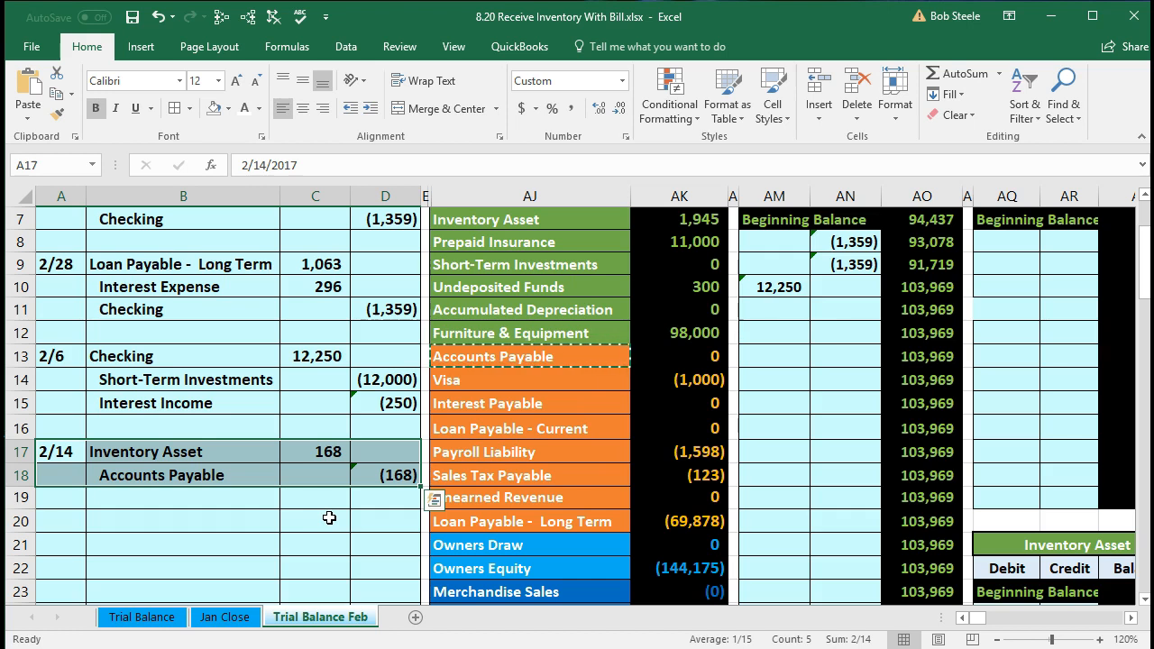
scroll(329, 518, "up", 2)
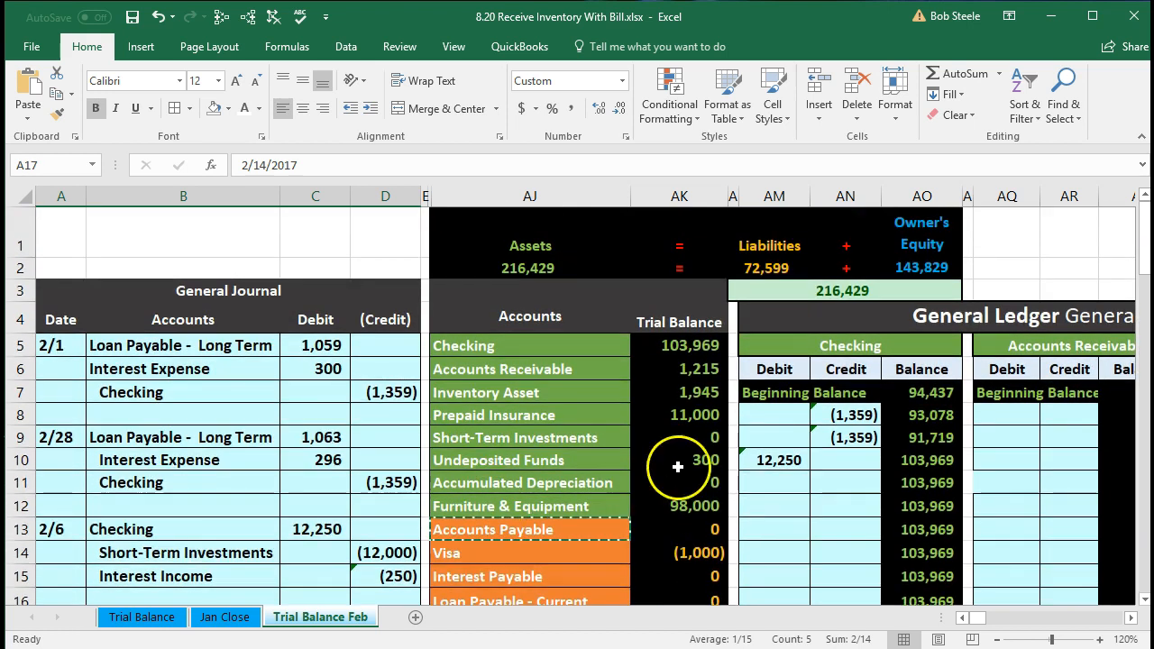
scroll(786, 442, "down", 2)
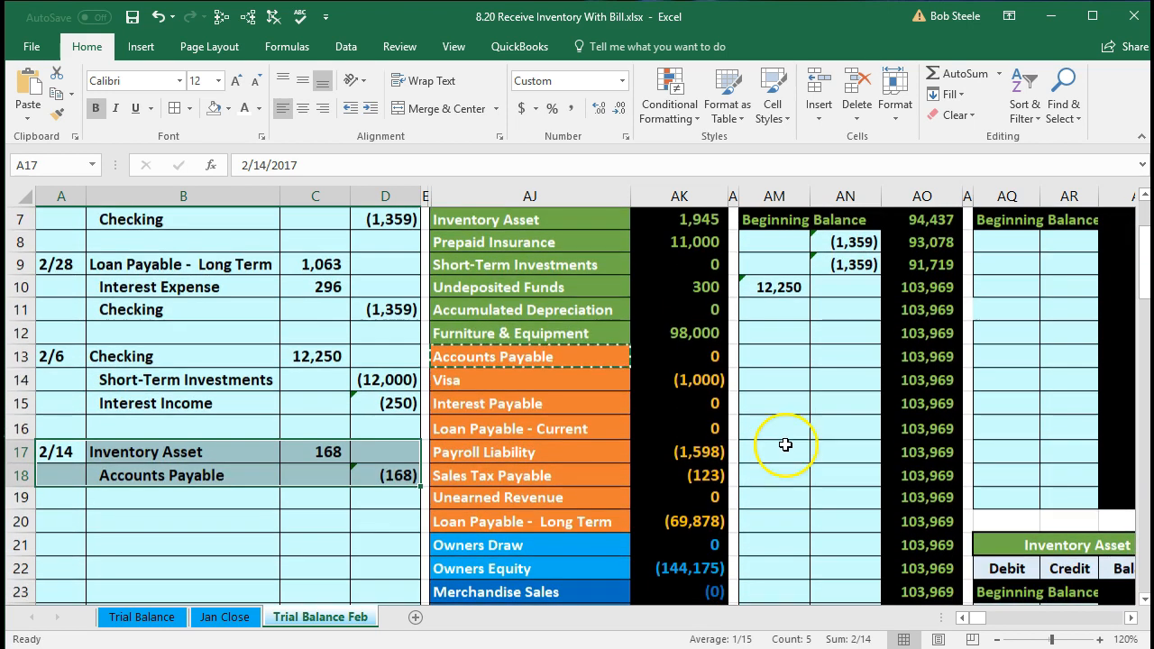
scroll(769, 453, "up", 2)
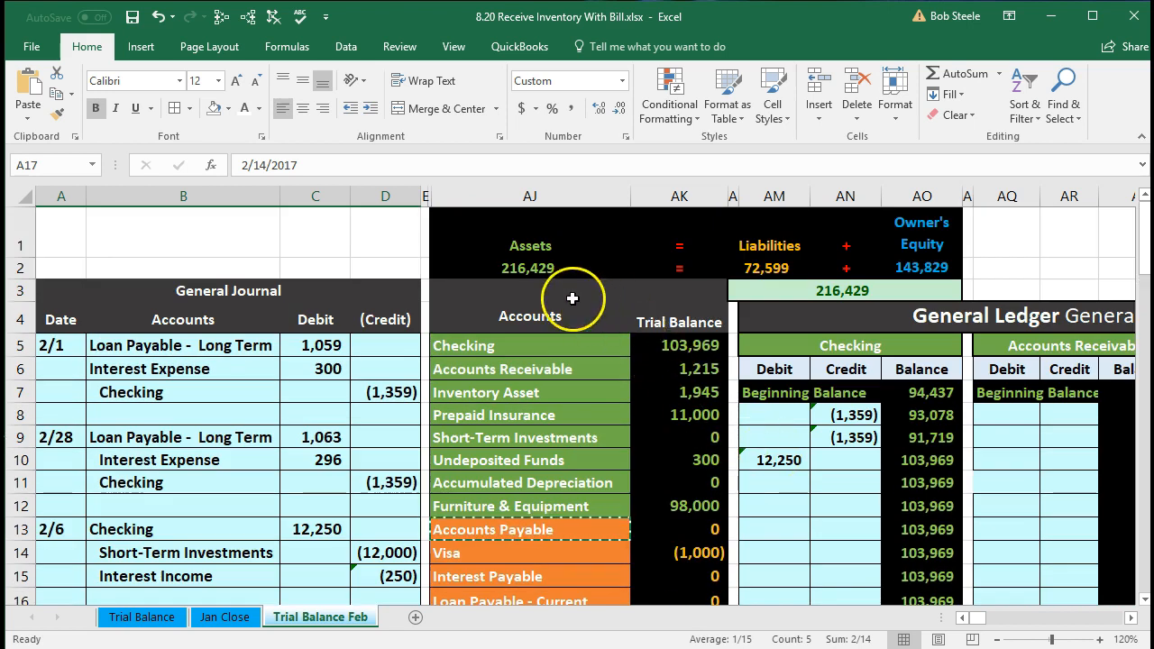
Freeze the panes at cell AJ1 so the general journal columns stay fixed while the sheet scrolls sideways.
left_click(490, 237)
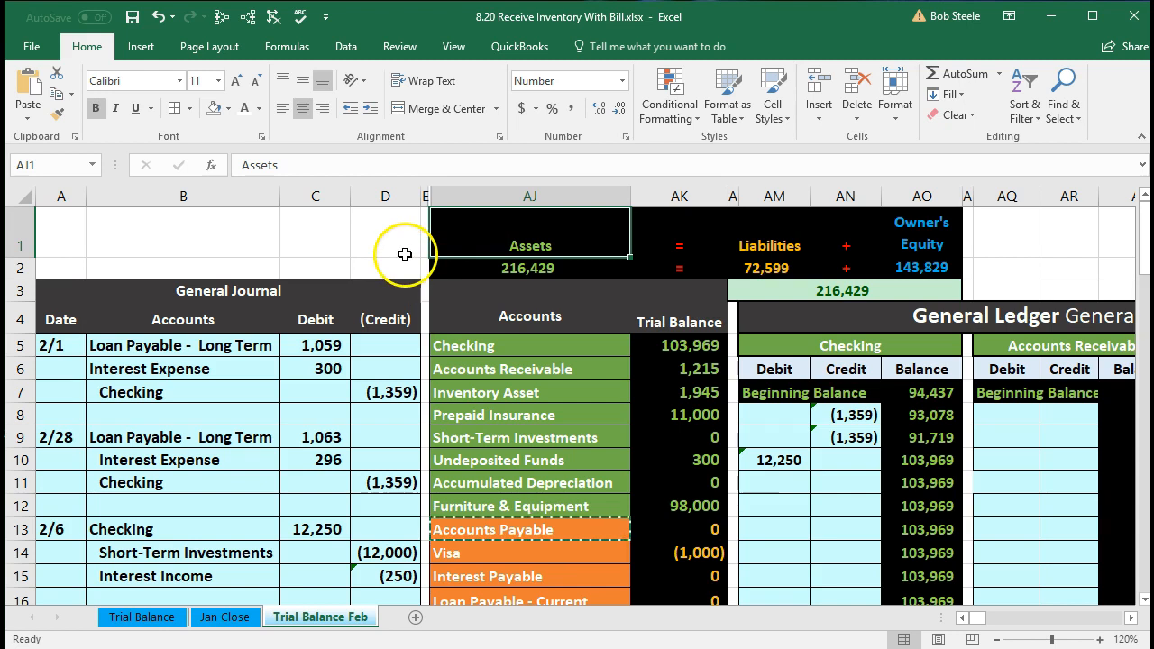
left_click(453, 47)
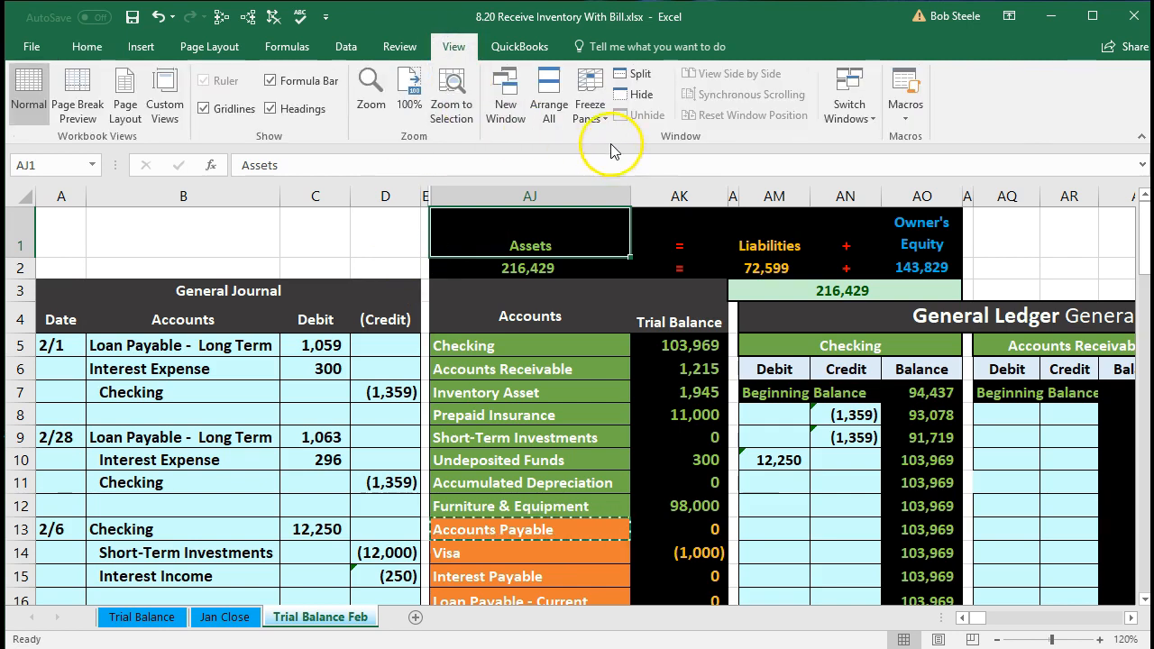
left_click(593, 118)
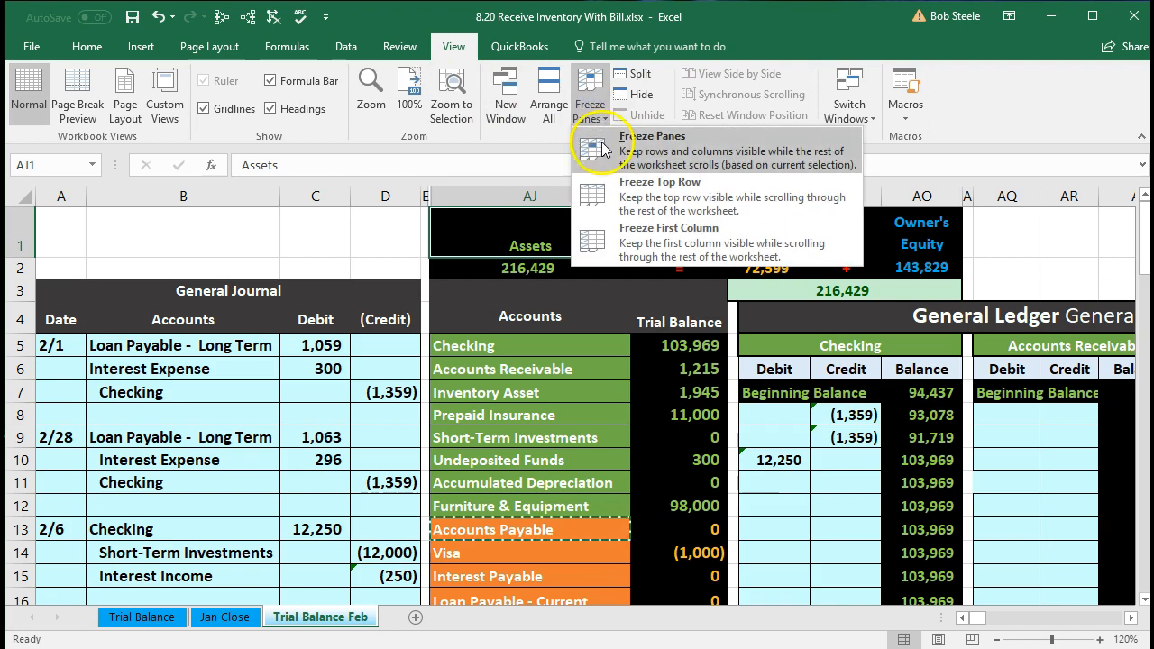
left_click(686, 147)
Post the 2/14 debit to the Inventory Asset ledger by entering the formula =C17 in debit cell AQ24.
scroll(636, 363, "down", 1)
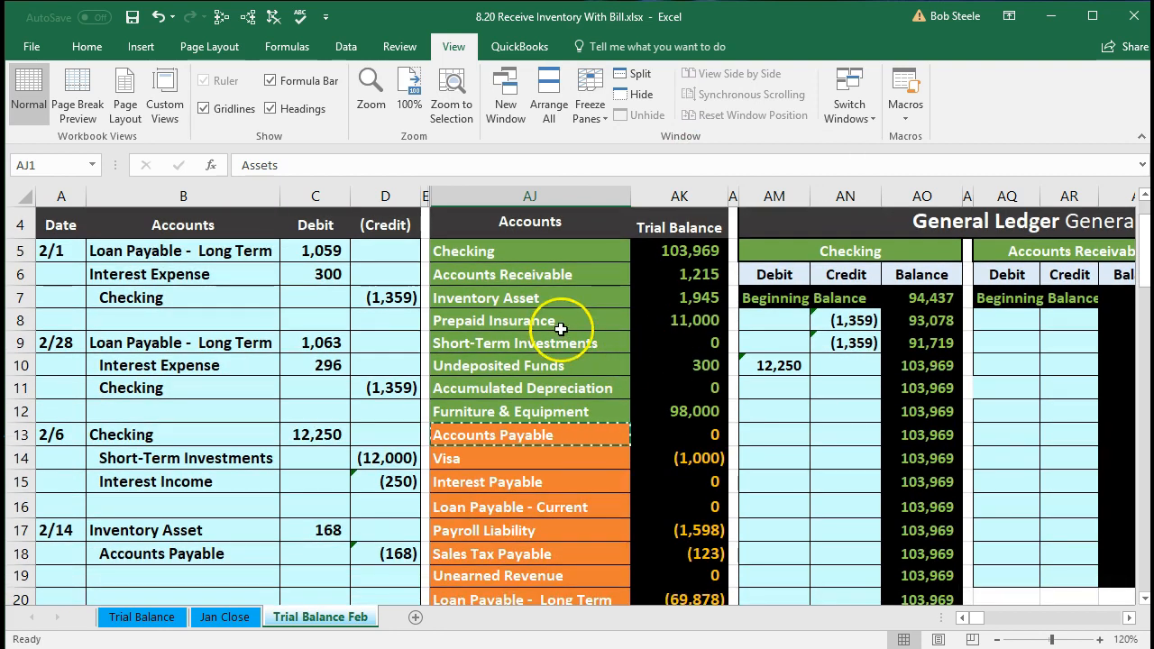
left_click_drag(554, 298, 661, 303)
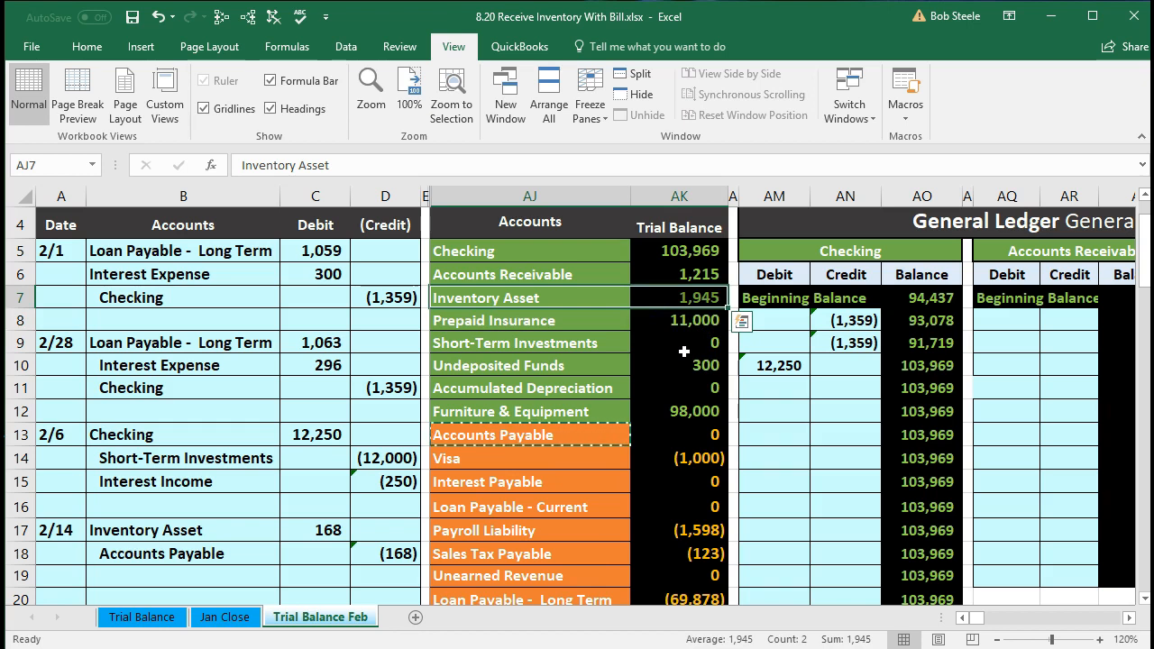
key("Right")
key("Right")
key("Right")
key("Right")
key("Right")
key("Right")
key("Right")
key("Right")
key("Right")
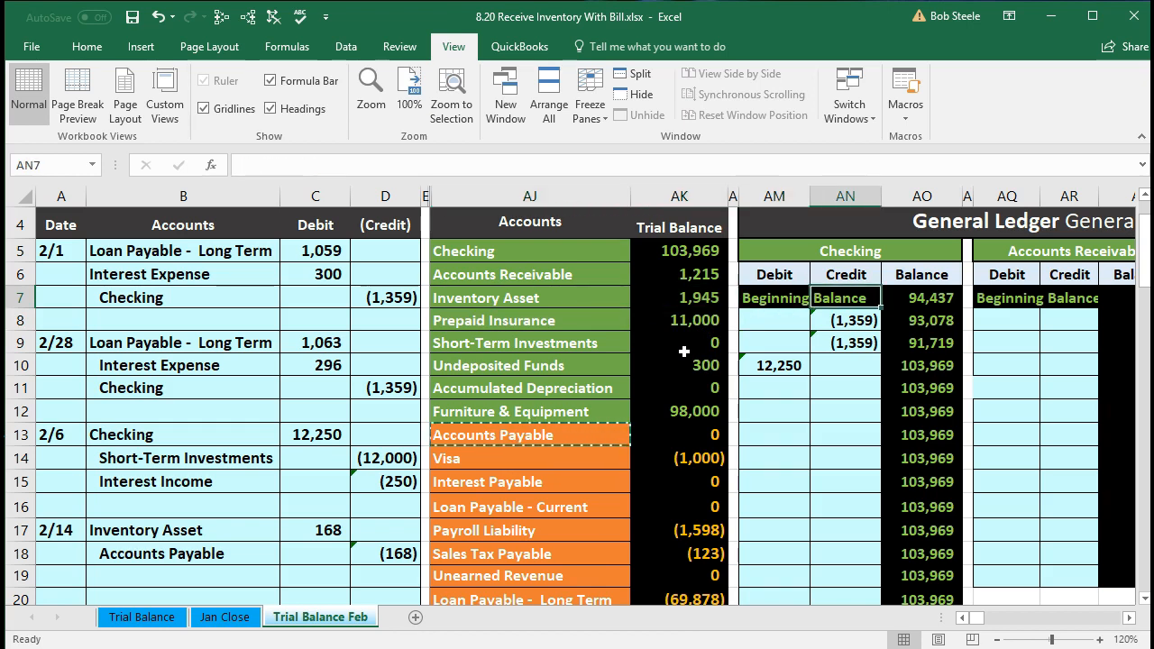
key("Right")
key("Right")
key("Right")
key("Right")
key("Right")
key("Right")
key("Right")
key("Right")
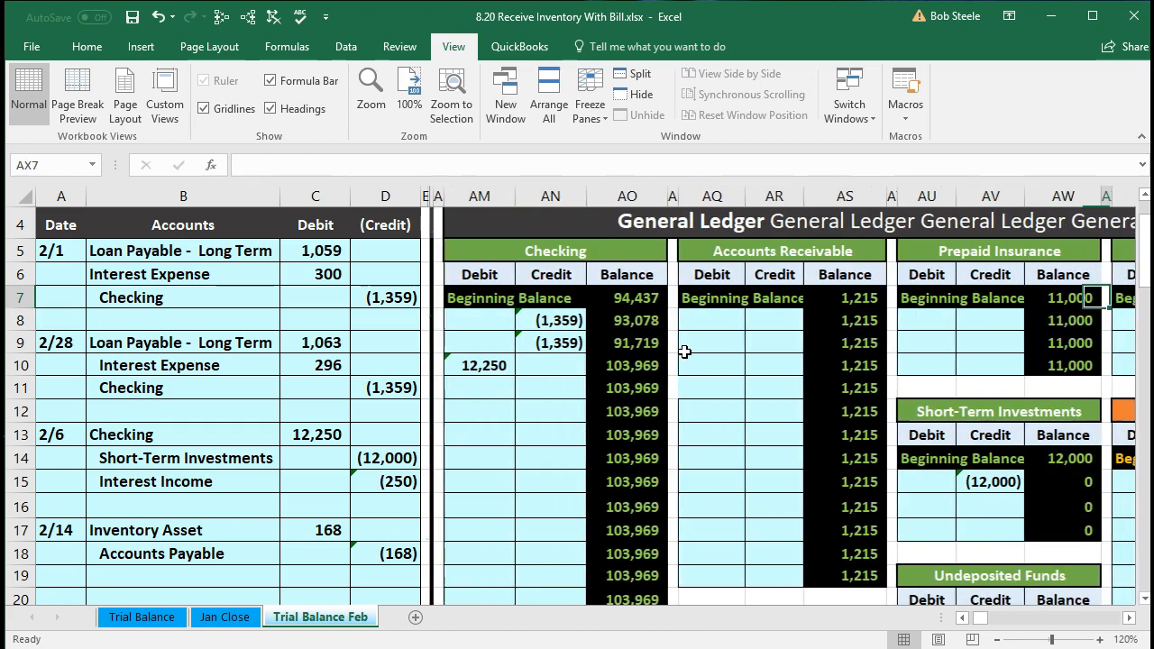
key("Left")
key("Left")
key("Left")
key("Left")
key("Left")
key("Left")
key("Left")
key("Left")
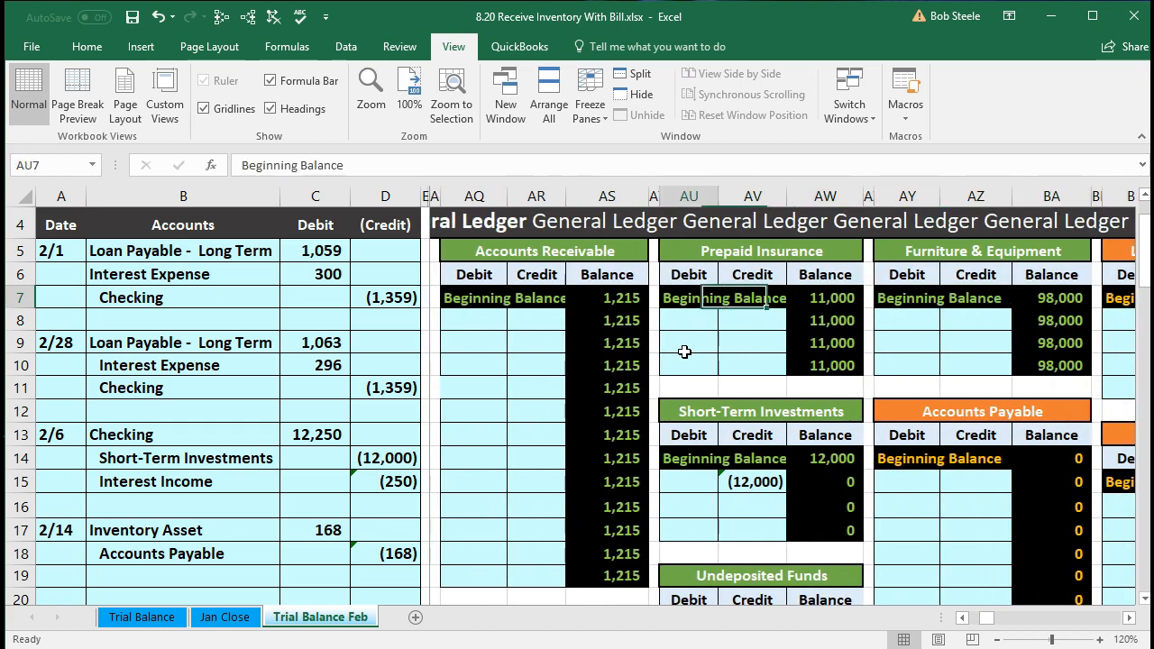
key("Down")
key("Down")
key("Down")
key("Down")
key("Down")
key("Down")
key("Down")
key("Down")
key("Down")
key("Down")
key("Down")
key("Down")
key("Down")
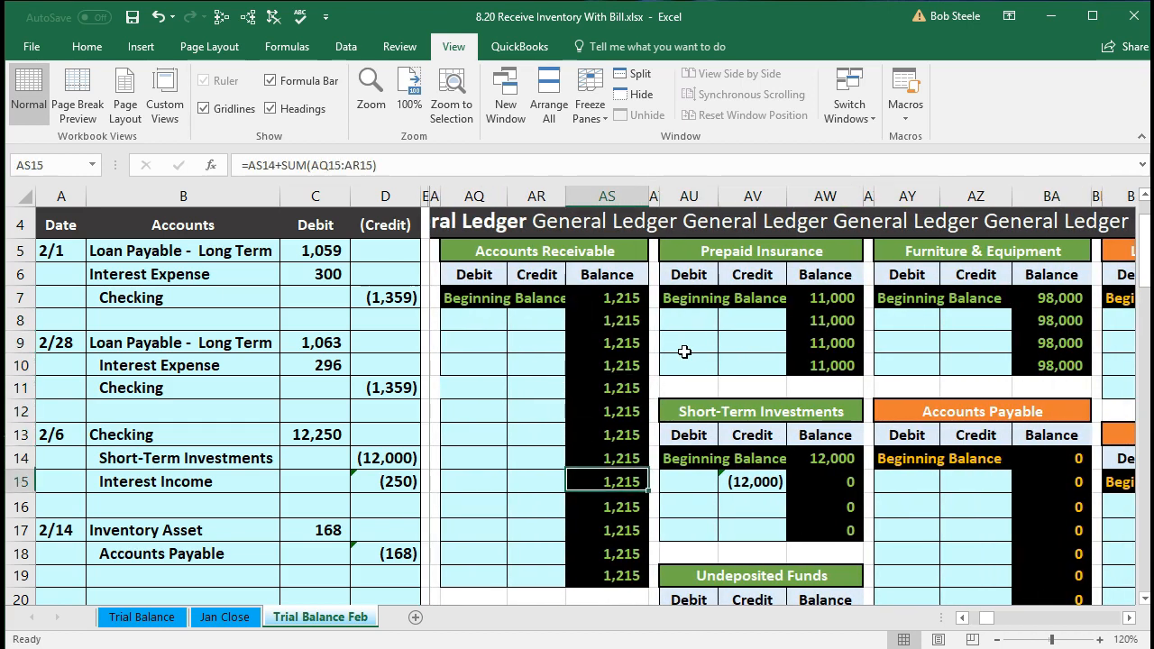
key("Down")
key("Down")
key("Down")
key("Down")
key("Down")
key("Down")
key("Down")
key("Down")
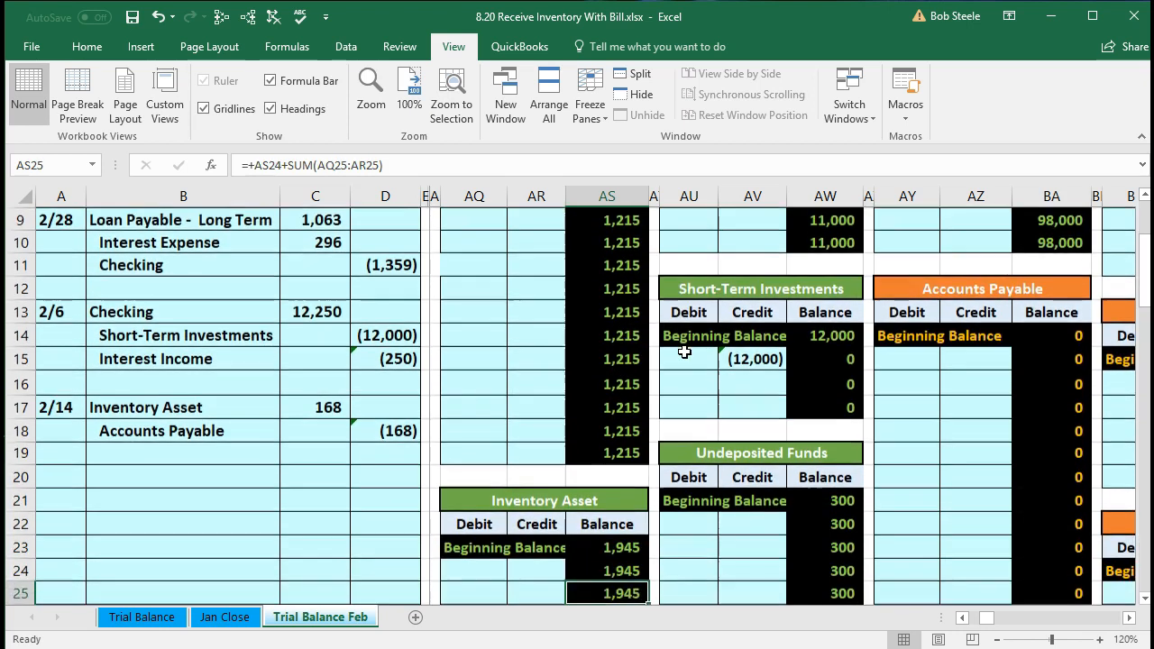
key("Up")
key("Up")
key("Up")
key("Up")
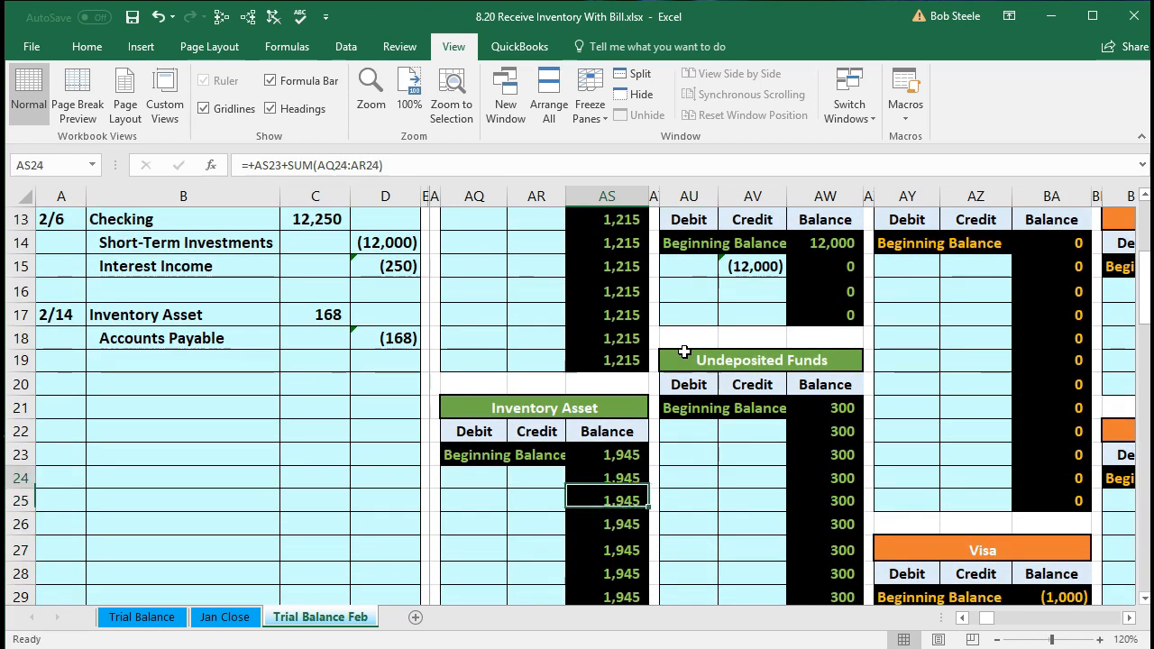
key("Left")
key("Left")
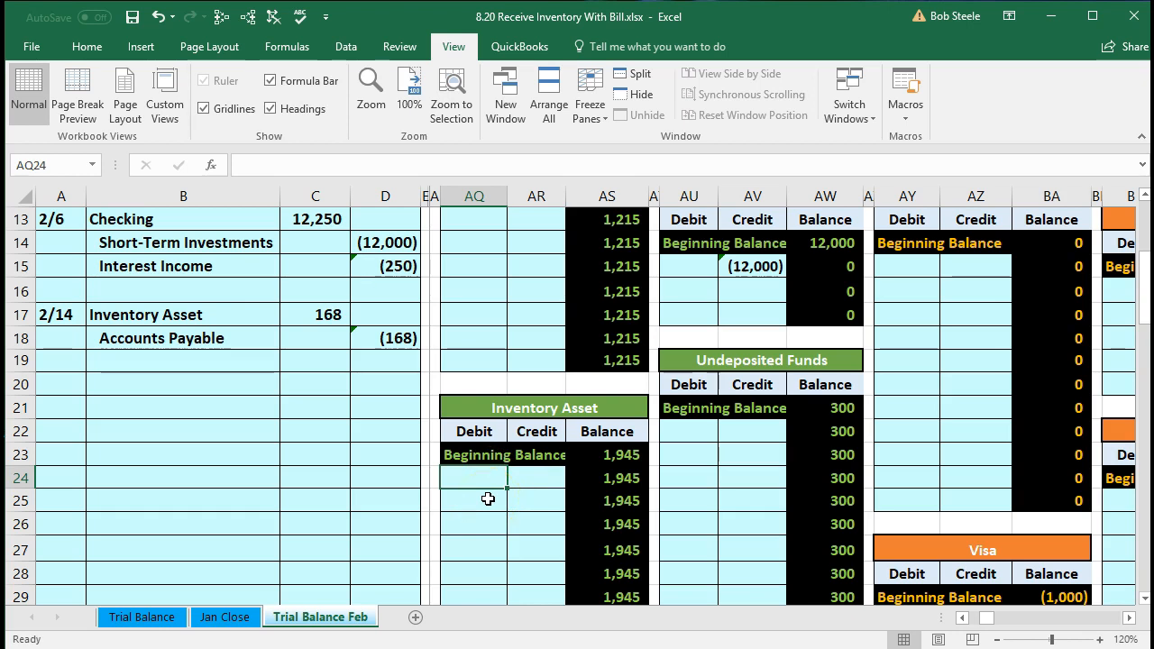
type("=")
left_click(322, 308)
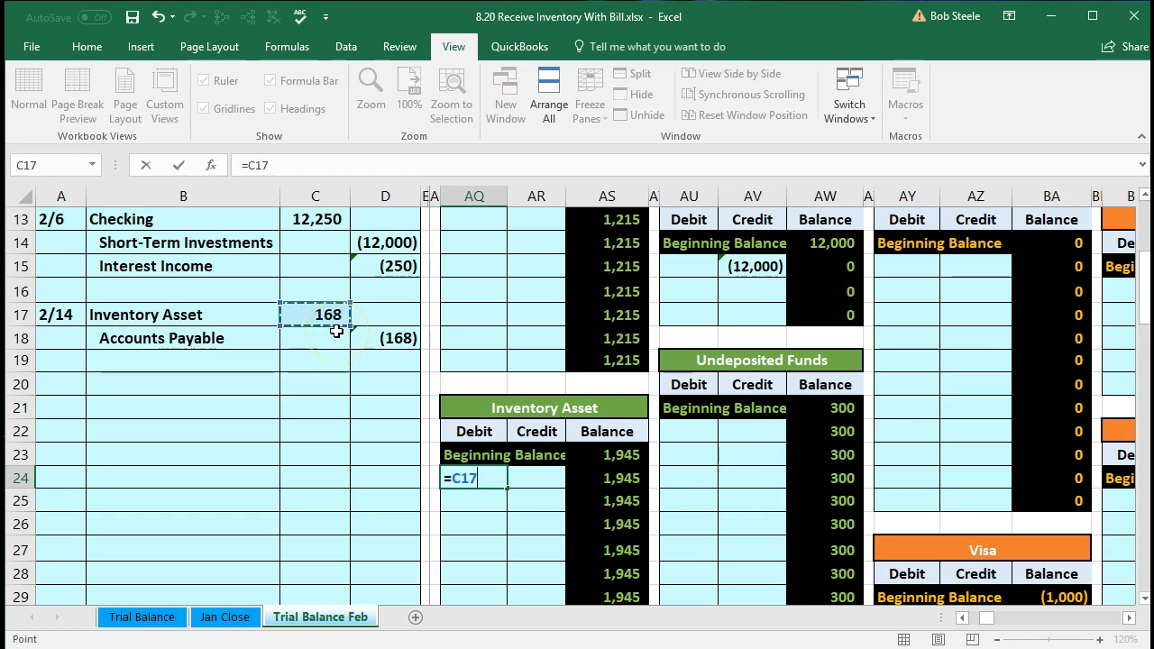
key("Return")
Check the Inventory Asset posting in AQ24, its running balance in AS24, and the account's trial balance amount in AK7.
left_click(460, 472)
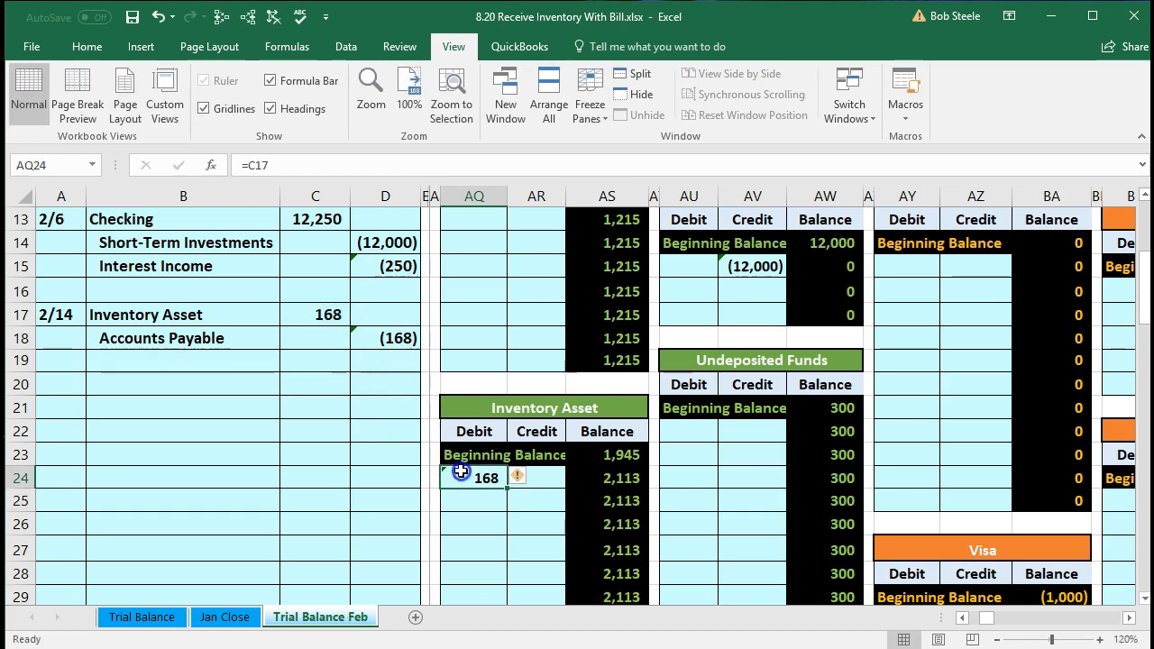
left_click(587, 480)
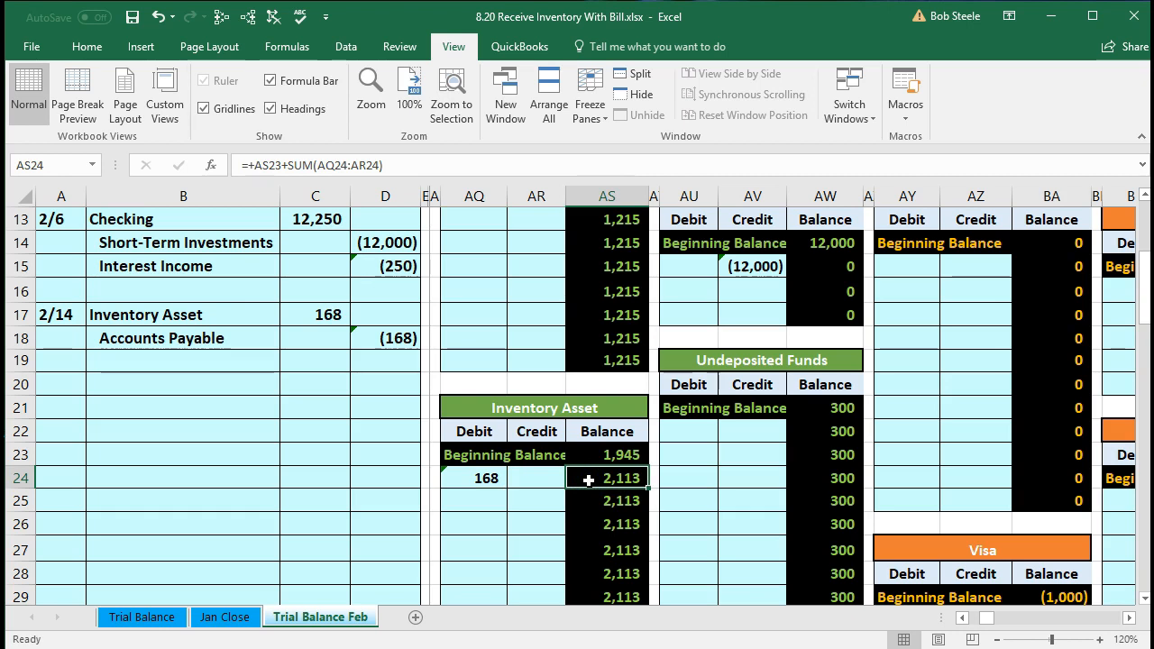
key("Left")
key("Left")
key("Left")
key("Left")
key("Left")
key("Left")
key("Left")
key("Left")
key("Left")
key("Left")
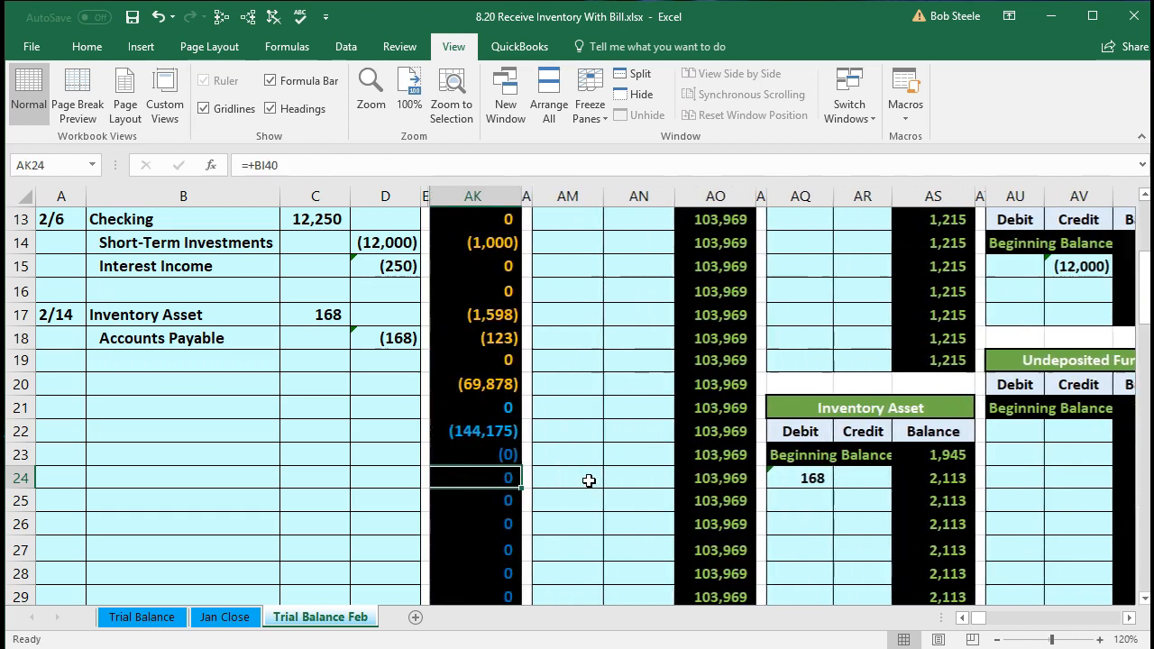
scroll(588, 481, "up", 4)
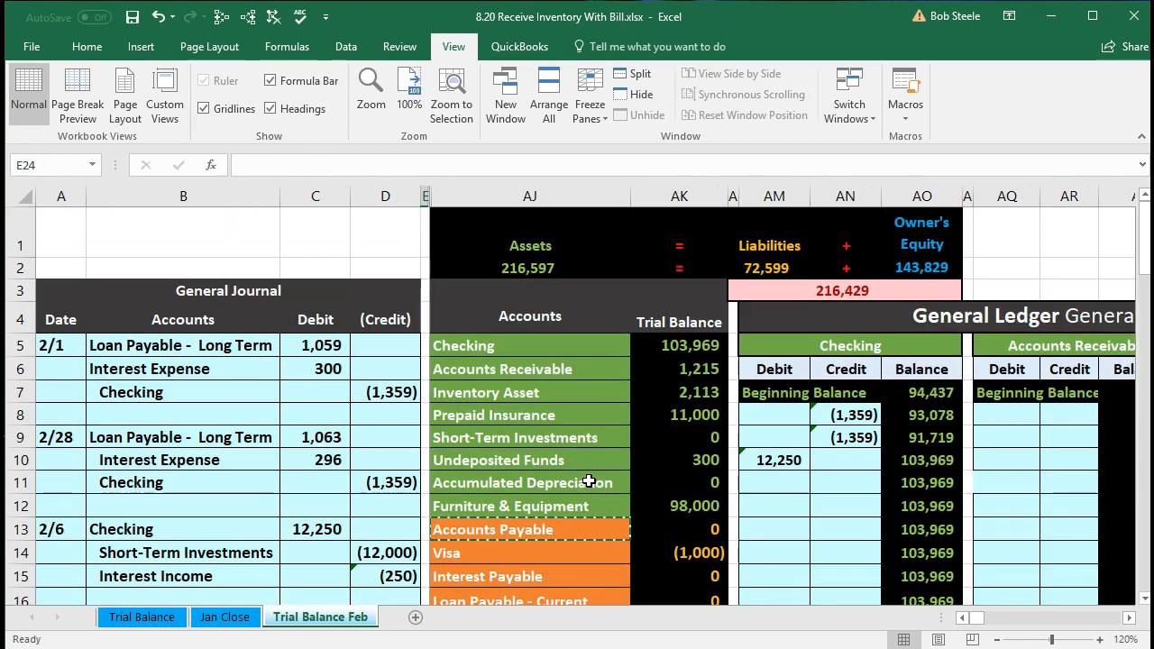
left_click(667, 393)
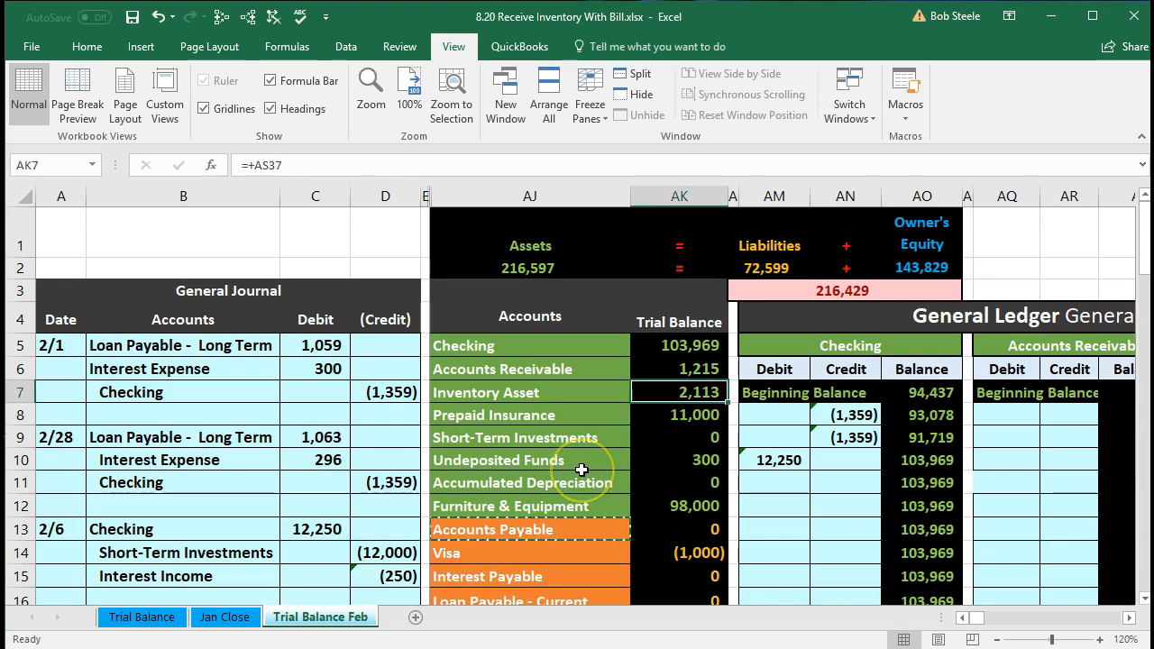
Post the 2/14 credit to the Accounts Payable ledger by entering the formula =D18 in credit cell AZ15.
scroll(582, 470, "down", 3)
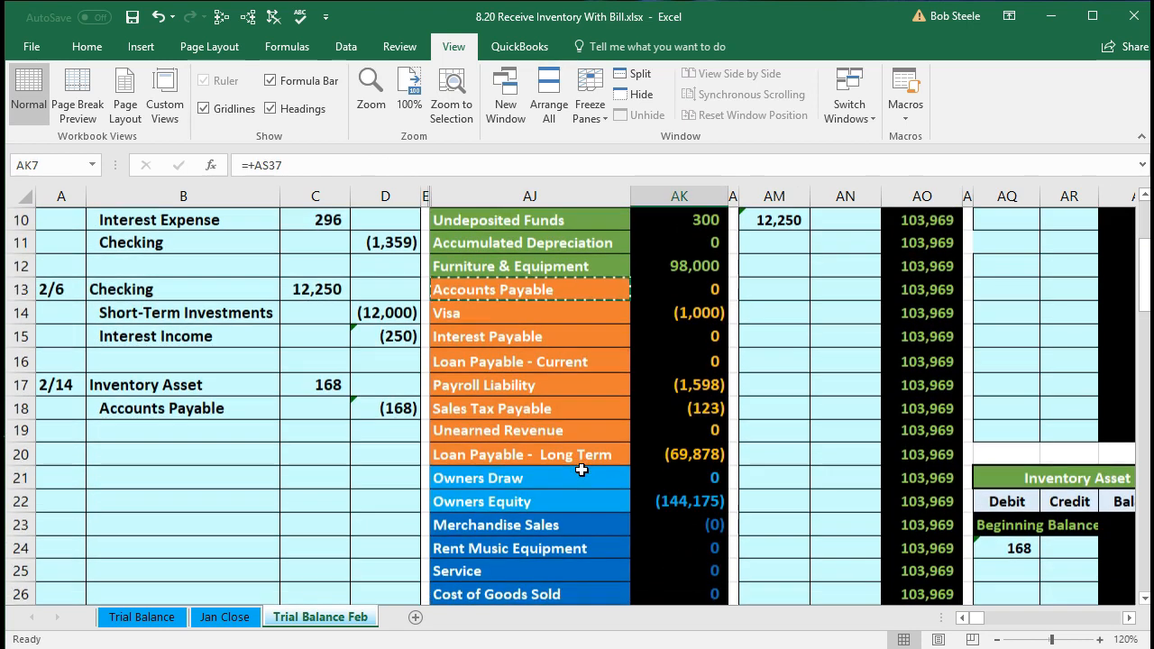
left_click(248, 410)
left_click_drag(248, 410, 383, 405)
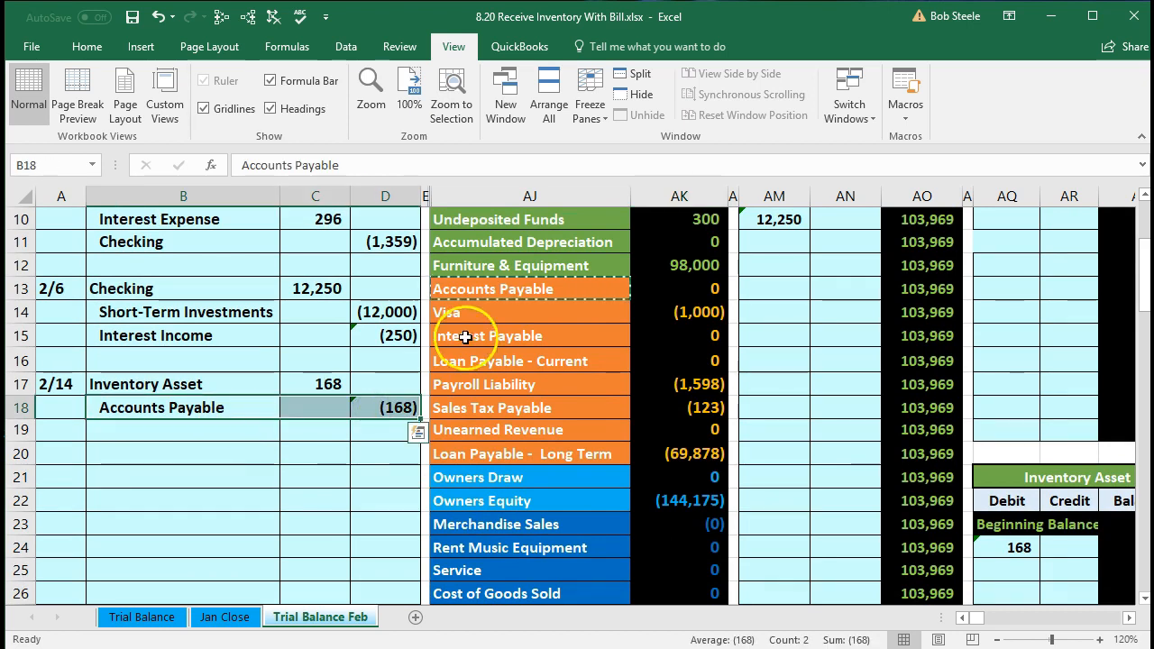
left_click_drag(509, 290, 664, 287)
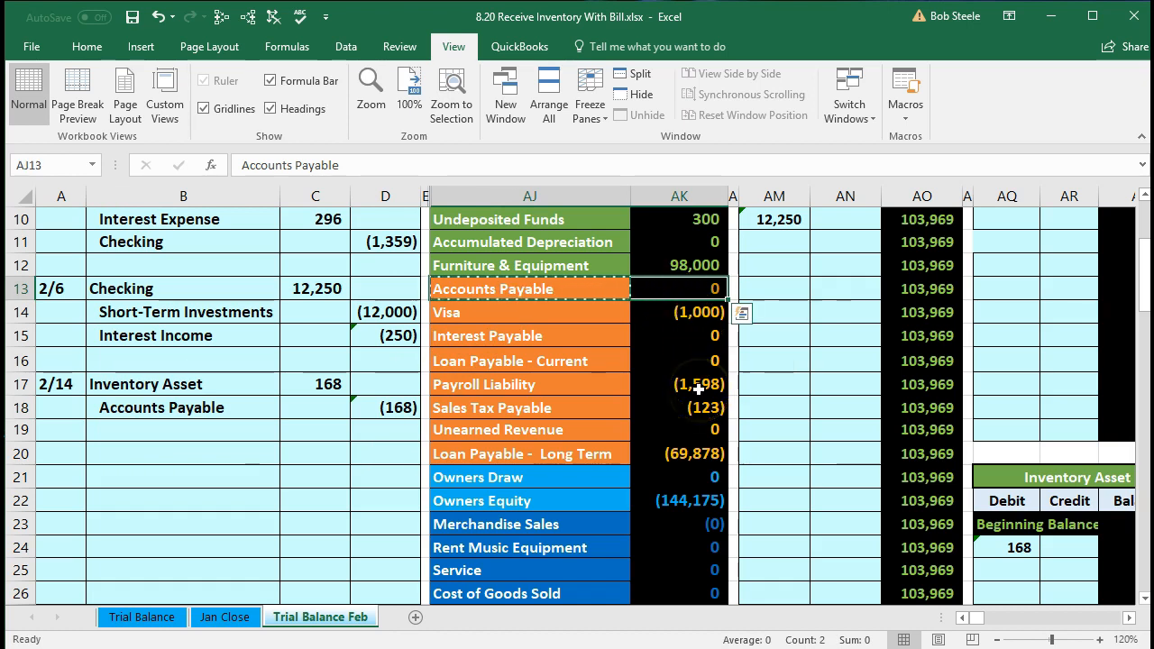
scroll(698, 387, "up", 2)
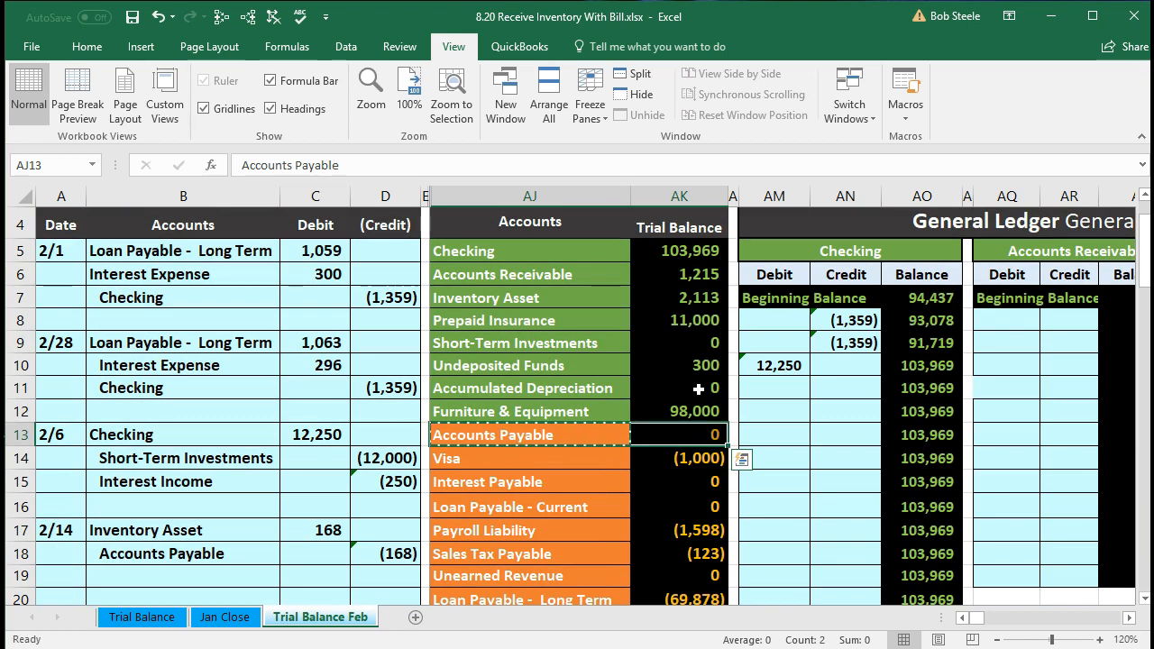
key("Right")
key("Right")
key("Right")
key("Right")
key("Right")
key("Right")
key("Right")
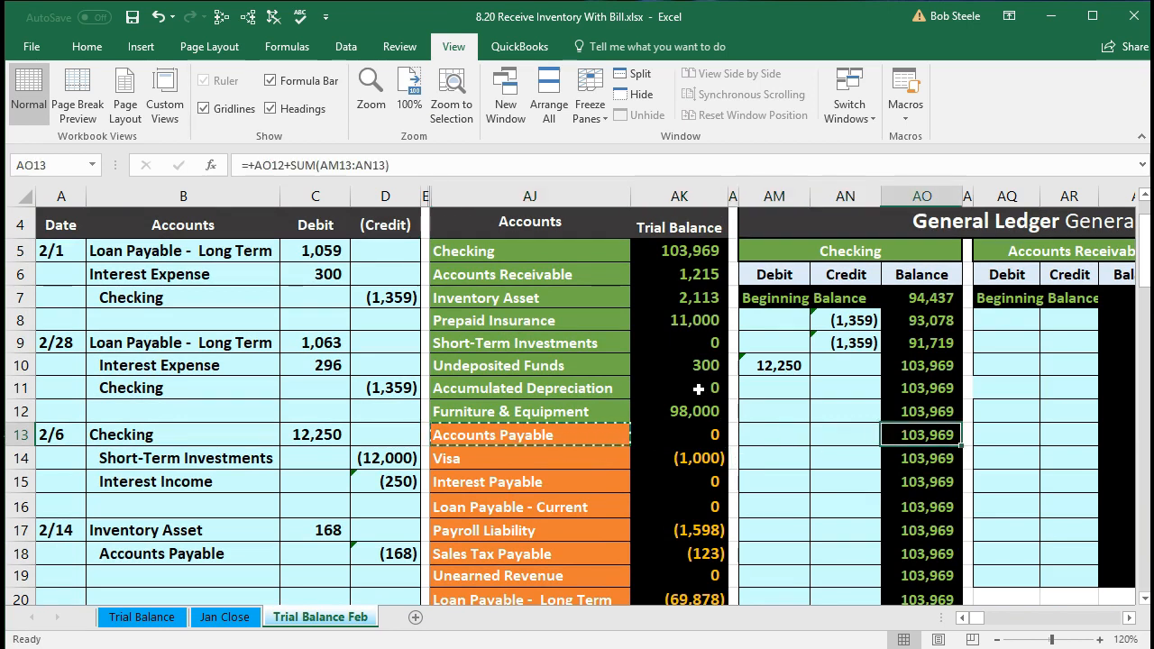
key("Right")
key("Right")
key("Right")
key("Right")
key("Right")
key("Right")
key("Right")
key("Right")
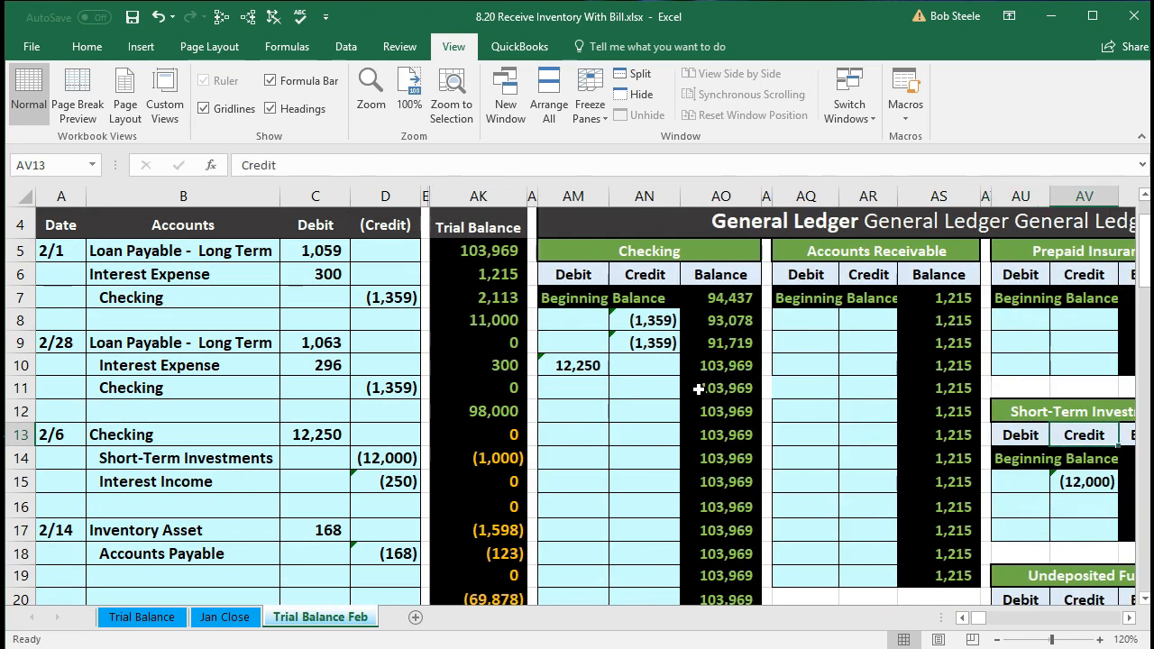
key("Right")
key("Right")
key("Right")
key("Right")
key("Right")
key("Right")
key("Right")
key("Right")
key("Right")
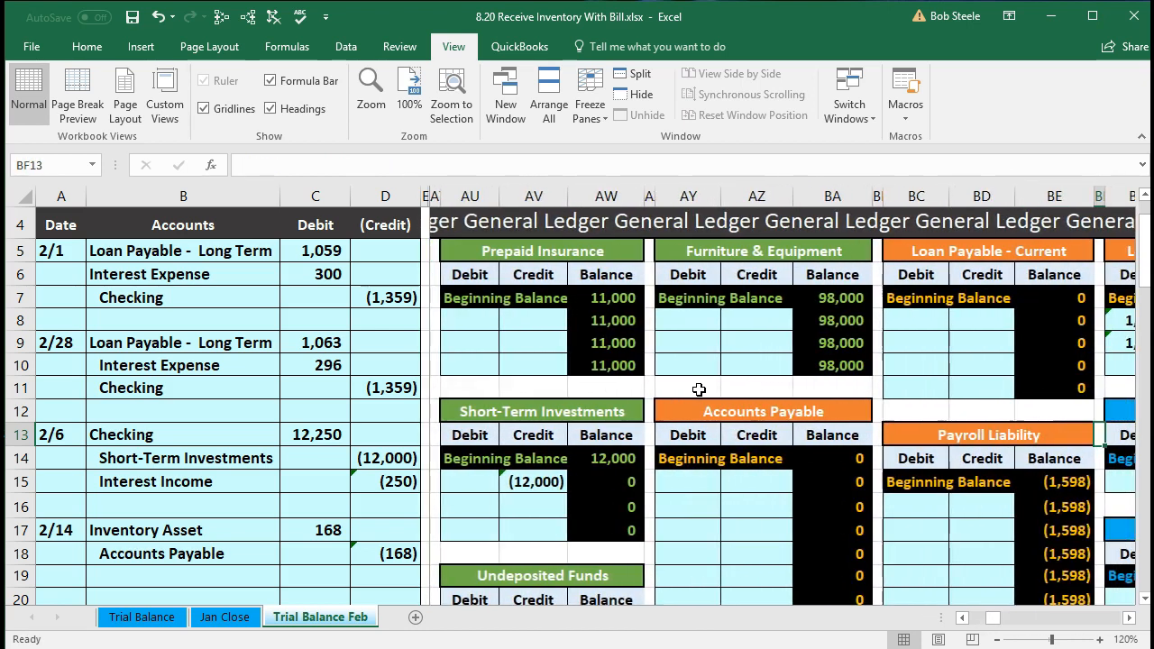
key("Right")
key("Left")
key("Left")
key("Left")
key("Left")
key("Left")
key("Left")
key("Left")
key("Left")
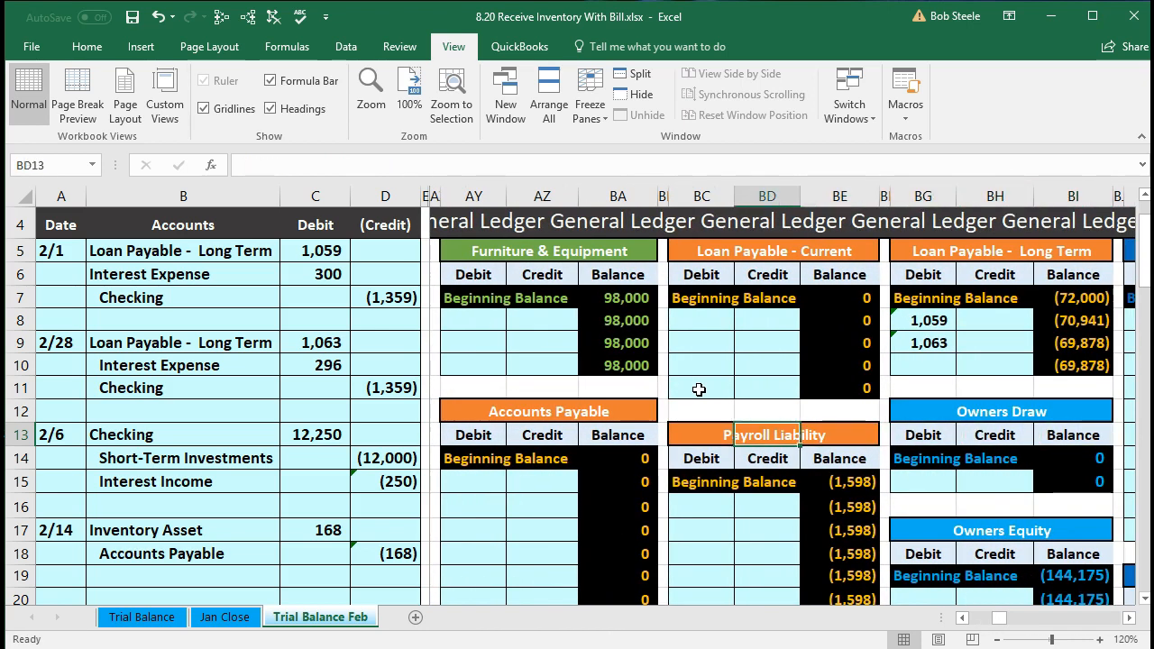
key("Left")
key("Down")
key("Down")
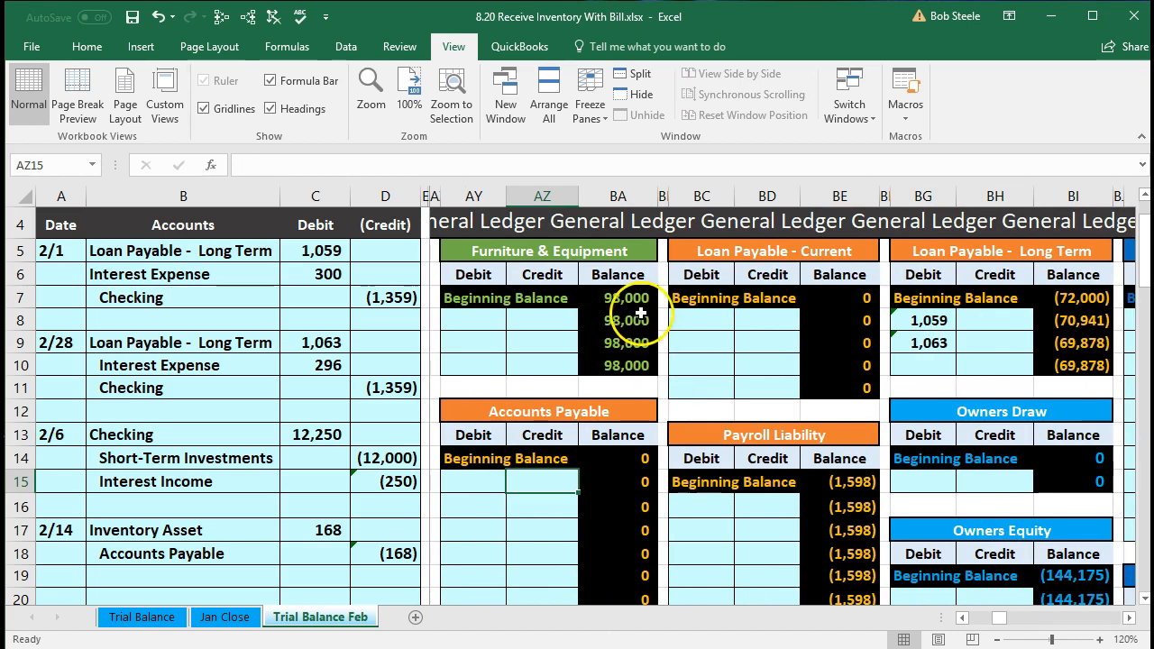
scroll(564, 481, "down", 1)
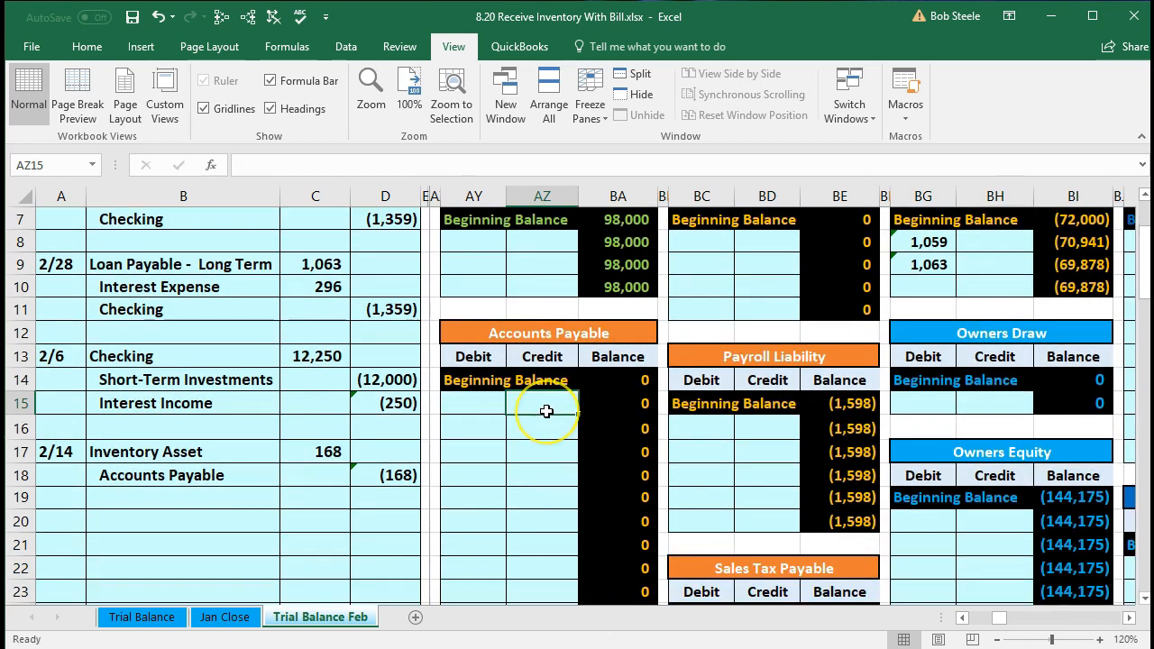
type("=")
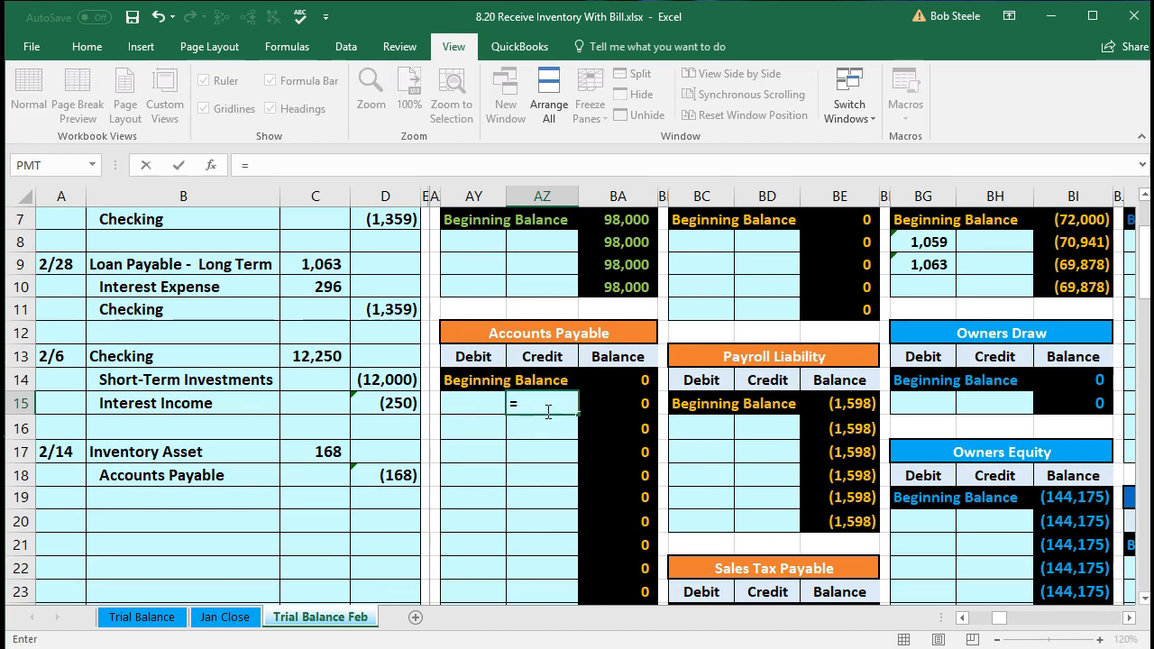
left_click(397, 475)
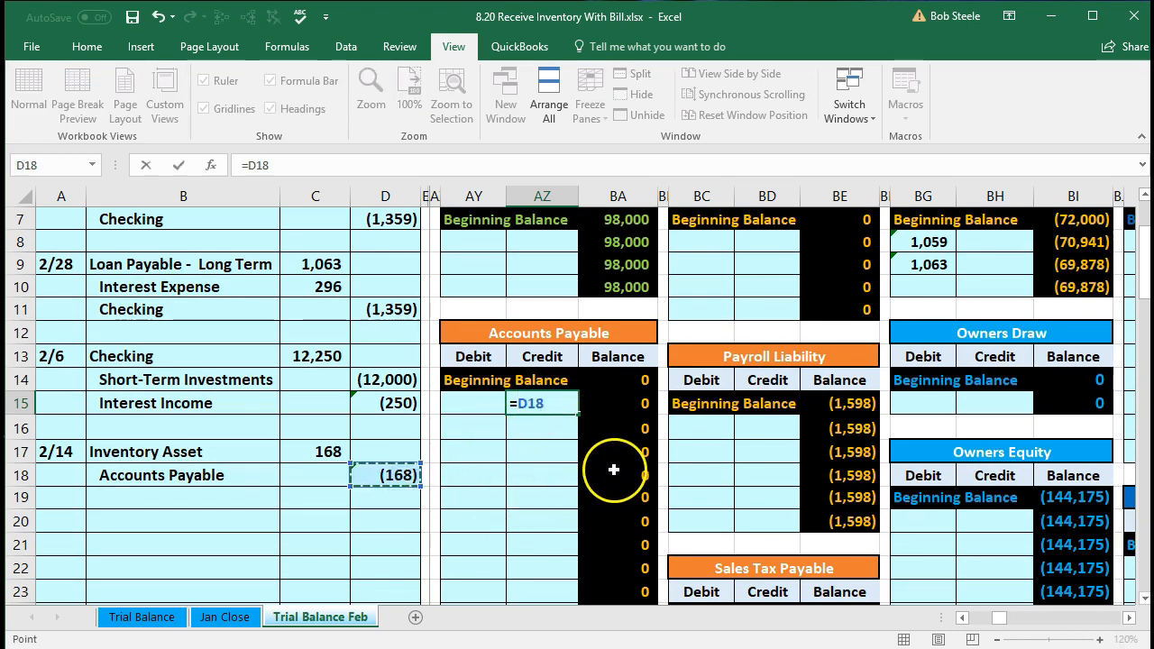
key("Return")
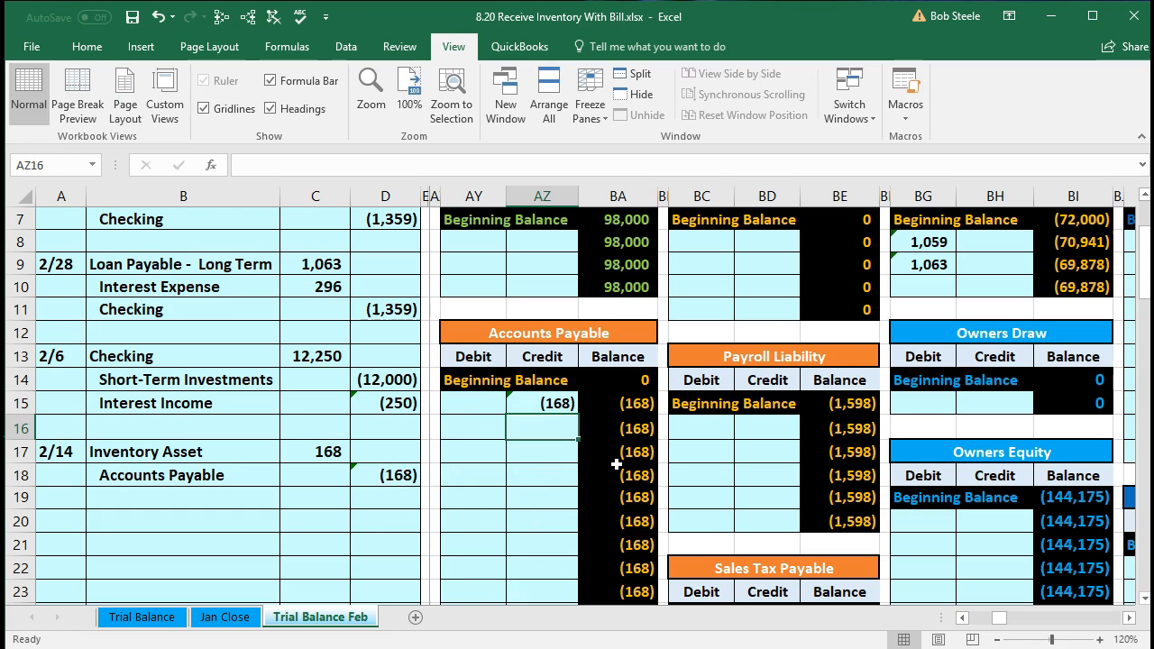
Compare the Accounts Payable trial balance amount in AK13 with the credit line of the 2/14 journal entry.
key("Left")
key("Left")
key("Left")
key("Left")
key("Left")
key("Left")
key("Left")
key("Left")
key("Left")
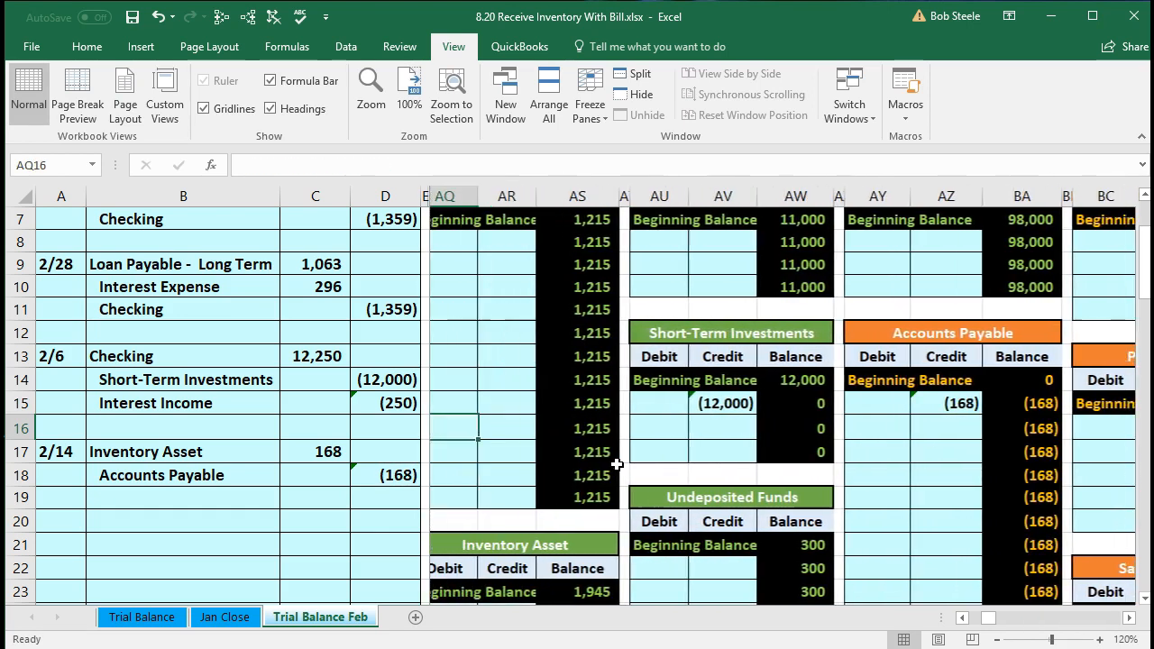
key("Left")
key("Left")
key("Left")
key("Left")
key("Left")
key("Left")
key("Left")
key("Left")
key("Left")
key("Left")
key("Left")
key("Left")
key("Left")
key("Left")
key("Left")
key("Left")
key("Left")
key("Left")
key("Left")
key("Left")
key("Right")
key("Up")
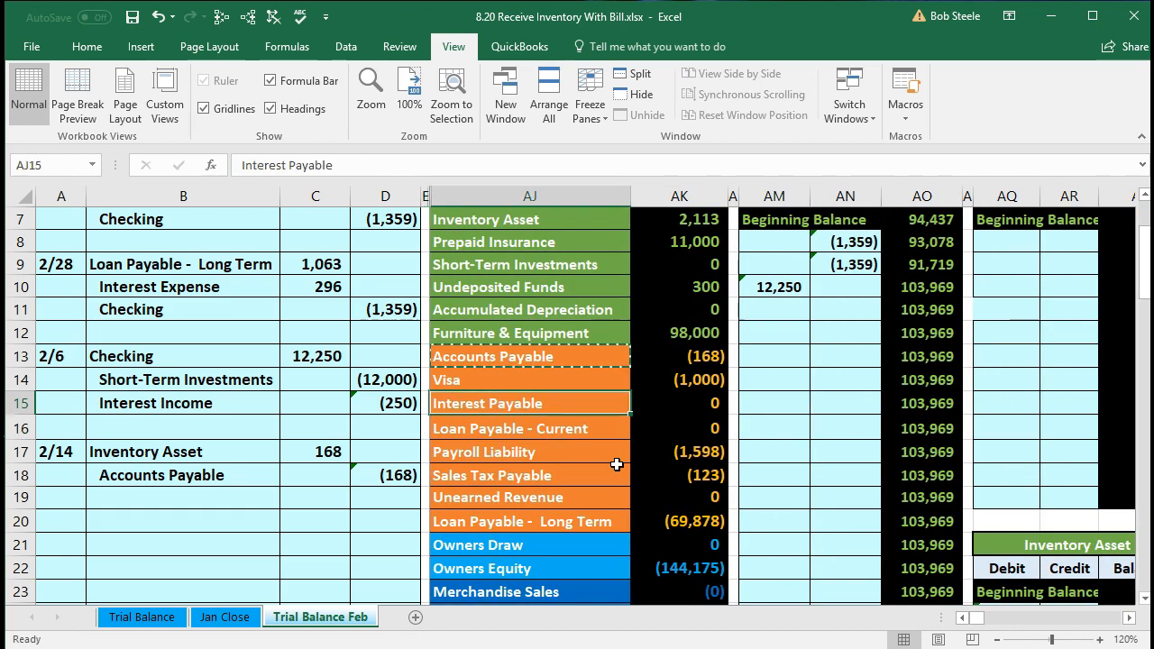
key("Up")
key("Up")
key("Right")
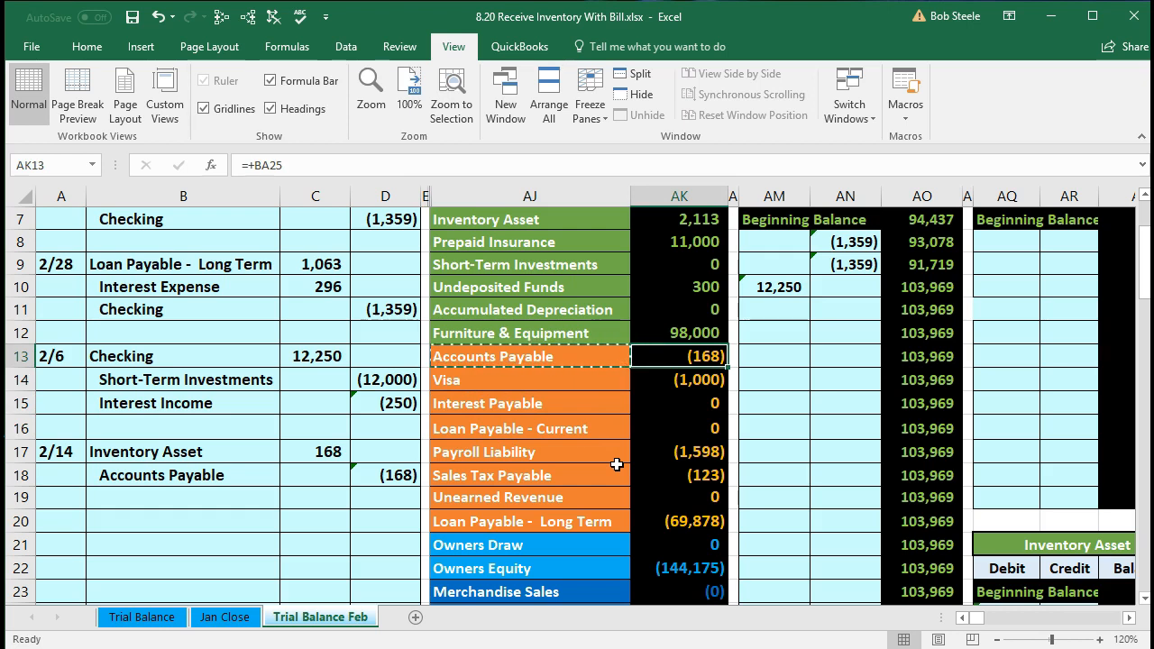
left_click_drag(226, 475, 355, 484)
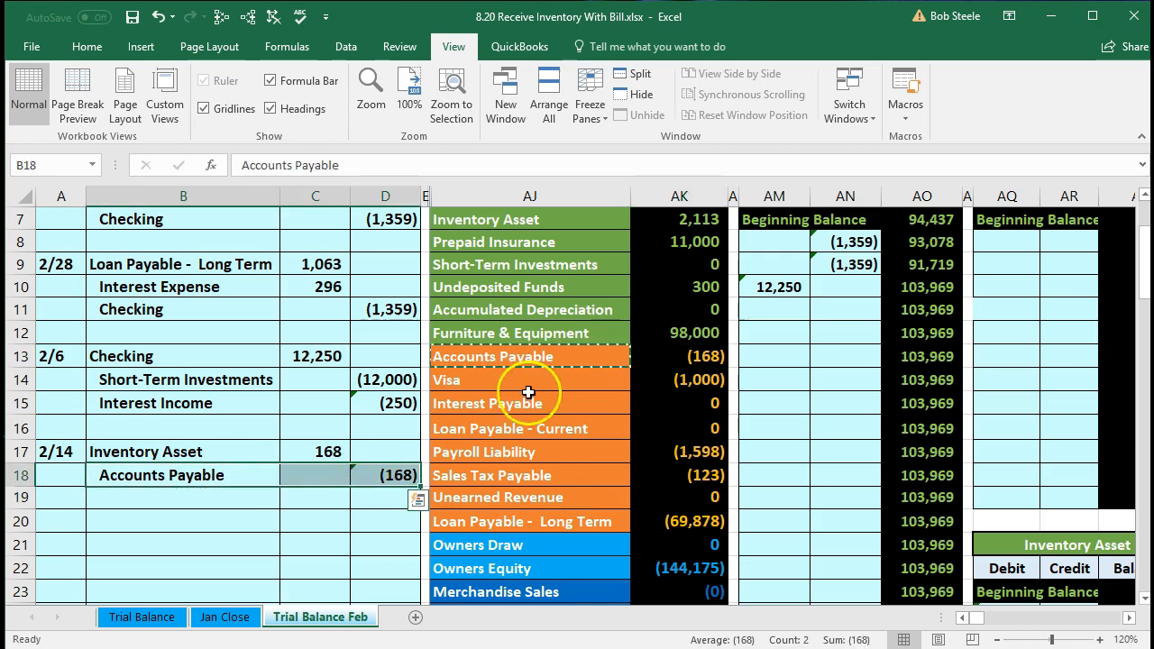
Trace the Accounts Payable trial balance amount in AK13 to its general ledger posting in AZ15 and running balance in BA15.
left_click_drag(563, 357, 707, 357)
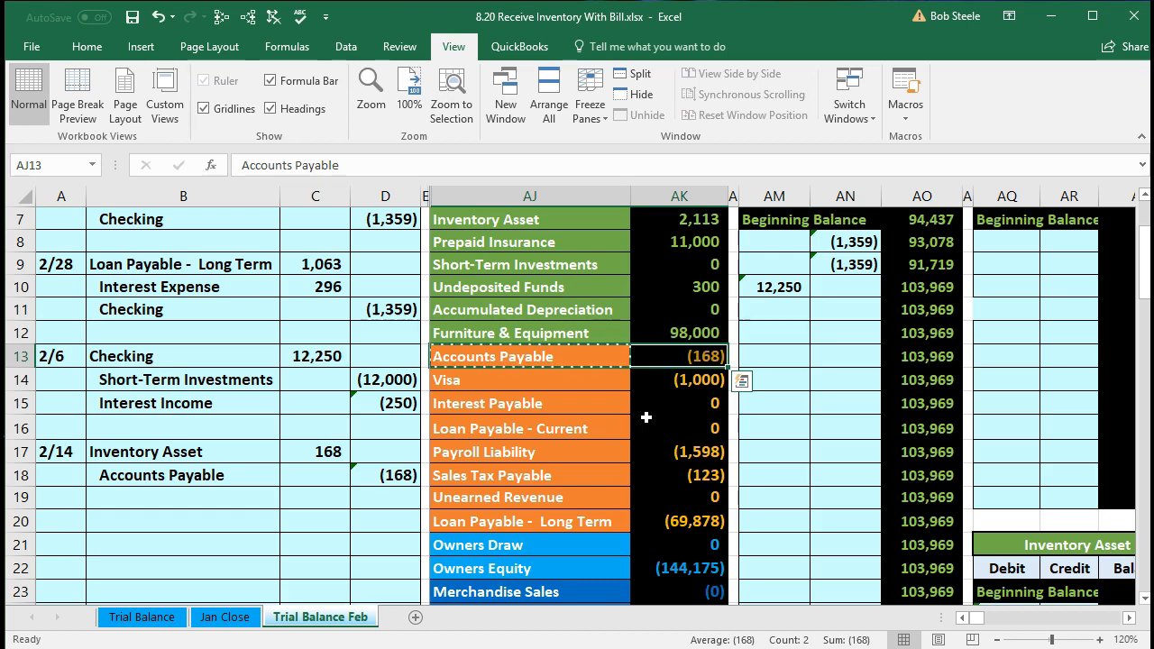
key("Right")
key("Right")
key("Right")
key("Right")
key("Right")
key("Right")
key("Right")
key("Right")
key("Right")
key("Right")
key("Right")
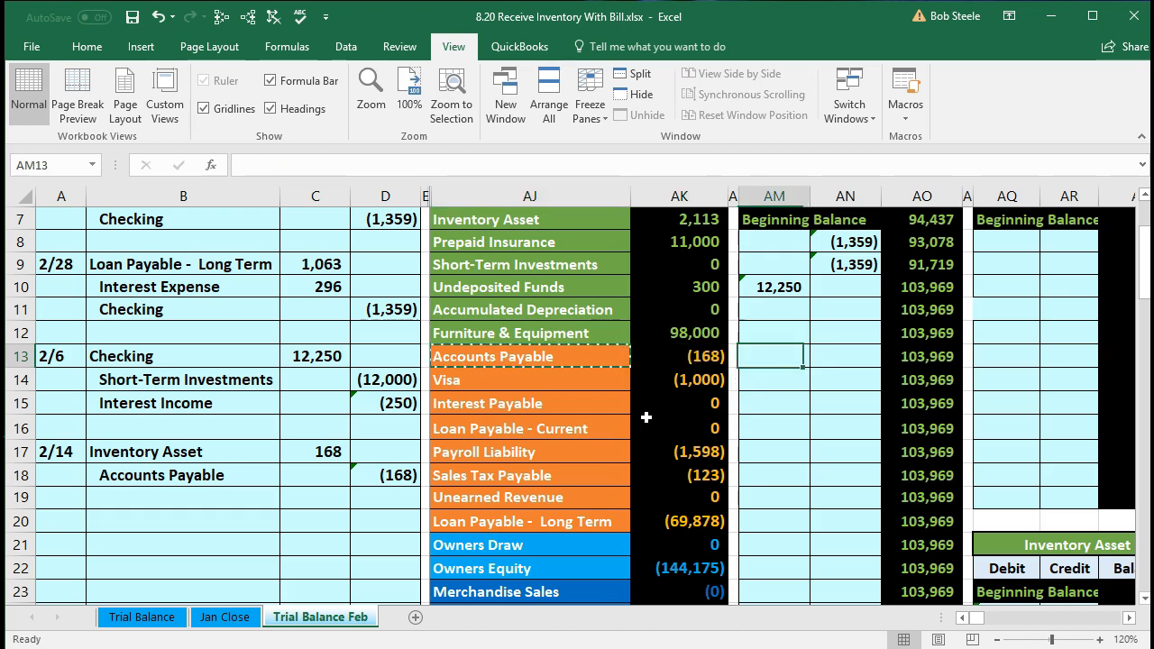
key("Right")
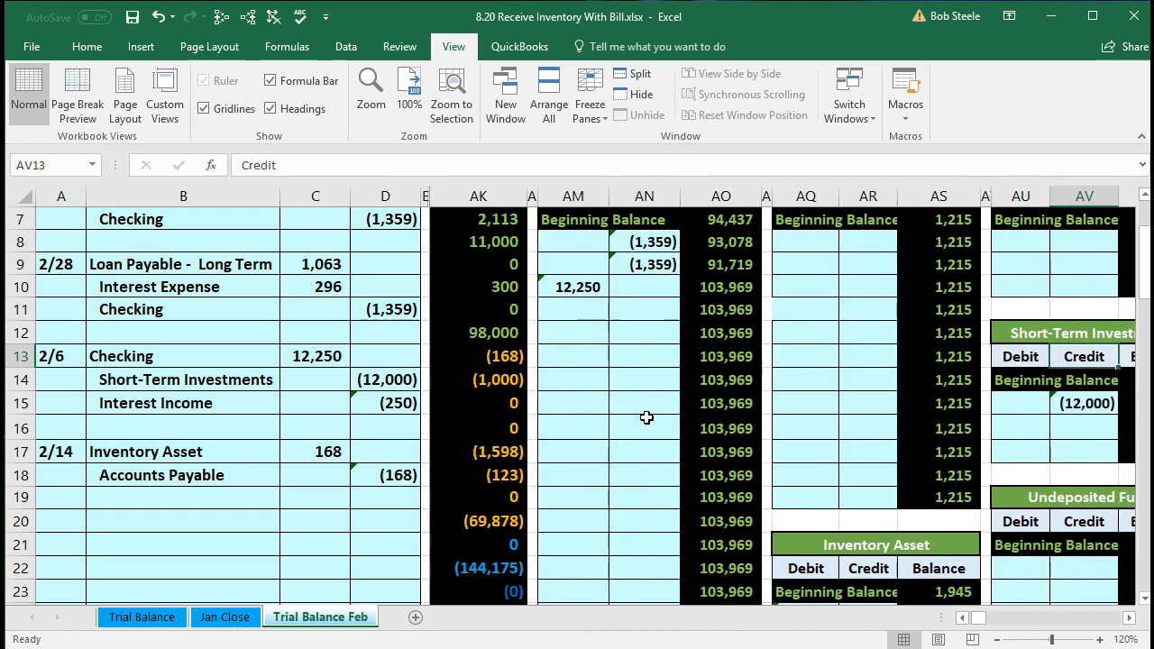
key("Right")
key("Right")
key("Right")
key("Right")
key("Right")
key("Right")
key("Right")
key("Right")
key("Right")
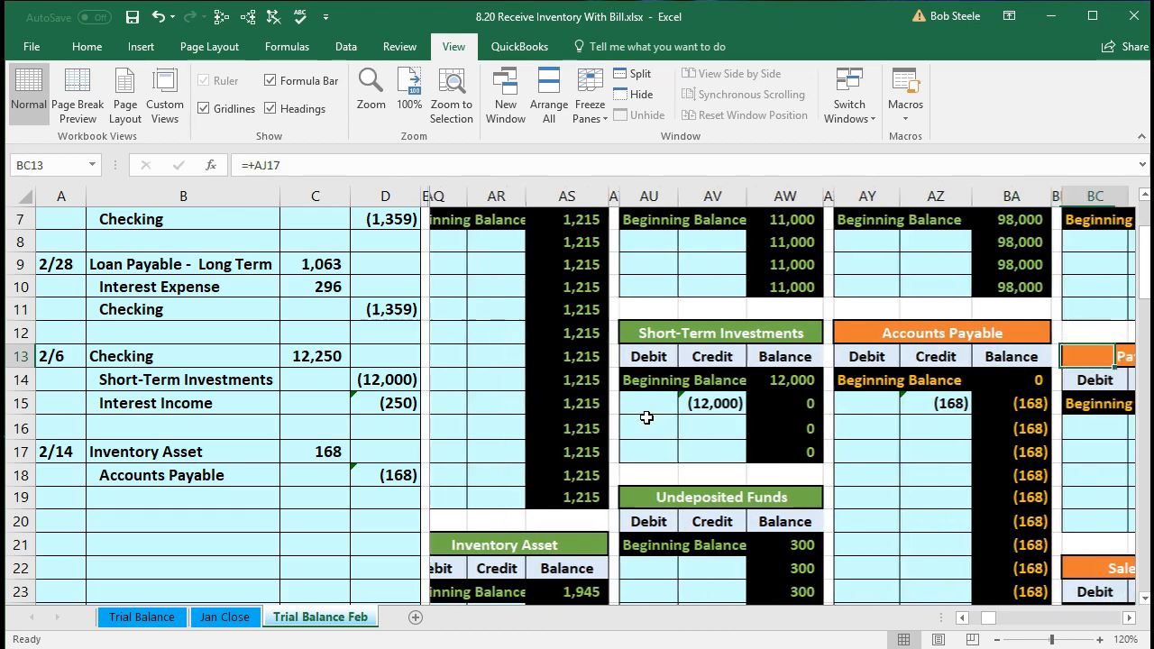
key("Right")
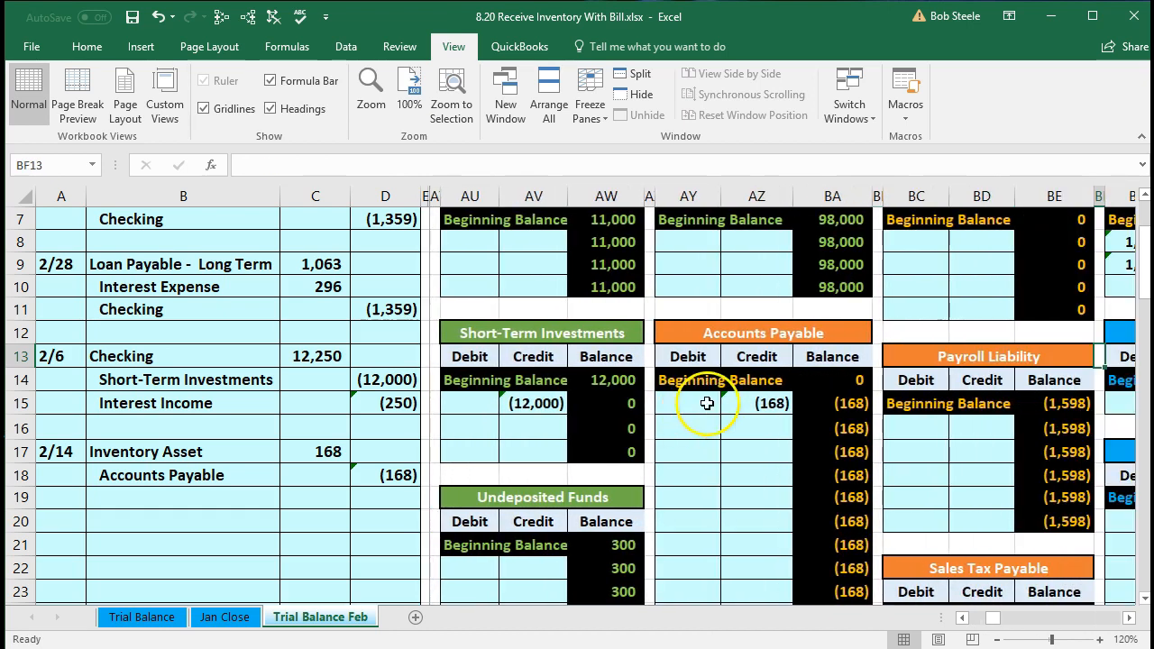
left_click_drag(737, 403, 730, 425)
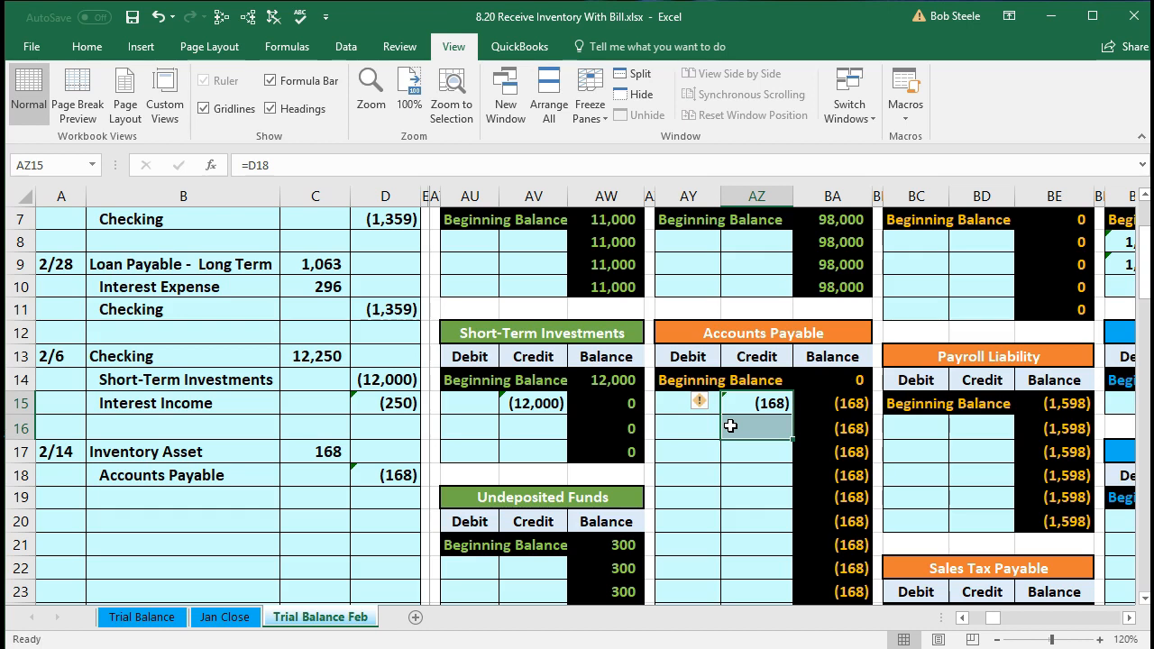
key("Right")
key("Right")
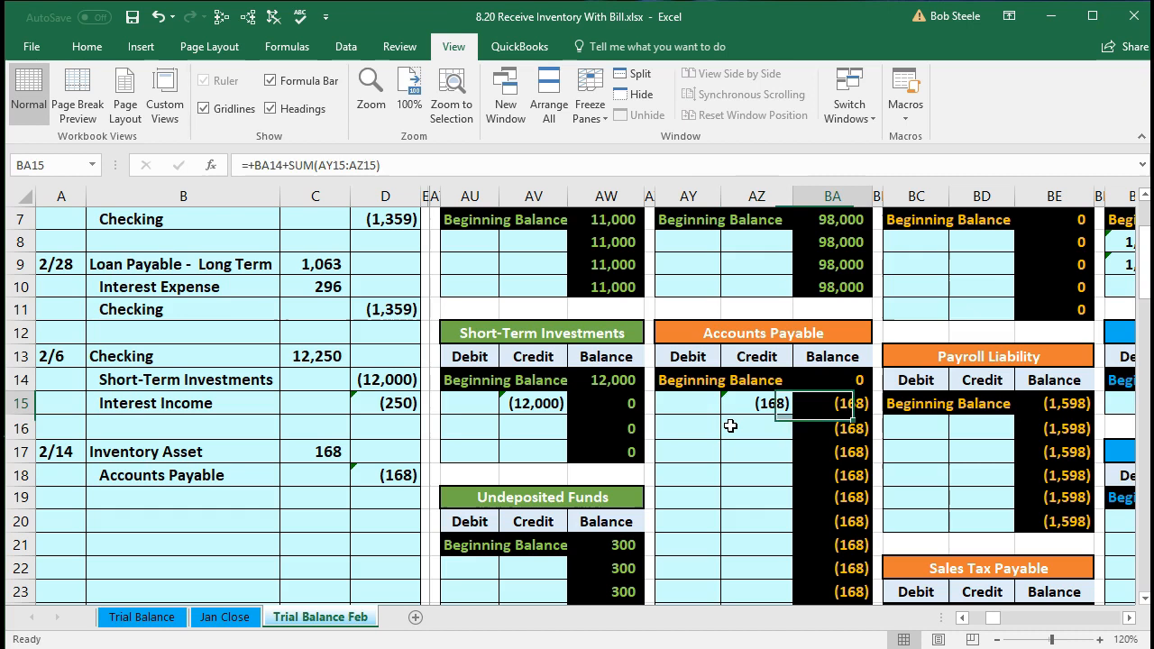
Name the blank vendor account headed in DD4 of the Accounts Payable Subsidiary Ledger "Fender".
key("Up")
key("Up")
key("Up")
key("Up")
key("Up")
key("Up")
key("Up")
key("Up")
key("Up")
key("Up")
key("Up")
key("Up")
key("Up")
key("Up")
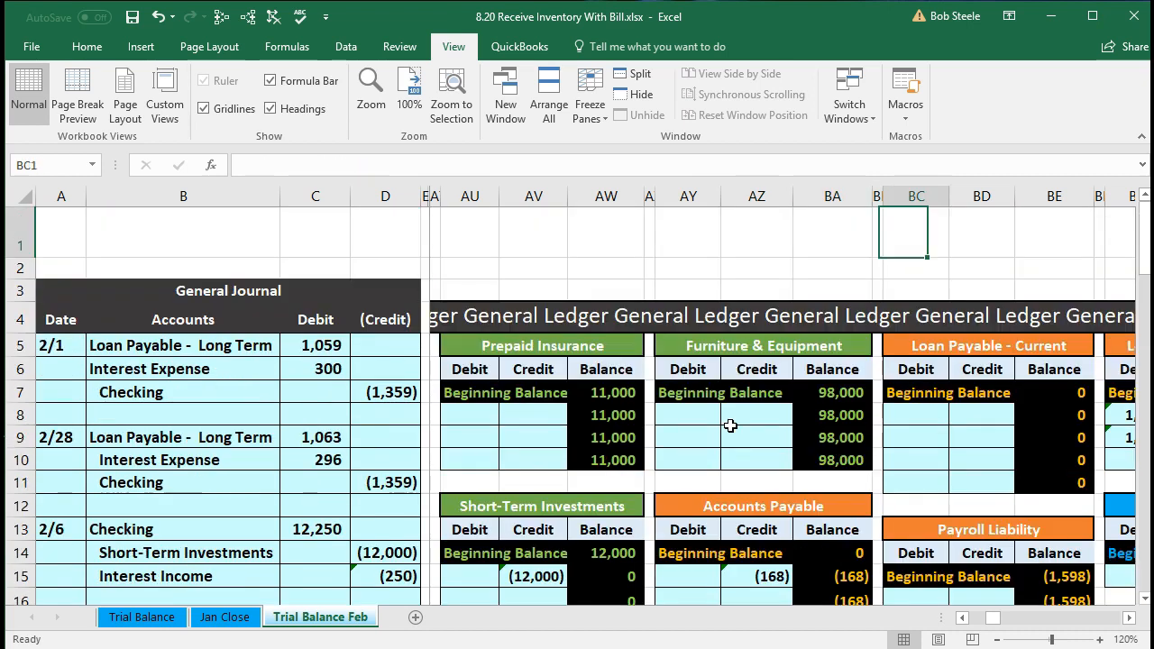
key("Right")
key("Right")
key("Right")
key("Right")
key("Right")
key("Right")
key("Right")
key("Right")
key("Right")
key("Right")
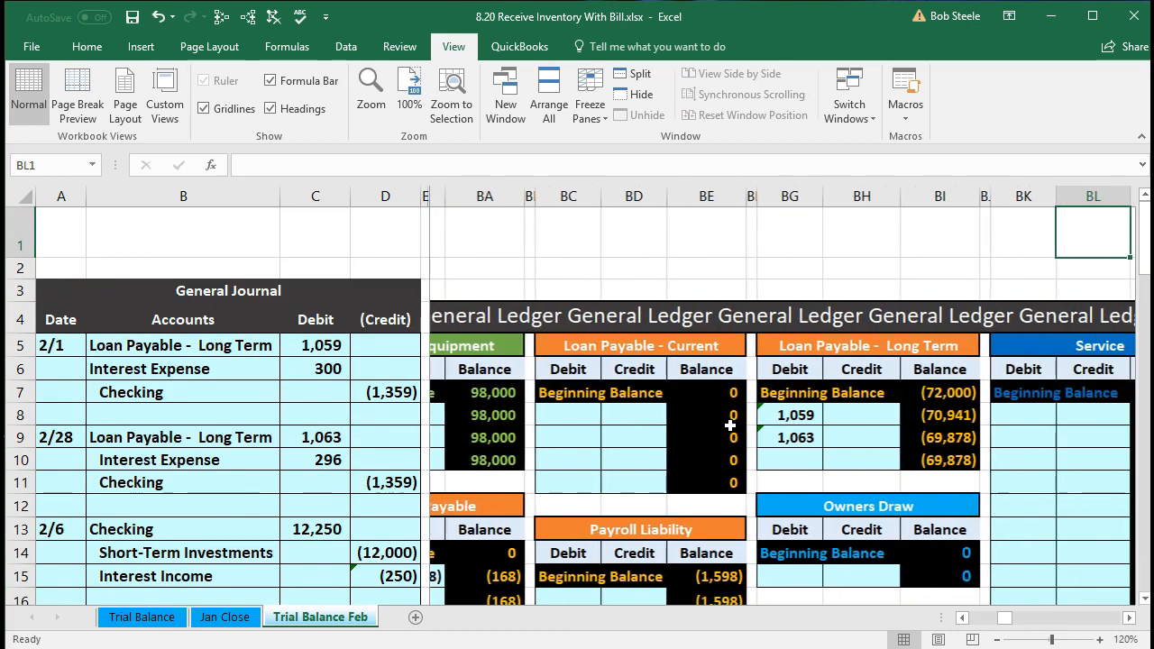
key("Right")
key("Right")
key("Right")
key("Right")
key("Right")
key("Right")
key("Right")
key("Right")
key("Right")
key("Right")
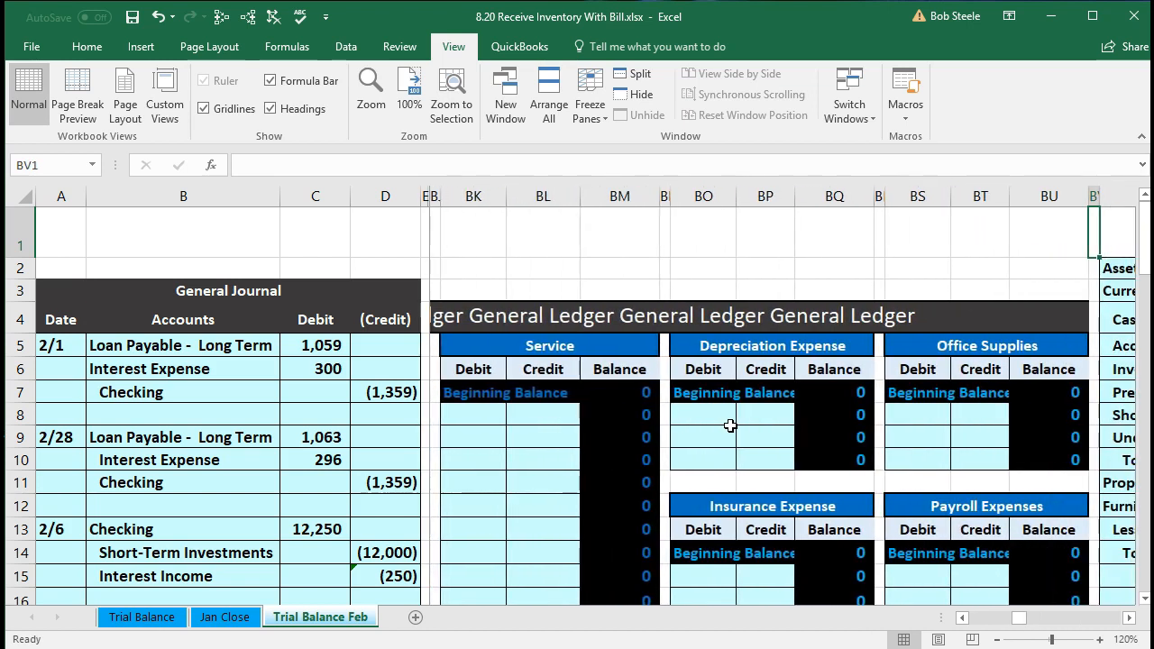
key("Right")
key("Right")
key("Right")
key("Right")
key("Right")
key("Right")
key("Right")
key("Right")
key("Right")
key("Right")
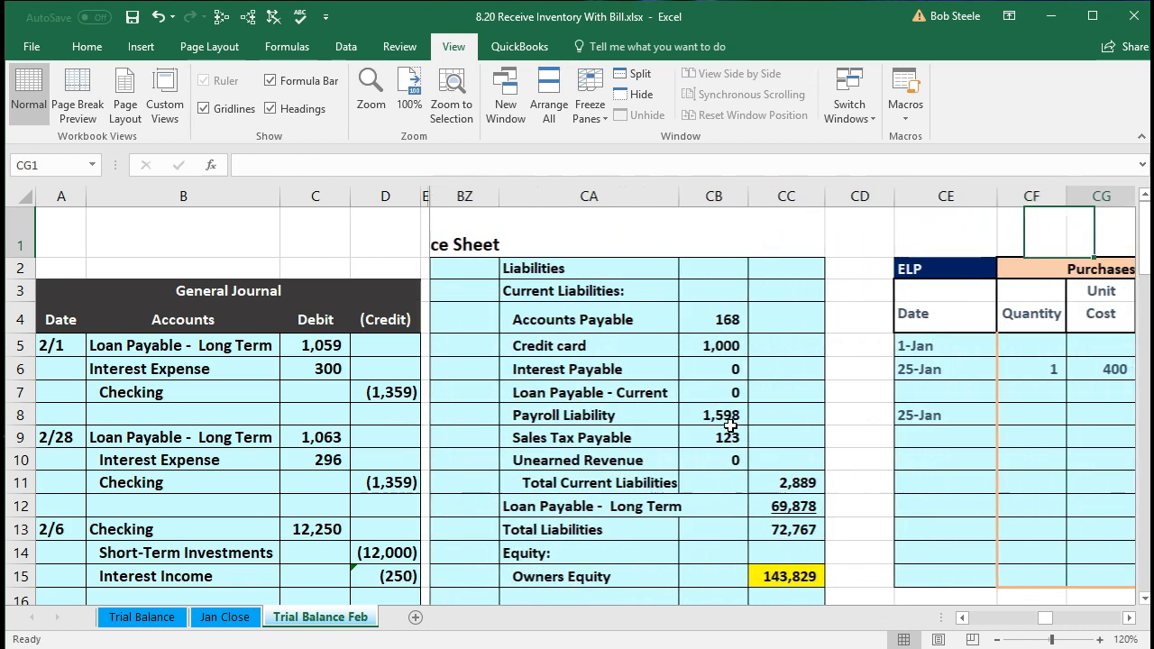
key("Right")
key("Right")
key("Right")
key("Right")
key("Right")
key("Right")
key("Right")
key("Right")
key("Right")
key("Right")
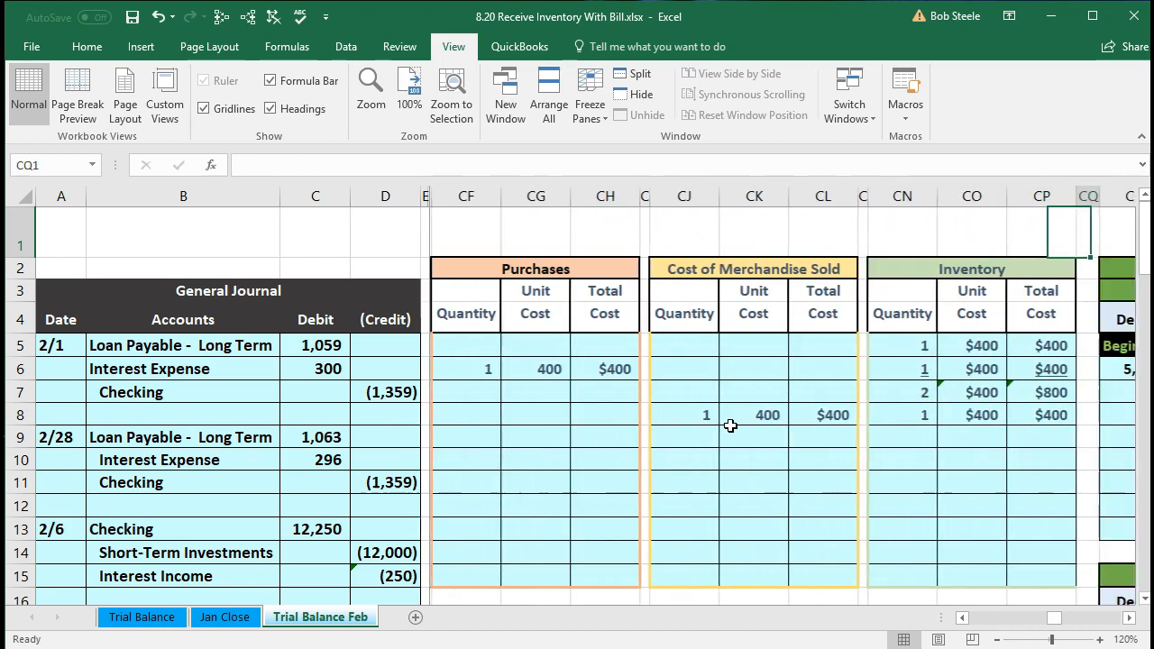
key("Right")
key("Right")
key("Right")
key("Right")
key("Right")
key("Right")
key("Right")
key("Right")
key("Right")
key("Right")
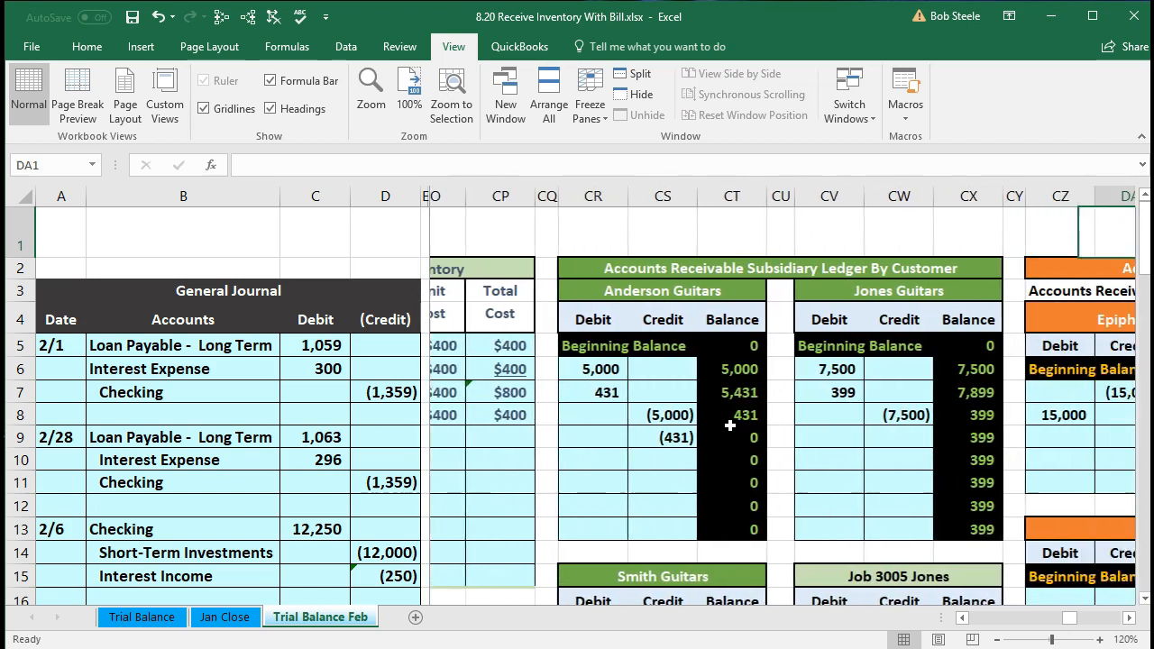
key("Right")
key("Right")
key("Right")
key("Right")
key("Right")
key("Right")
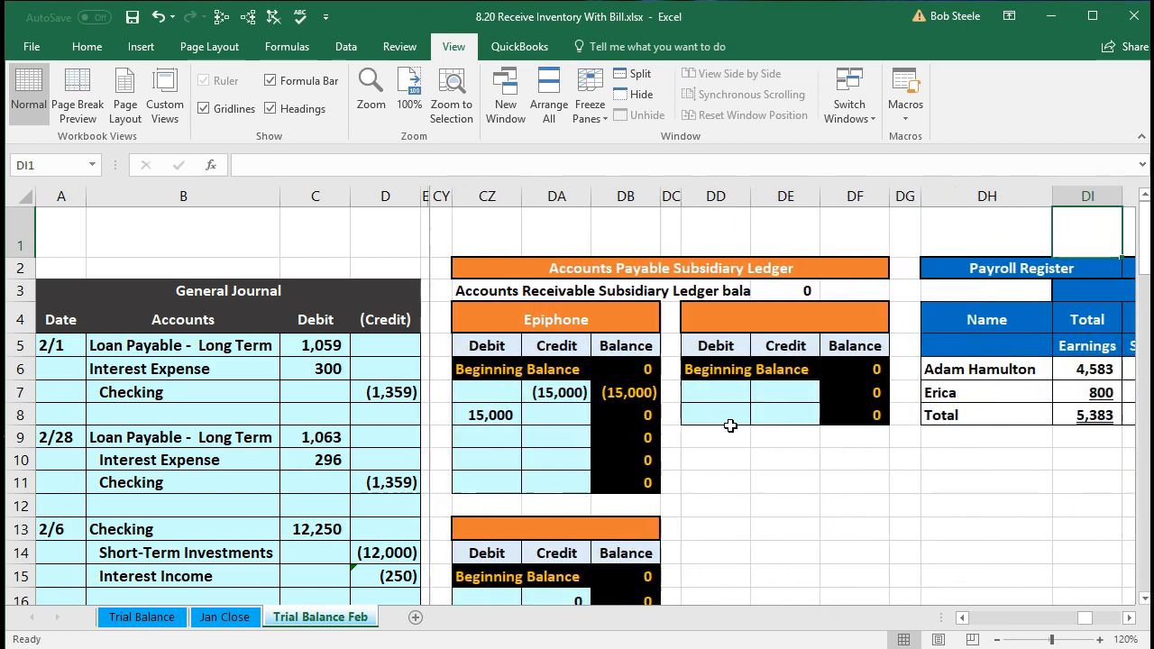
left_click(729, 325)
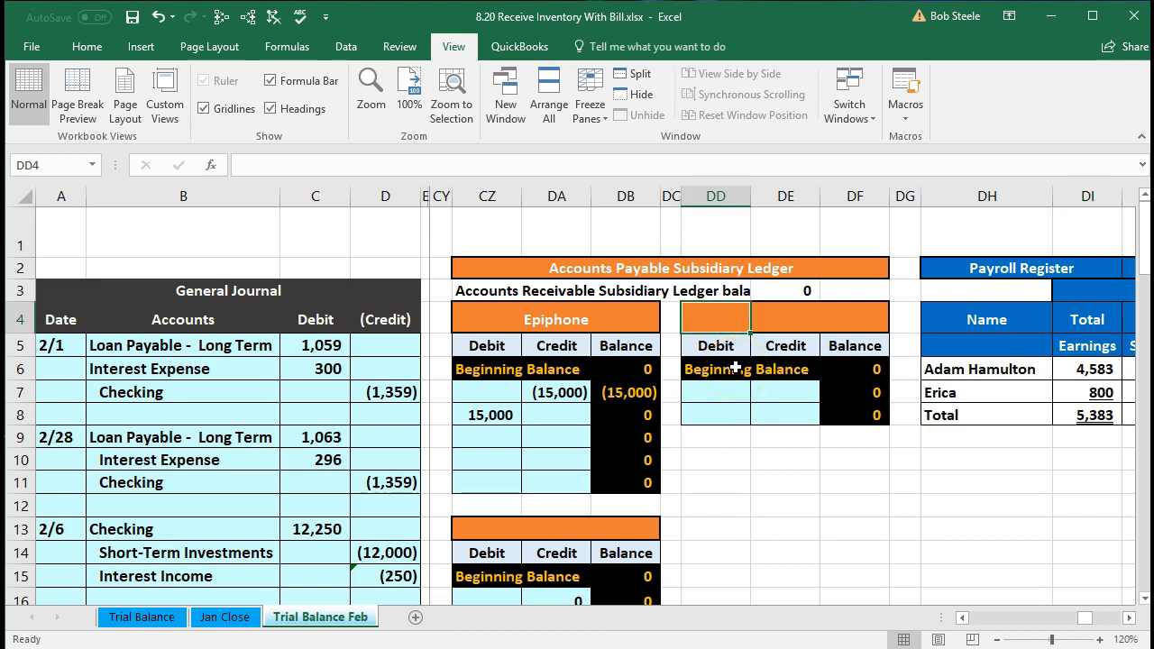
type("Fender")
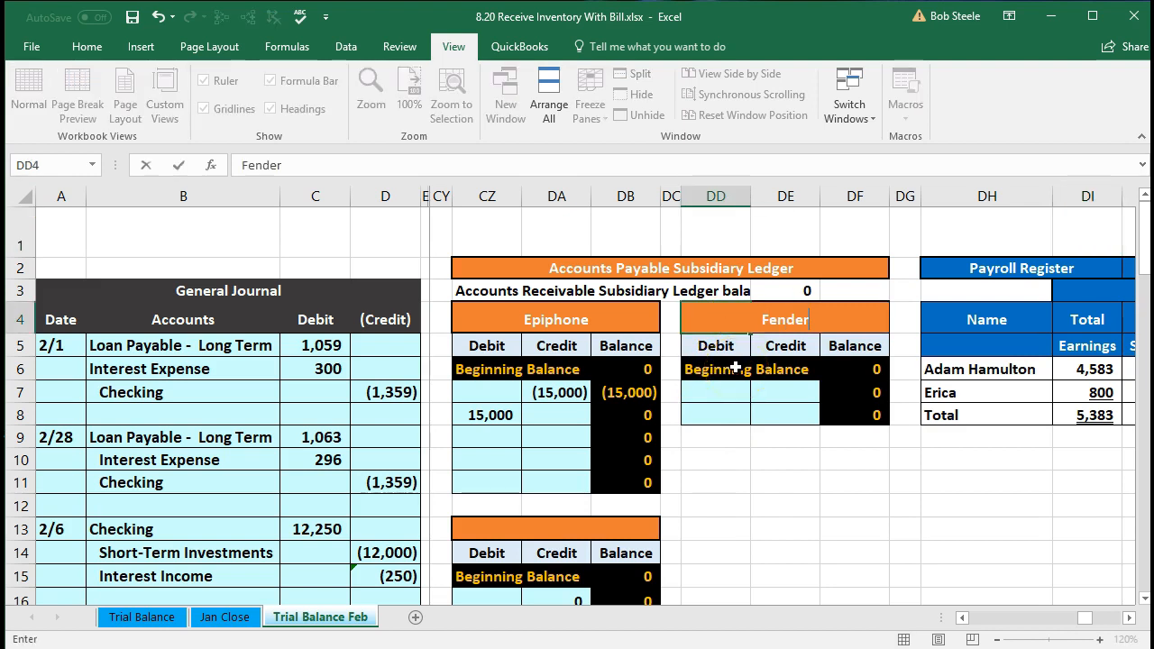
key("Return")
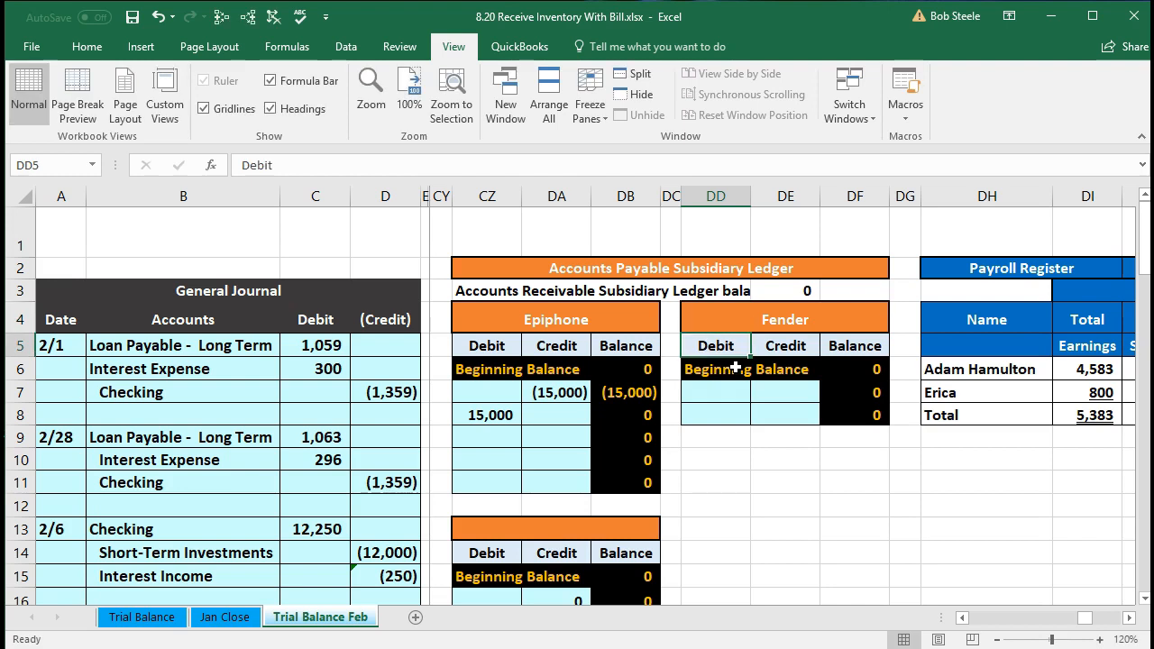
Post the 2/14 Accounts Payable credit to the Fender subsidiary account by entering the formula =D18 in credit cell DE7.
scroll(735, 428, "down", 2)
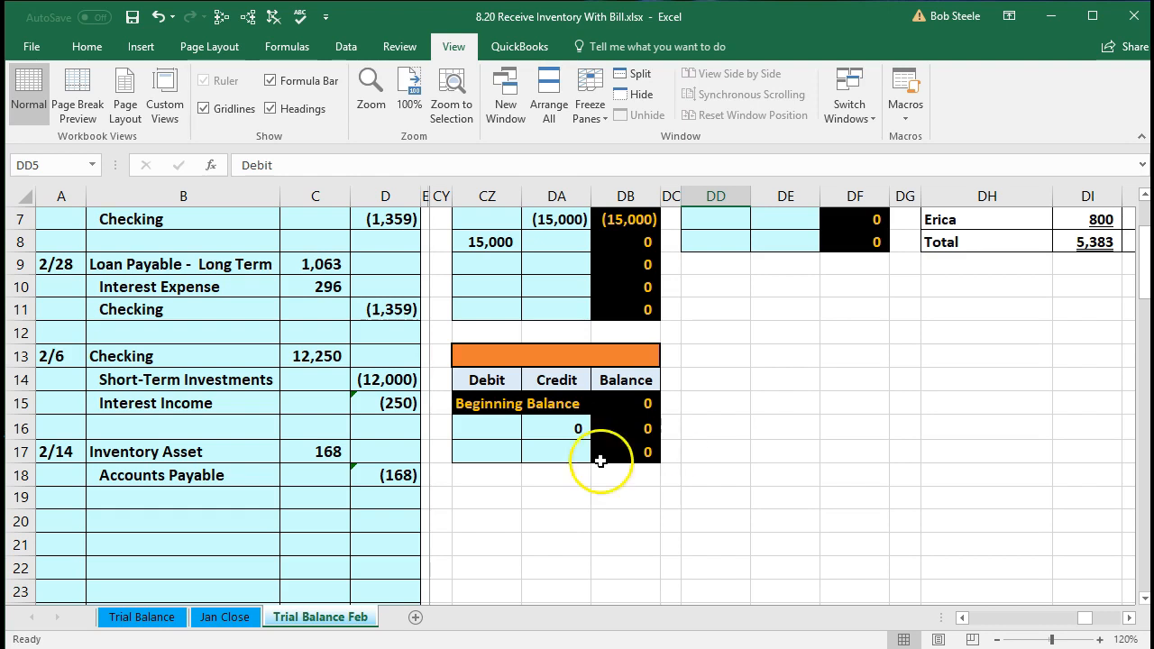
left_click(392, 473)
scroll(621, 471, "up", 1)
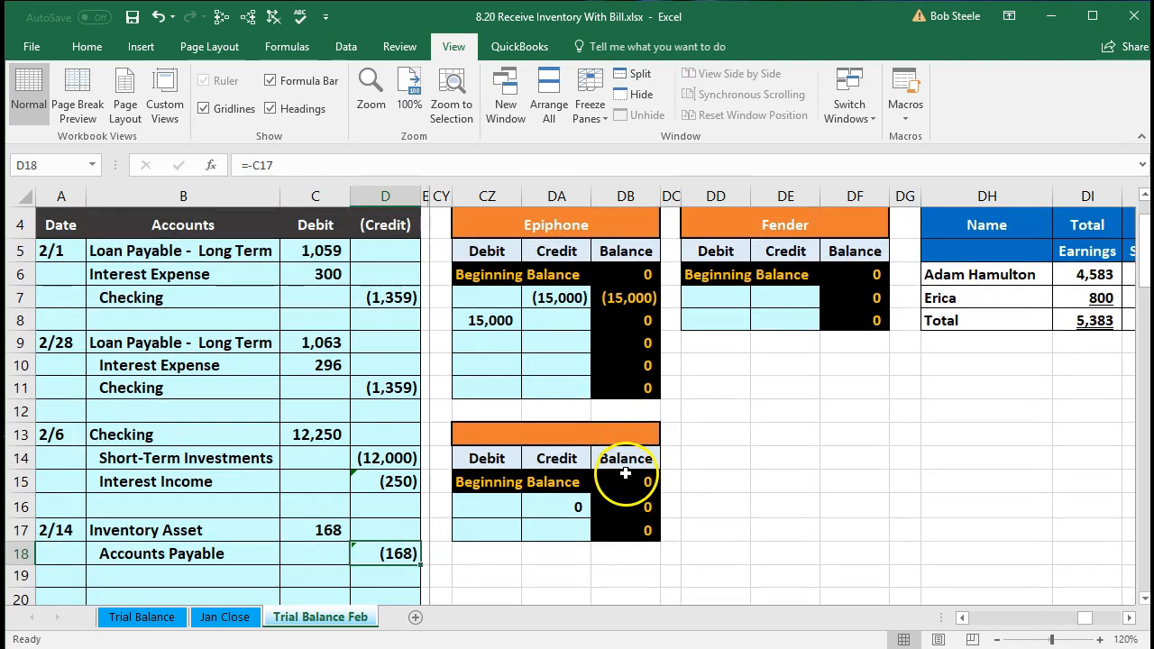
left_click(781, 297)
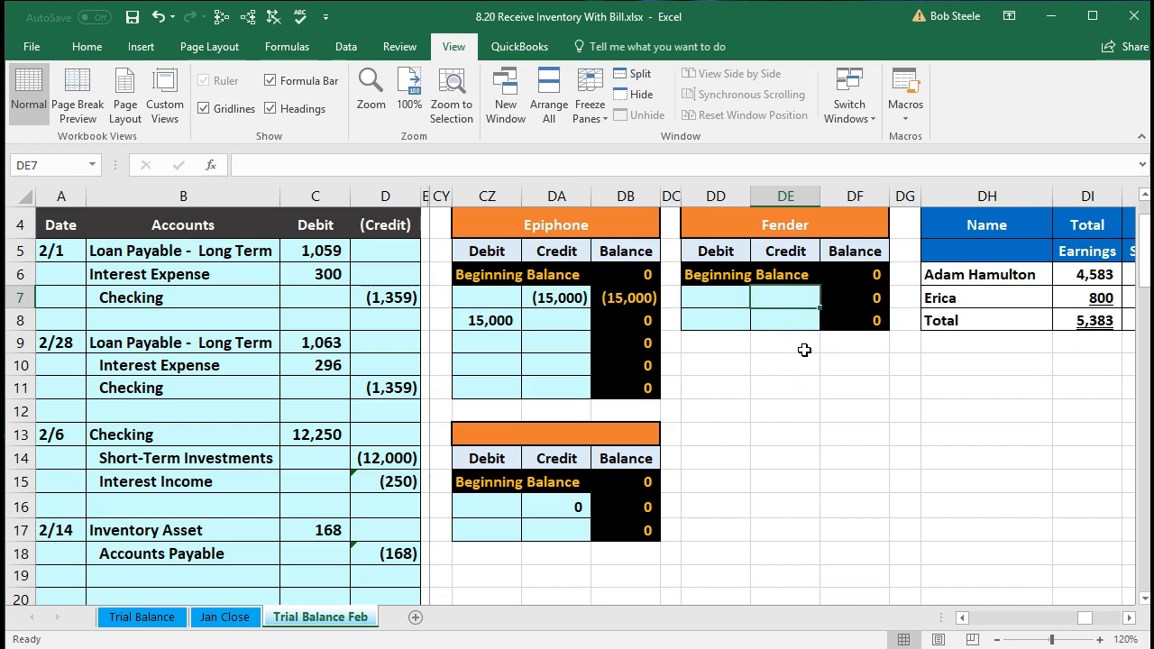
type("=")
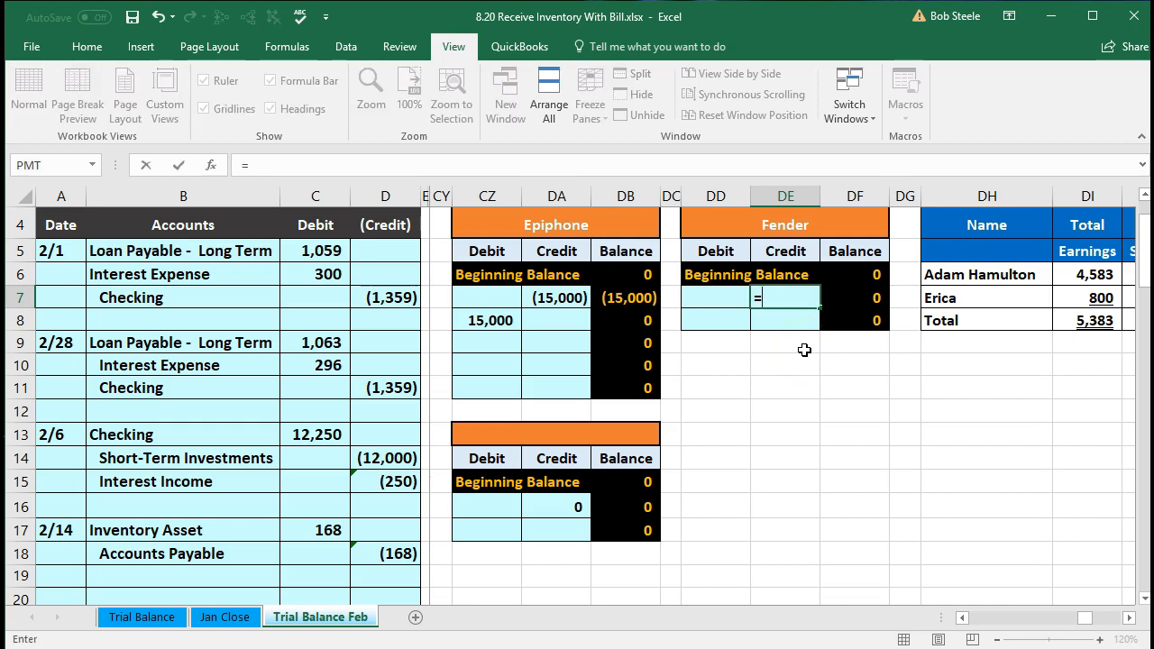
left_click(411, 552)
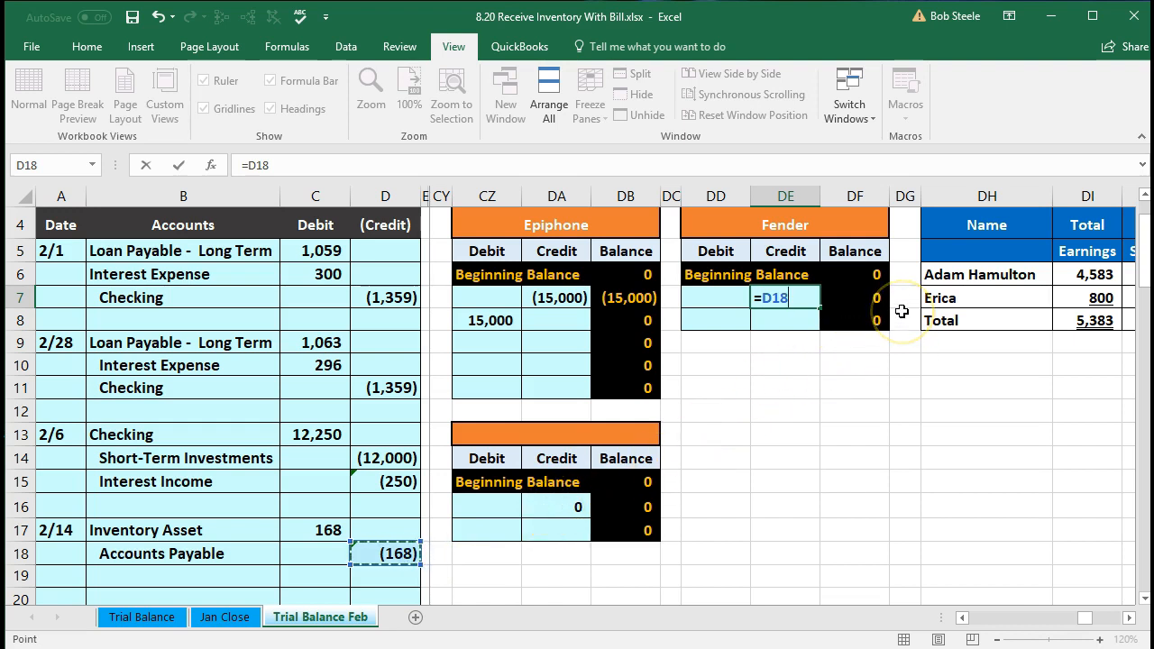
key("Return")
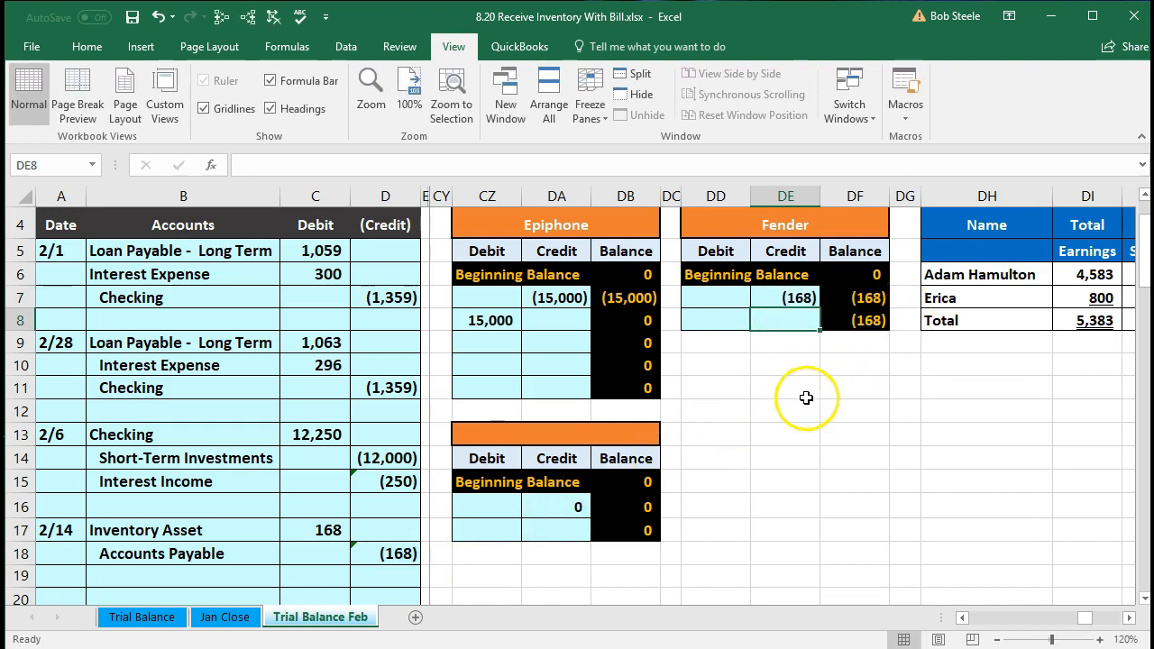
Compare the Accounts Payable Subsidiary Ledger total in DE3 with the Accounts Payable balance in the general ledger.
scroll(799, 397, "up", 1)
left_click(775, 290)
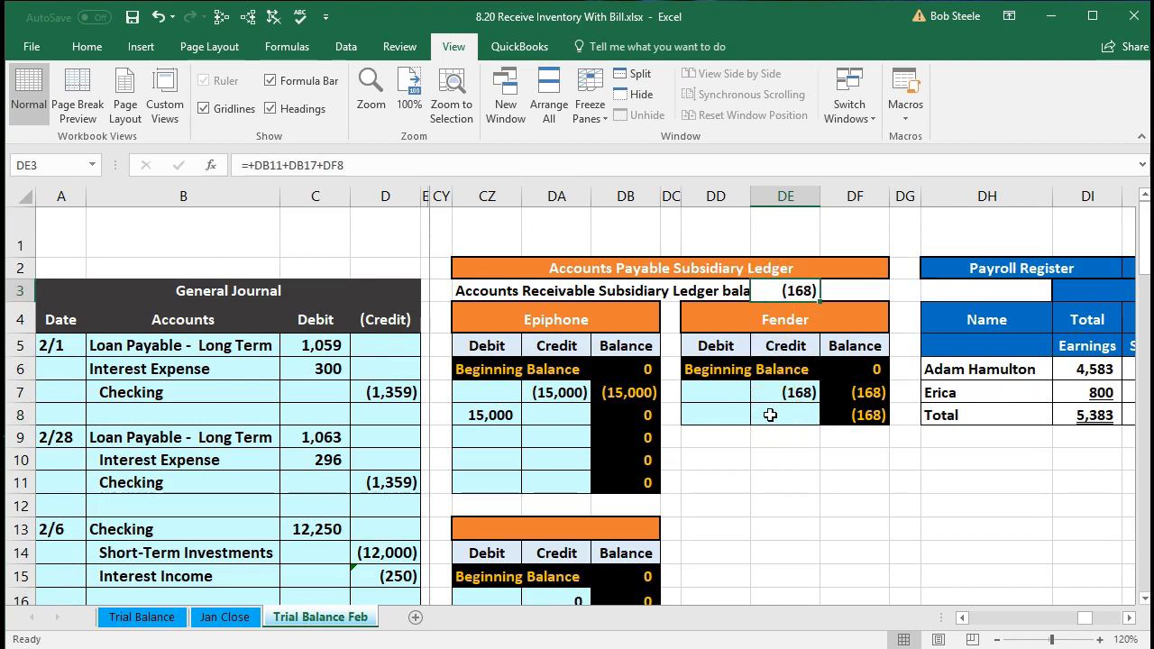
key("Left")
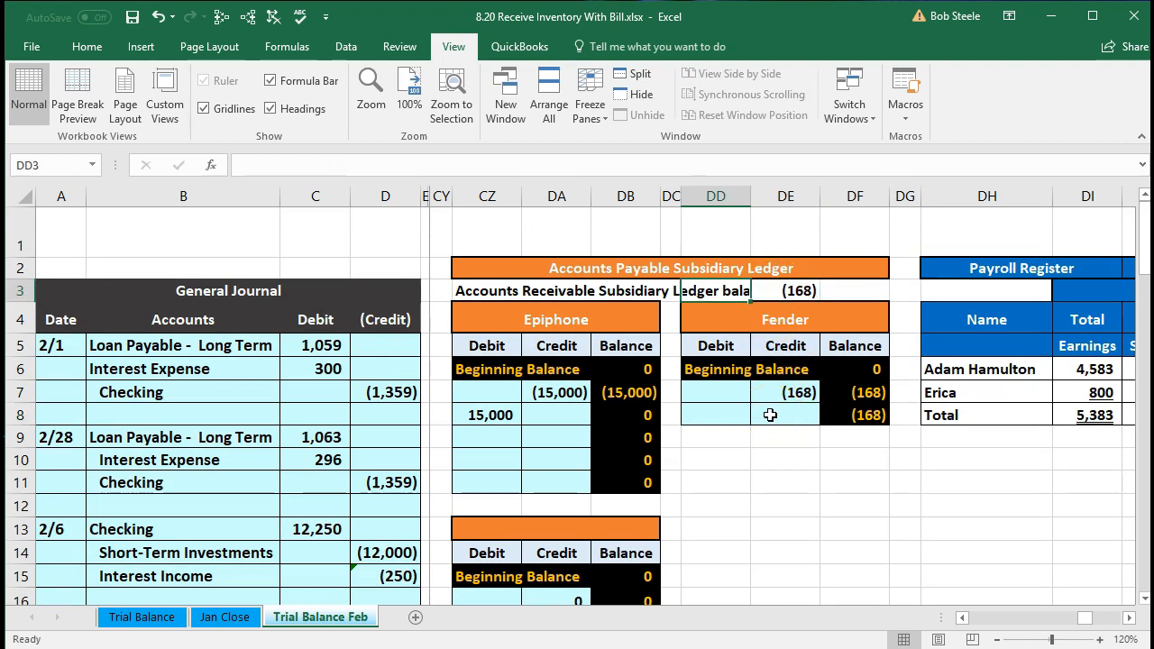
key("Left")
key("Left")
key("Left")
key("Left")
key("Left")
key("Left")
key("Left")
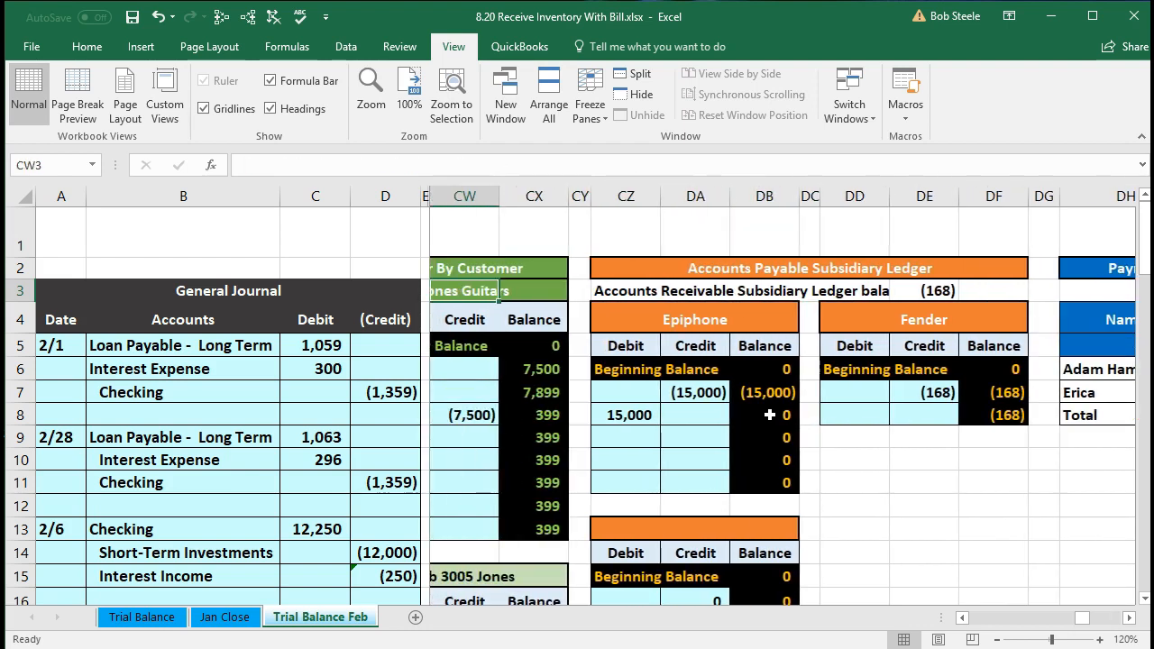
key("Left")
key("Left")
key("Left")
key("Left")
key("Left")
key("Left")
key("Left")
key("Left")
key("Left")
key("Left")
key("Left")
key("Left")
key("Left")
key("Left")
key("Left")
key("Left")
key("Left")
key("Left")
key("Left")
key("Left")
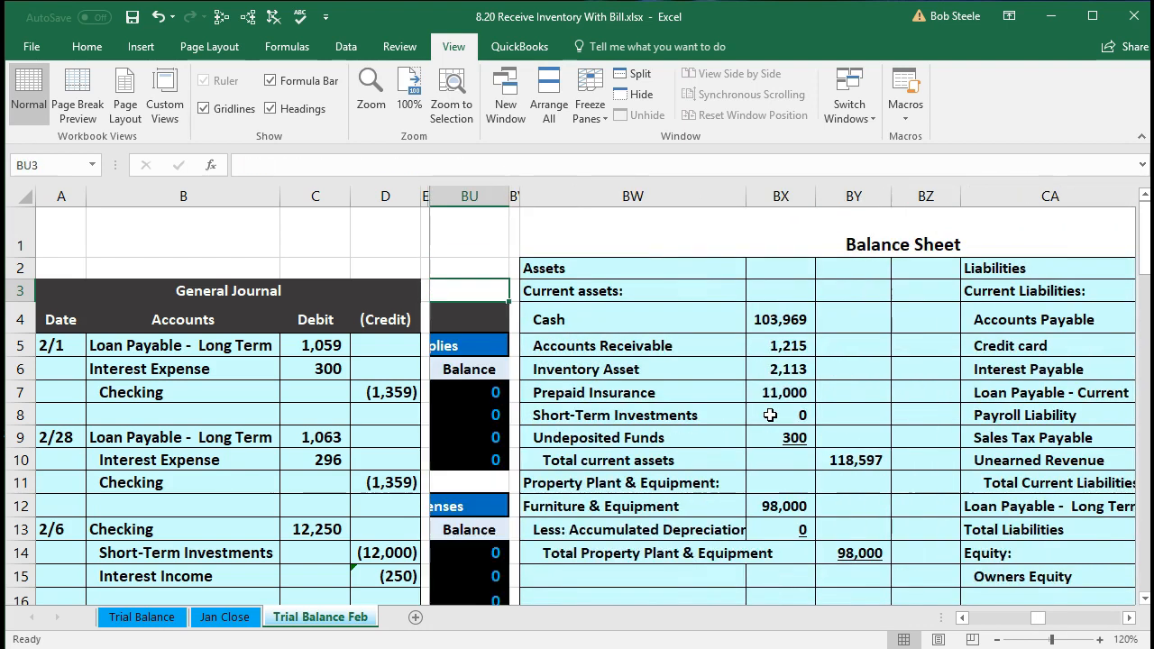
key("Left")
key("Left")
key("Left")
key("Left")
key("Left")
key("Left")
key("Left")
key("Left")
key("Left")
key("Left")
key("Left")
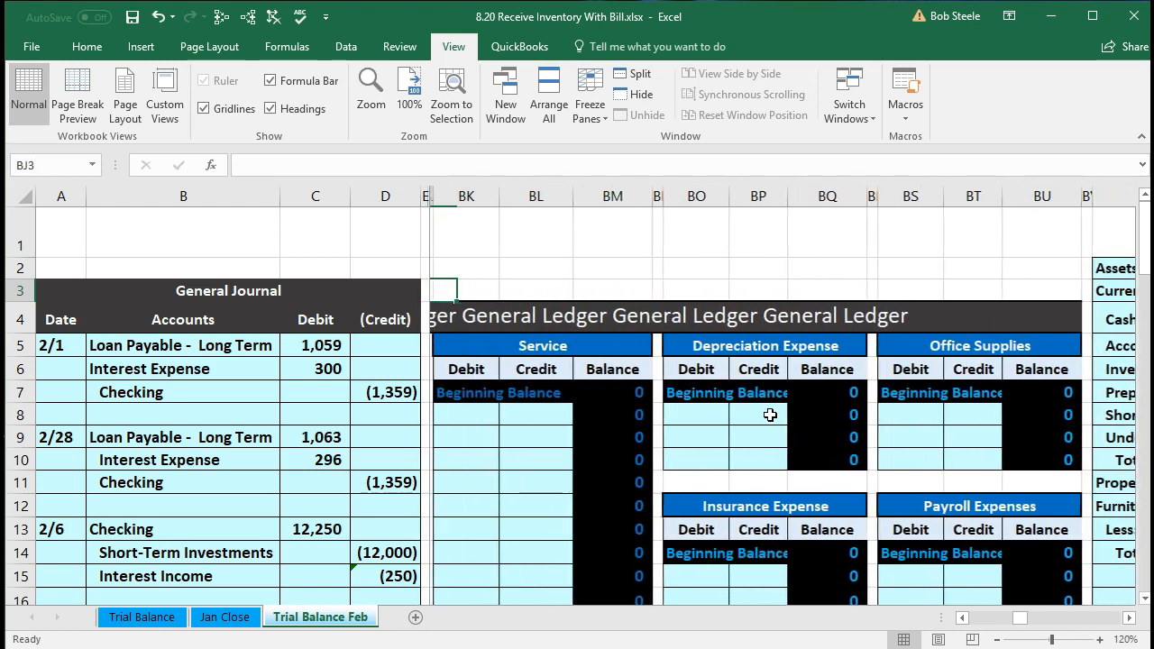
key("Left")
key("Left")
key("Left")
key("Left")
key("Left")
key("Left")
key("Left")
key("Left")
key("Left")
key("Left")
key("Left")
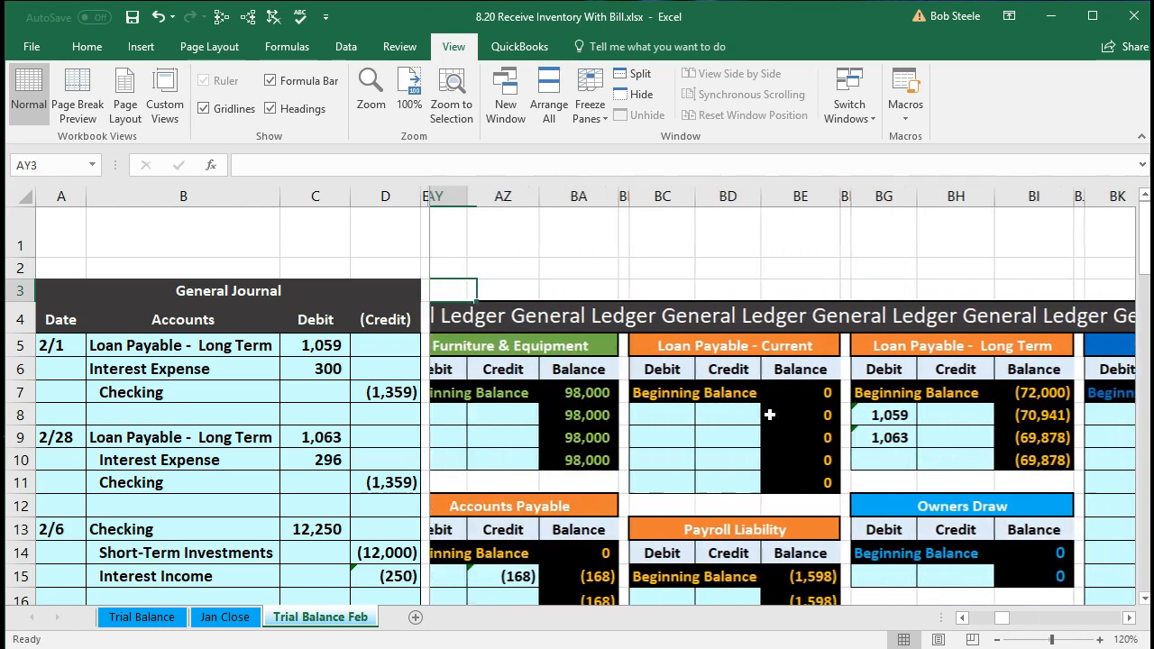
key("Left")
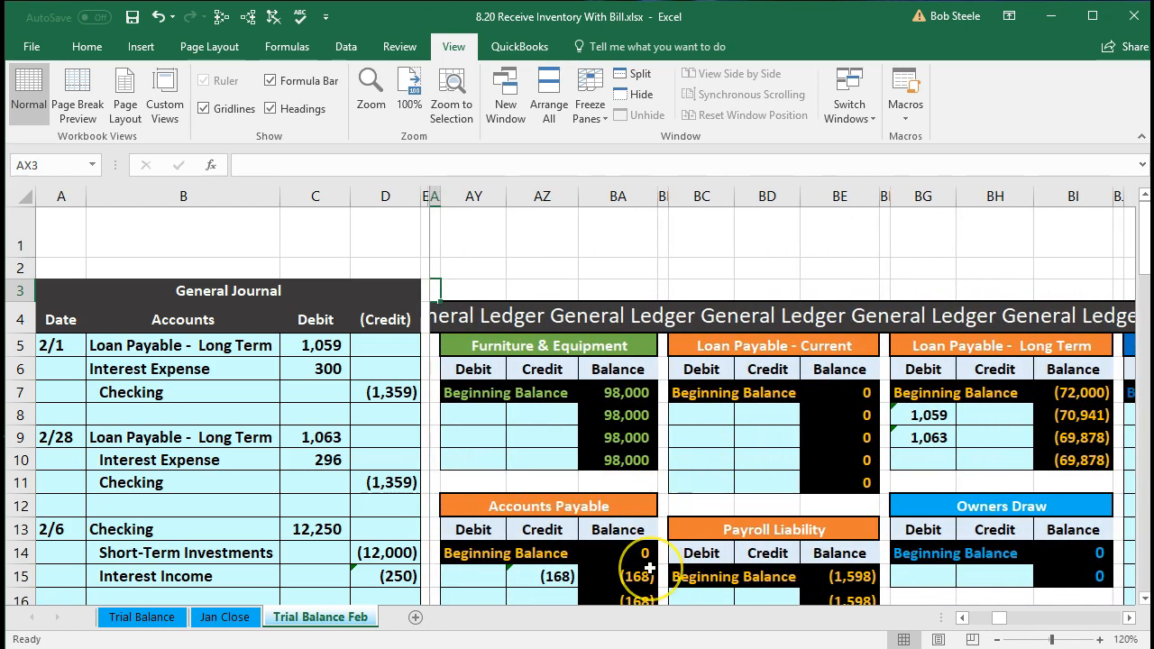
Go back to the trial balance and check the Accounts Payable amount in AK13.
key("Left")
key("Left")
key("Left")
key("Left")
key("Left")
key("Left")
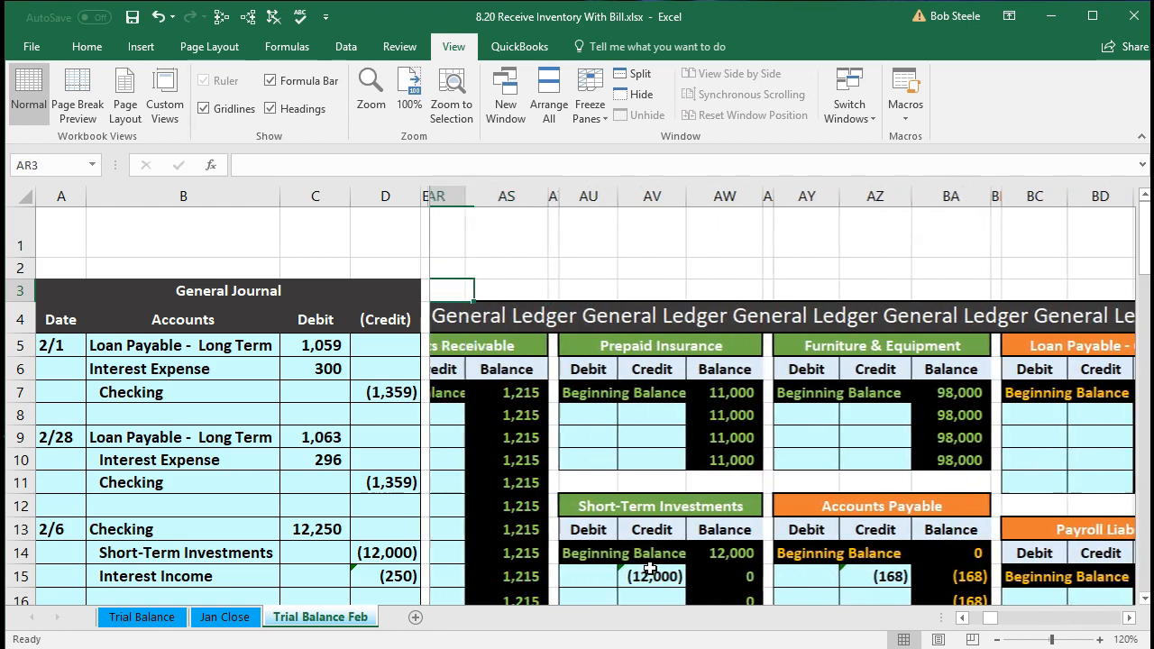
key("Left")
key("Left")
key("Left")
key("Left")
key("Left")
key("Left")
key("Left")
key("Left")
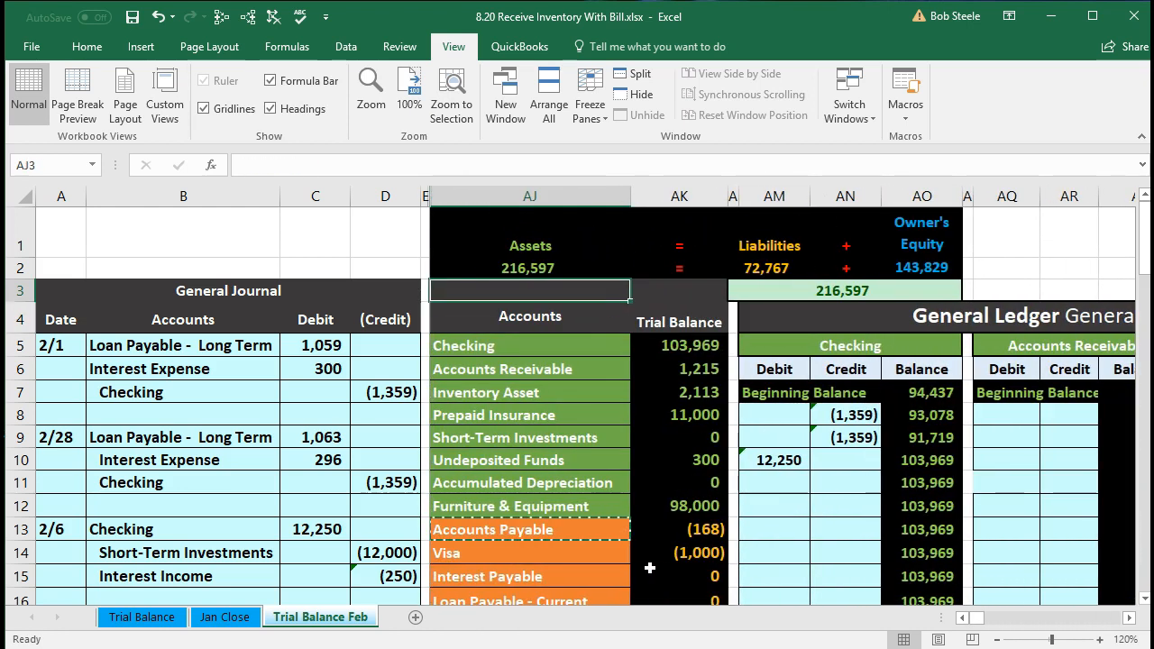
left_click(644, 539)
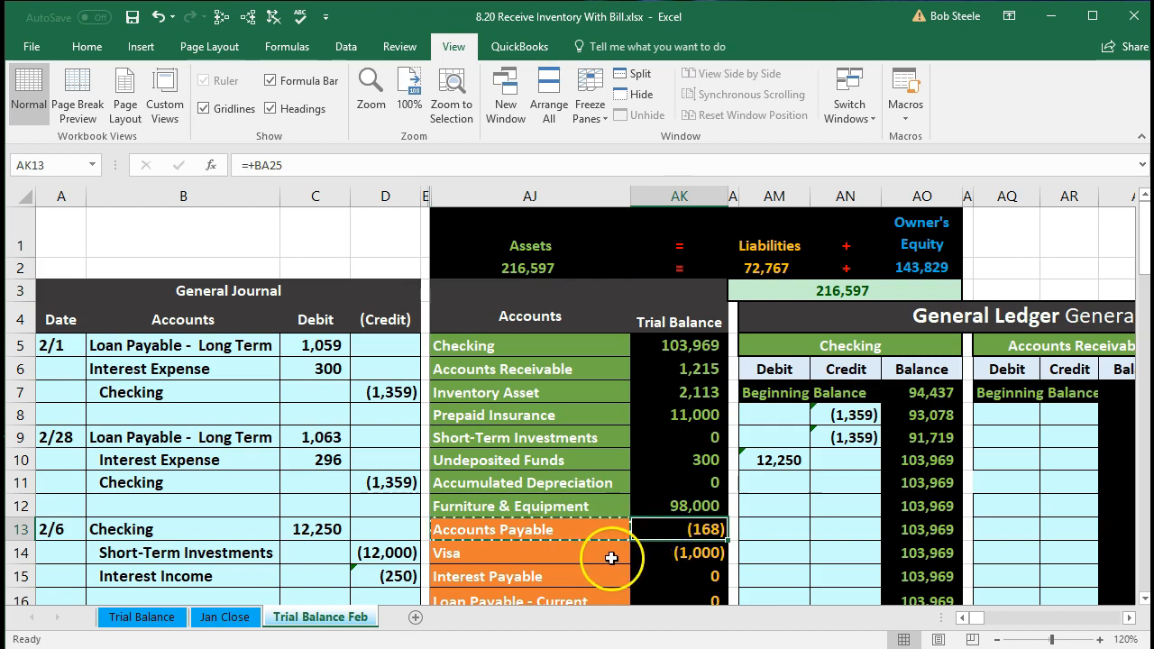
Check the Inventory Asset amount in AK7 of the trial balance and the ledger cell its formula refers to.
scroll(611, 558, "down", 1)
left_click(612, 300)
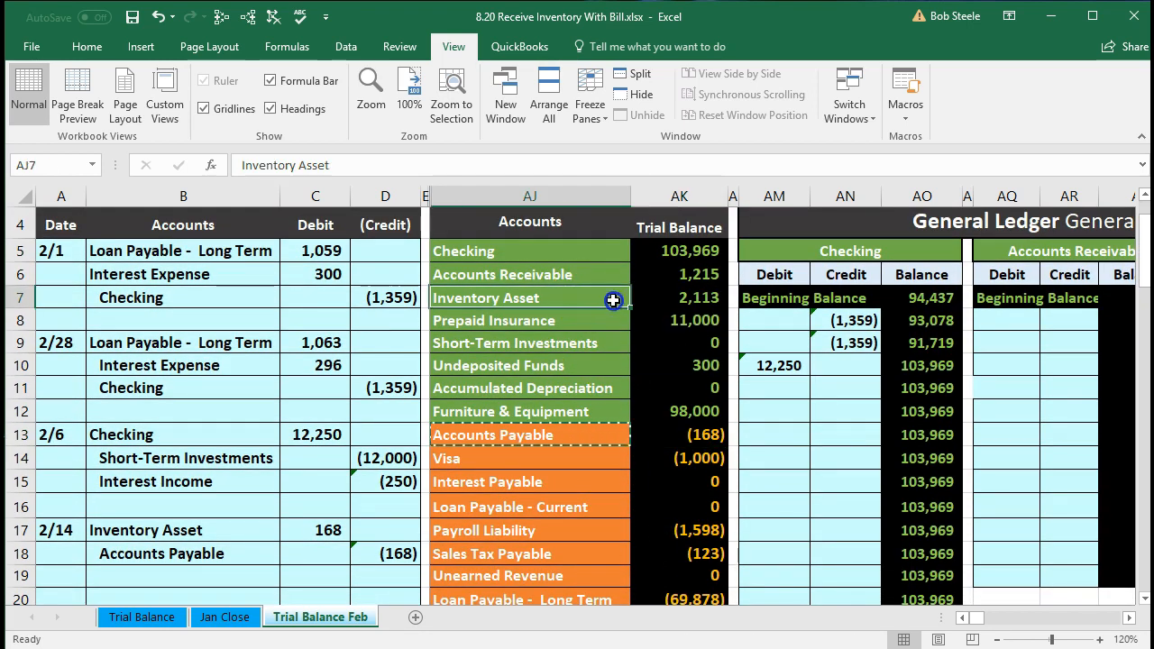
left_click_drag(612, 300, 664, 308)
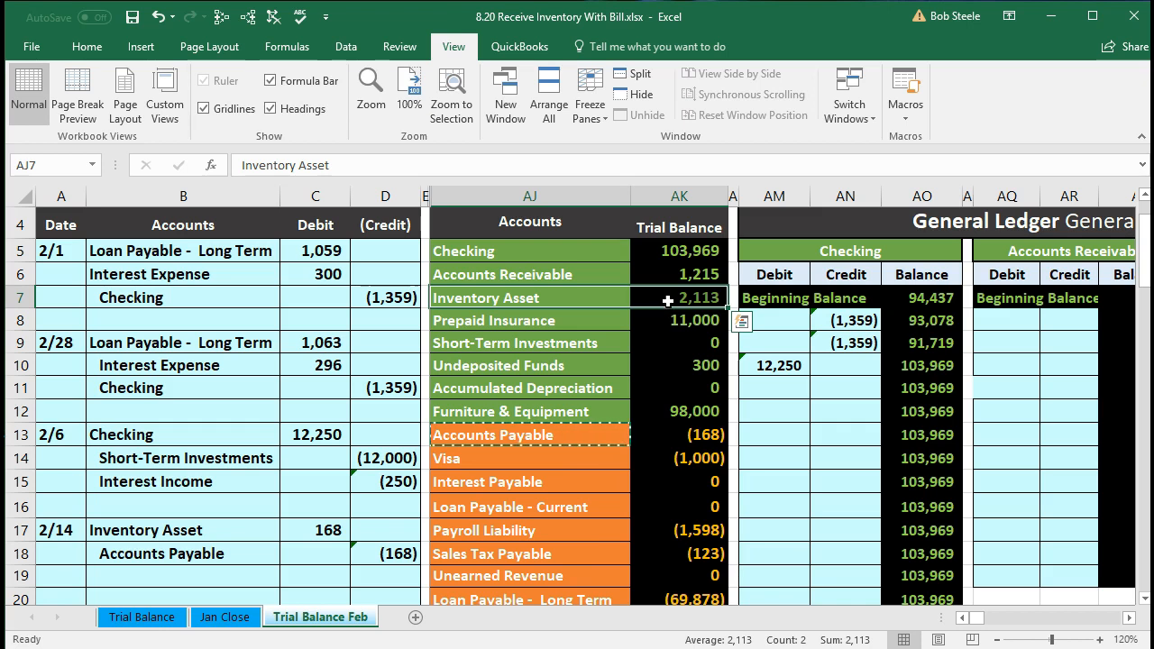
left_click(667, 301)
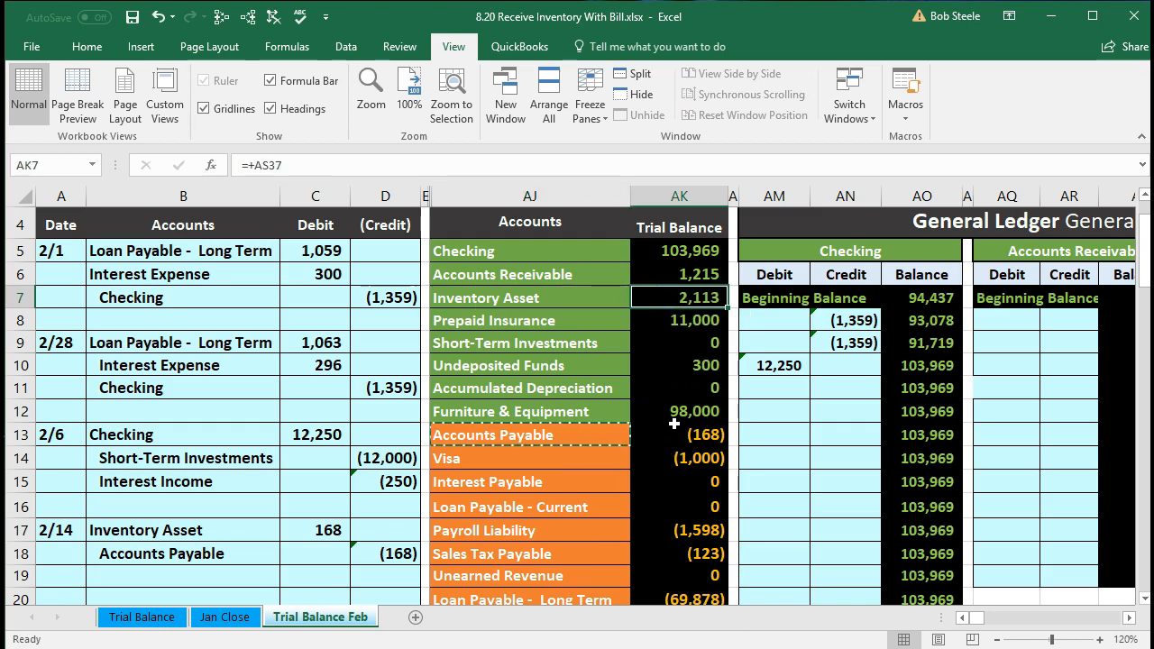
Find the inventory subsidiary ledger beyond the financial statements and examine its first item card, ELP.
key("Right")
key("Right")
key("Right")
key("Right")
key("Right")
key("Right")
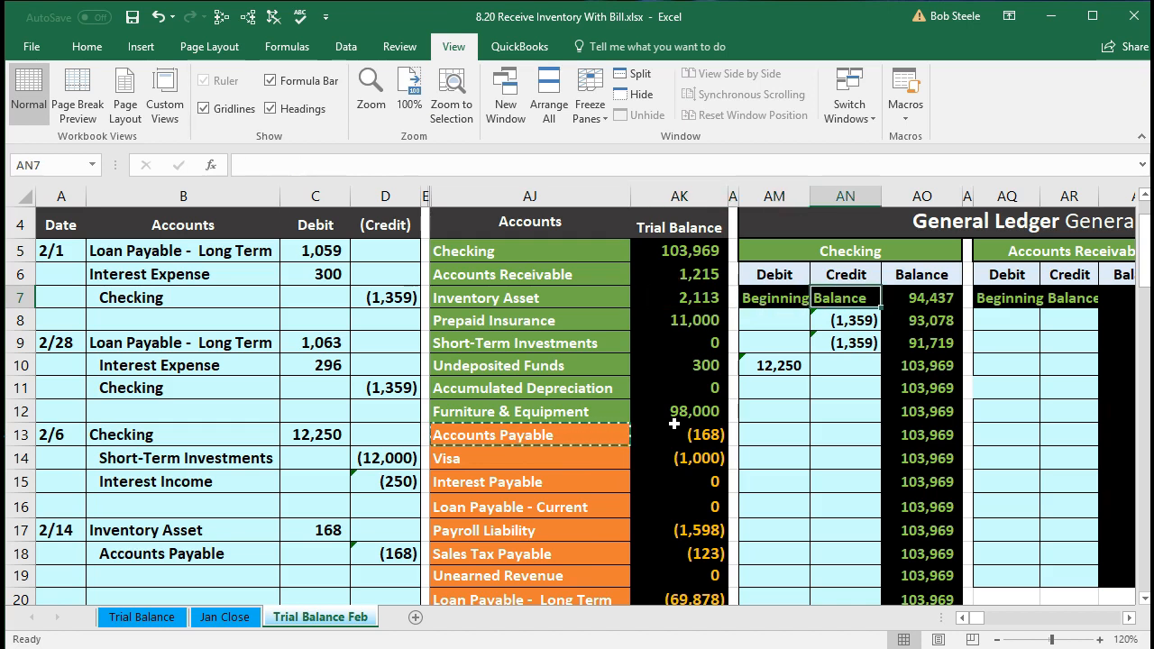
key("Right")
key("Right")
key("Right")
key("Right")
key("Right")
key("Right")
key("Right")
key("Right")
key("Right")
key("Right")
key("Right")
key("Right")
key("Right")
key("Right")
key("Right")
key("Right")
key("Right")
key("Right")
key("Right")
key("Right")
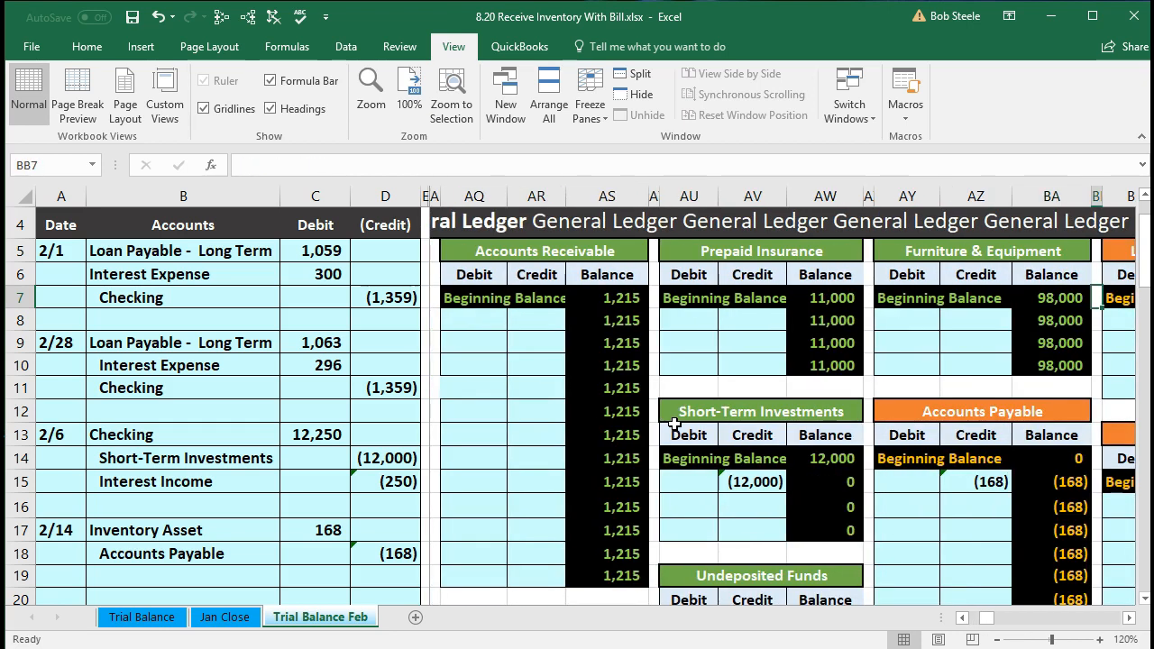
key("Right")
key("Right")
key("Right")
key("Right")
key("Right")
key("Right")
key("Right")
key("Right")
key("Right")
key("Right")
key("Right")
key("Right")
key("Right")
key("Right")
key("Right")
key("Right")
key("Right")
key("Right")
key("Right")
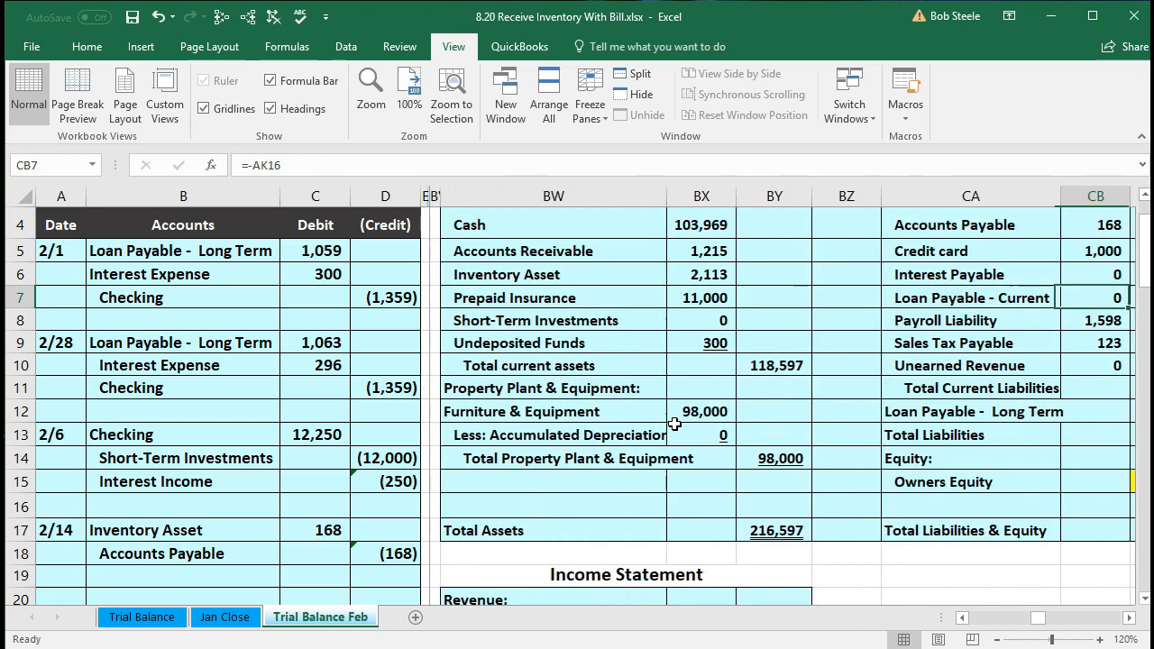
key("Right")
key("Right")
key("Right")
key("Right")
key("Right")
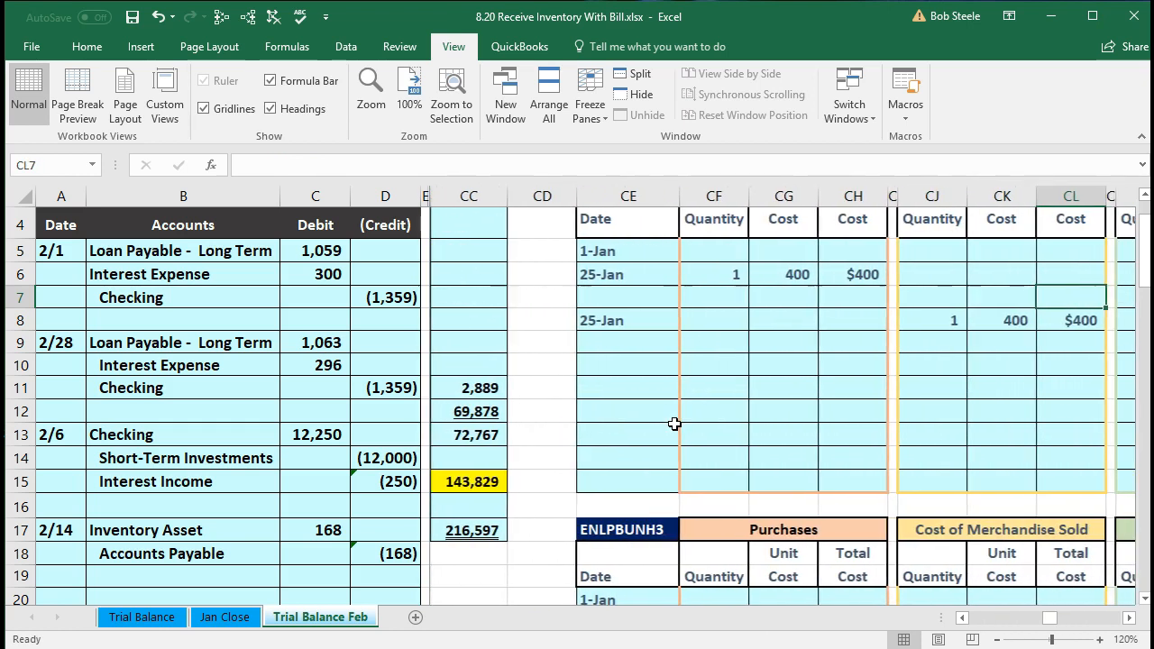
key("Right")
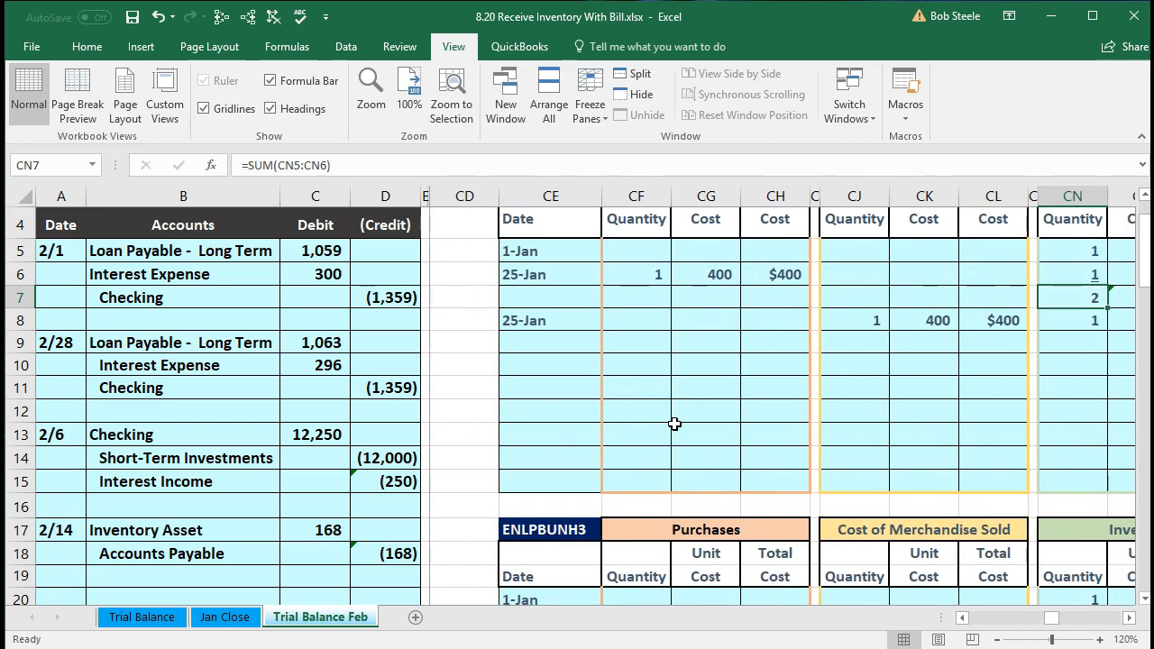
scroll(674, 424, "up", 1)
left_click(565, 270)
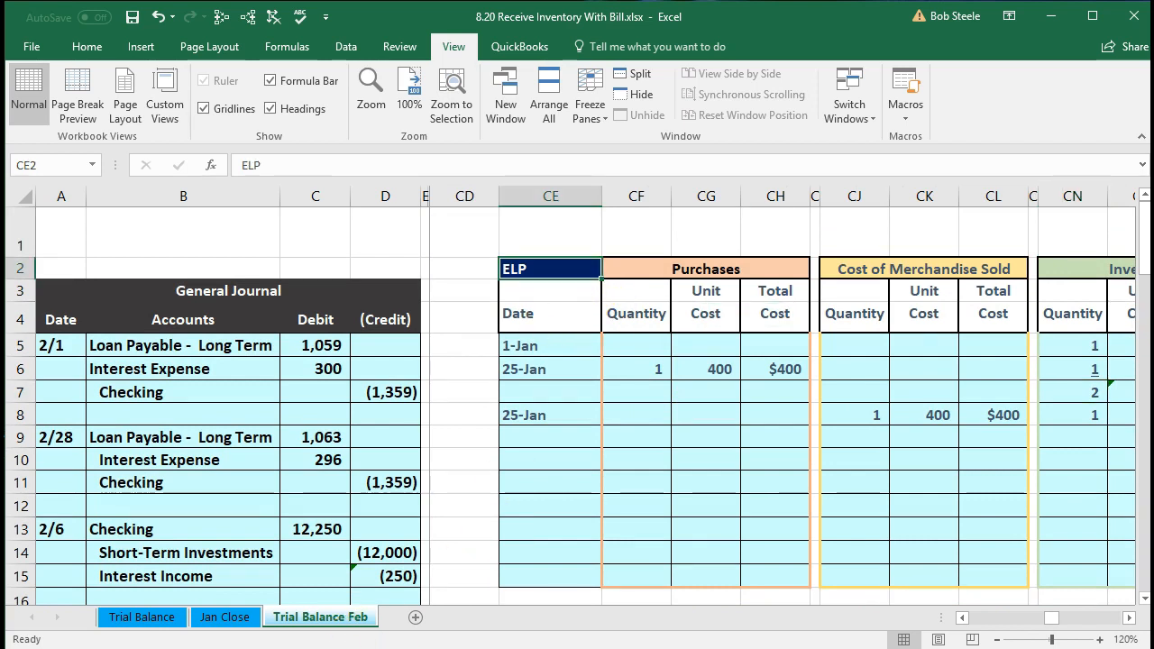
scroll(703, 388, "left", 1)
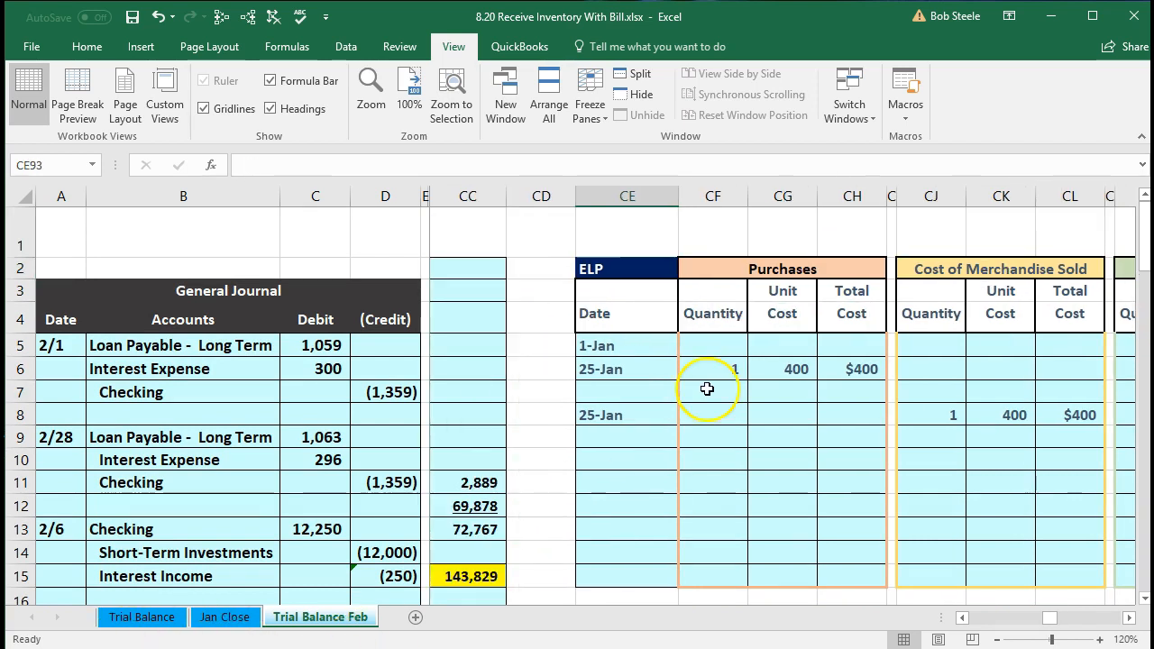
Enter the date 2/14 in the first row of the SQ item card, cell CE88.
left_click(703, 389)
scroll(706, 392, "down", 4)
scroll(706, 392, "down", 10)
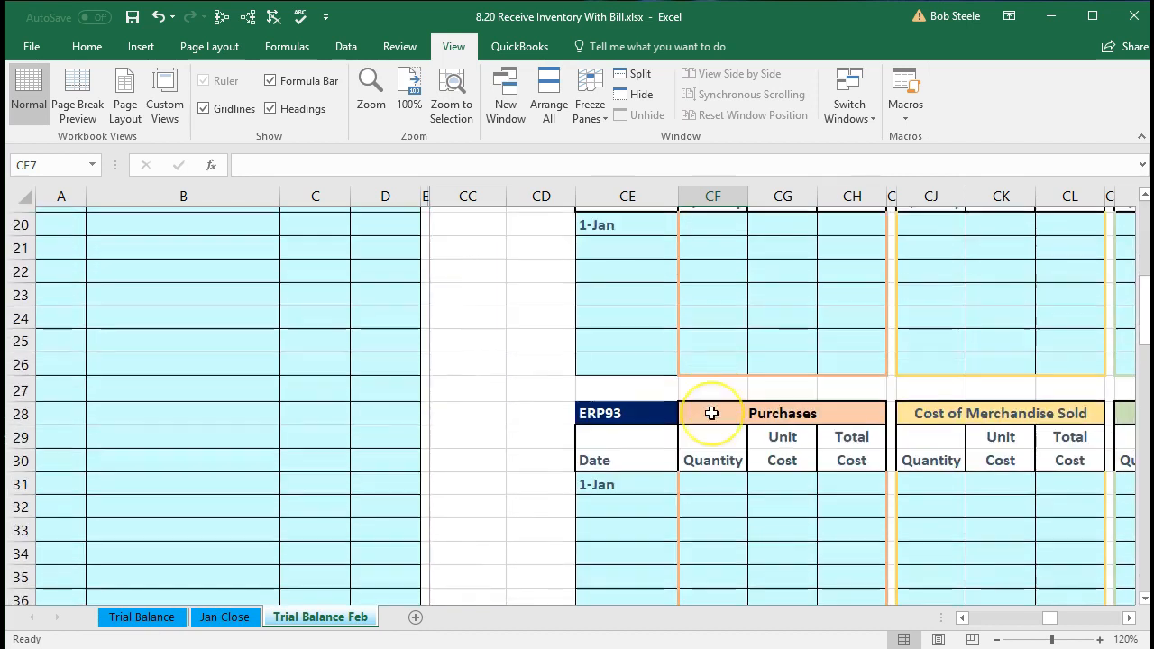
scroll(690, 457, "down", 1)
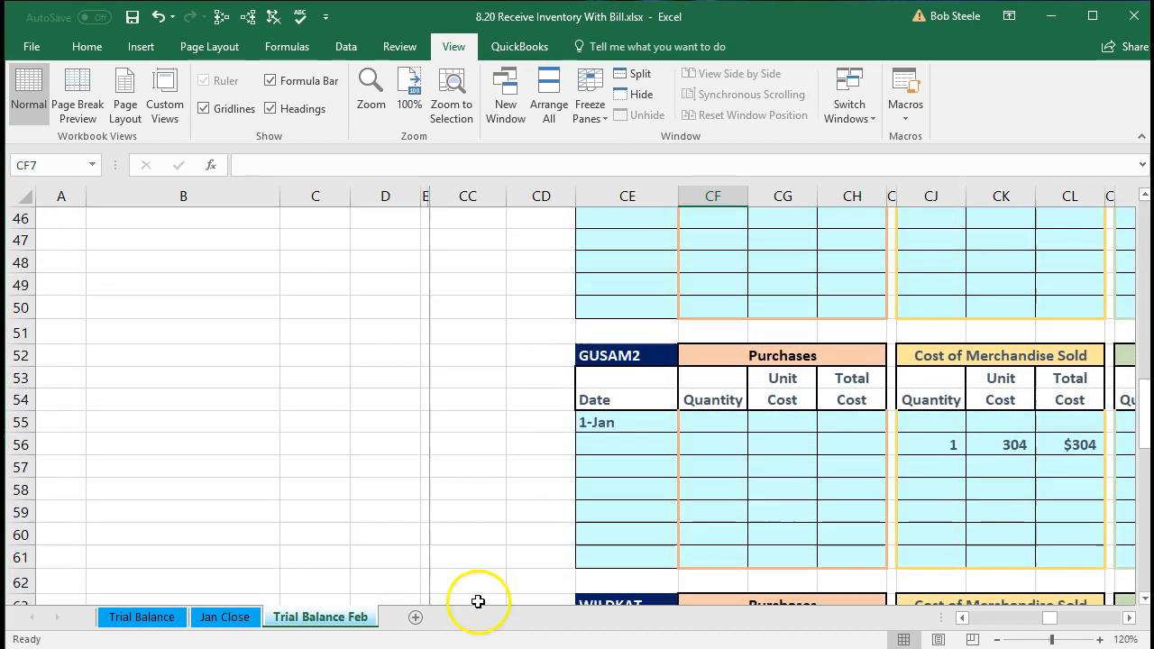
scroll(638, 417, "down", 11)
left_click(638, 418)
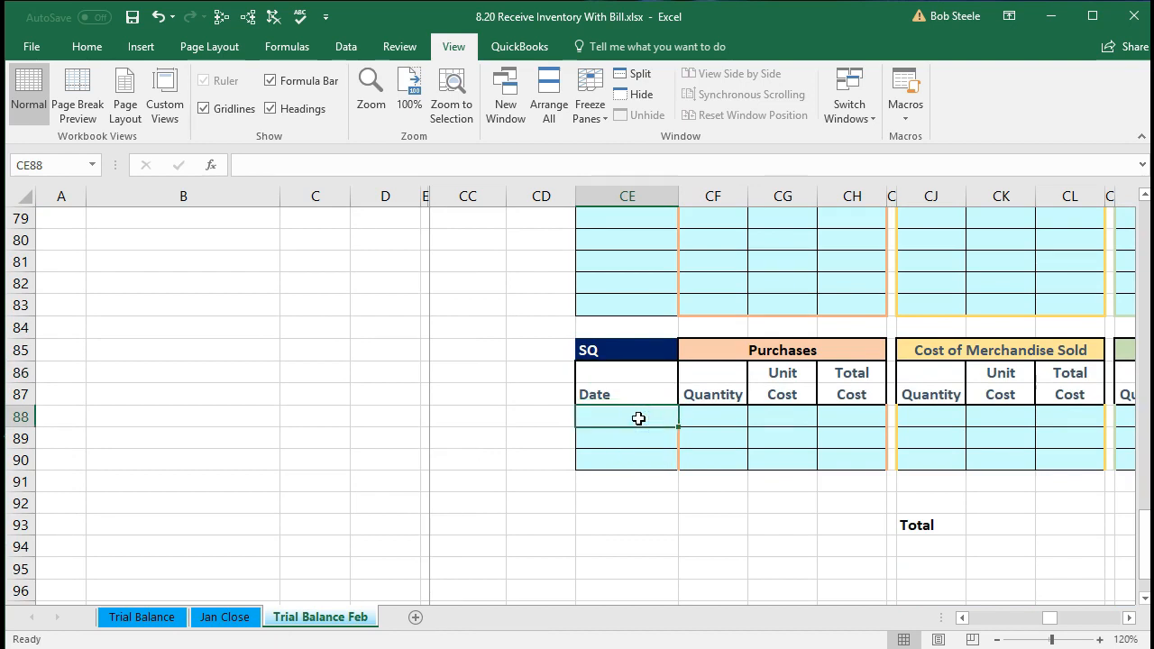
type("2/")
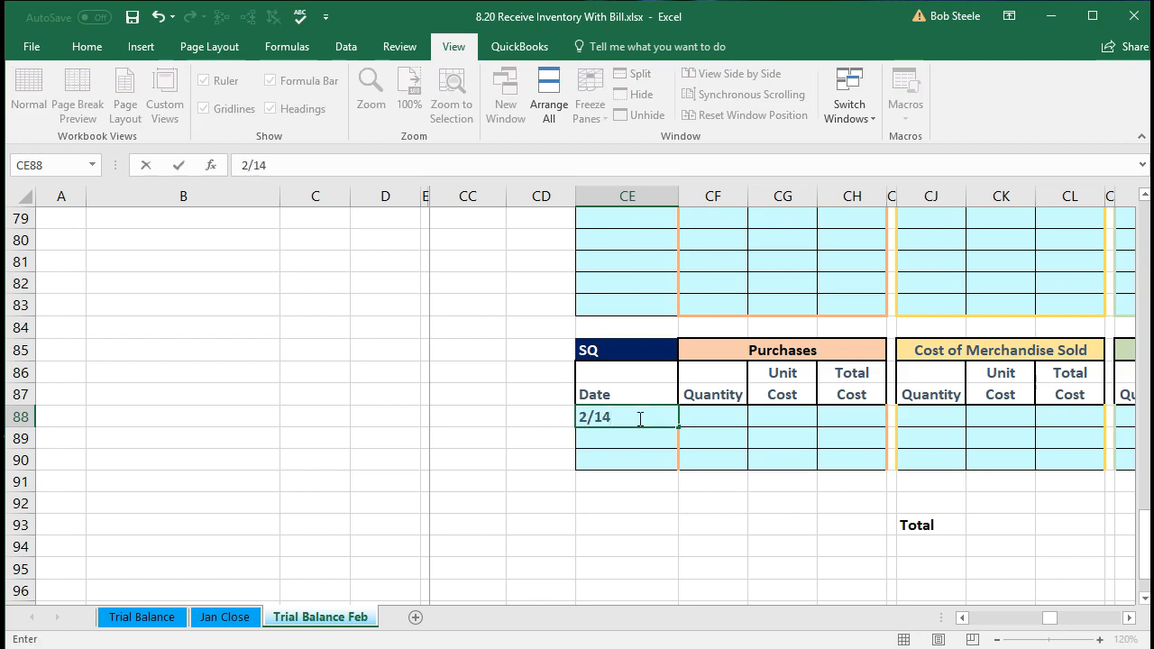
type("14")
key("Tab")
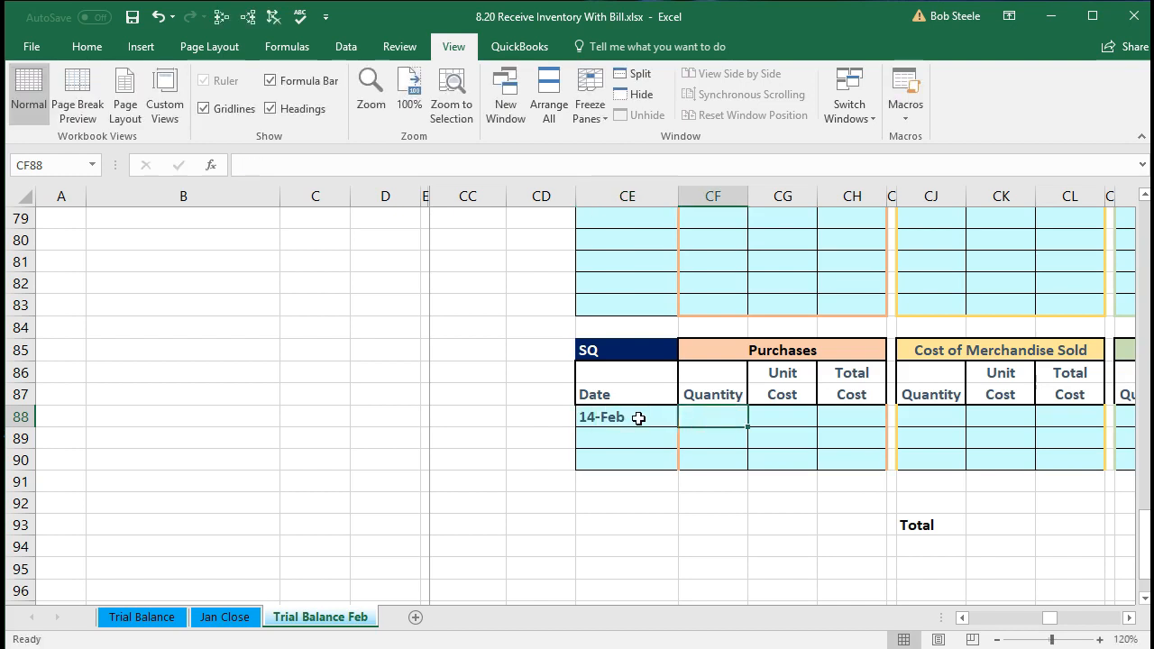
Review the Purchases, Cost of Merchandise Sold and Inventory sections of the SQ item card.
left_click(1129, 619)
left_click(1129, 618)
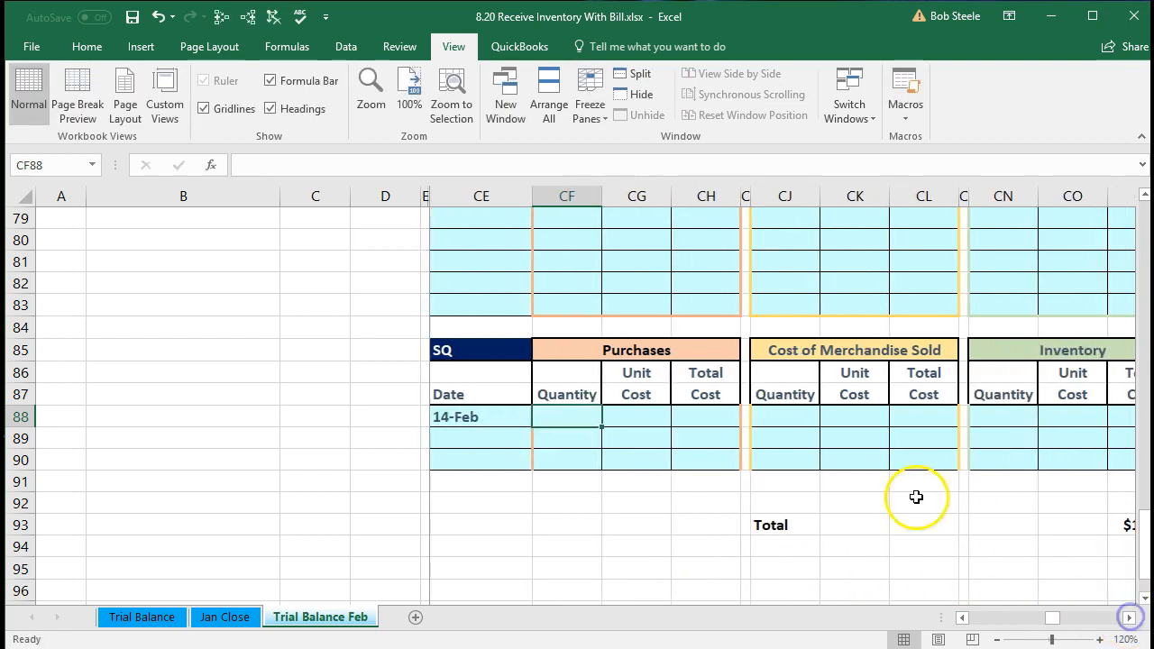
left_click(819, 357)
left_click(1016, 360)
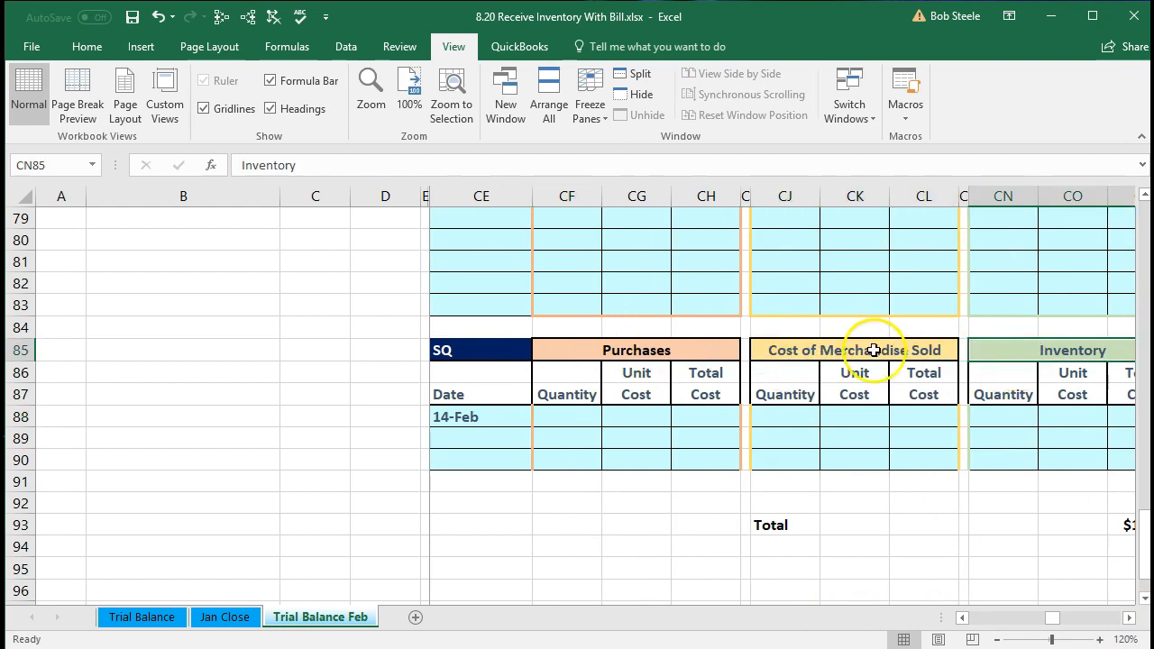
left_click(702, 349)
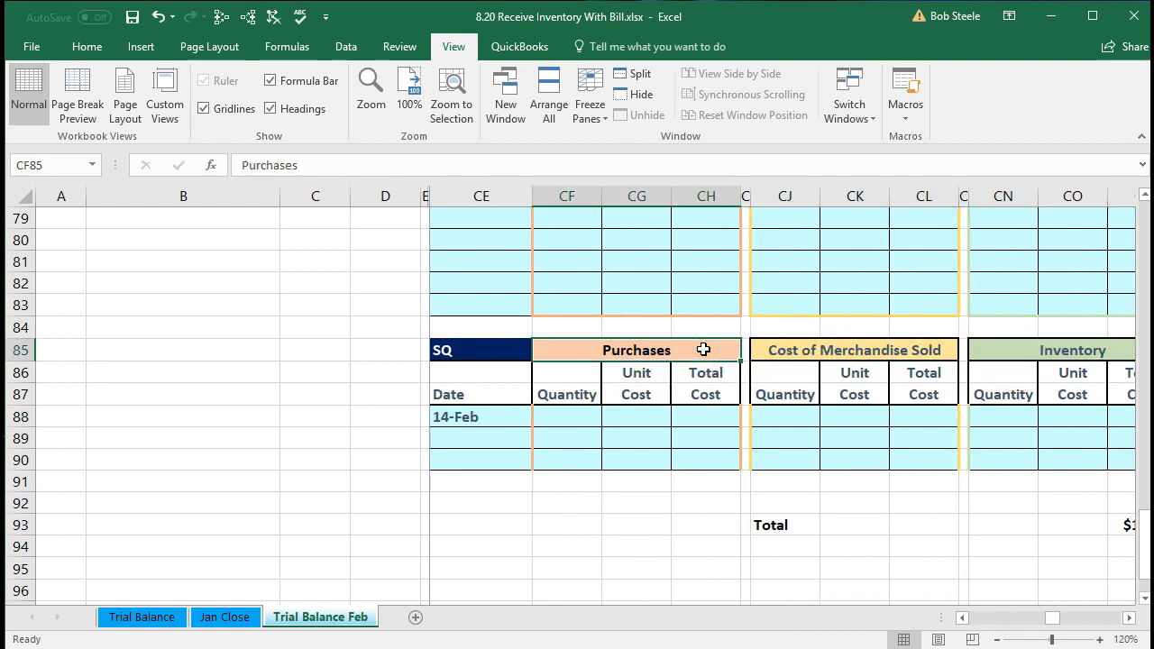
left_click(780, 349)
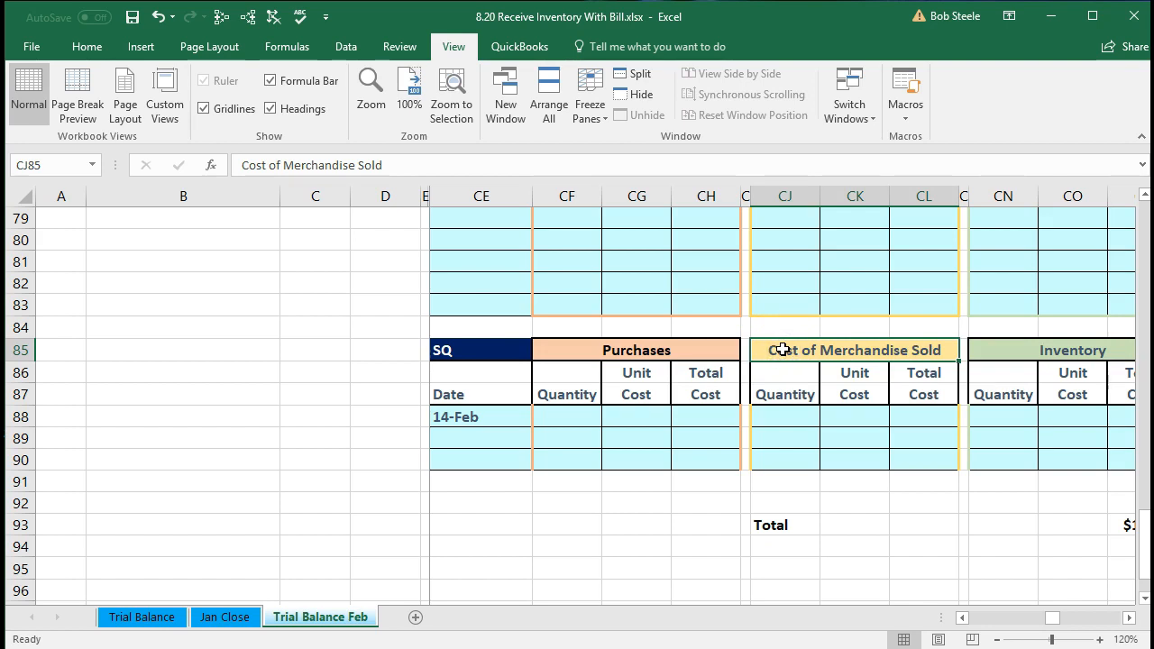
left_click(995, 346)
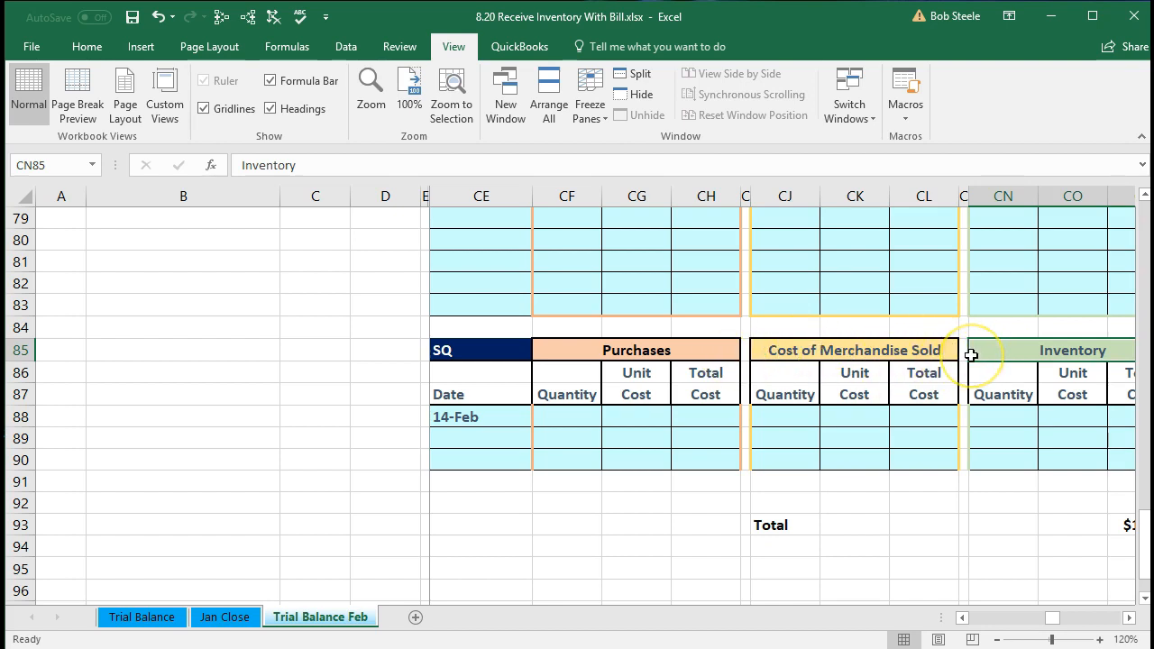
Record the SQ purchase with quantity 1 in CF88 and unit cost 168 in CG88.
left_click(581, 413)
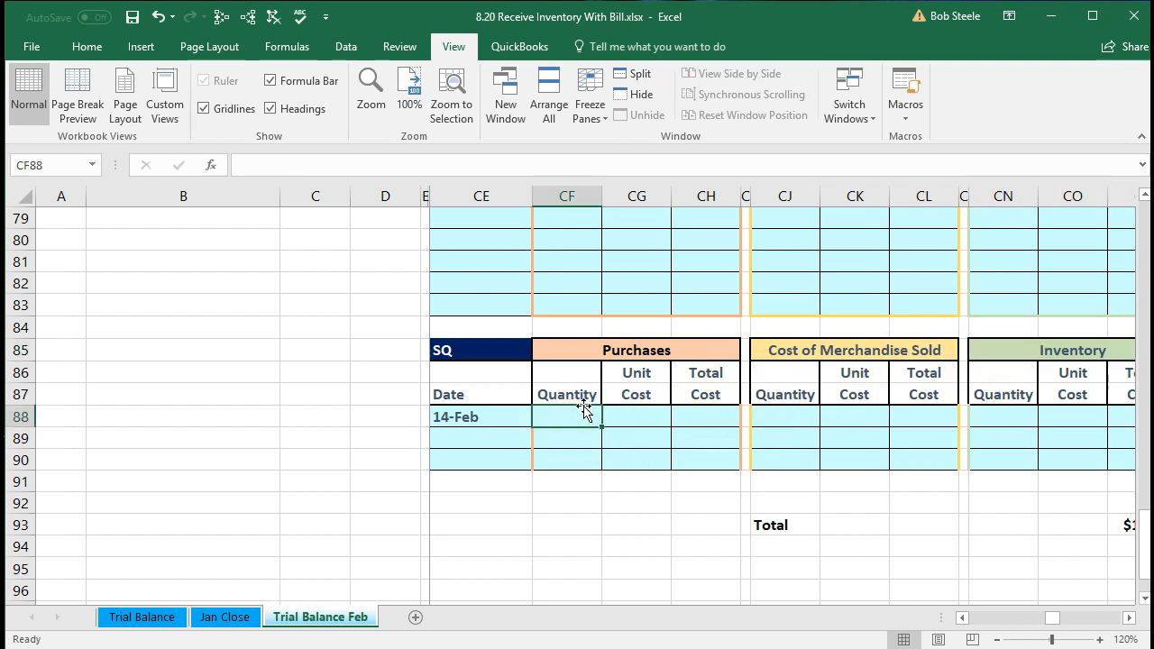
left_click(584, 443)
type("1")
key("Tab")
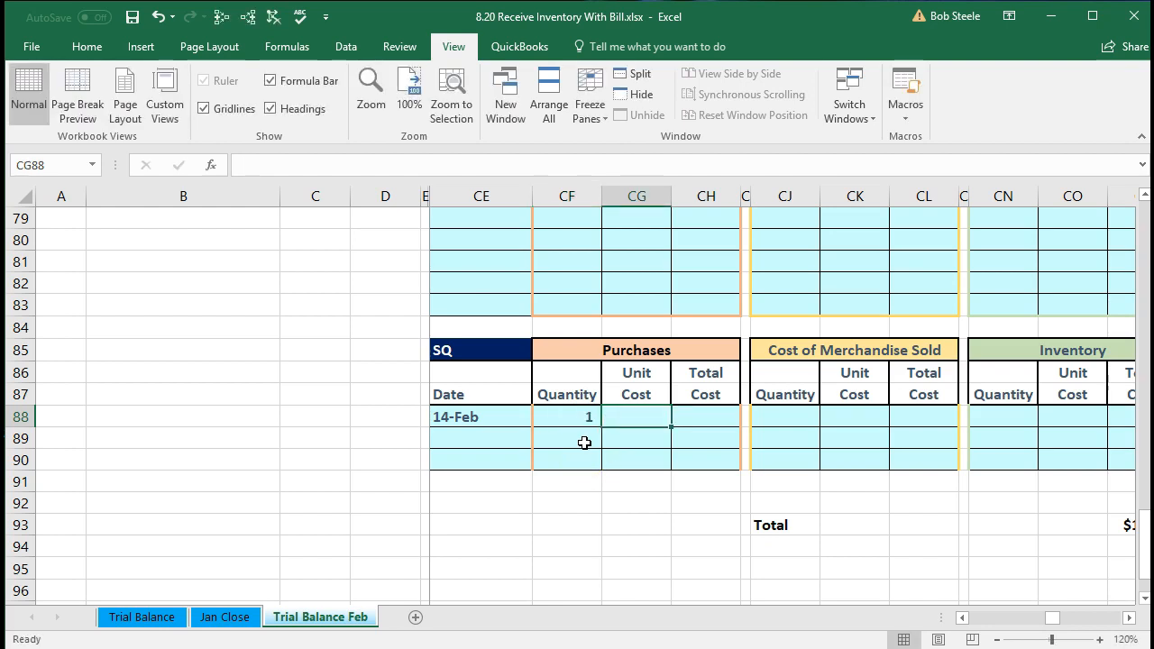
type("168")
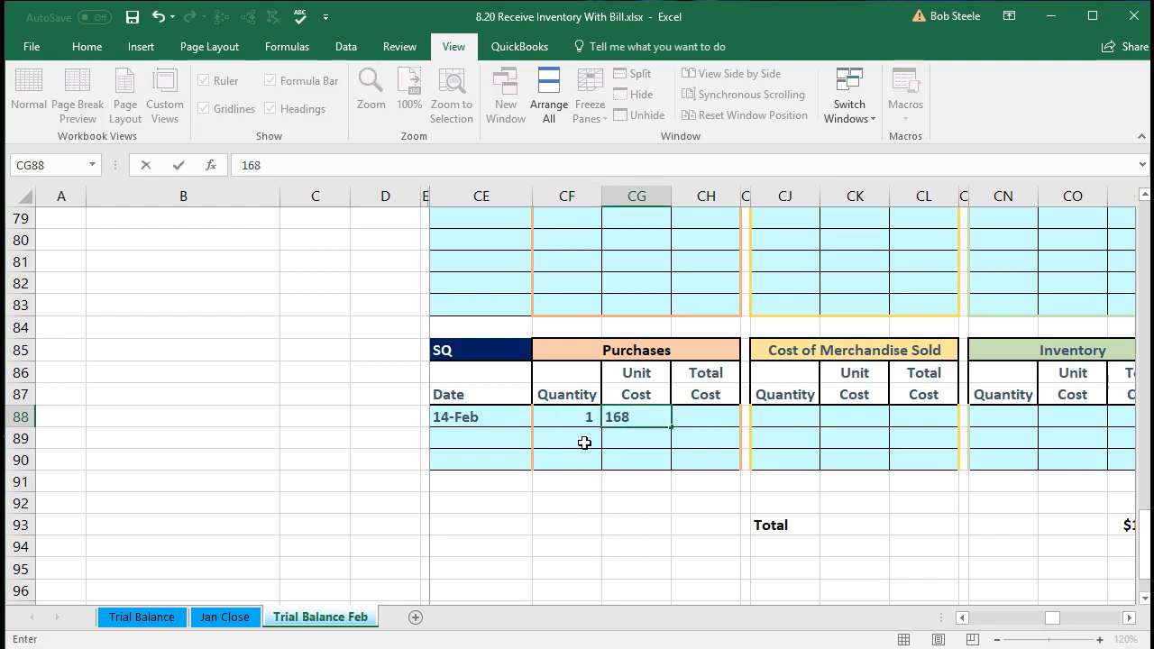
key("Tab")
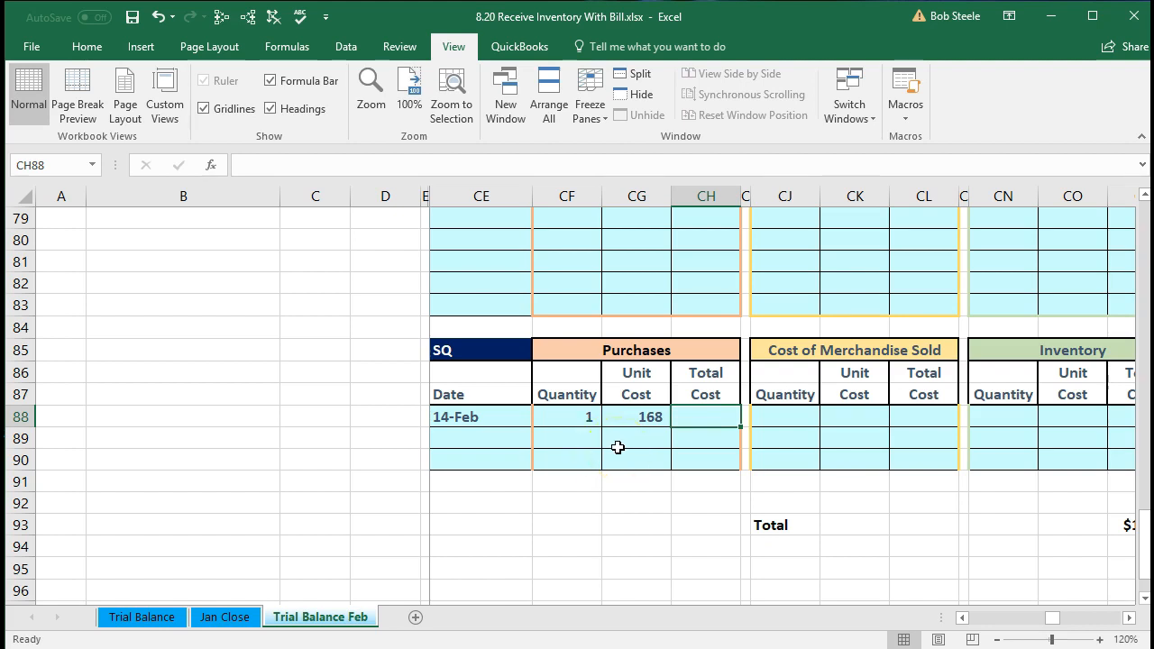
Calculate the SQ purchase's total cost in CH88 with the formula =CF88*CG88.
type("=")
left_click(579, 419)
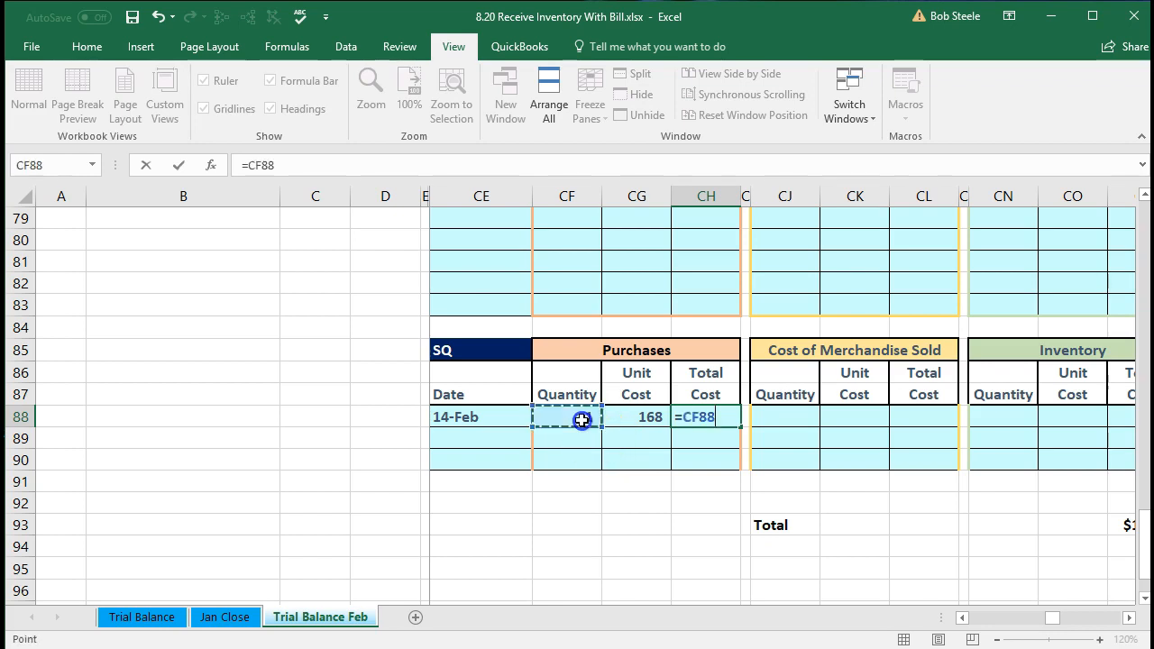
type("*")
left_click(625, 414)
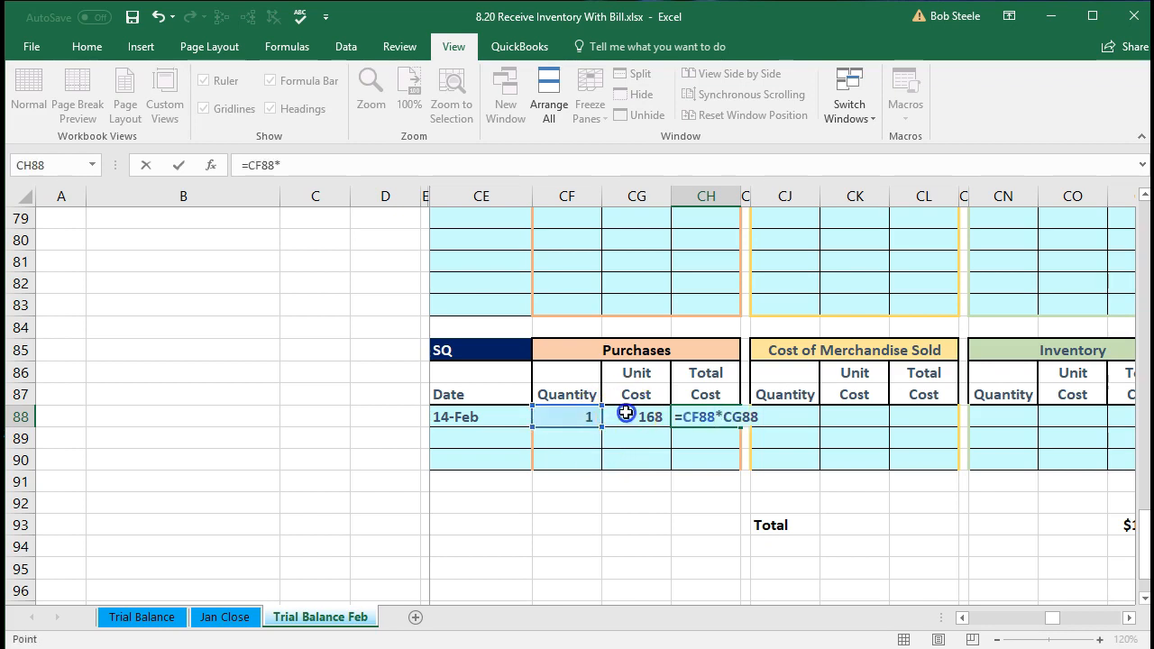
key("Return")
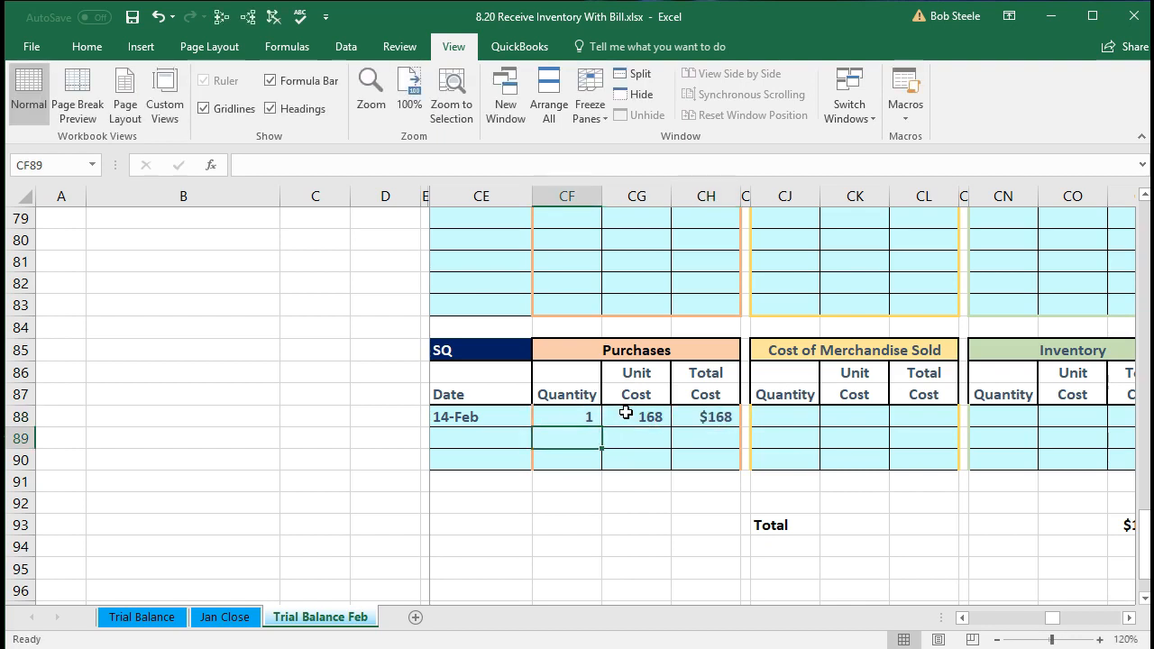
Carry the purchased quantity into the SQ card's Inventory section with the formula =CF88 in CN88.
key("Right")
key("Right")
key("Right")
key("Right")
key("Right")
key("Right")
key("Right")
key("Right")
key("Right")
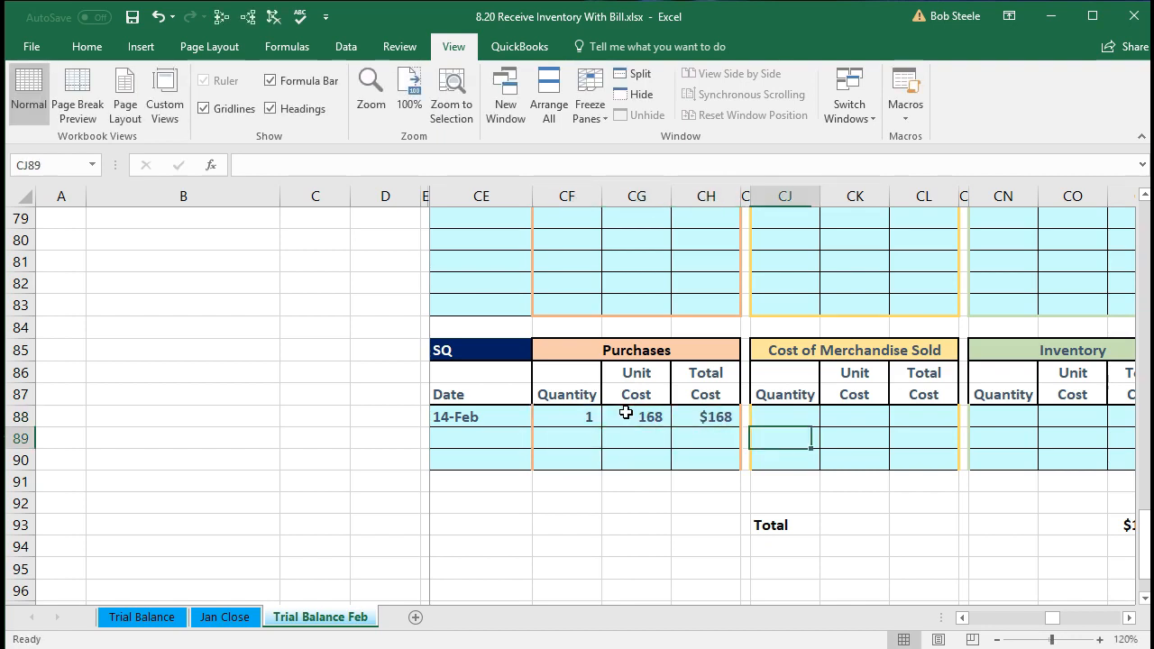
key("Right")
key("Up")
key("Left")
key("Left")
key("Left")
key("Right")
left_click(625, 415)
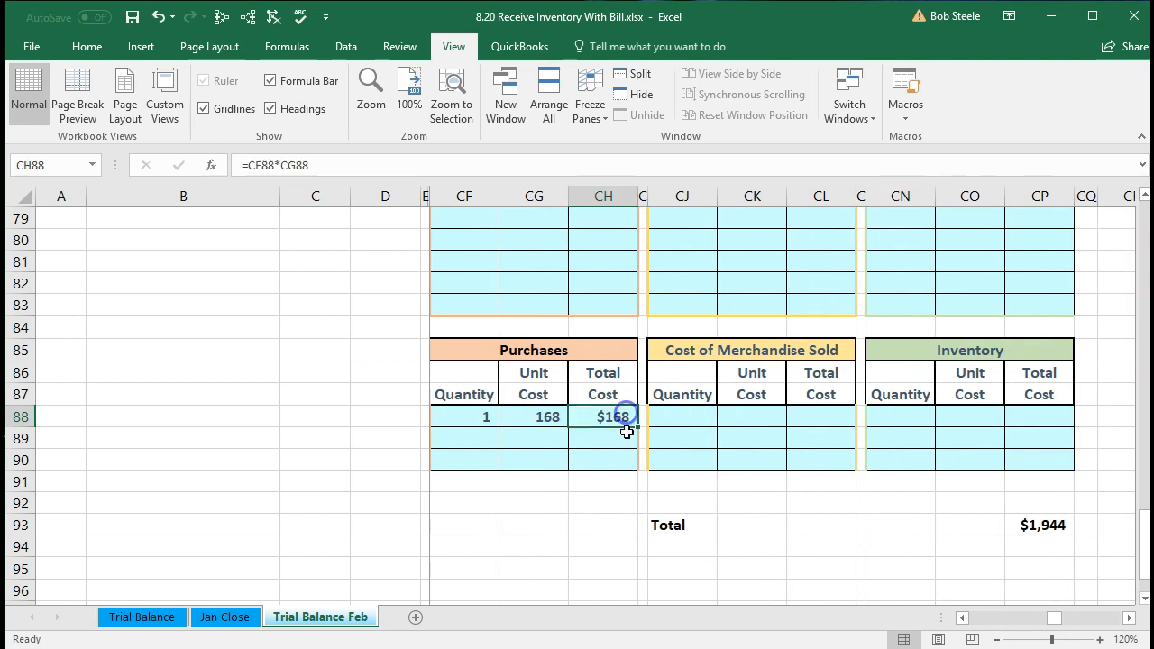
left_click(880, 415)
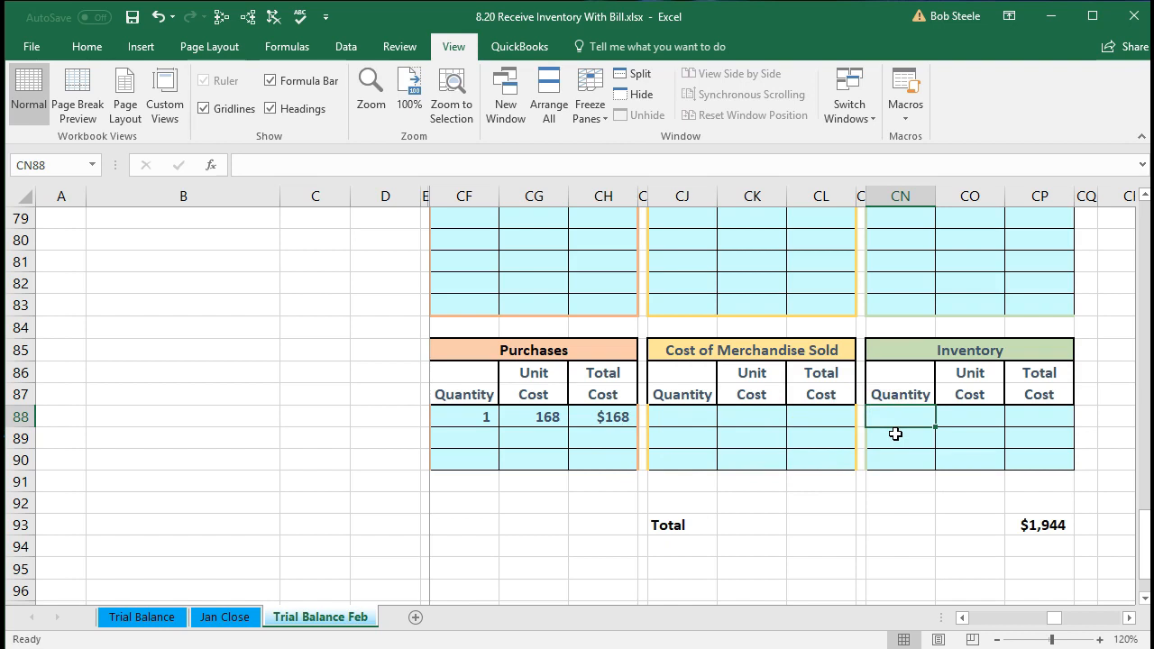
type("=")
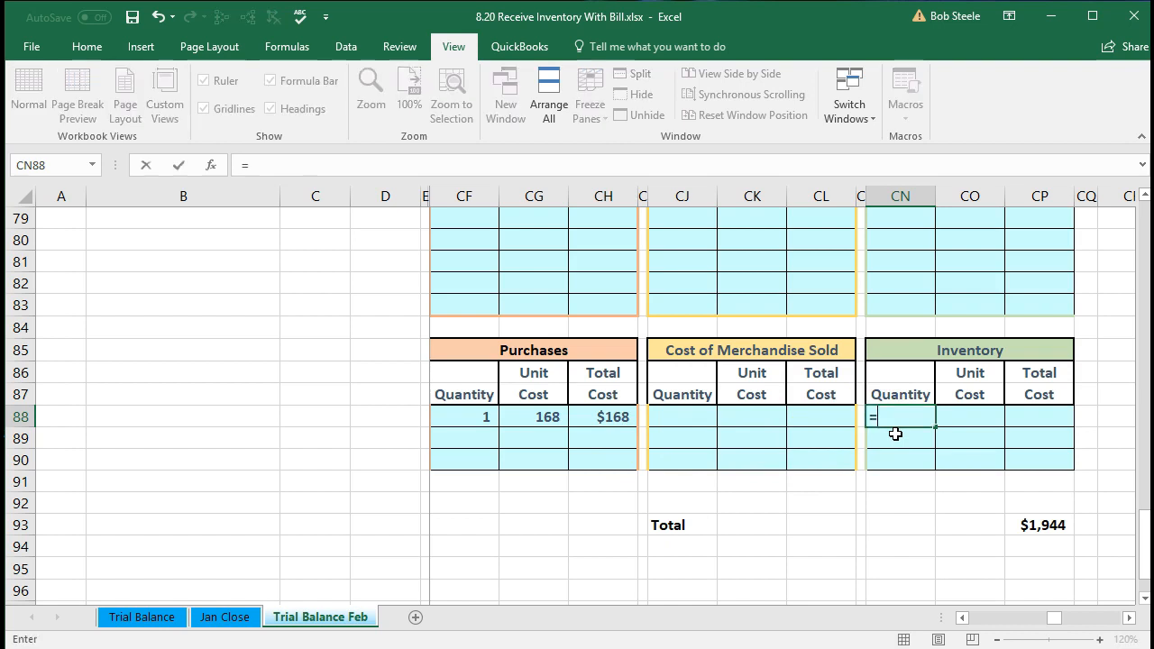
key("Left")
key("Left")
key("Left")
key("Left")
key("Left")
key("Left")
key("Left")
key("Left")
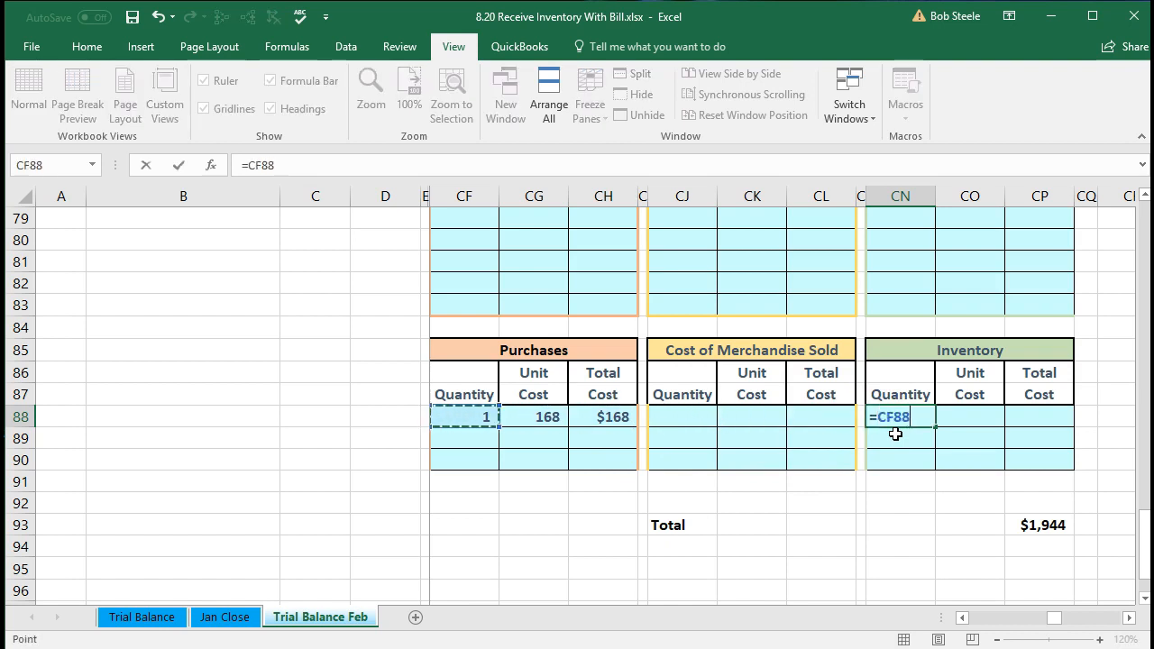
key("Tab")
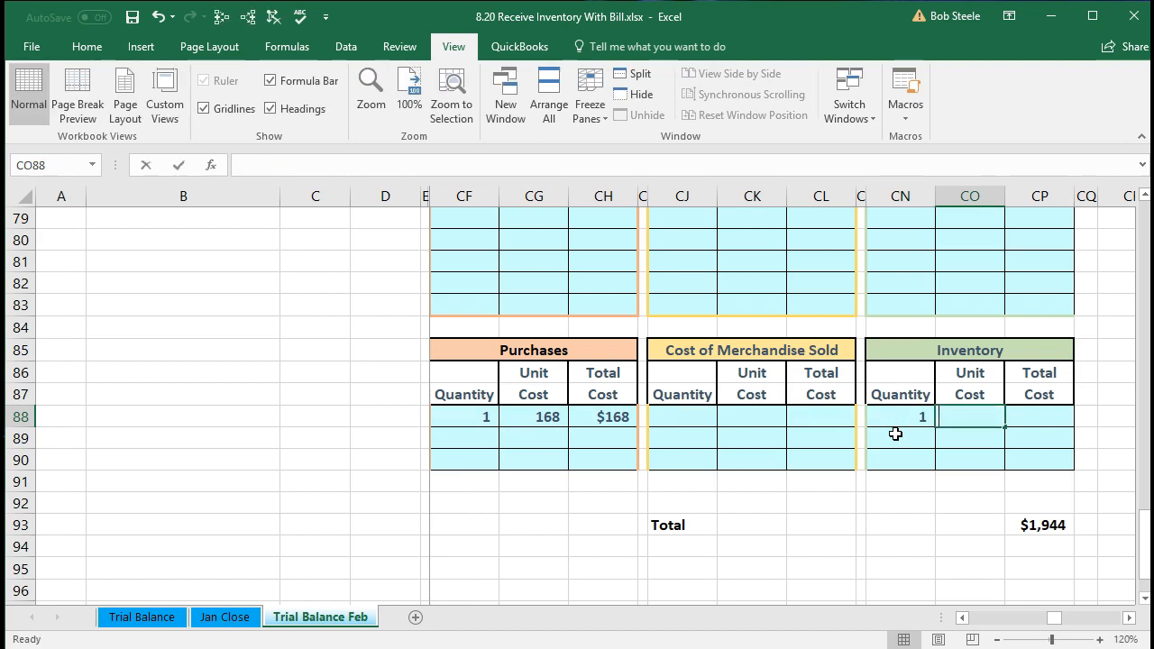
Link the SQ card's inventory unit cost in CO88 to the purchase unit cost with =CG88.
type("=")
key("Left")
key("Left")
key("Left")
key("Left")
key("Left")
key("Left")
key("Left")
key("Left")
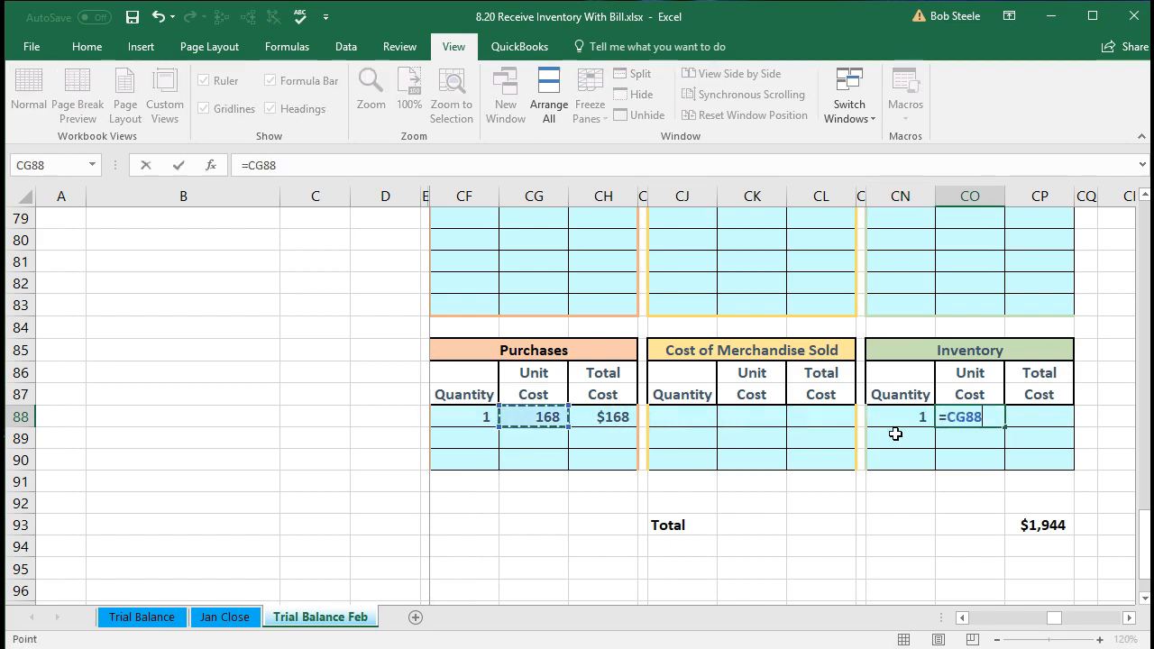
key("Tab")
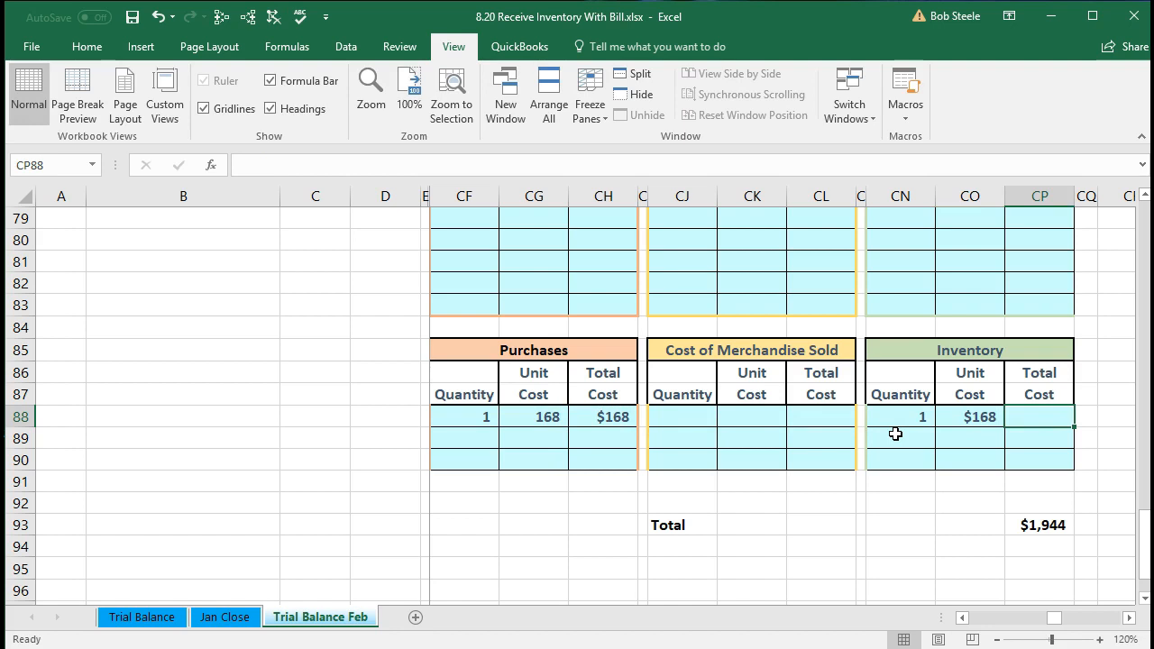
Calculate the SQ card's inventory total cost in CP88 with the formula =CN88*CO88.
type("=")
left_click(896, 421)
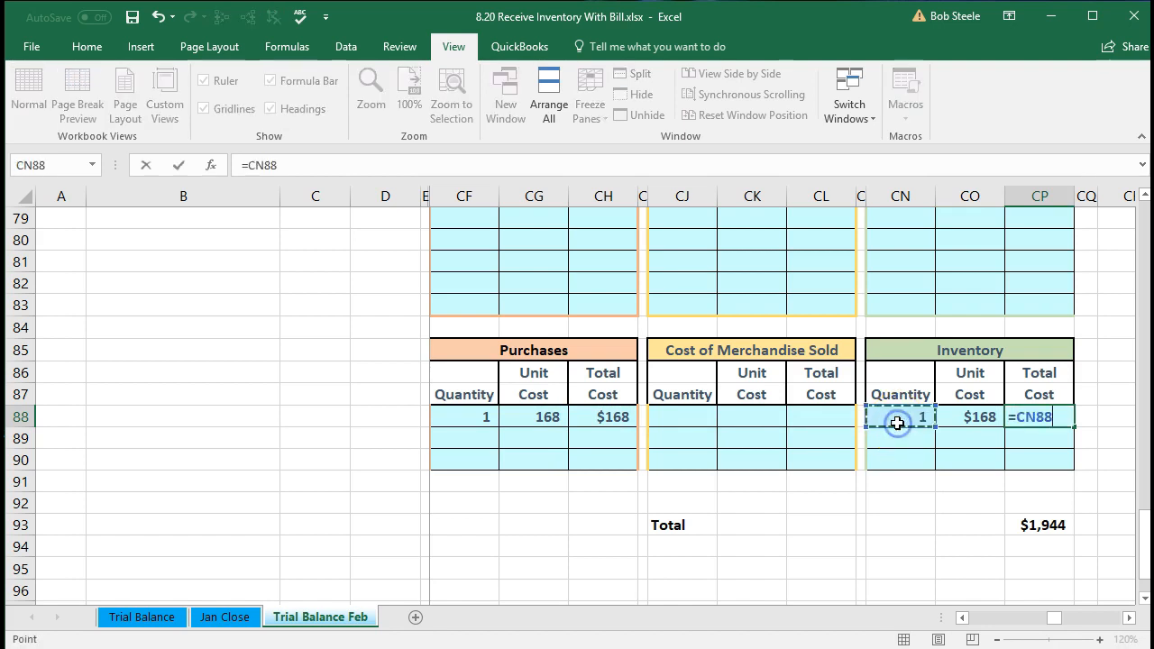
type("*")
left_click(966, 416)
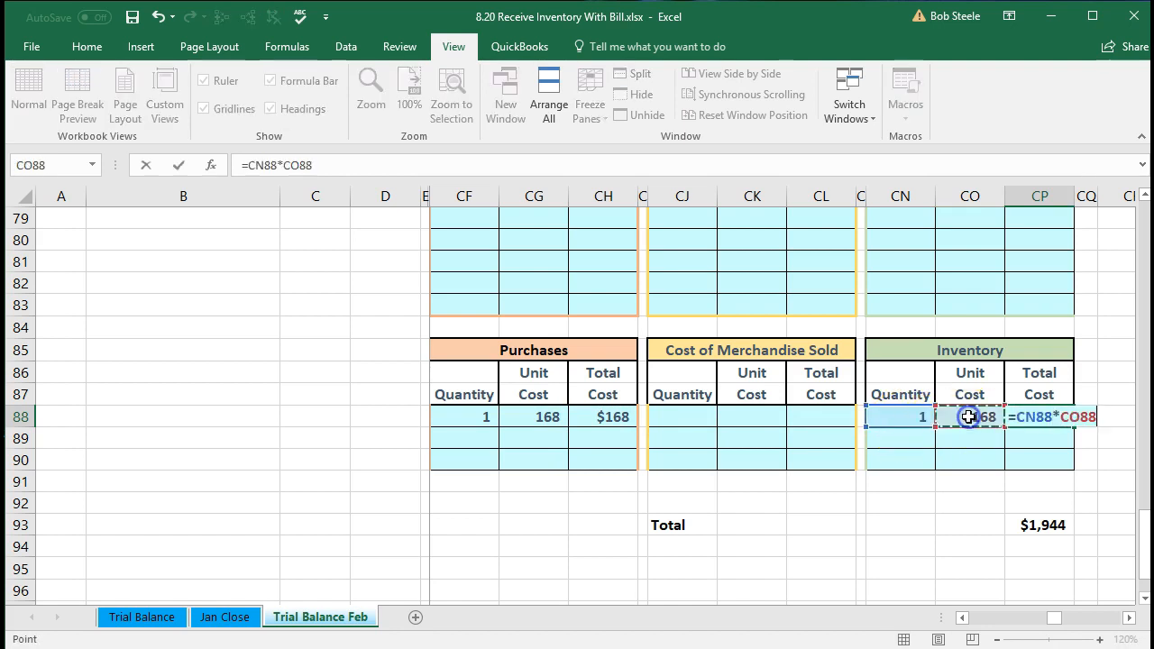
key("Return")
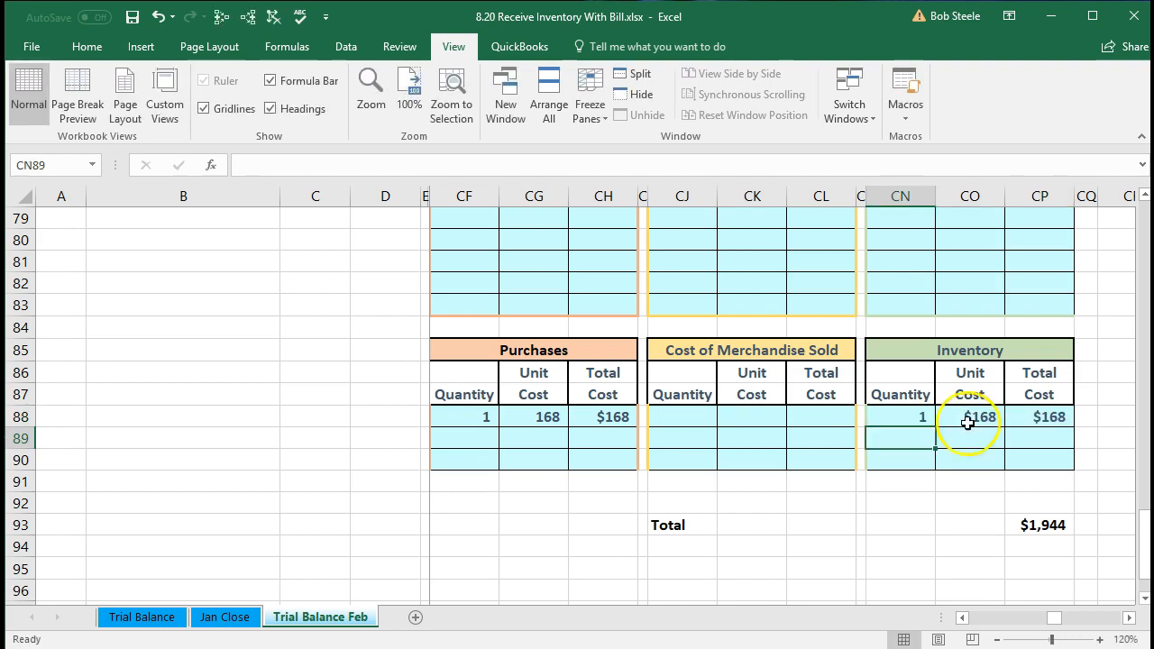
Extend the inventory subsidiary ledger's total formula in CP93 with +CP88 to include the SQ item.
left_click(1030, 524)
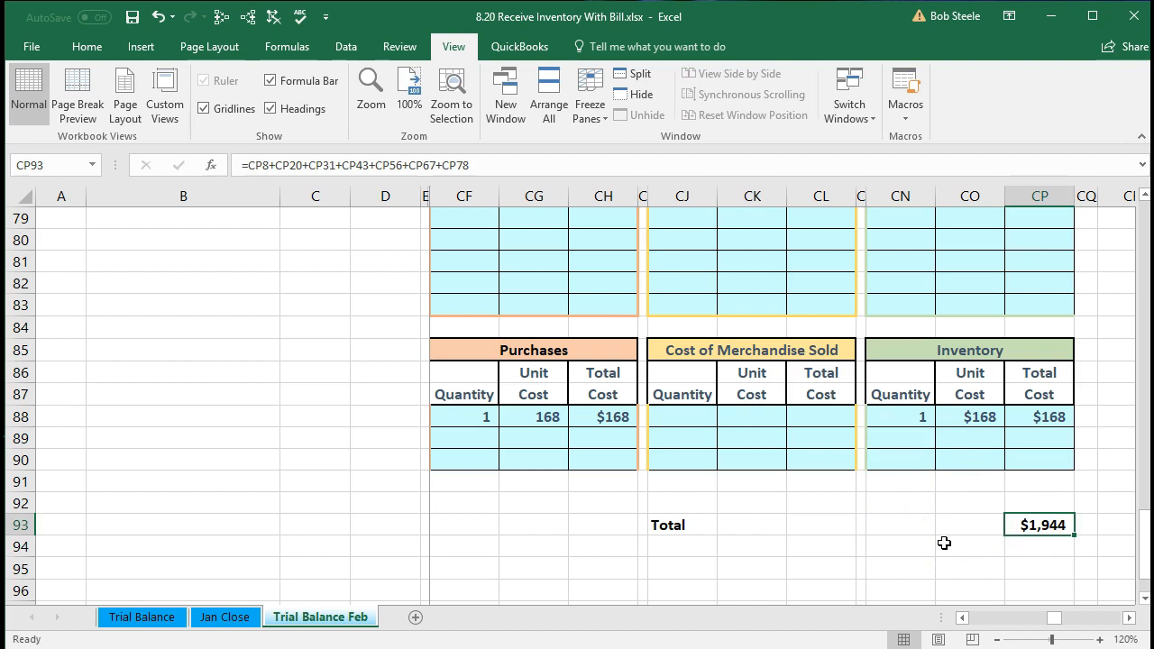
left_click(1025, 527)
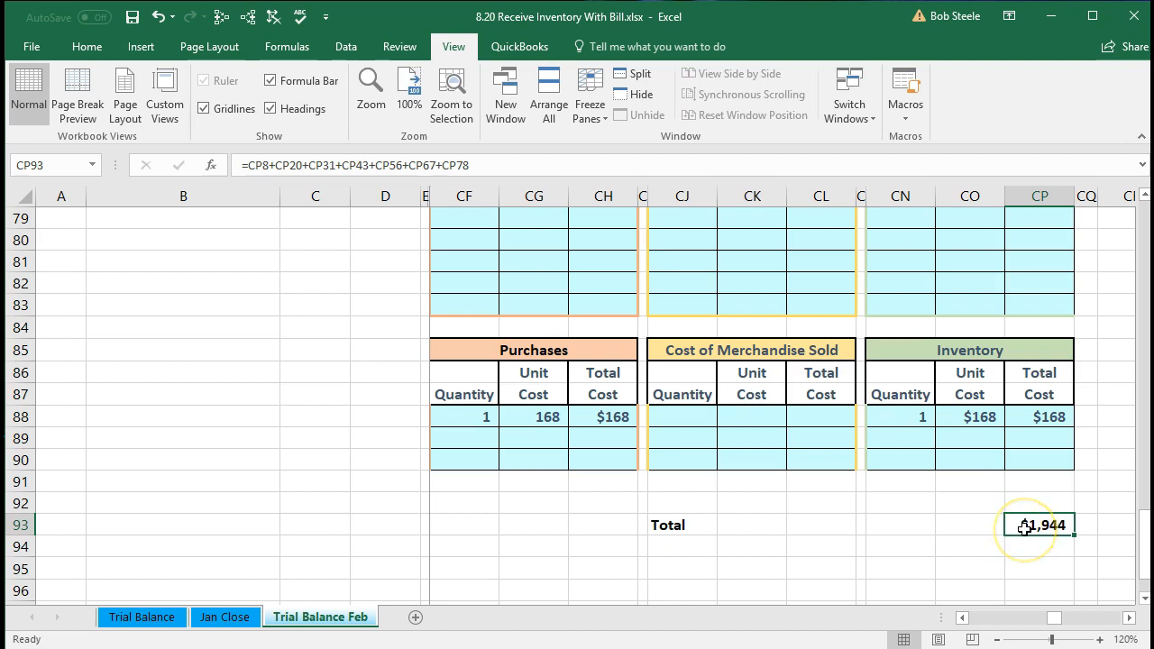
double_click(1025, 527)
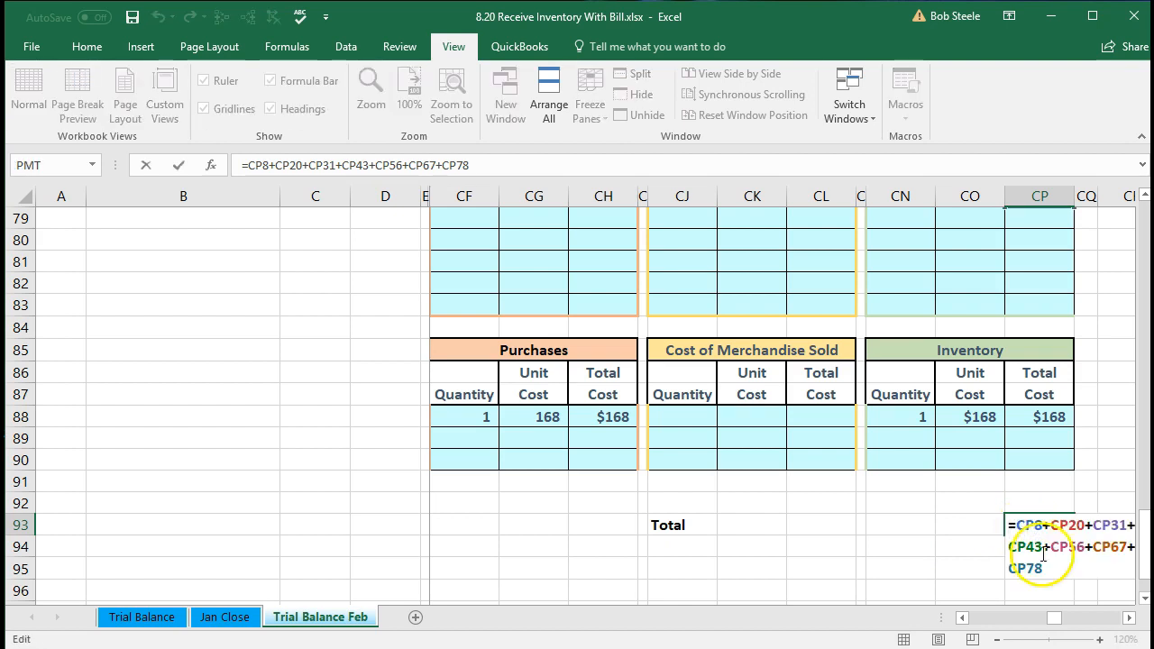
left_click(1130, 618)
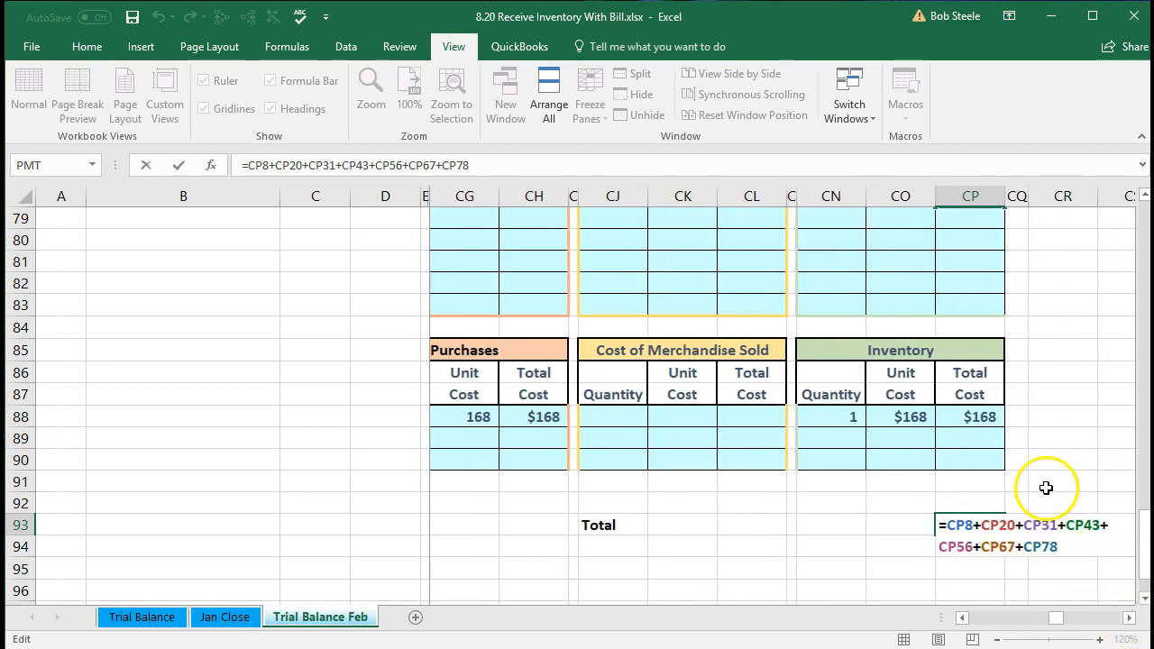
scroll(1003, 433, "up", 1)
scroll(1004, 433, "up", 1)
scroll(1004, 432, "down", 1)
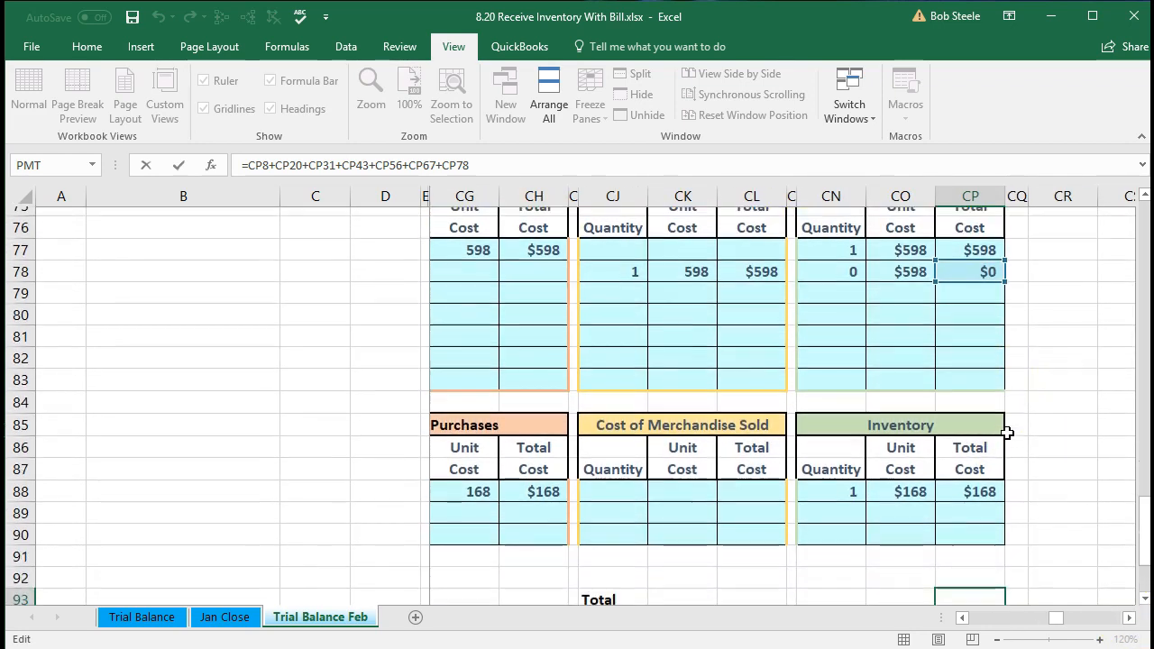
scroll(983, 508, "down", 1)
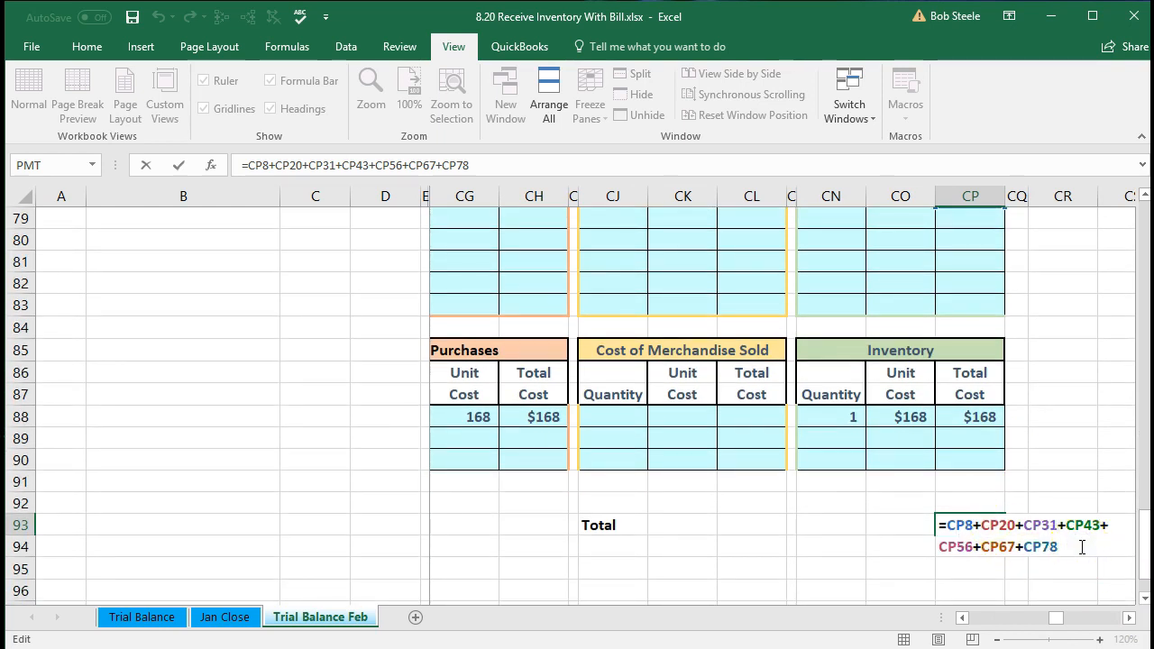
left_click(983, 417)
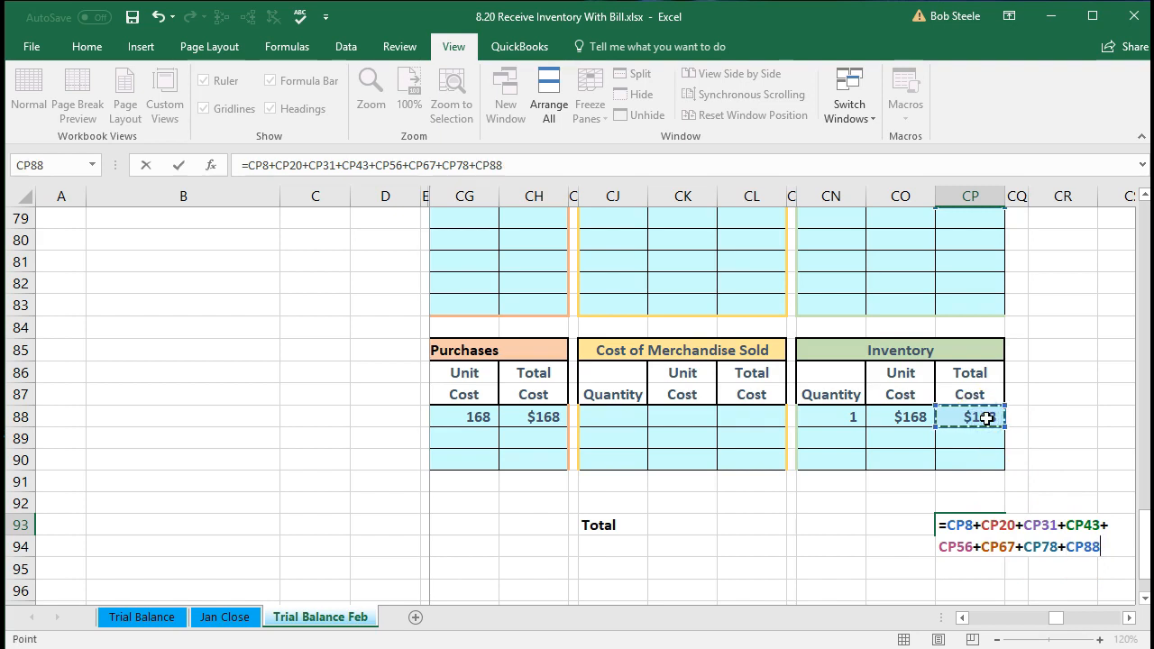
key("Return")
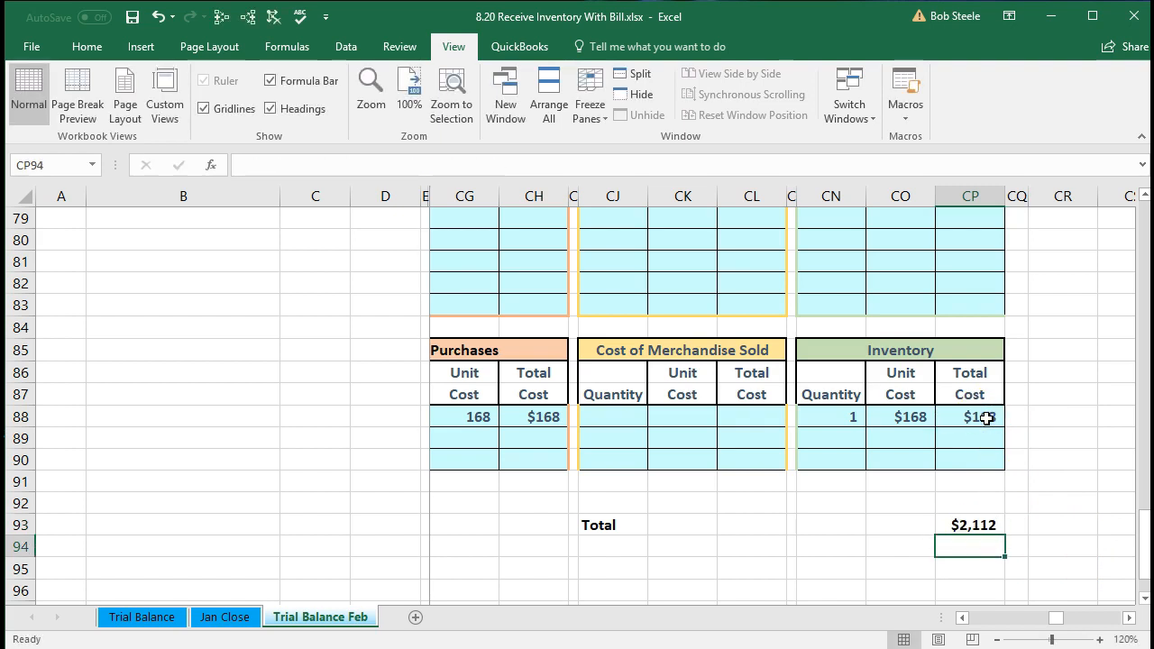
Check the cell references in the subsidiary ledger's total formula in CP93 against the item cards.
double_click(973, 526)
scroll(970, 528, "up", 6)
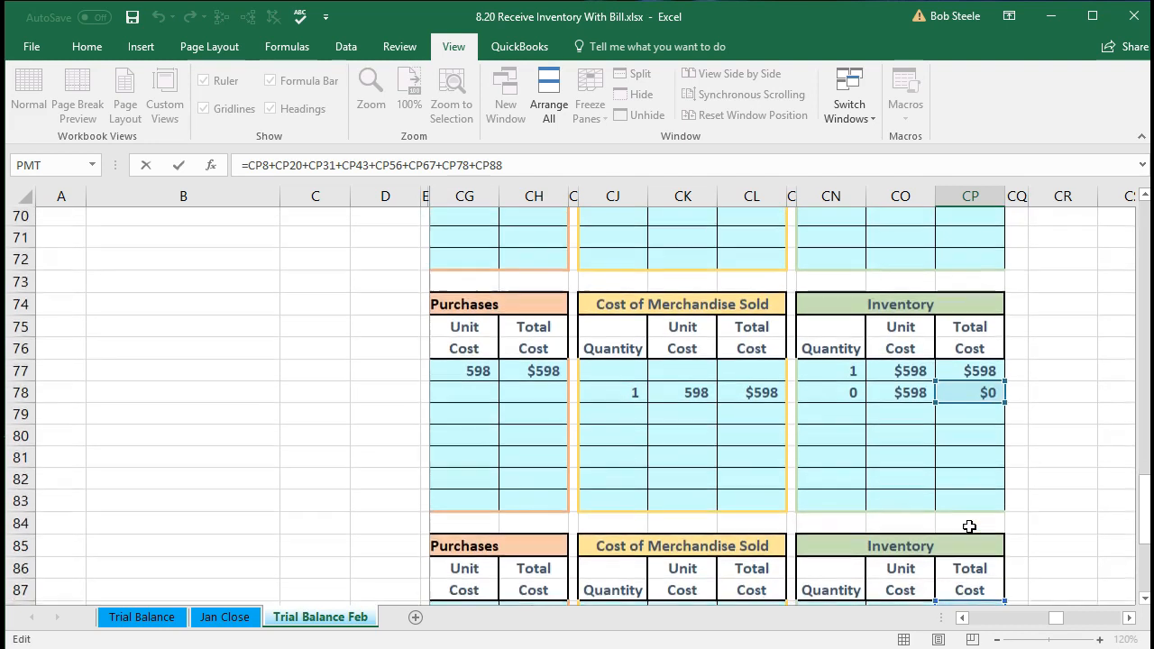
key("Return")
scroll(969, 527, "down", 1)
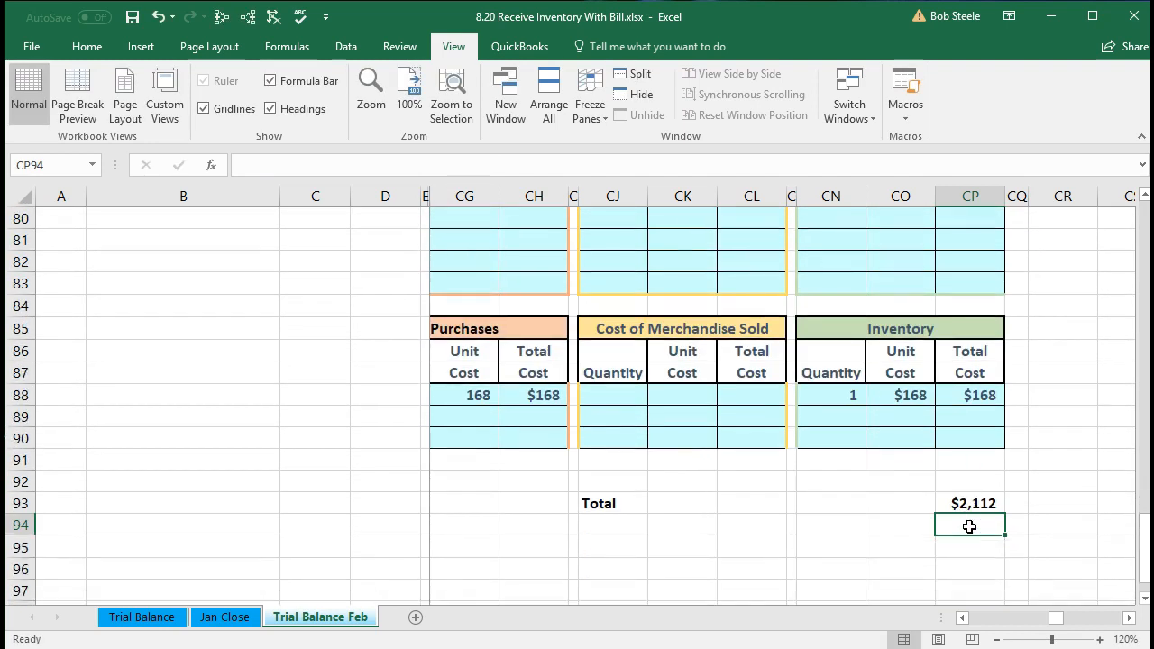
left_click(955, 531)
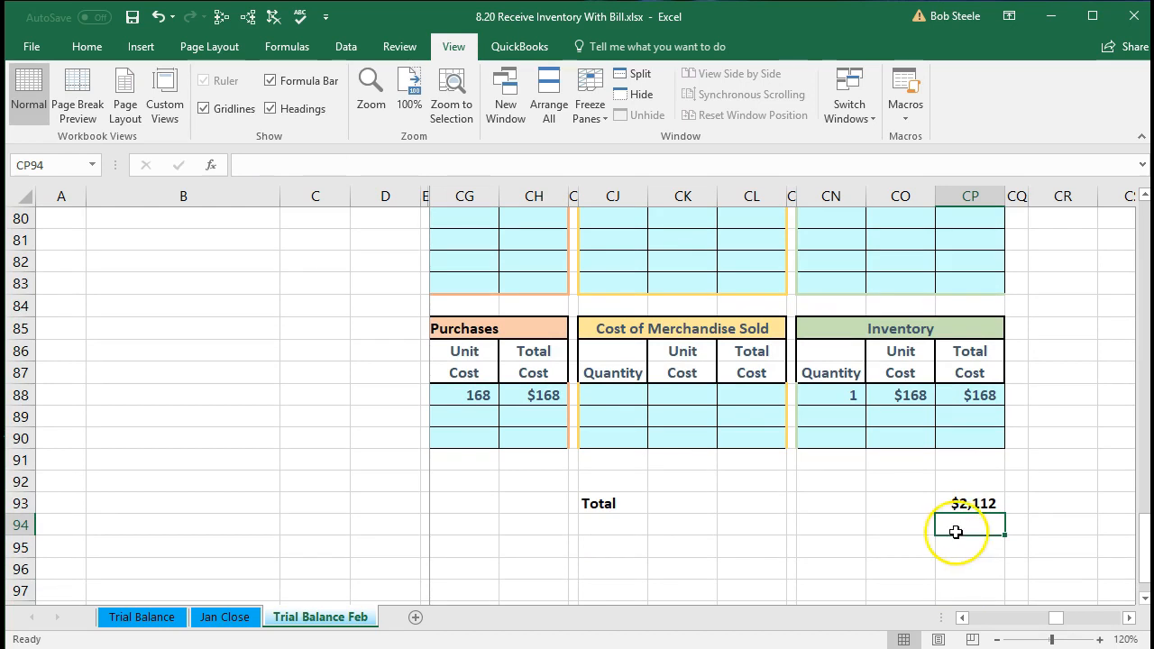
left_click(961, 503)
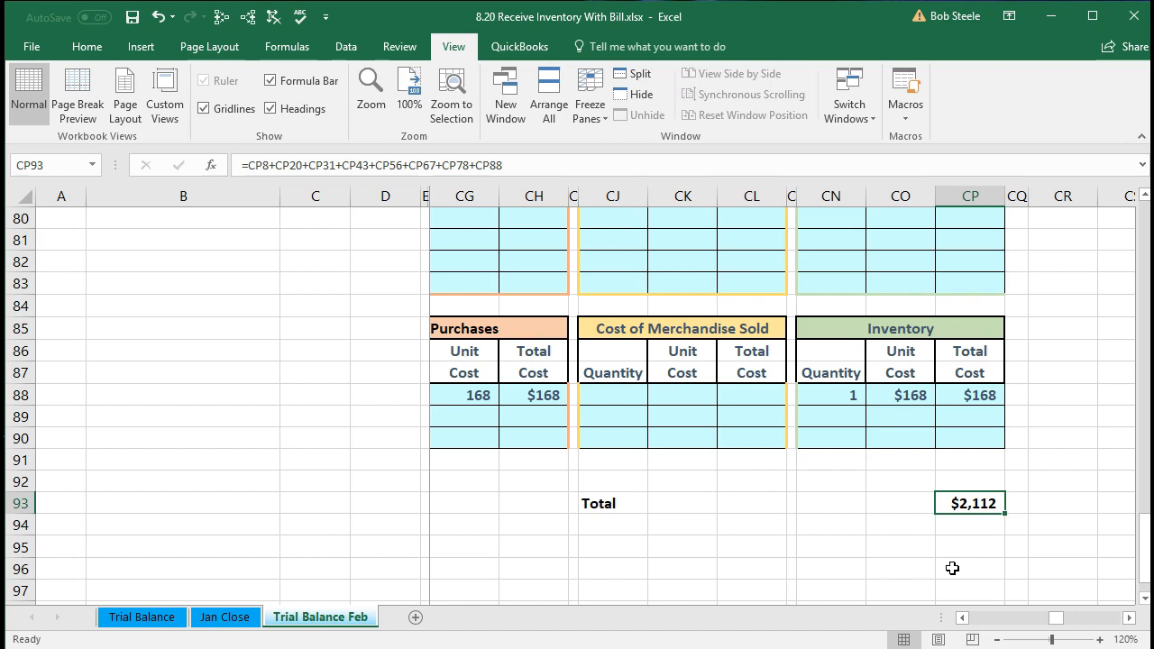
Go to the Inventory Asset balance on the balance sheet, cell BX6, to compare it with the subsidiary ledger total.
key("Up")
key("Up")
key("Up")
key("Up")
key("Up")
key("Up")
key("Up")
key("Up")
key("Up")
key("Up")
key("Up")
key("Up")
key("Up")
key("Up")
key("Up")
key("Up")
key("Up")
key("Up")
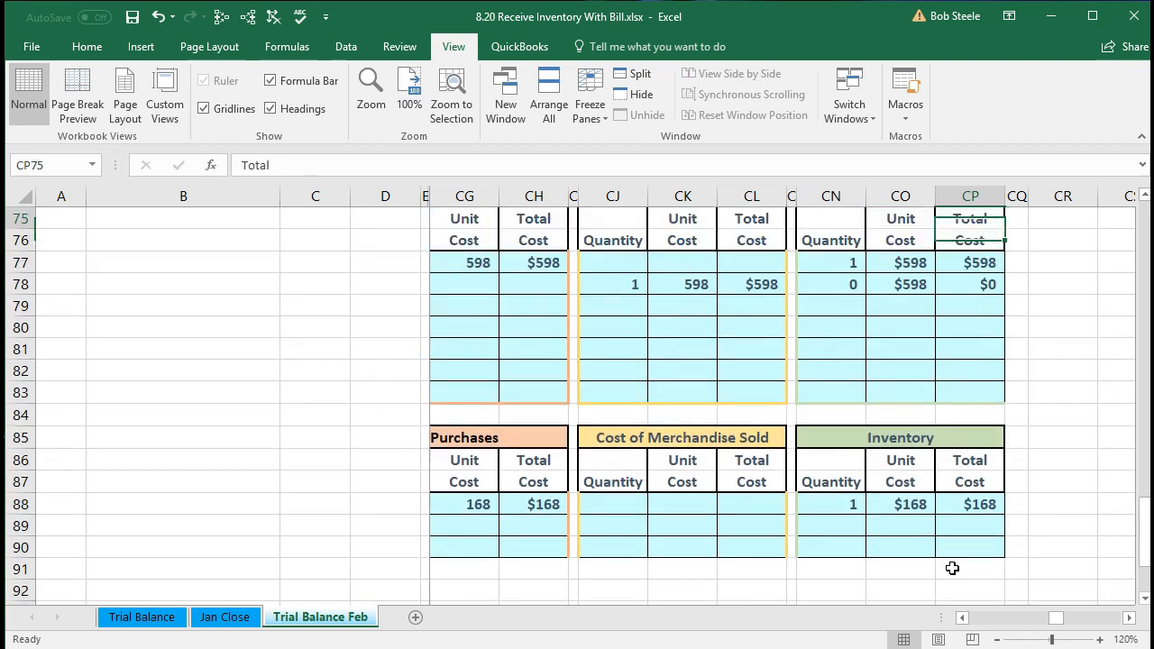
key("Up")
key("Up")
key("Up")
key("Up")
key("Up")
key("Up")
key("Up")
key("Up")
key("Up")
key("Up")
key("Up")
key("Up")
key("Up")
key("Up")
key("Up")
key("Up")
key("Up")
key("Up")
key("Up")
key("Up")
key("Left")
key("Left")
key("Left")
key("Left")
key("Left")
key("Left")
key("Left")
key("Left")
key("Left")
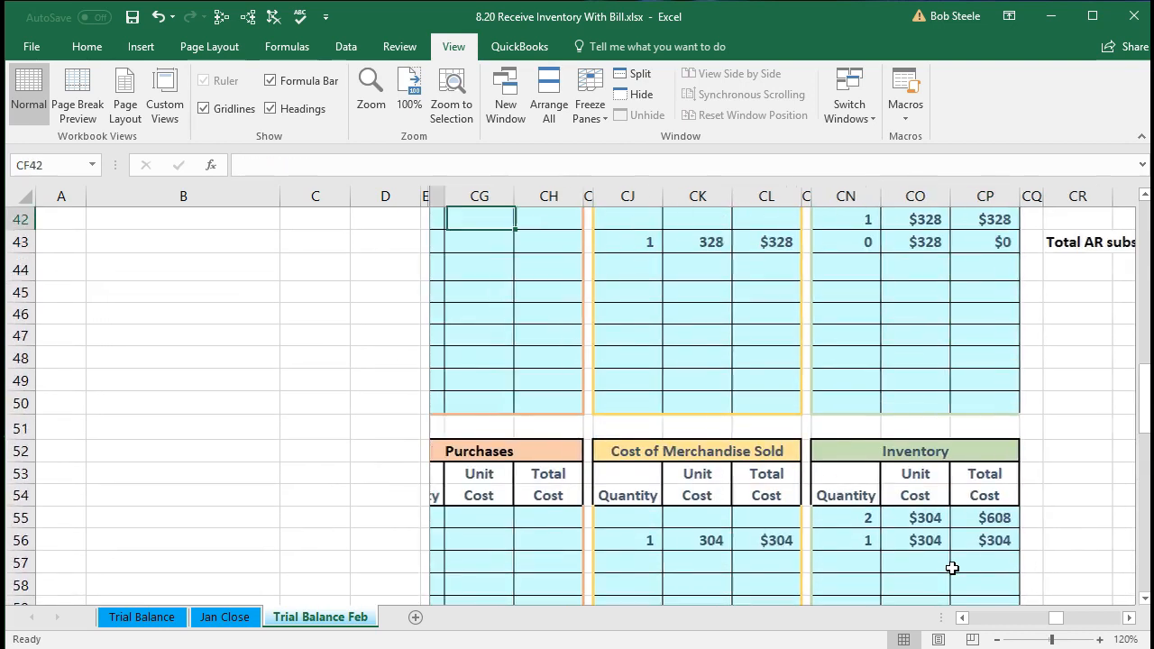
key("Left")
key("Left")
key("Left")
key("Left")
key("Left")
key("Left")
key("Left")
key("Left")
key("Left")
key("Left")
key("Left")
key("Left")
key("Up")
key("Up")
key("Up")
key("Up")
key("Up")
key("Up")
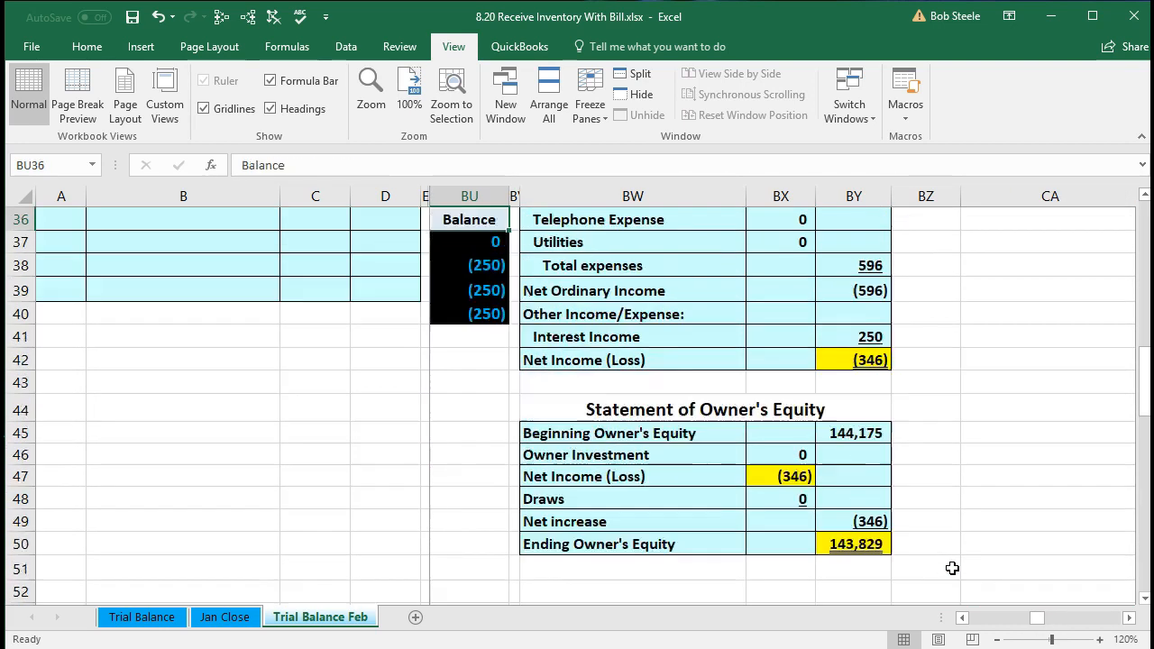
key("Up")
key("Up")
key("Up")
key("Up")
key("Up")
key("Up")
key("Up")
key("Up")
key("Up")
key("Up")
key("Up")
key("Up")
key("Up")
key("Up")
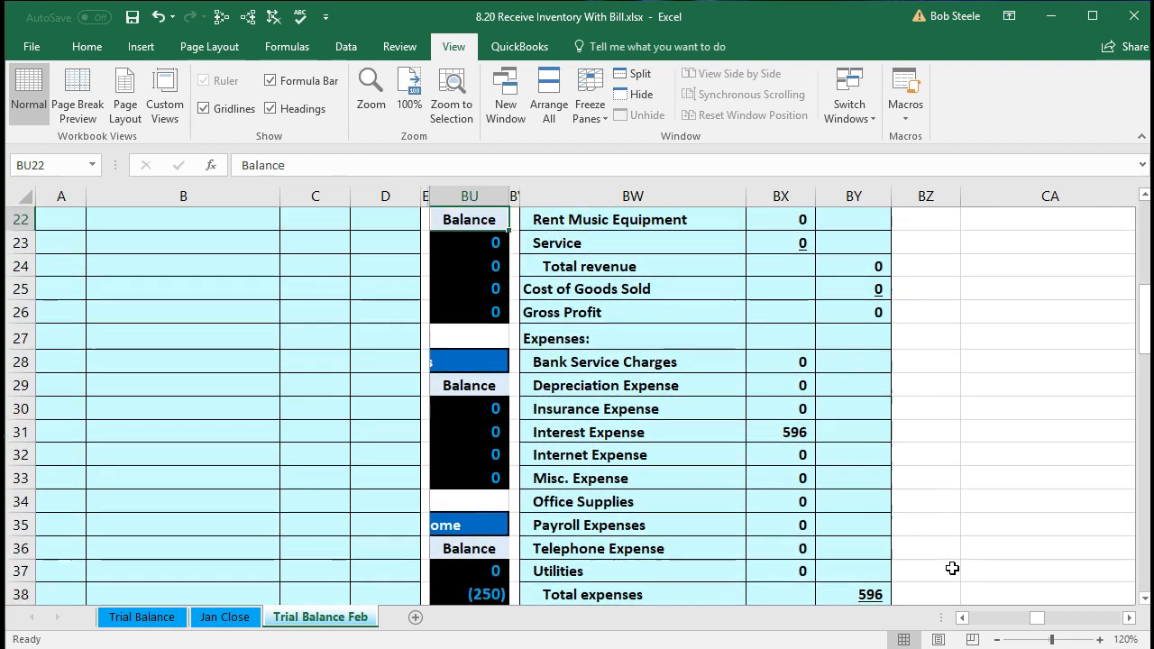
key("Up")
key("Up")
key("Up")
key("Up")
key("Up")
key("Up")
key("Up")
key("Up")
key("Up")
key("Up")
key("Up")
key("Up")
key("Up")
key("Up")
key("Up")
key("Up")
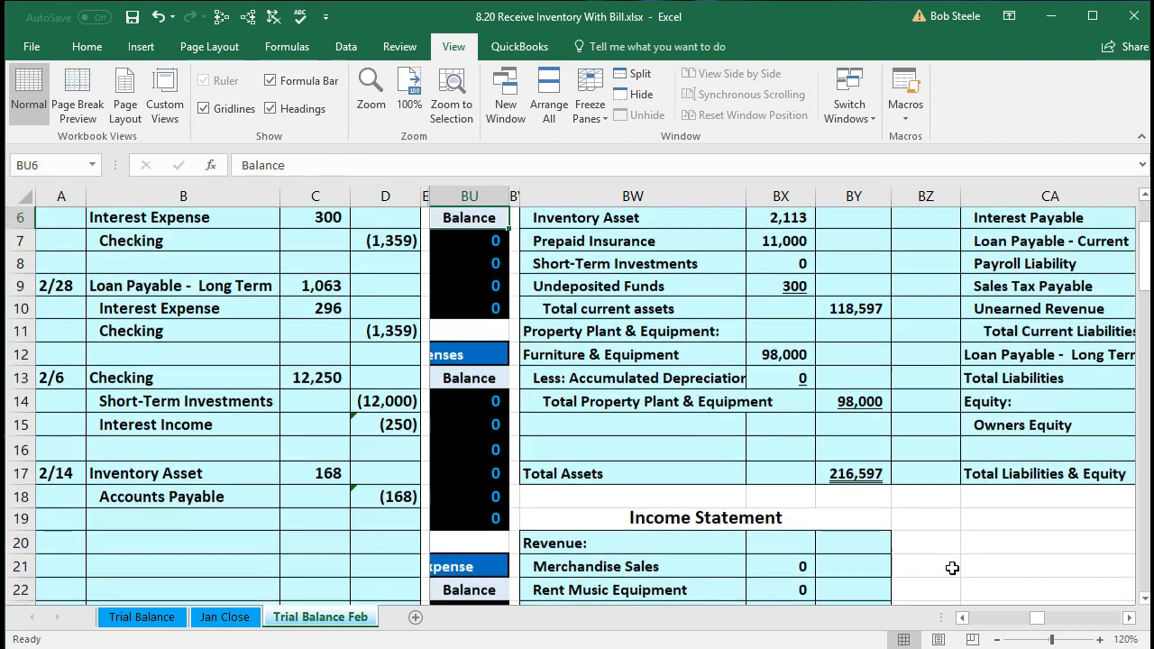
key("Up")
key("Up")
key("Down")
key("Down")
key("Right")
key("Right")
key("Right")
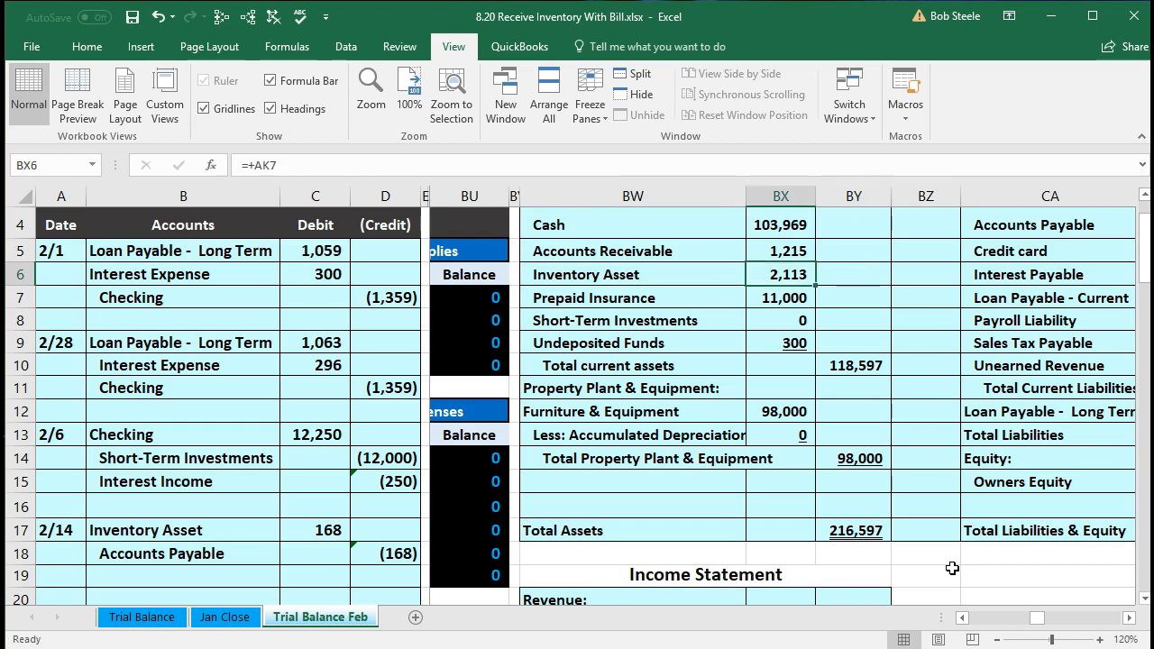
Go from the balance sheet back to the Inventory Asset balance on the trial balance, cell AK7.
key("Left")
key("Left")
key("Left")
key("Left")
key("Left")
key("Left")
key("Left")
key("Left")
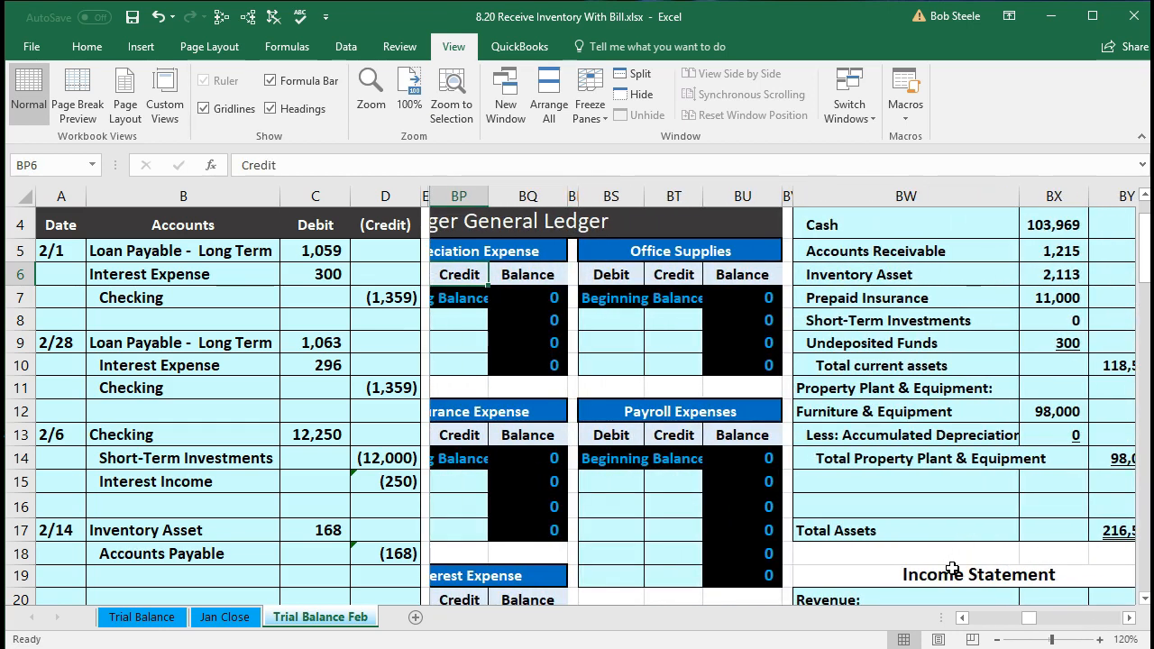
key("Left")
key("Left")
key("Left")
key("Left")
key("Left")
key("Left")
key("Left")
key("Left")
key("Left")
key("Left")
key("Left")
key("Left")
key("Left")
key("Left")
key("Left")
key("Left")
key("Left")
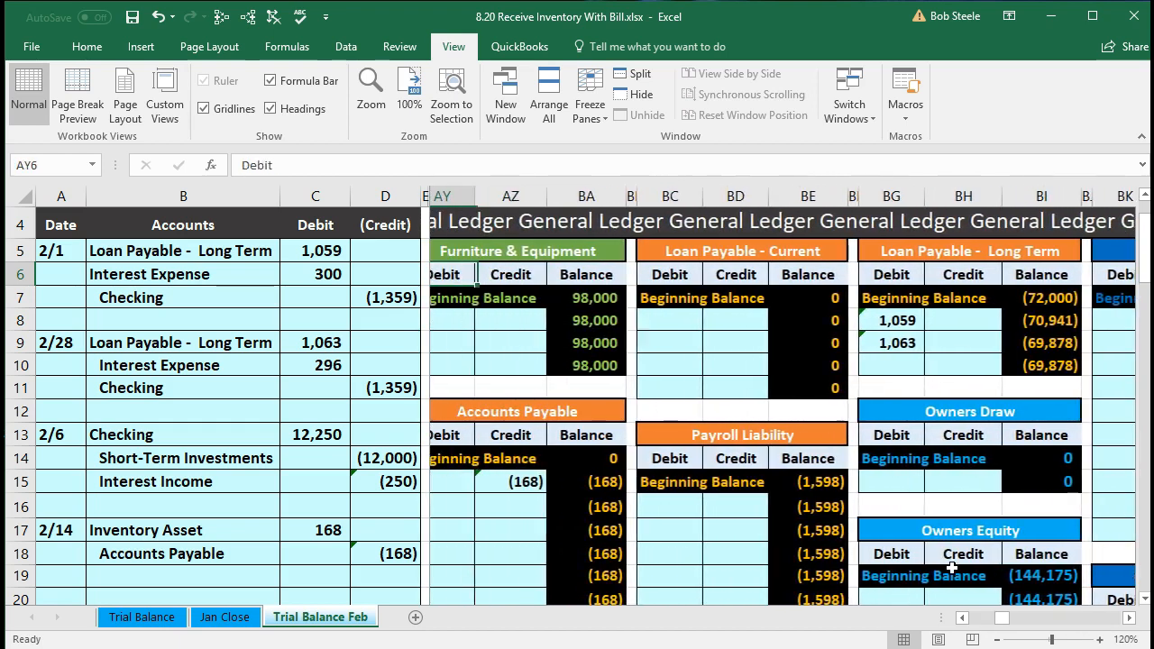
key("Left")
key("Left")
key("Left")
key("Left")
key("Left")
key("Left")
key("Left")
key("Left")
key("Left")
key("Left")
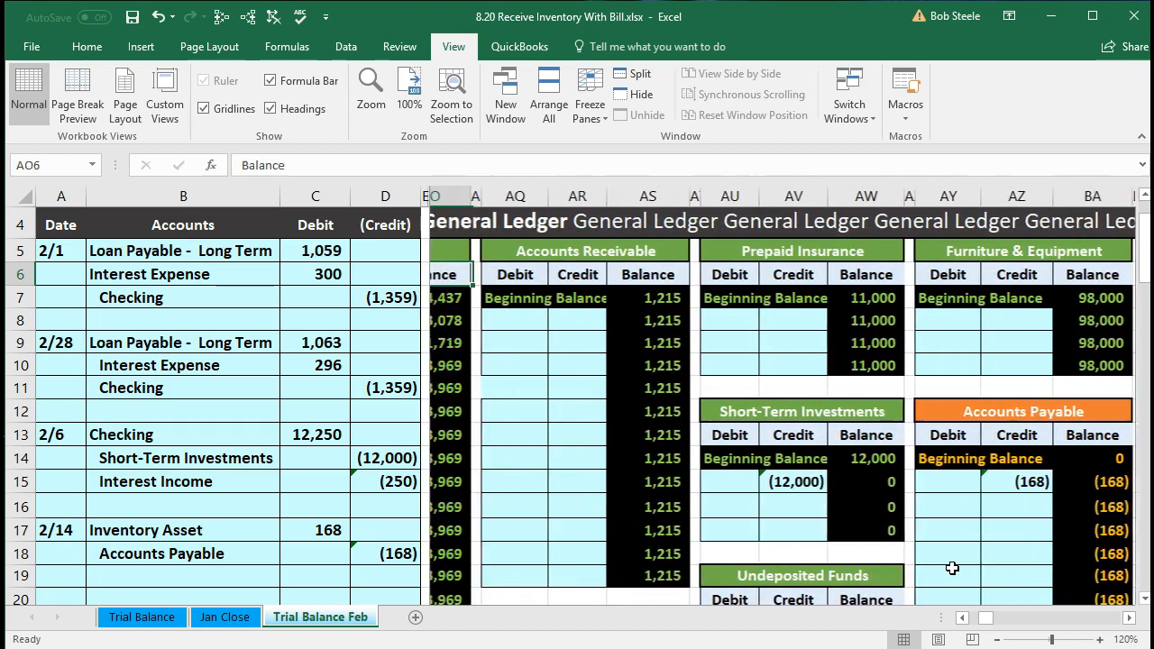
key("Left")
key("Left")
key("Left")
key("Left")
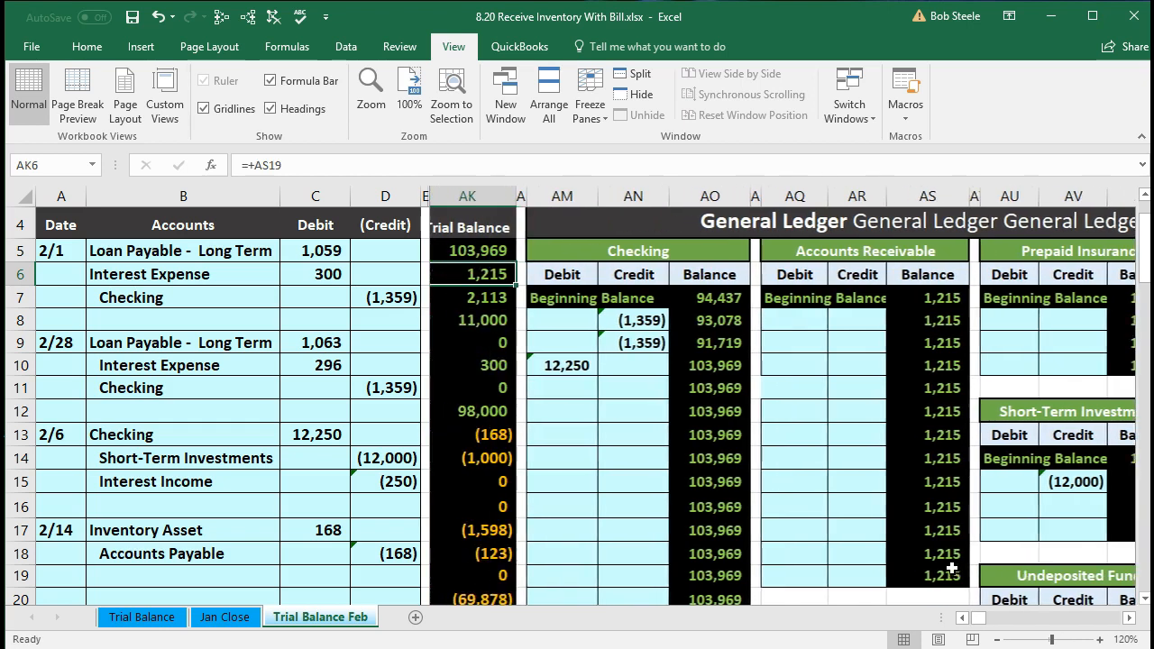
key("Left")
key("Left")
key("Right")
key("Right")
key("Down")
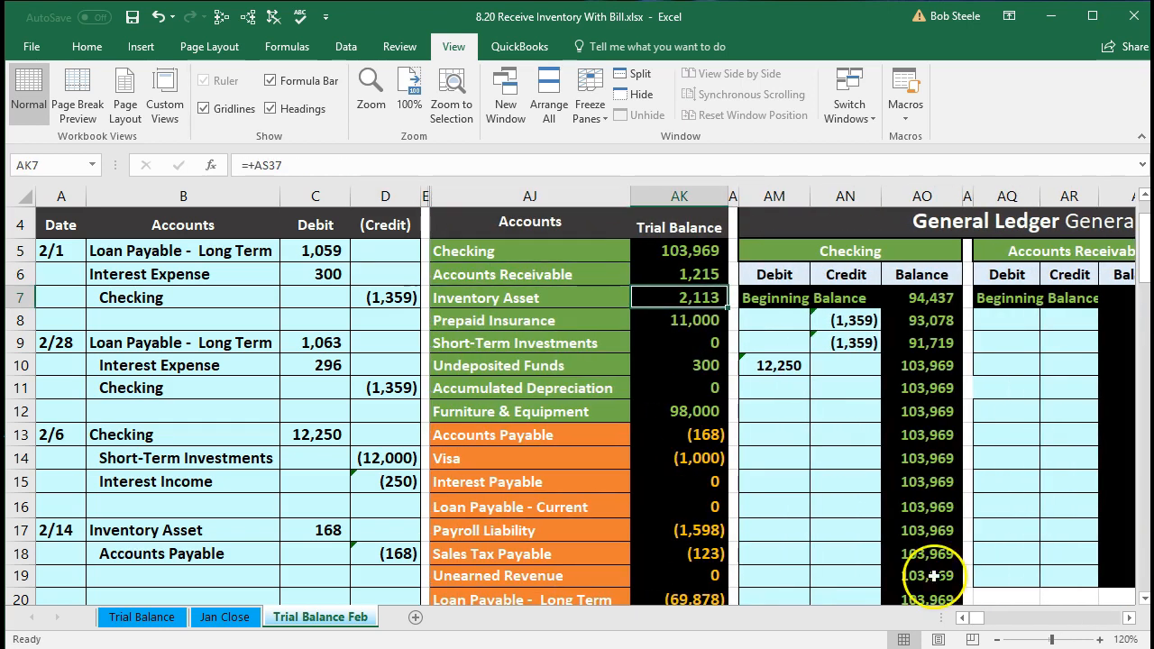
Trace the dependents of the trial balance's Accounts Payable amount in AK13 and Inventory Asset amount in AK7.
left_click(343, 495)
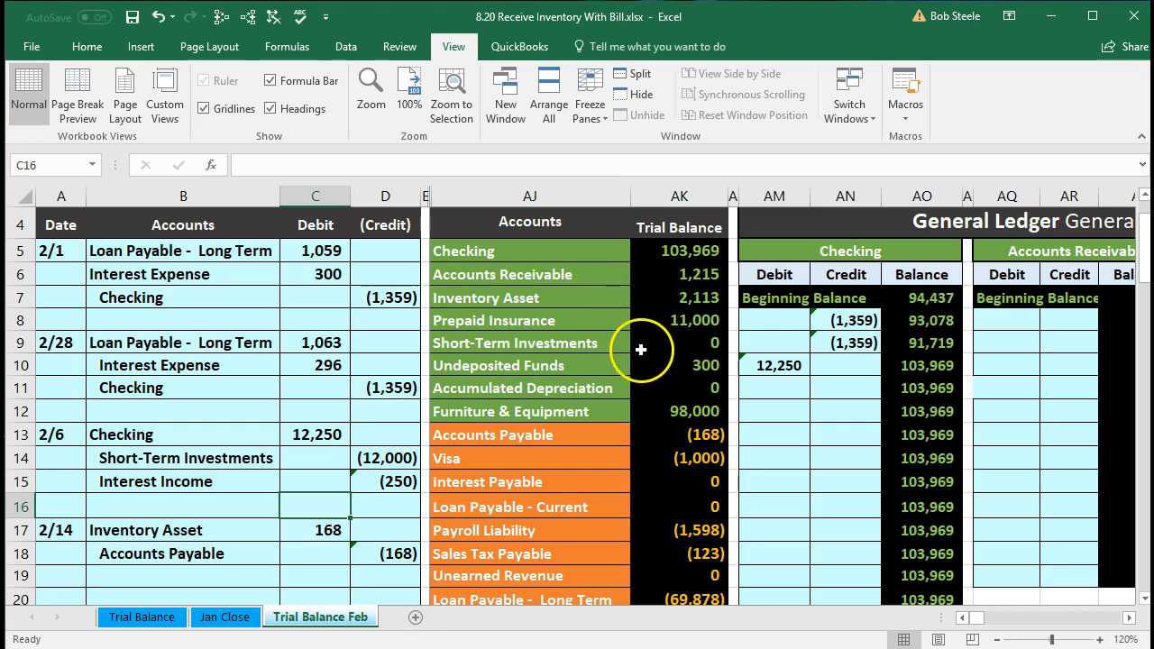
left_click(655, 432)
left_click(248, 16)
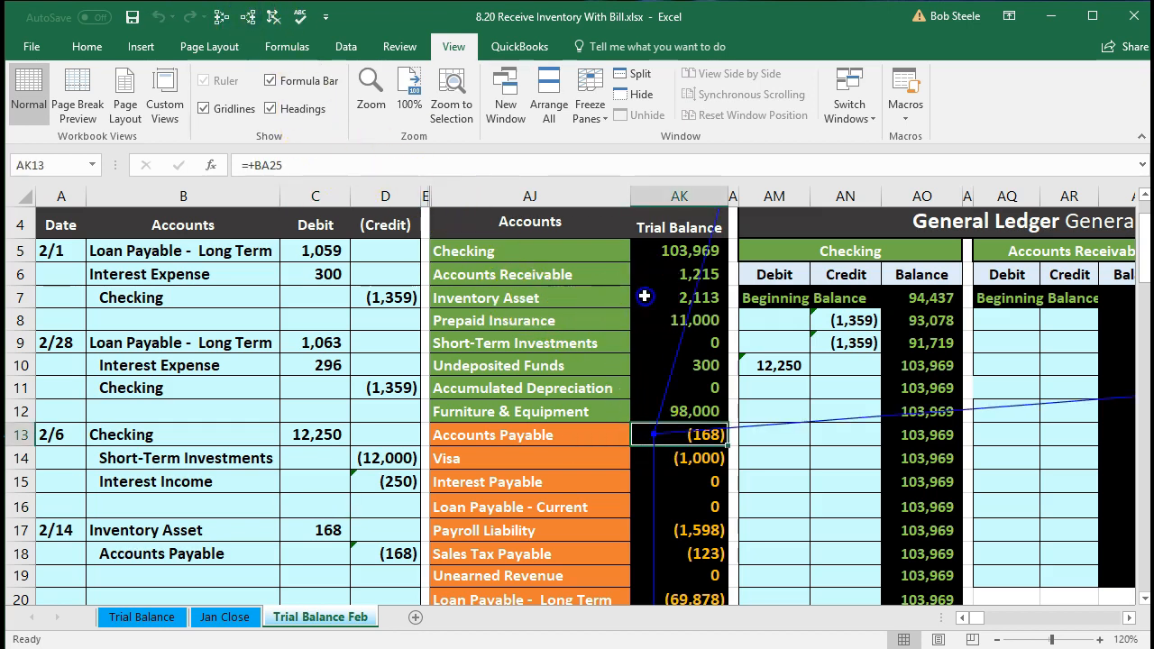
left_click(648, 297)
left_click(248, 18)
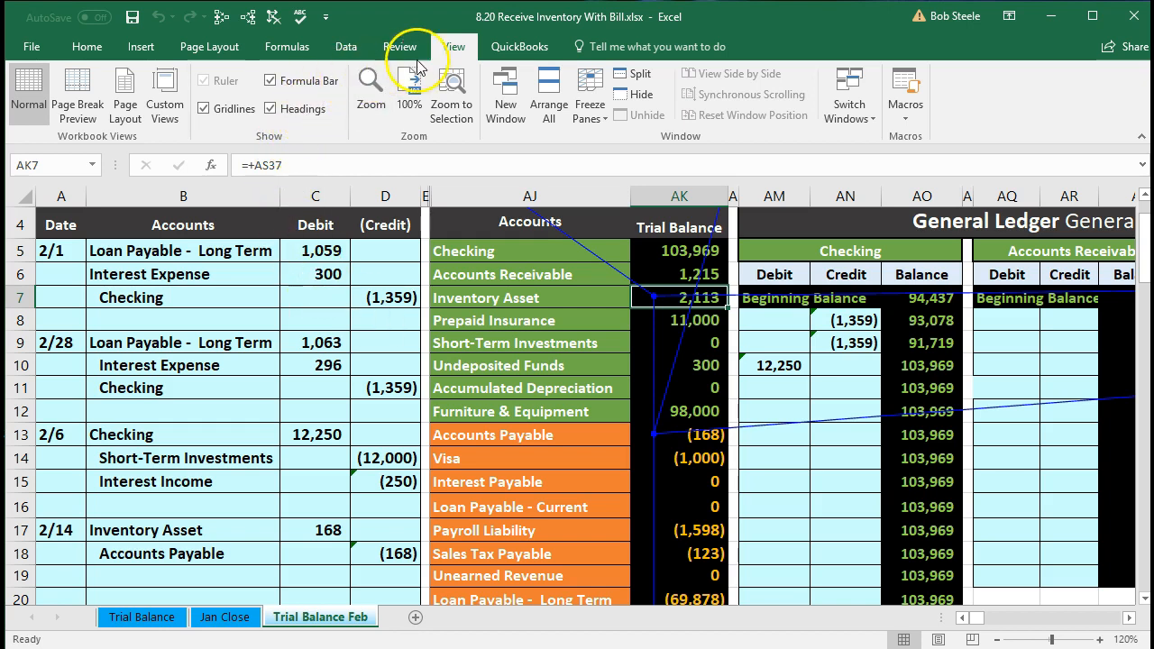
Unfreeze the worksheet panes and follow the tracer arrows across the general ledger to the balance sheet.
left_click(591, 112)
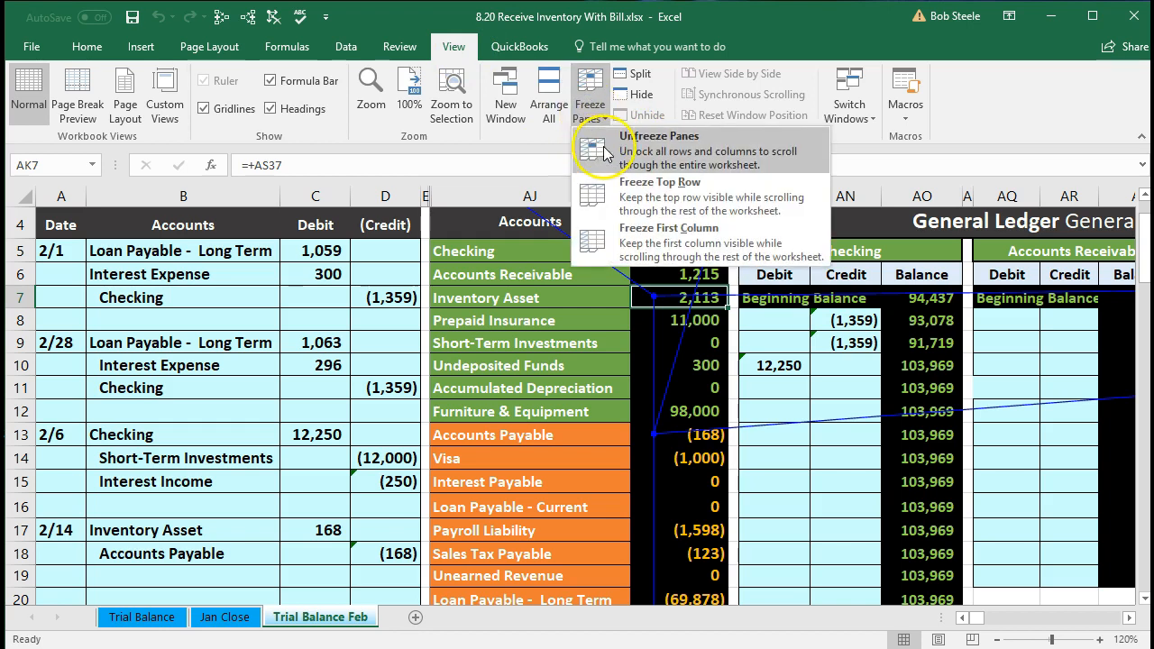
left_click(701, 153)
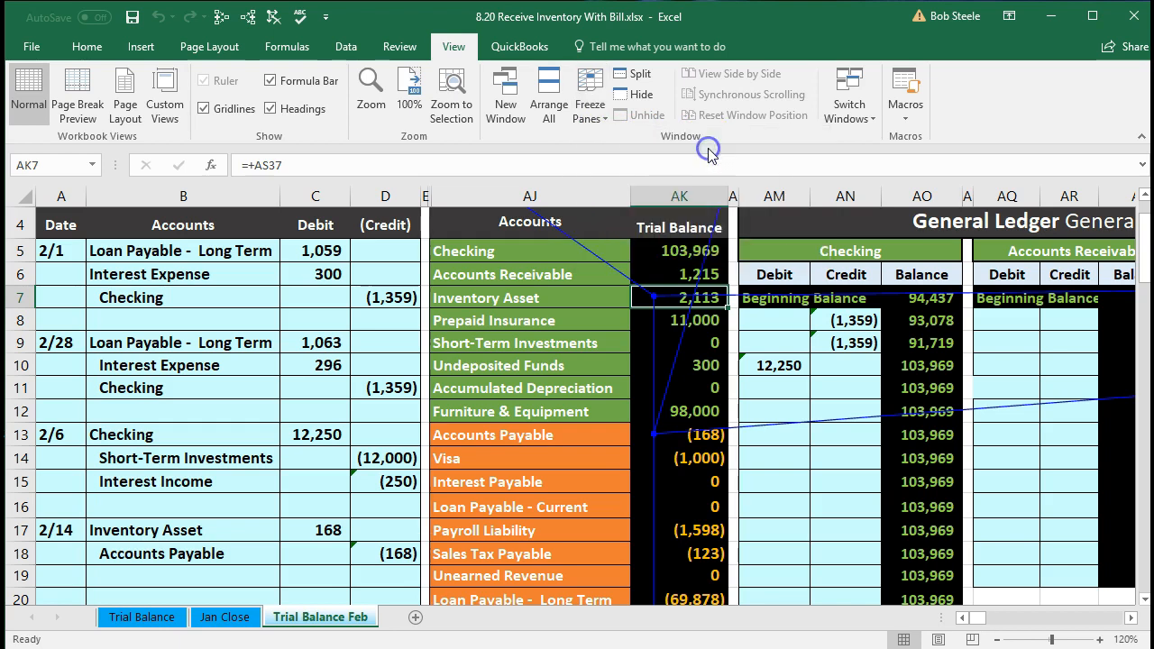
key("Right")
key("Right")
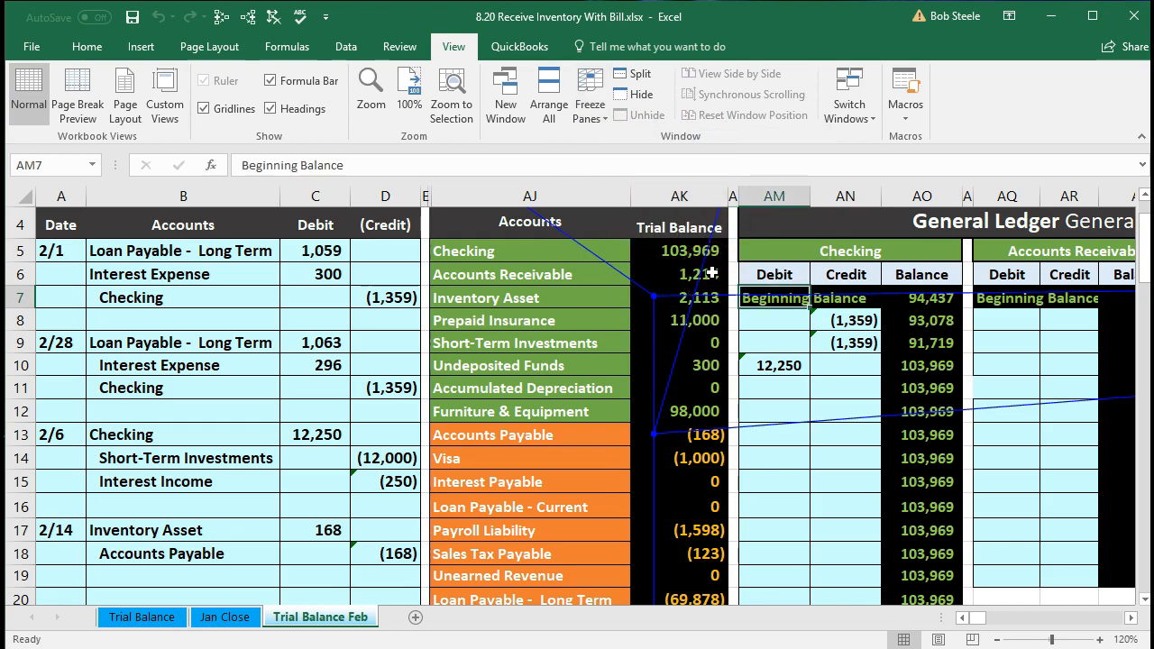
key("Right")
key("Right")
key("Right")
key("Right")
key("Right")
key("Right")
key("Right")
key("Right")
key("Right")
key("Right")
key("Right")
key("Right")
key("Right")
key("Right")
key("Right")
key("Right")
key("Right")
key("Right")
key("Right")
key("Right")
key("Right")
key("Right")
key("Right")
key("Right")
key("Right")
key("Right")
key("Right")
key("Right")
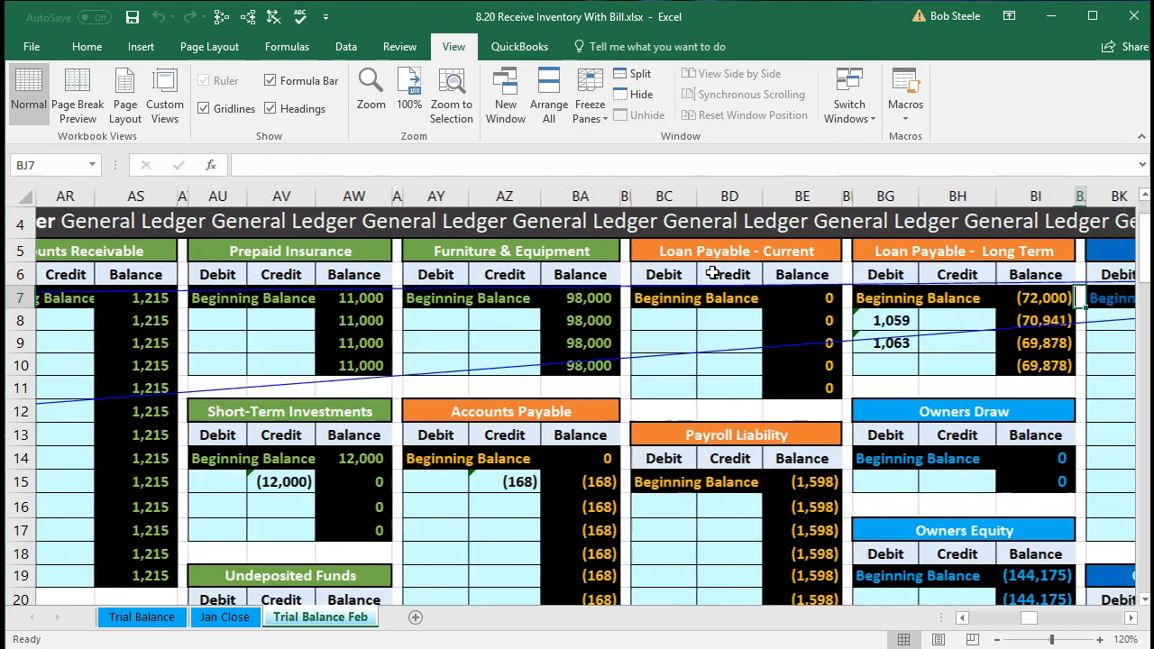
key("Right")
key("Right")
key("Right")
key("Right")
key("Right")
key("Right")
key("Right")
key("Right")
key("Right")
key("Right")
key("Right")
key("Right")
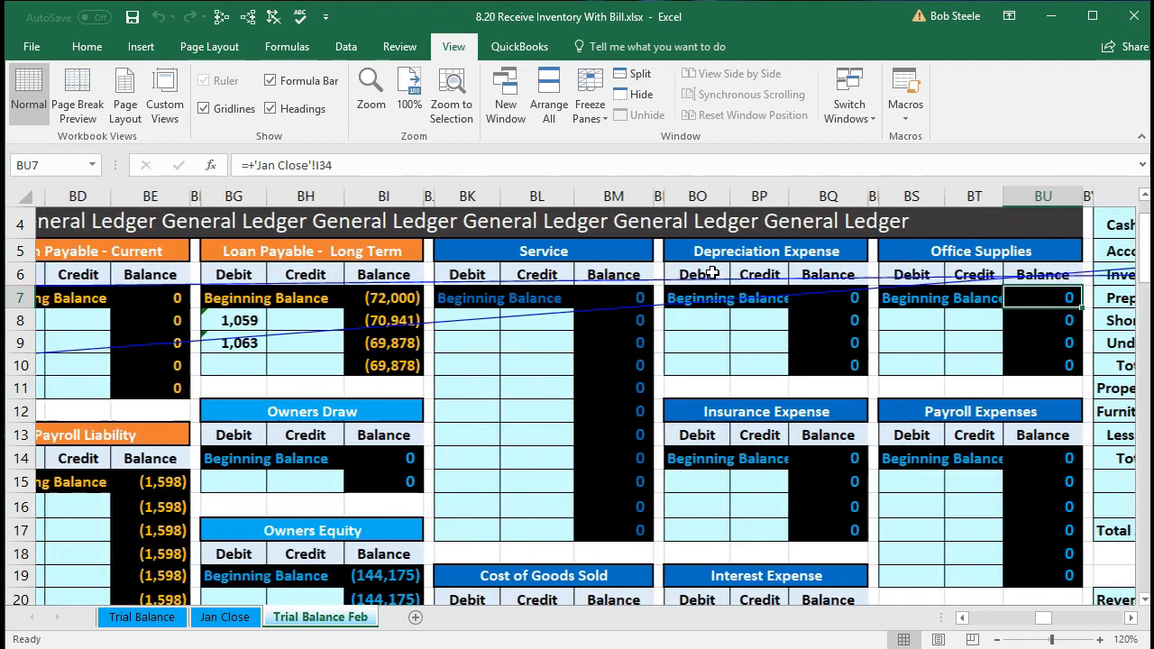
key("Right")
key("Right")
key("Right")
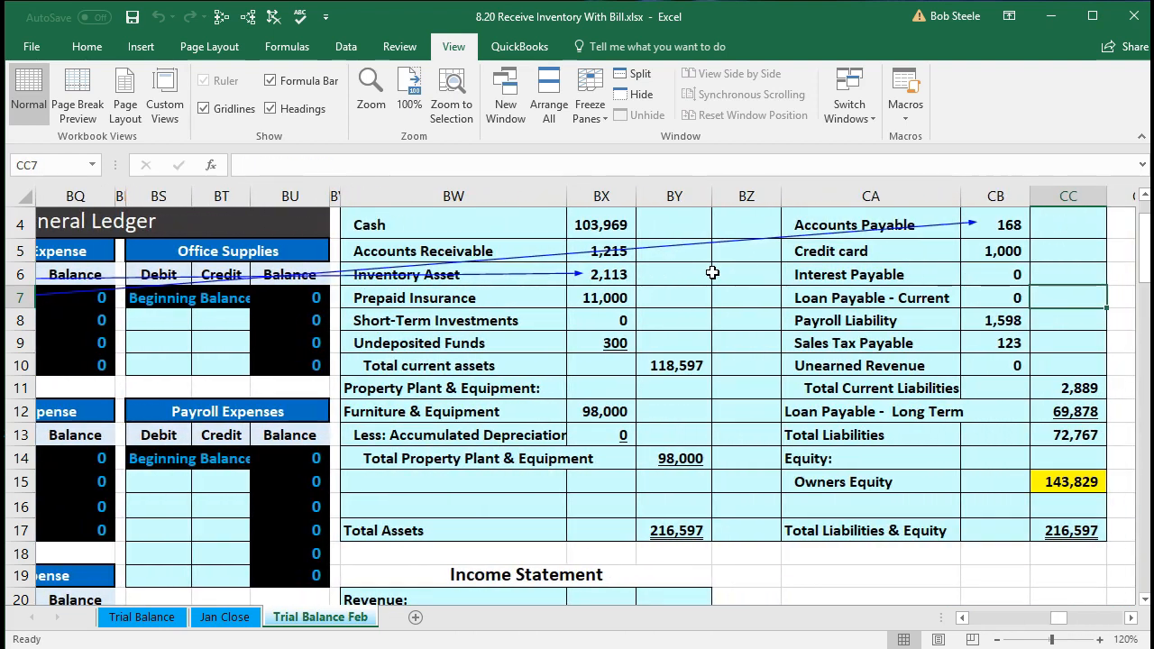
Check Inventory Asset in BX6 and Accounts Payable in CB4, and compare Total Assets in BY17 with Total Liabilities & Equity in CC17.
left_click(539, 272)
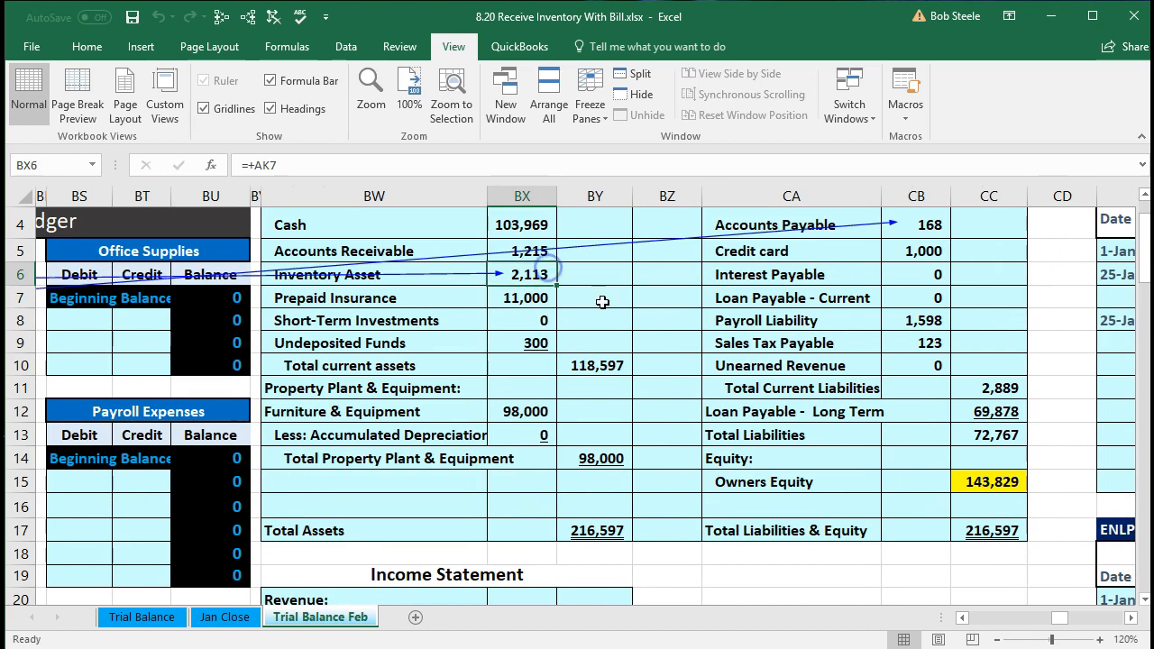
left_click(924, 226)
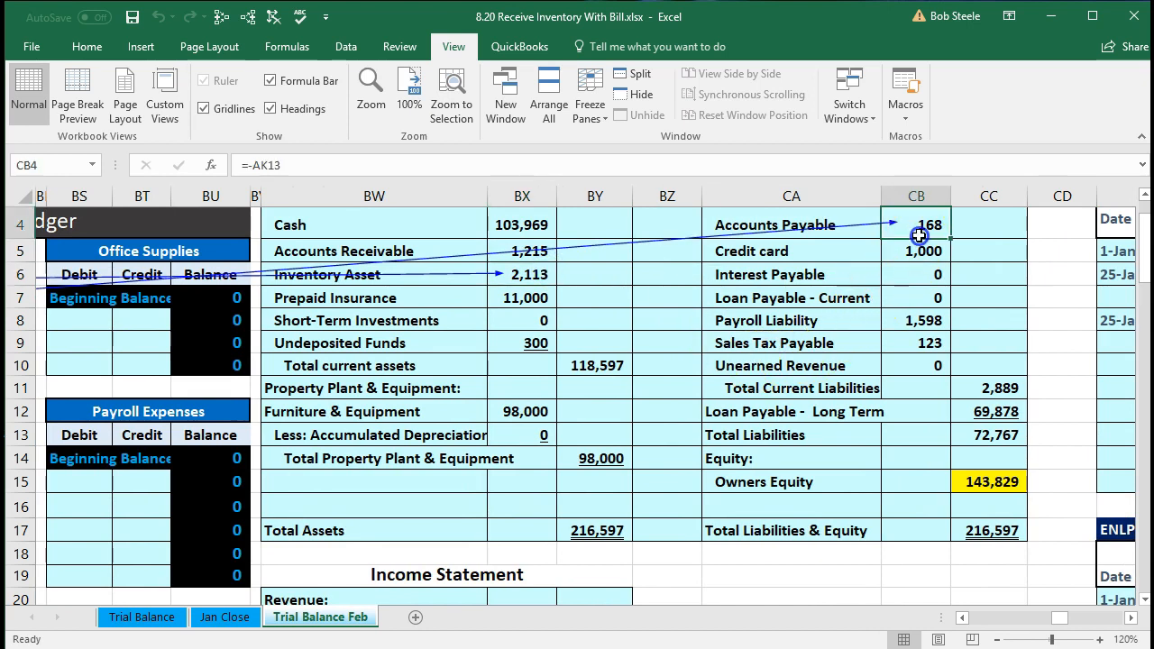
scroll(910, 356, "up", 1)
scroll(896, 360, "down", 1)
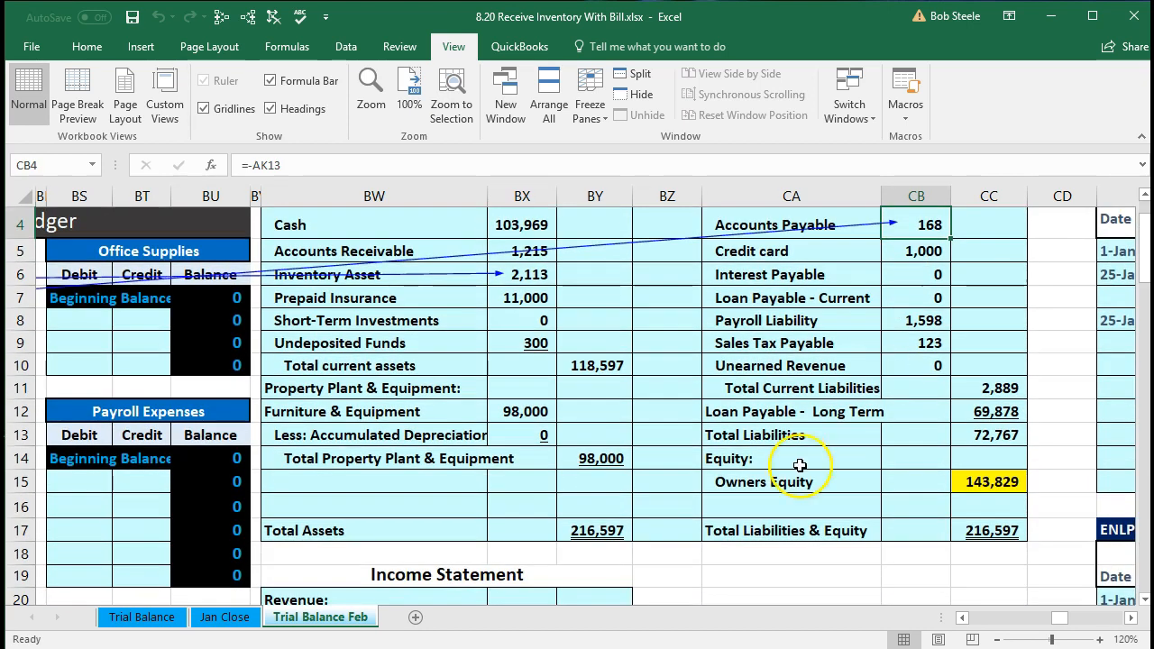
left_click(618, 530)
left_click(978, 530)
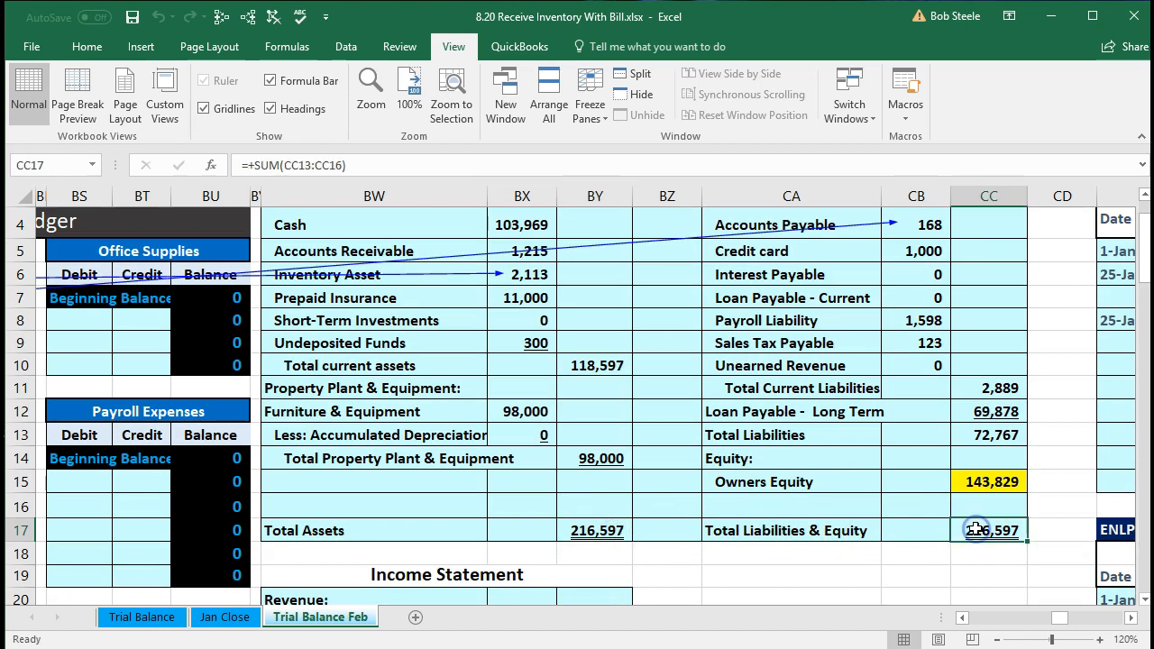
Review the income statement for any effect on Cost of Goods Sold and Merchandise Sales.
scroll(936, 511, "down", 1)
scroll(936, 510, "down", 4)
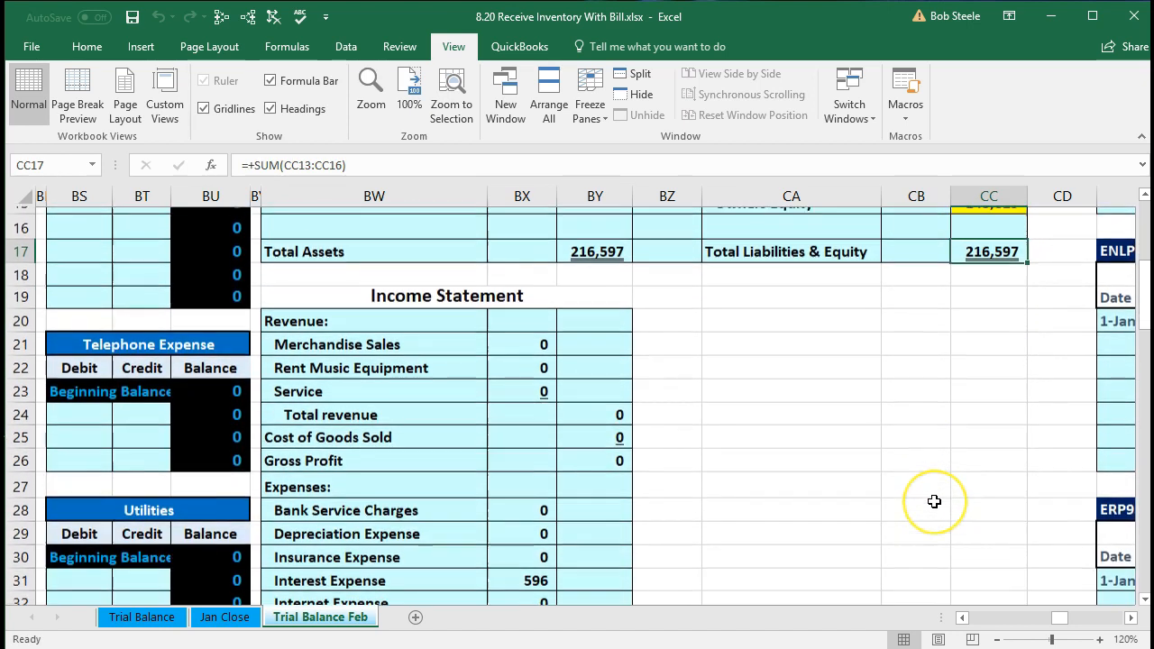
scroll(934, 501, "down", 1)
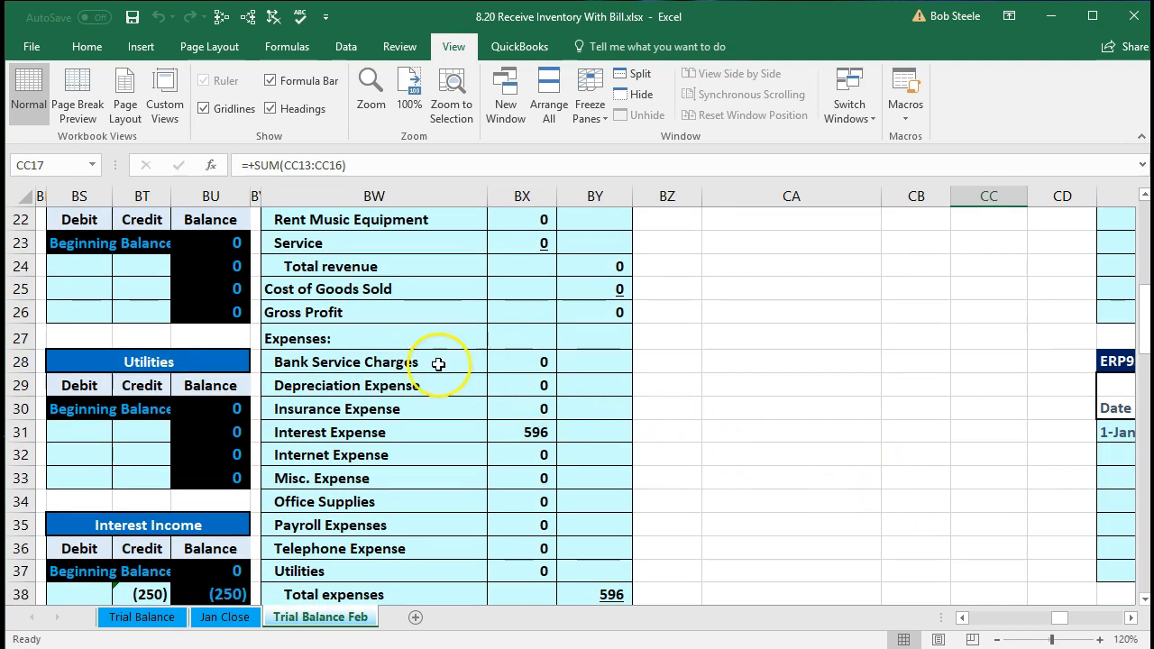
left_click_drag(371, 291, 592, 294)
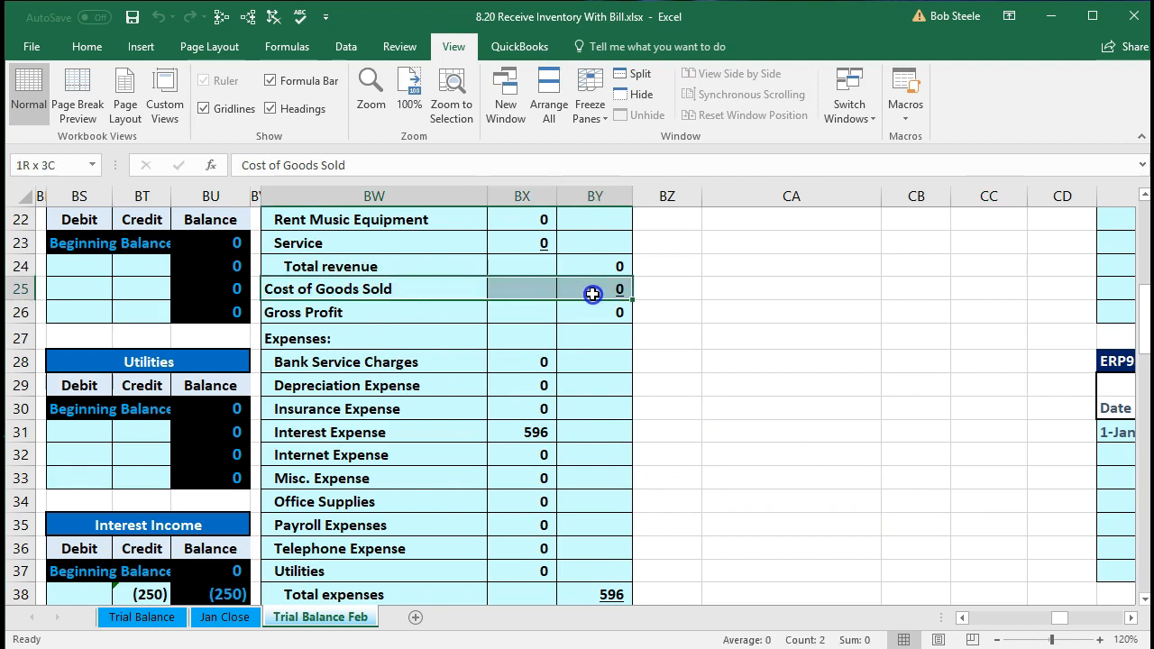
scroll(579, 397, "up", 1)
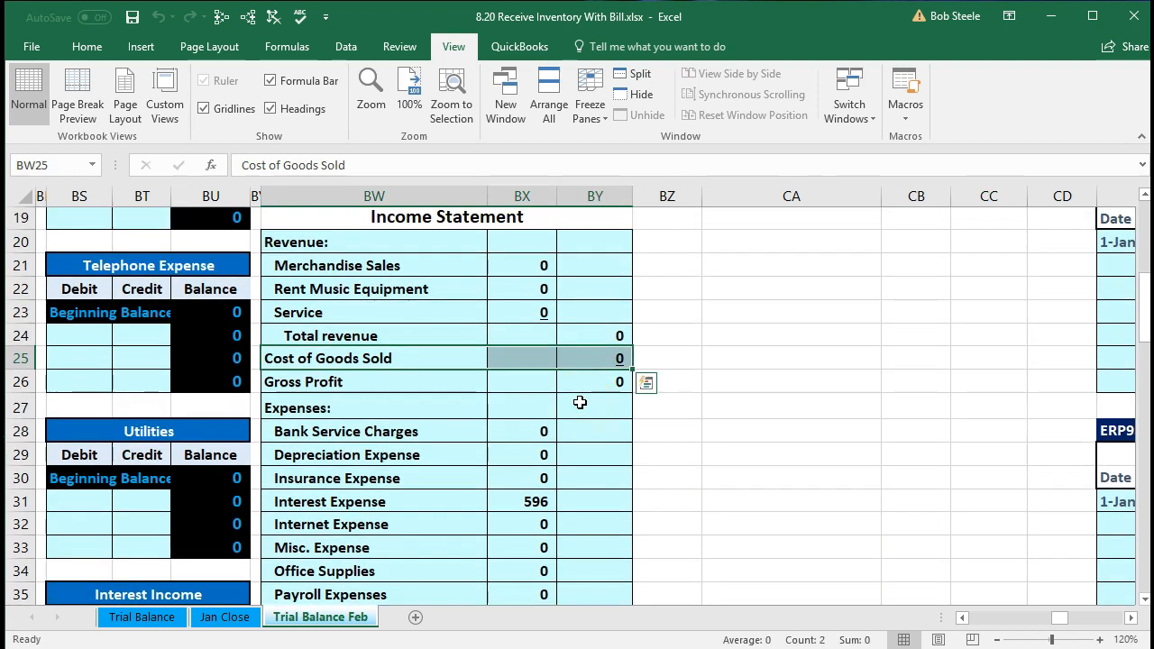
left_click_drag(451, 264, 507, 265)
scroll(539, 430, "down", 6)
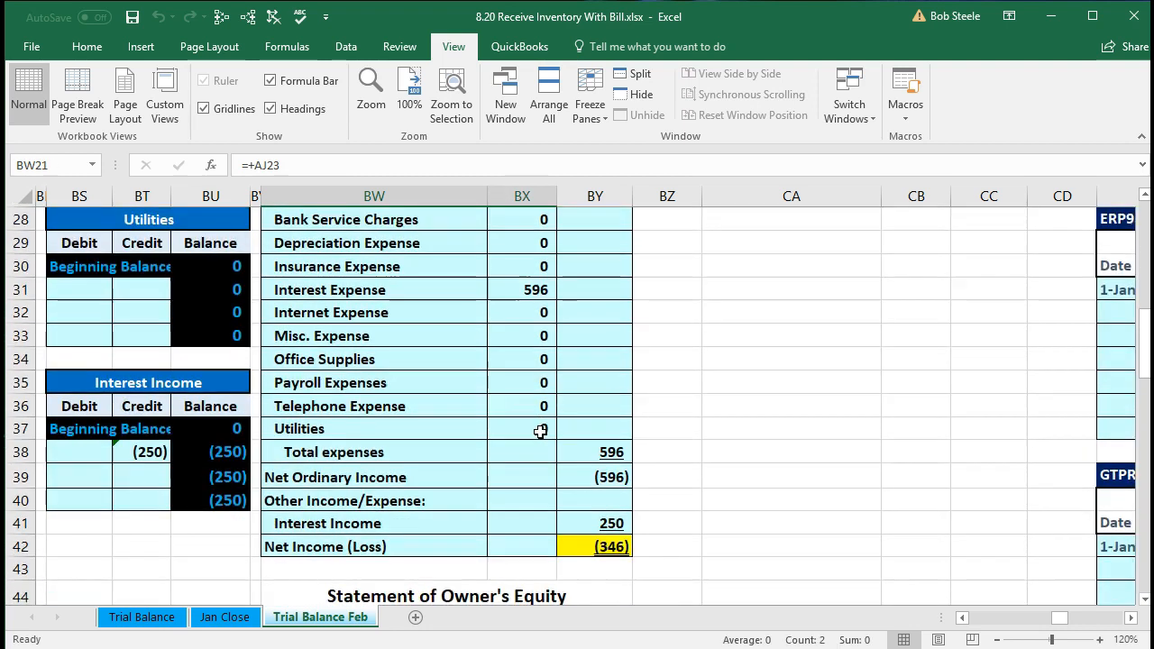
Check net income in BY42 against the Statement of Owner's Equity, from the beginning balance in BY45 to the ending balance in BY50.
left_click(600, 410)
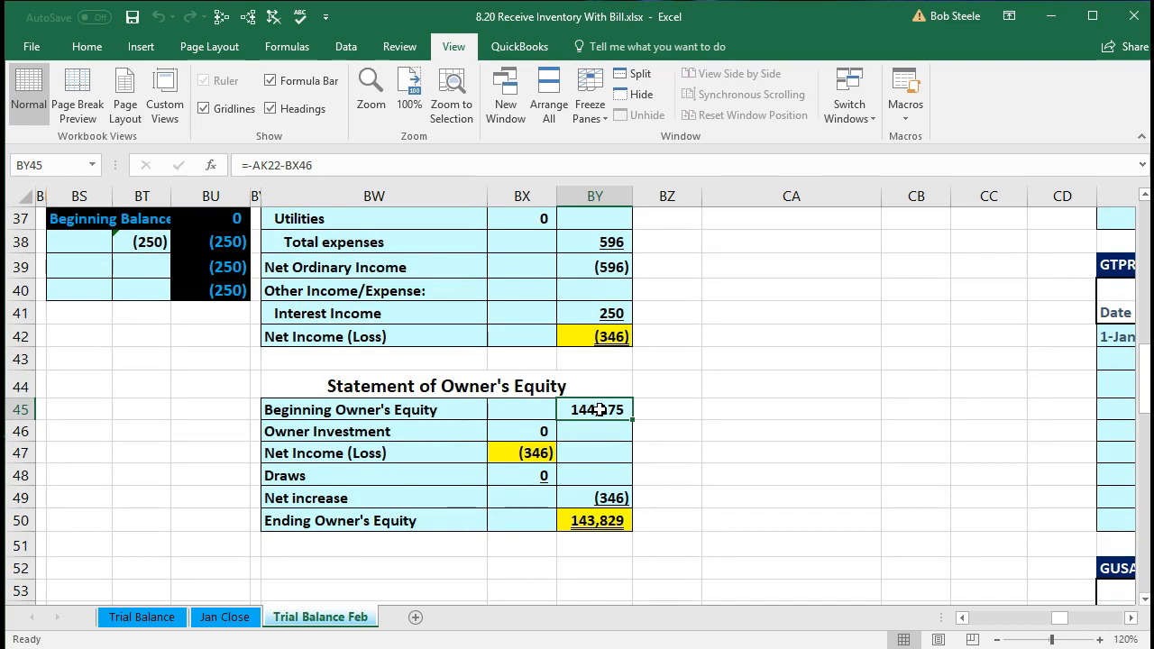
left_click(588, 336)
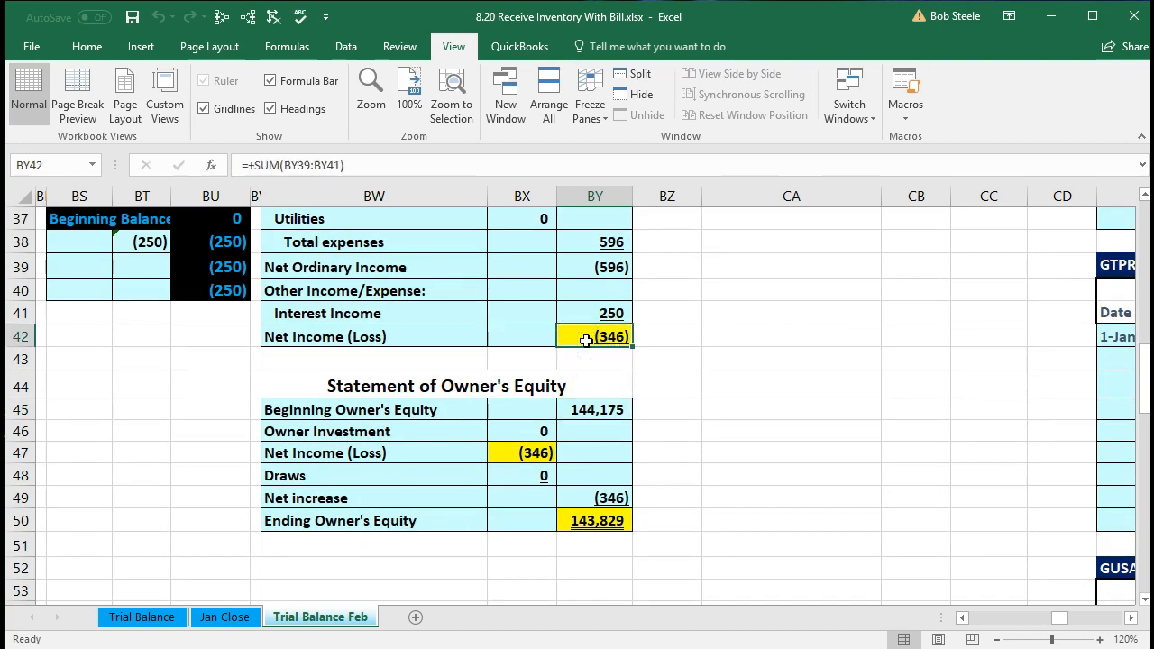
left_click(510, 452)
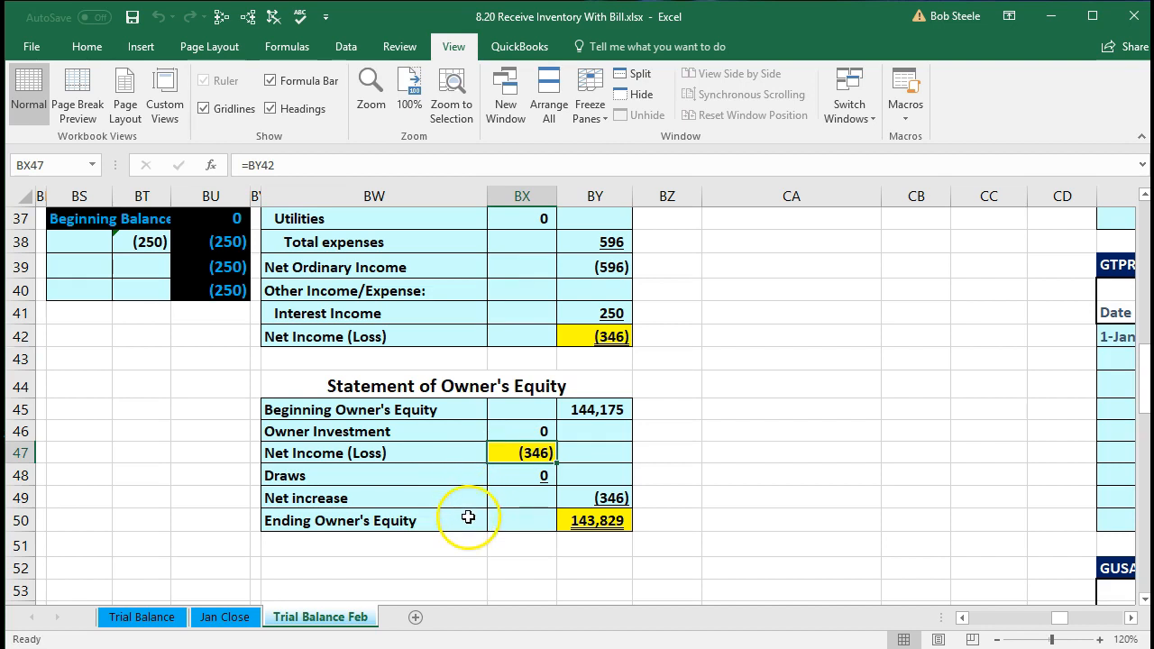
left_click(595, 527)
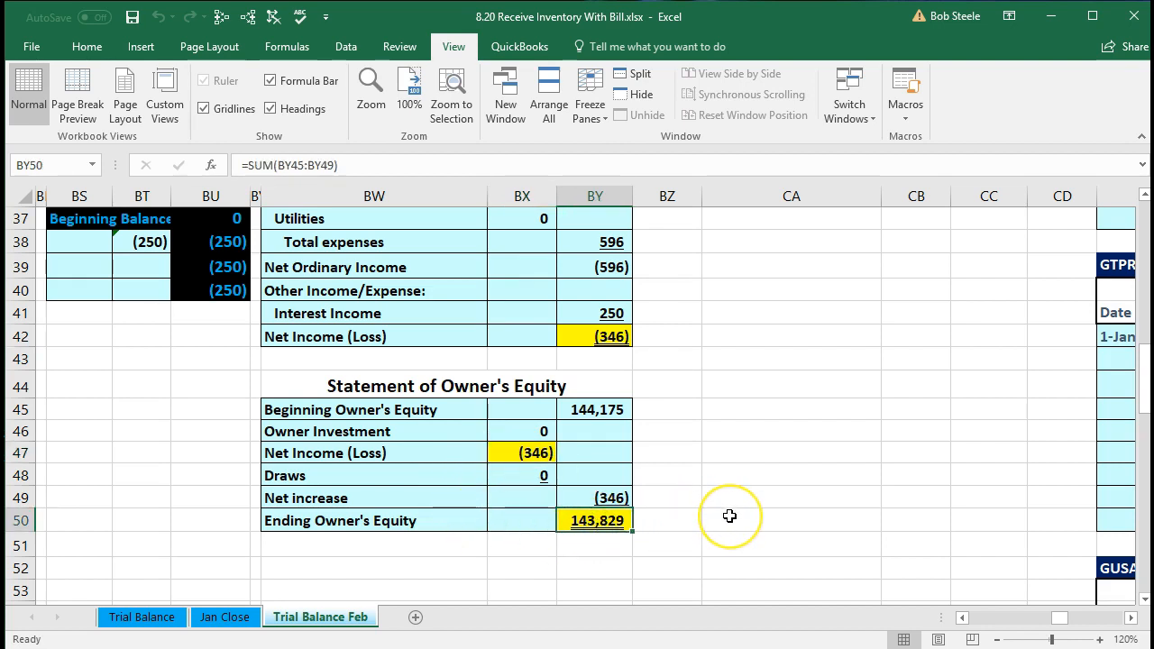
scroll(728, 510, "up", 9)
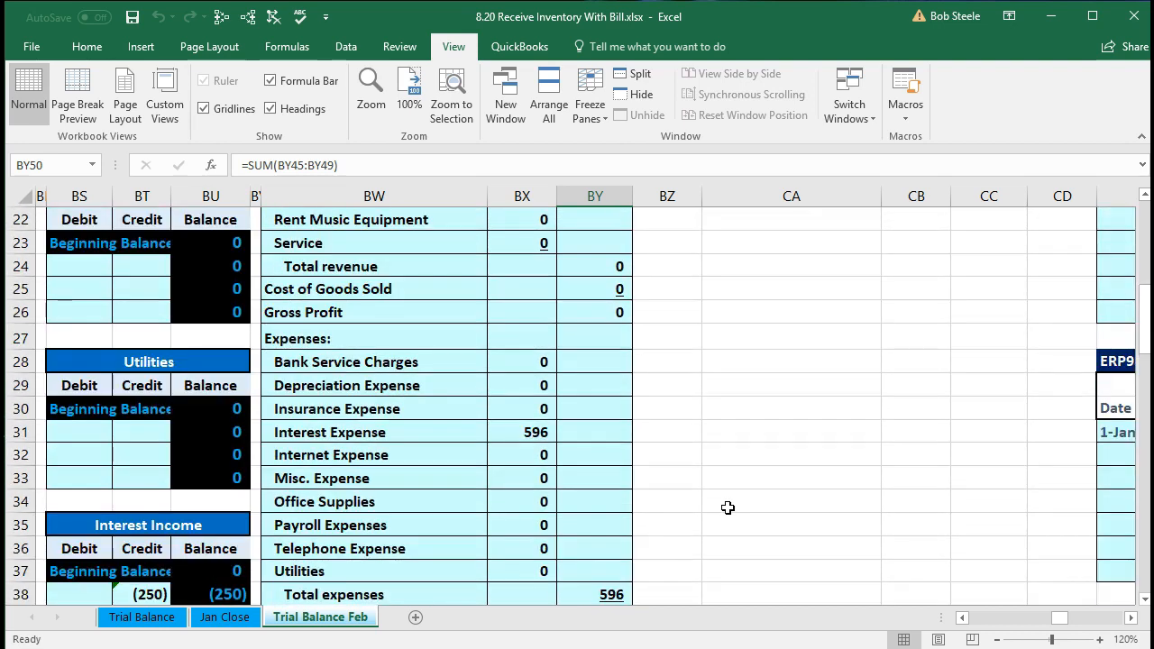
scroll(729, 508, "up", 1)
left_click(971, 335)
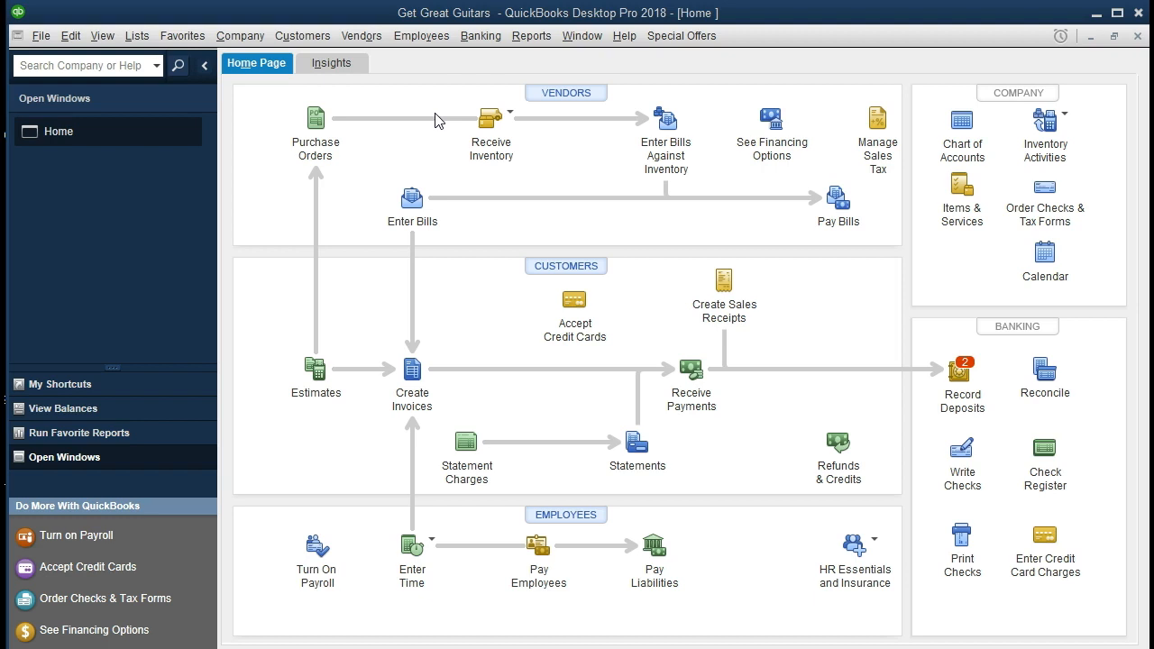
left_click(45, 38)
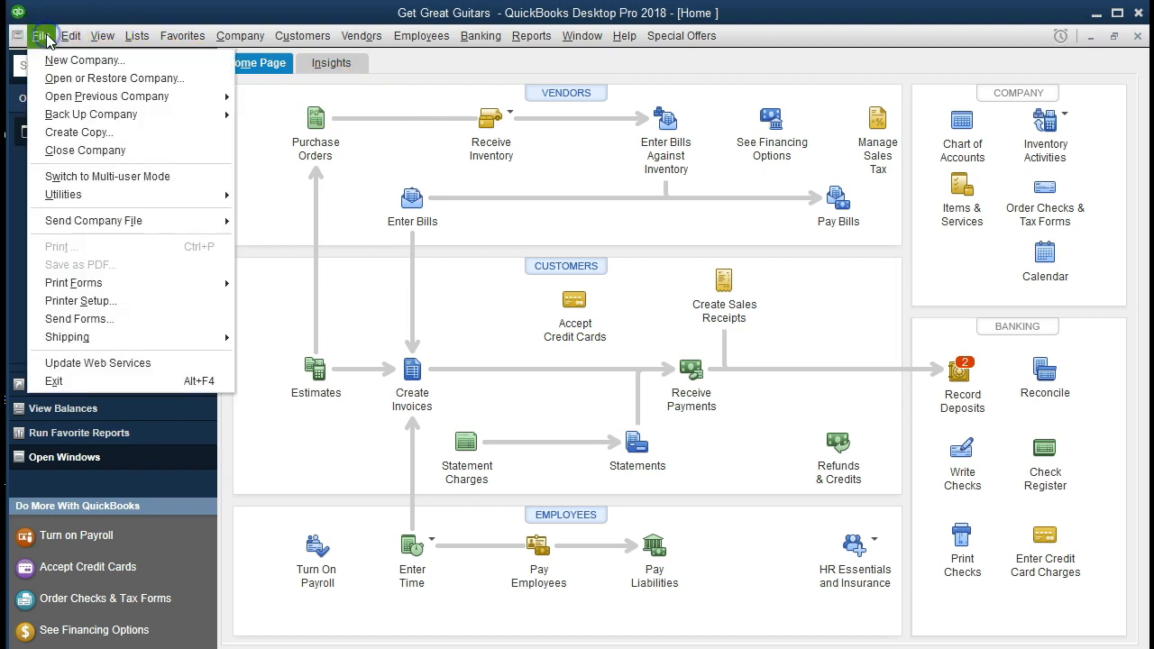
left_click(266, 112)
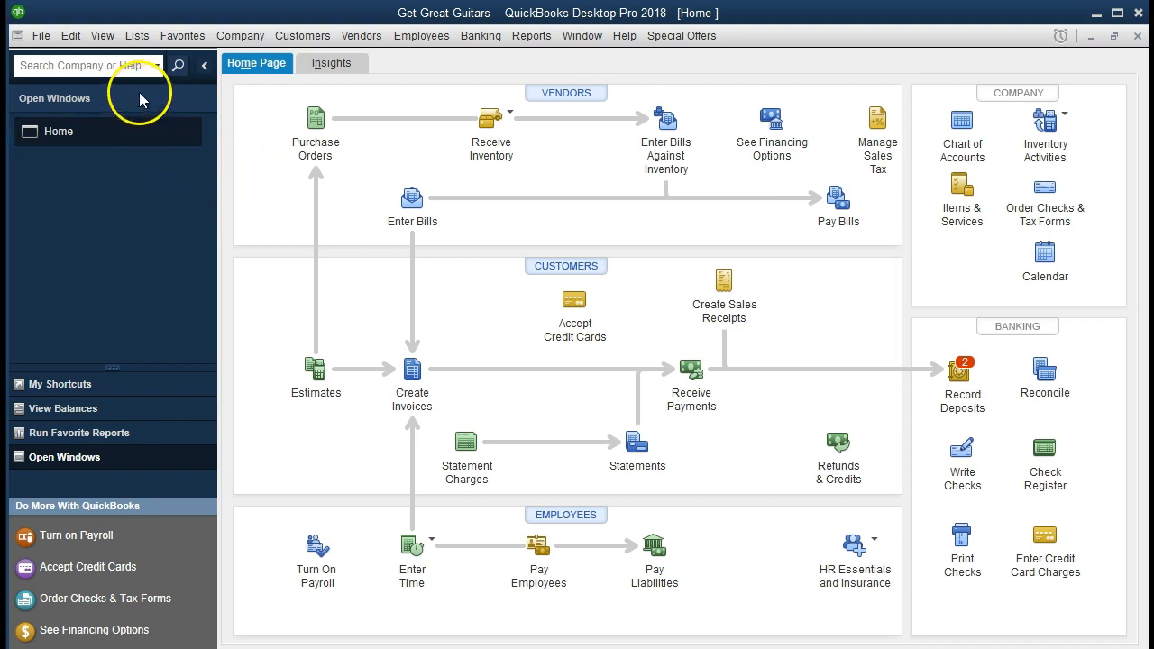
left_click(103, 36)
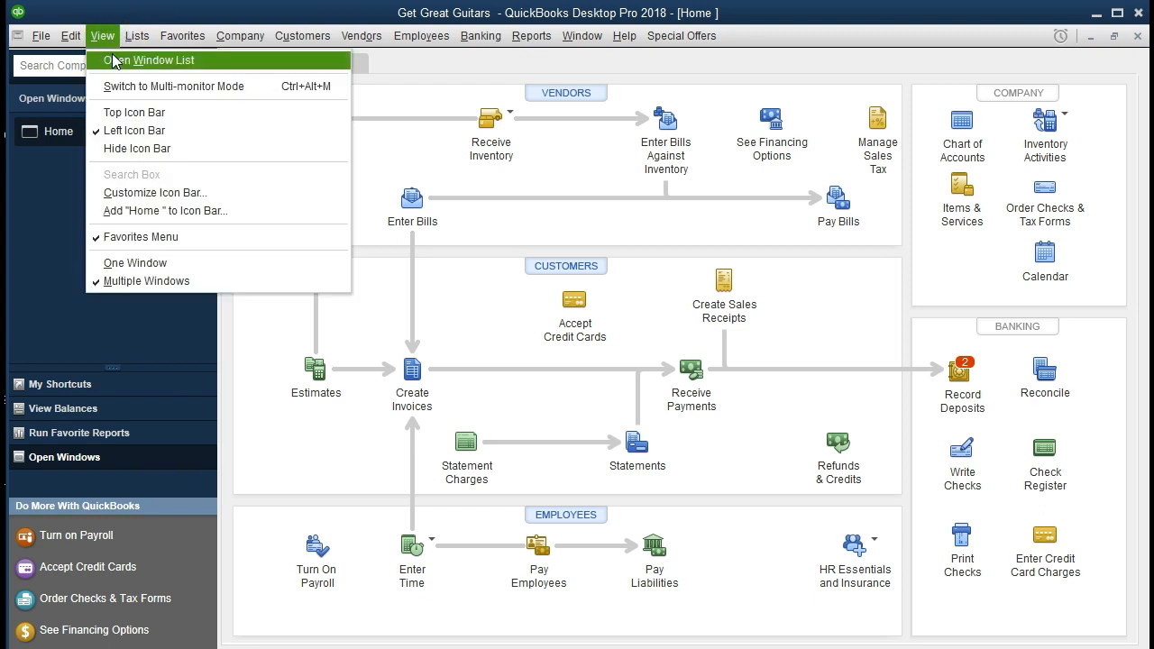
left_click(231, 40)
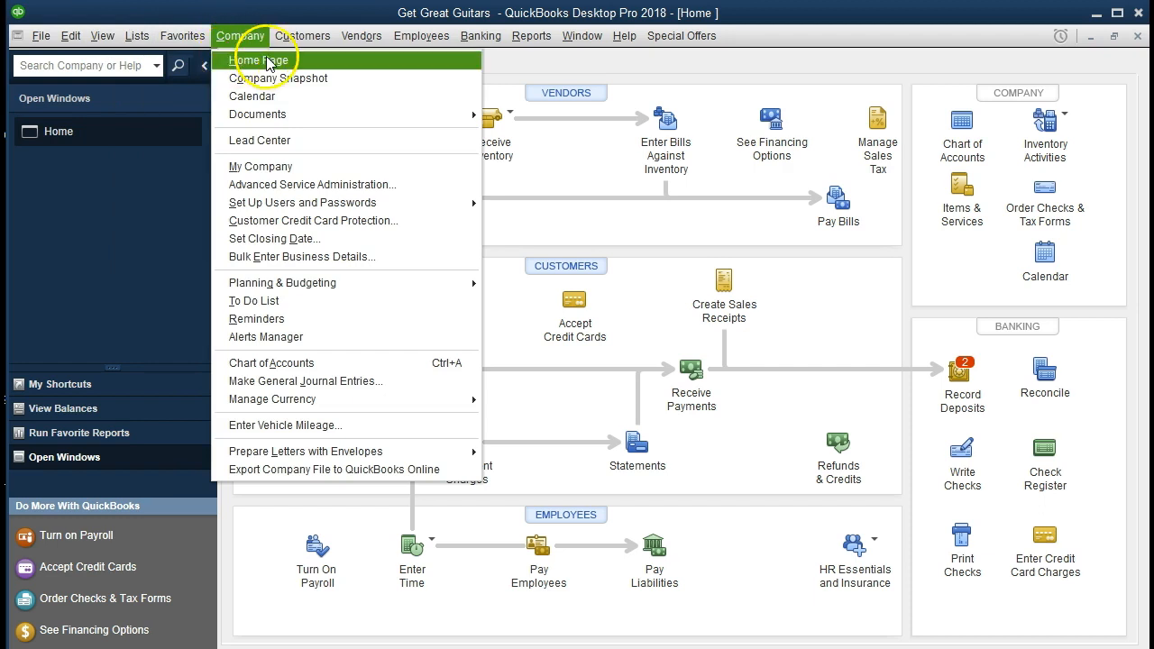
left_click(154, 197)
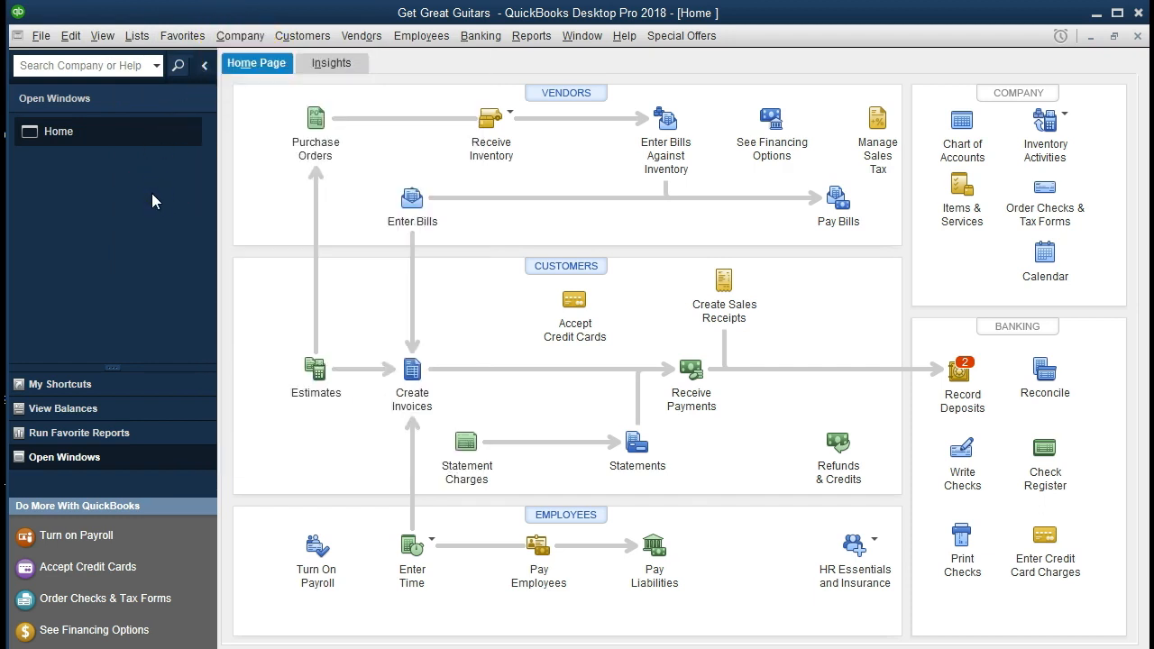
left_click(314, 184)
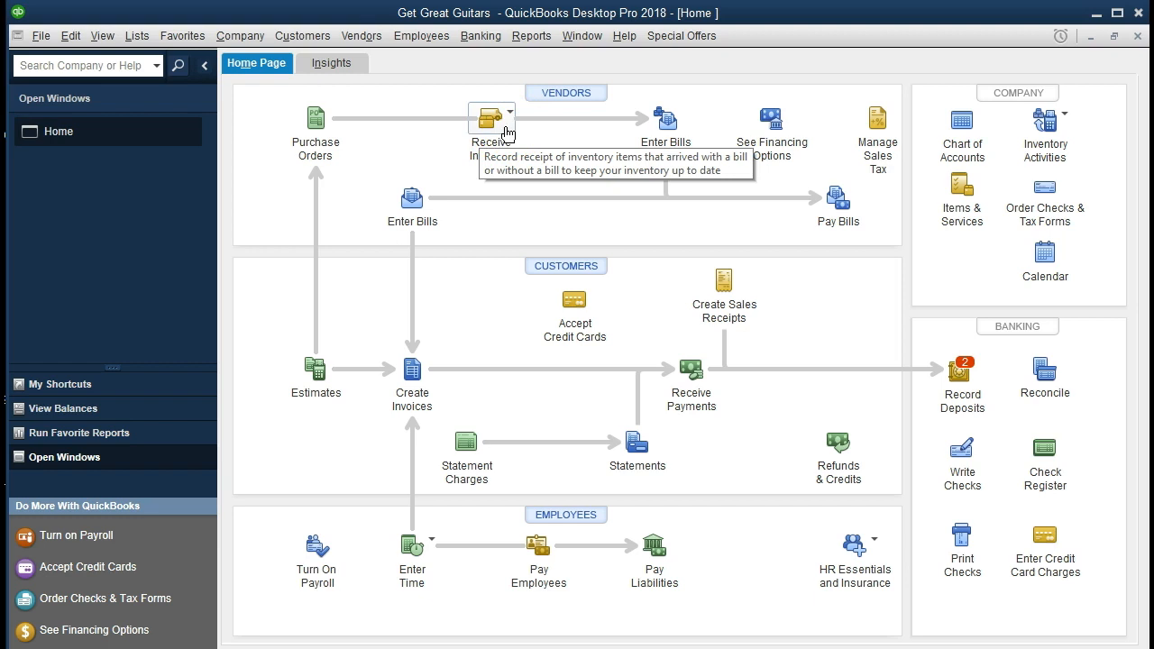
Start receiving inventory with a bill and choose Fender as the vendor.
left_click(510, 132)
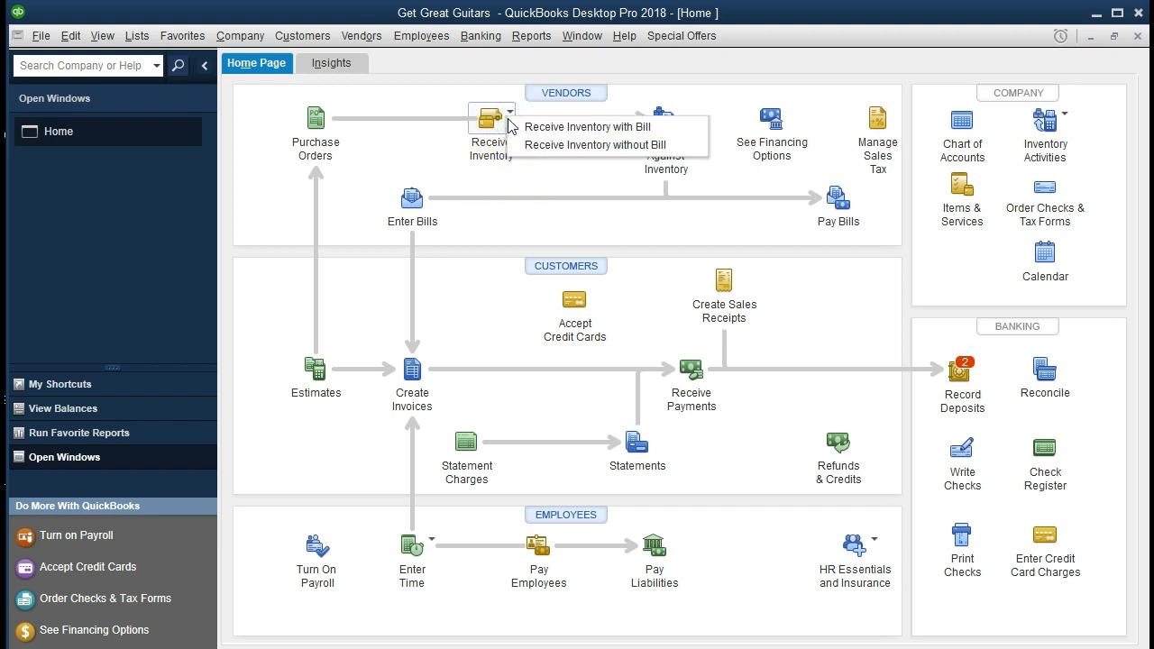
left_click(669, 129)
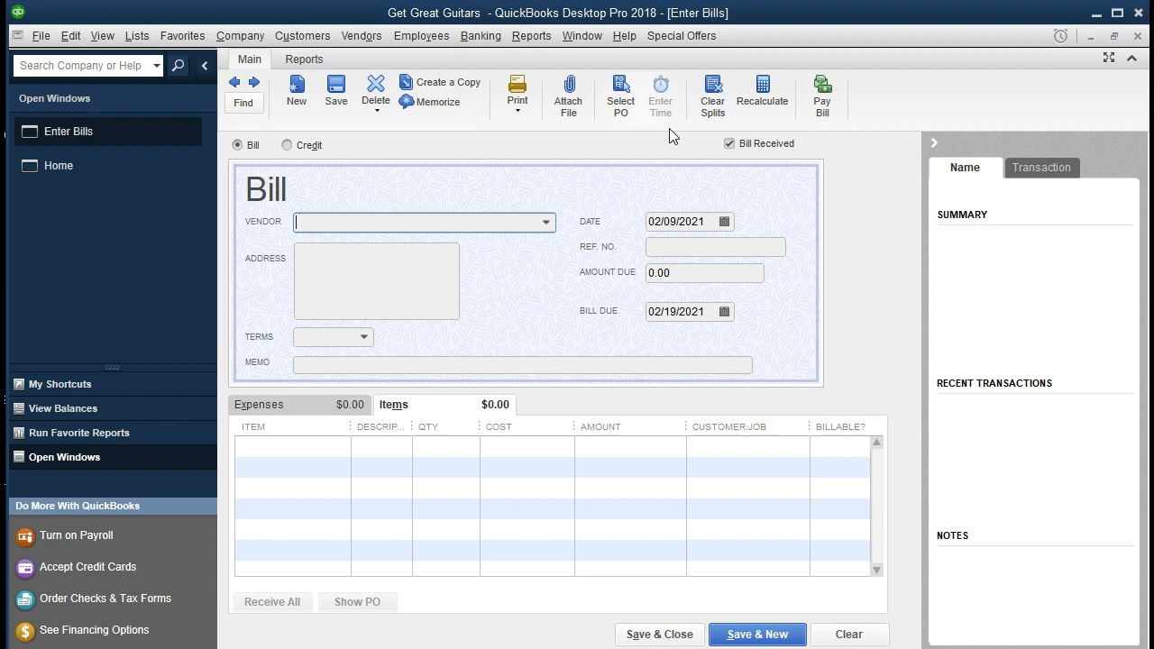
left_click(541, 225)
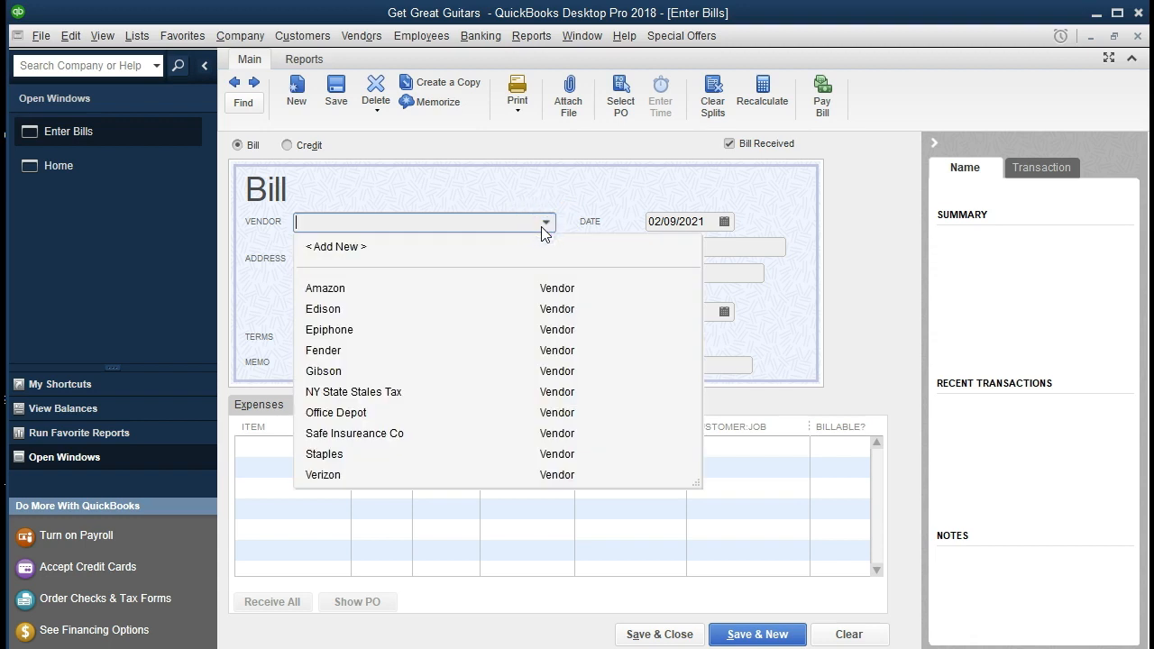
type("Fender")
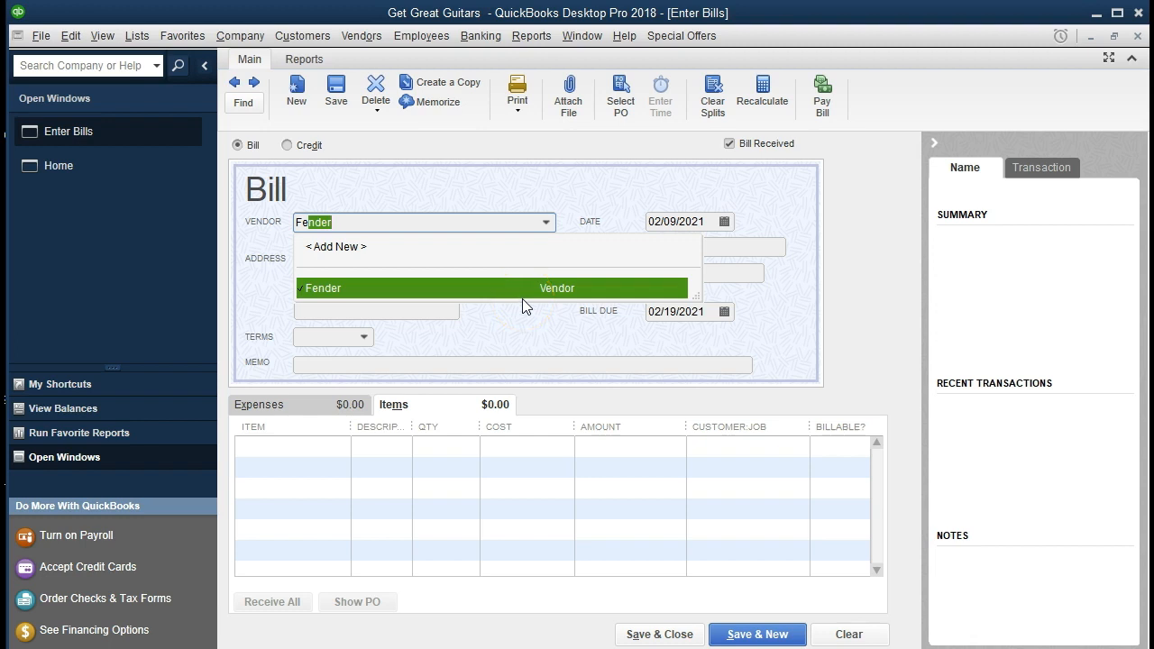
left_click(522, 299)
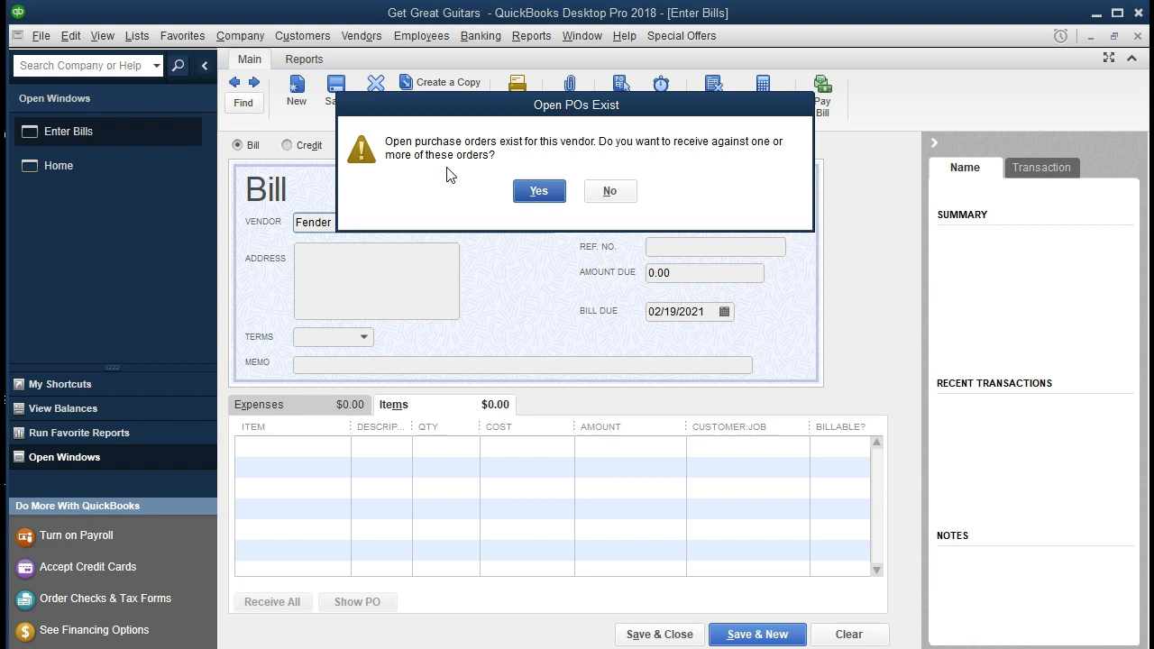
Receive the bill against Fender's open purchase order 1003 dated 02/09/2021.
left_click(537, 190)
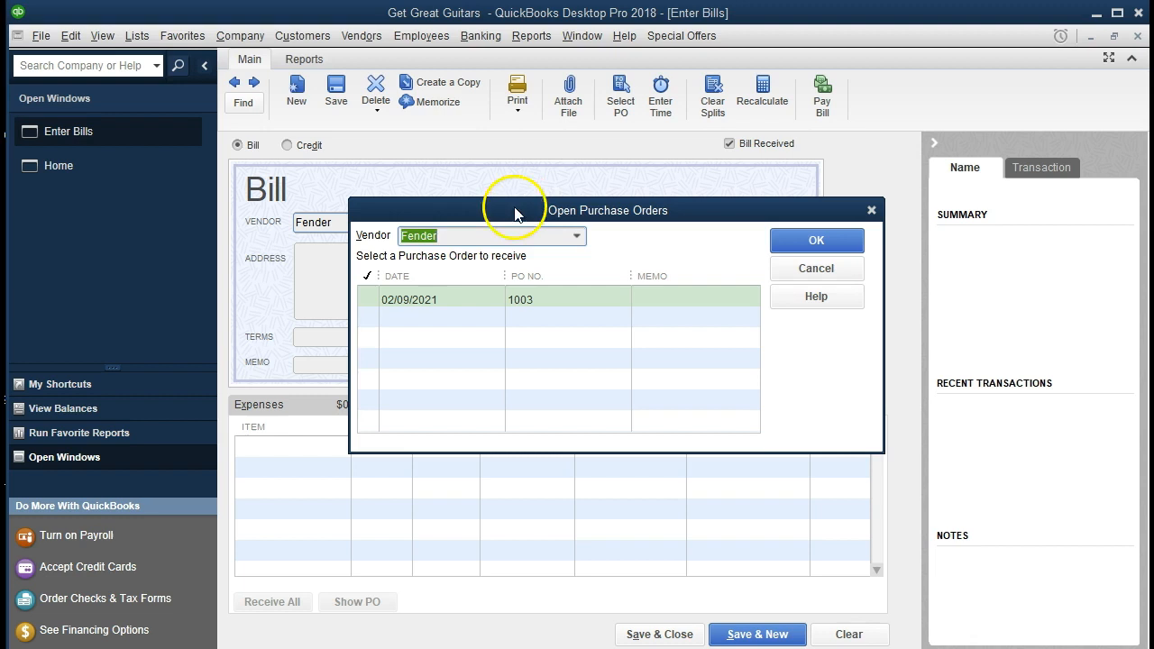
left_click(369, 299)
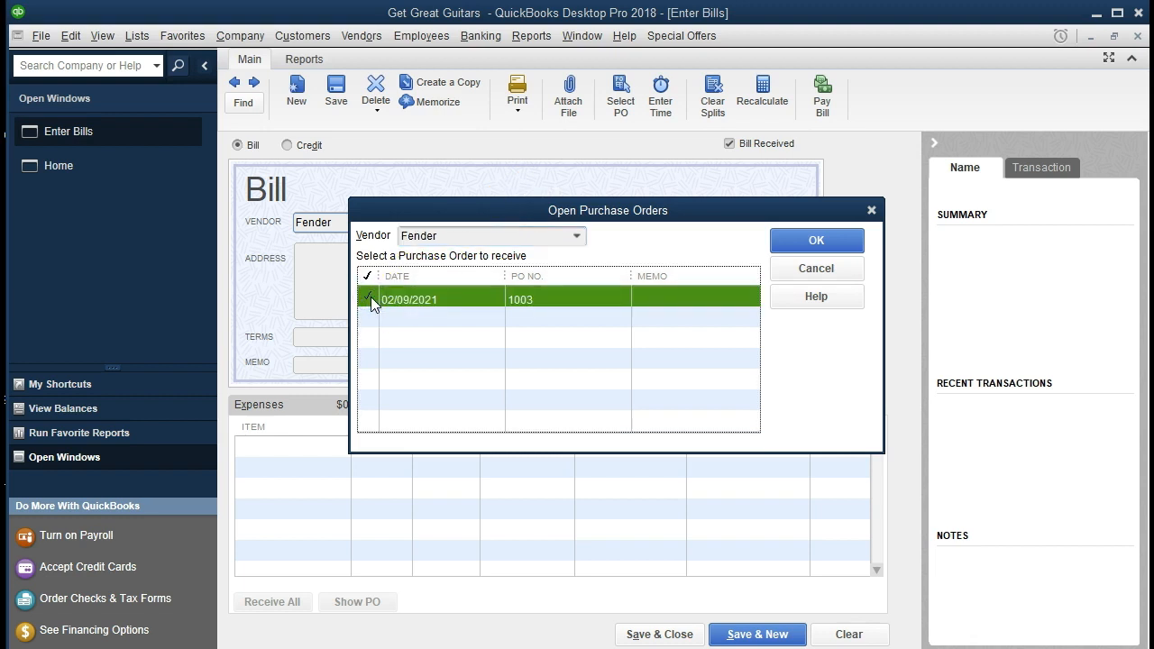
left_click(785, 233)
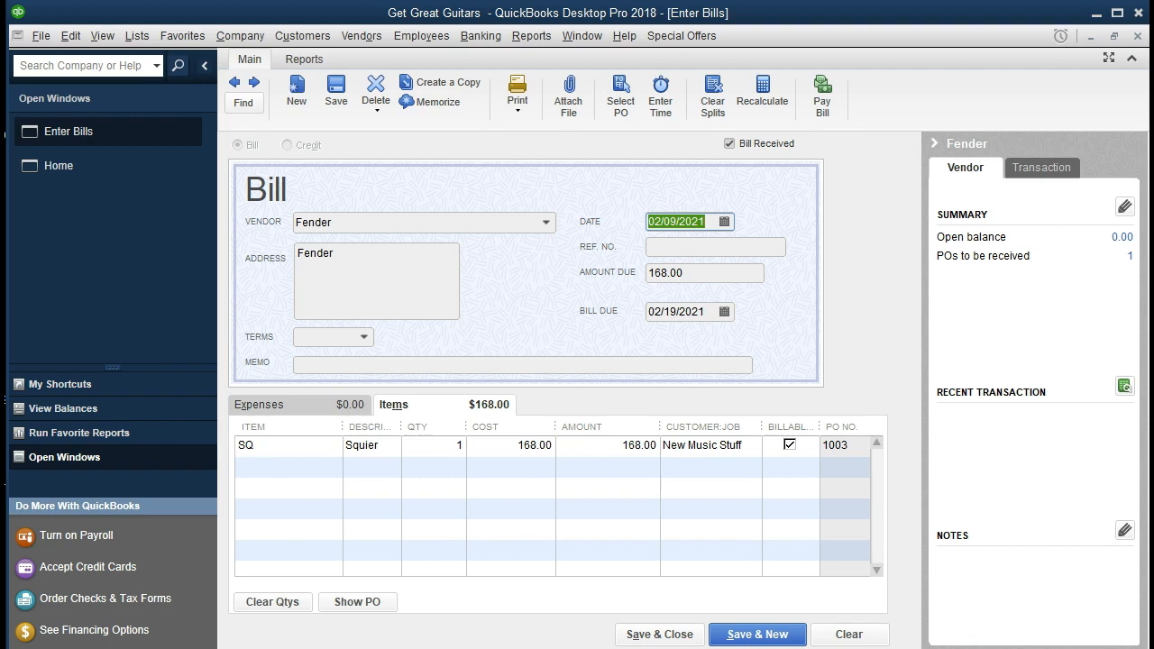
Set the Fender bill's date to 02/14/2021.
left_click(371, 222)
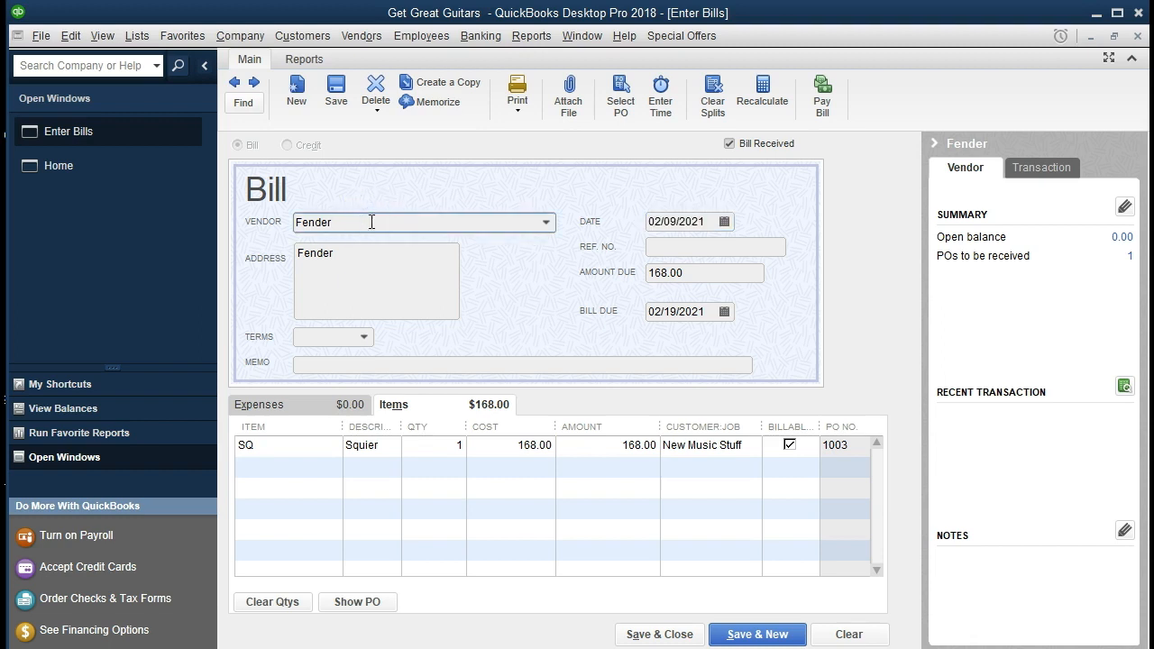
key("Tab")
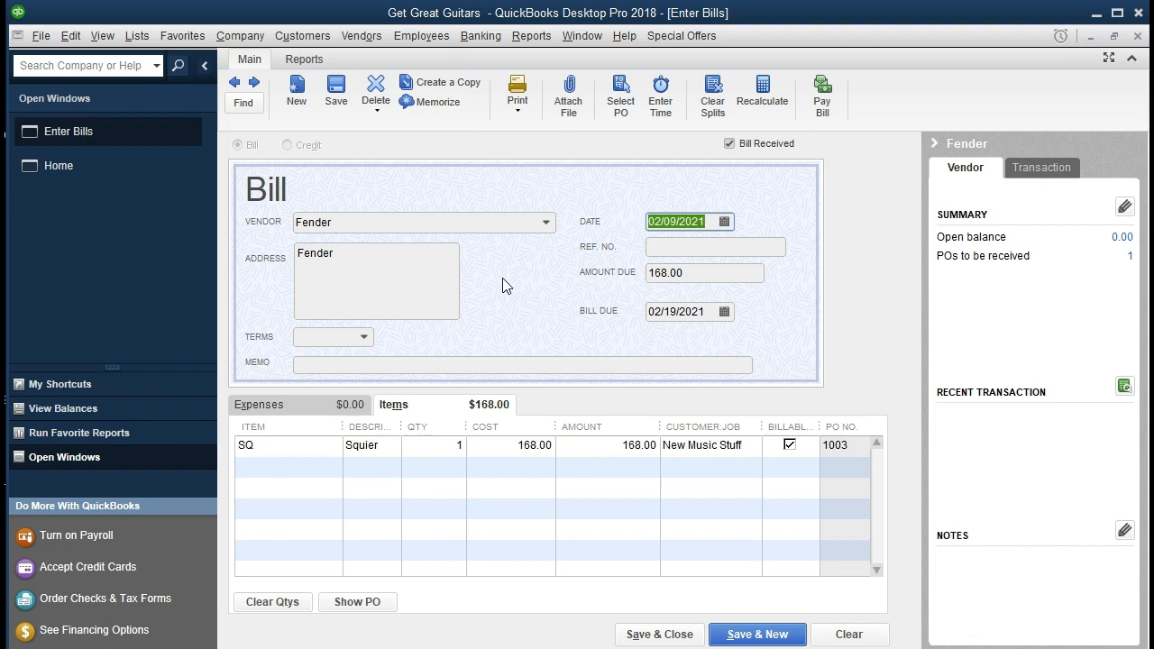
key("plus")
key("plus")
key("plus")
key("plus")
key("Tab")
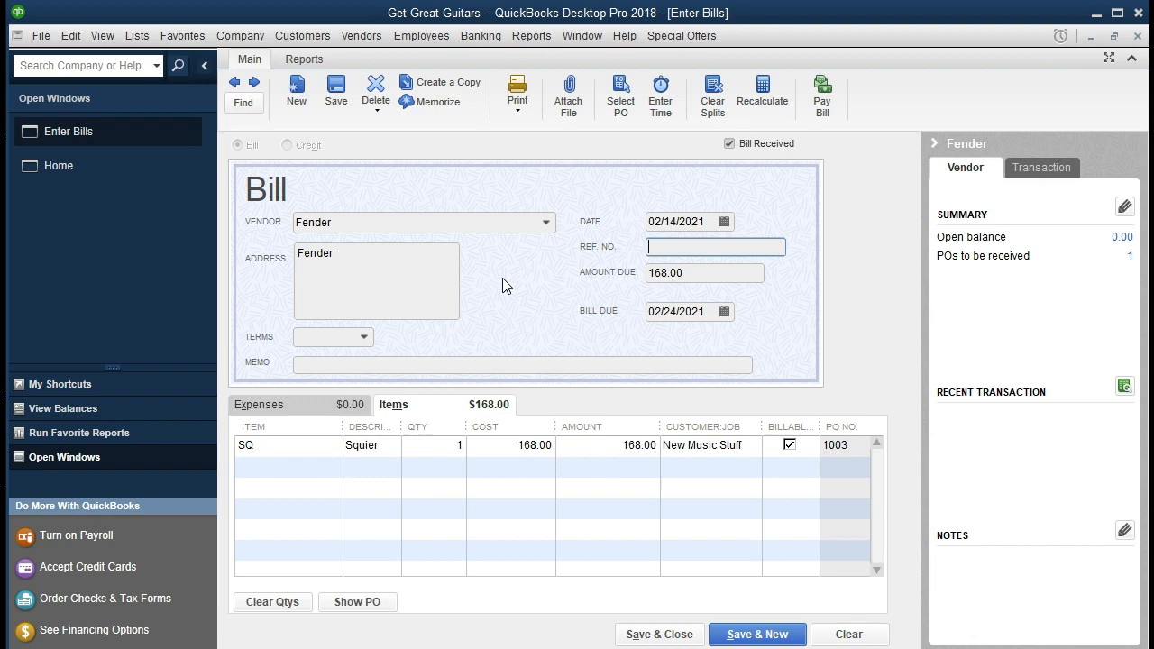
Review the bill's reference number, amount due, due date, terms and memo, and look at both its expense and item details.
key("Tab")
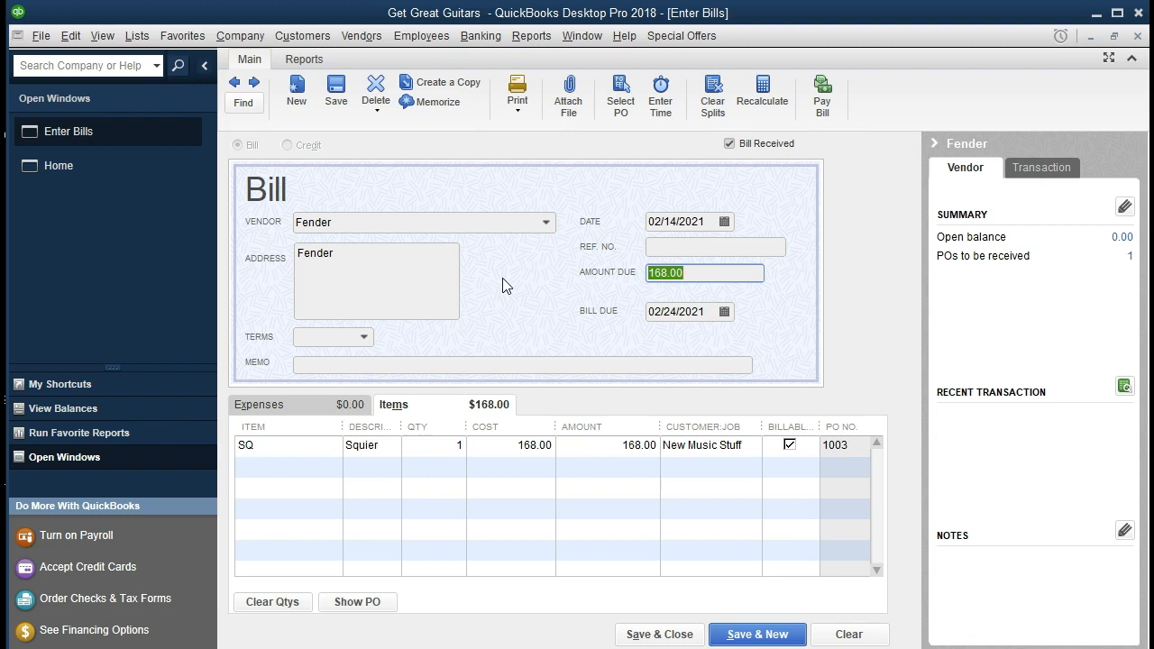
key("Tab")
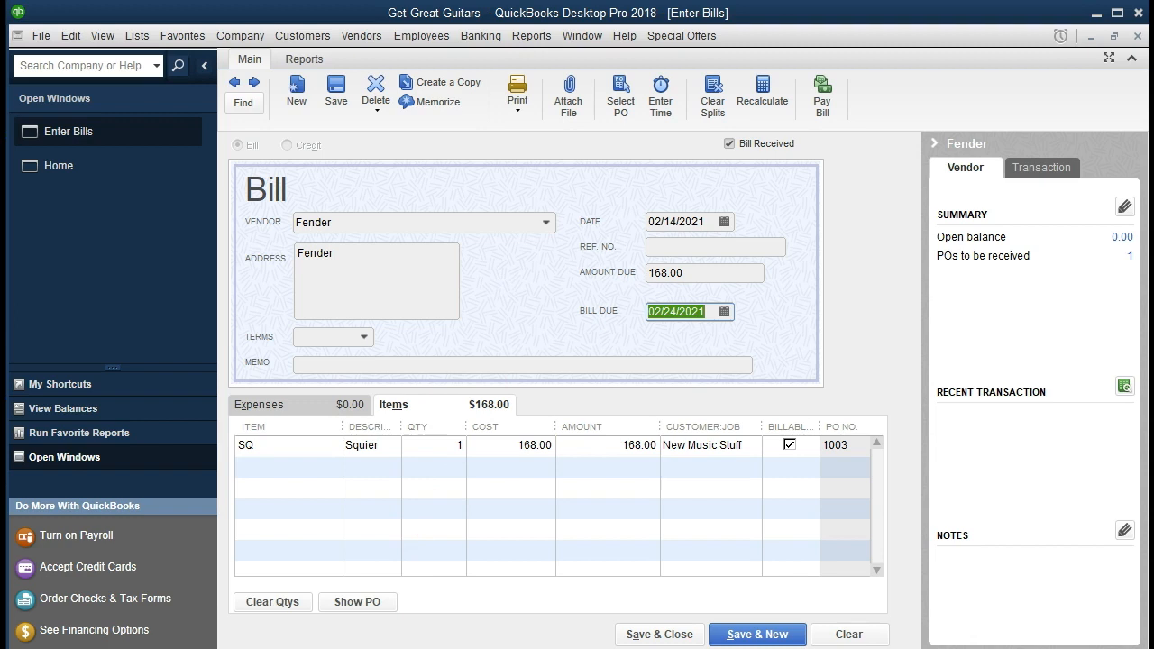
key("Tab")
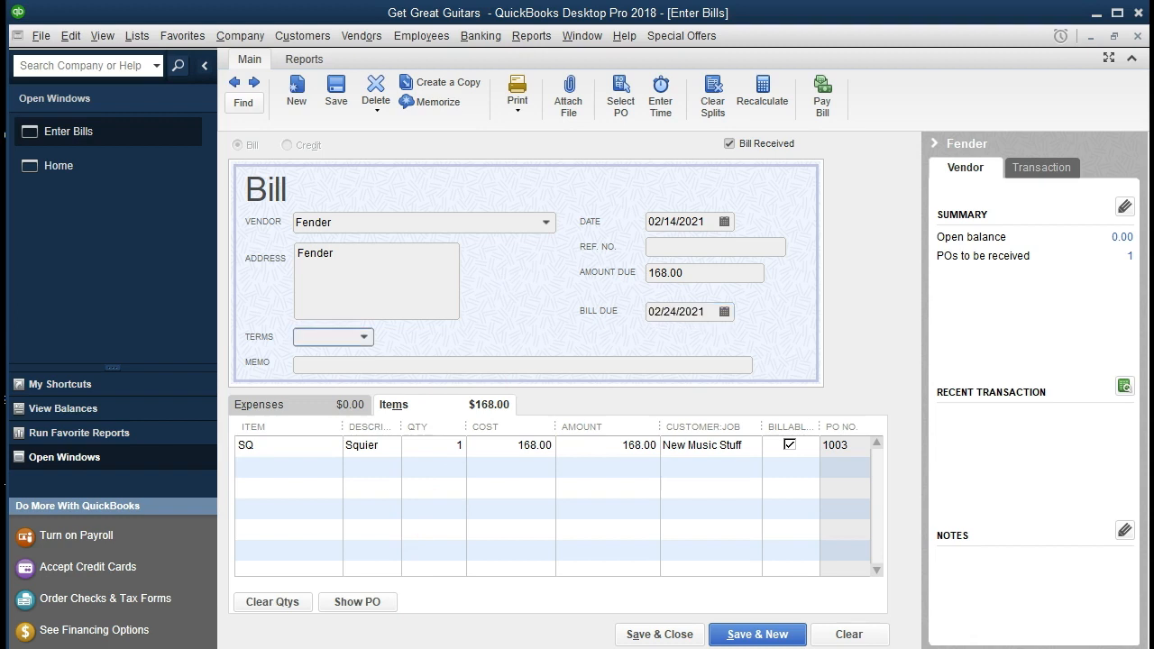
key("Tab")
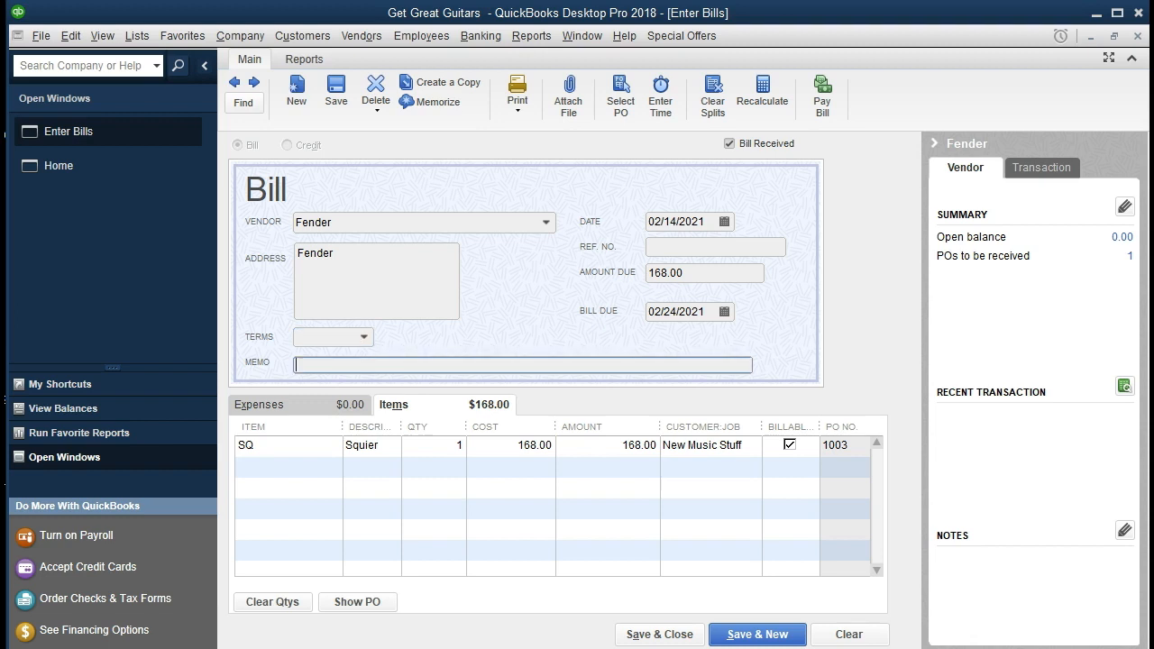
key("Tab")
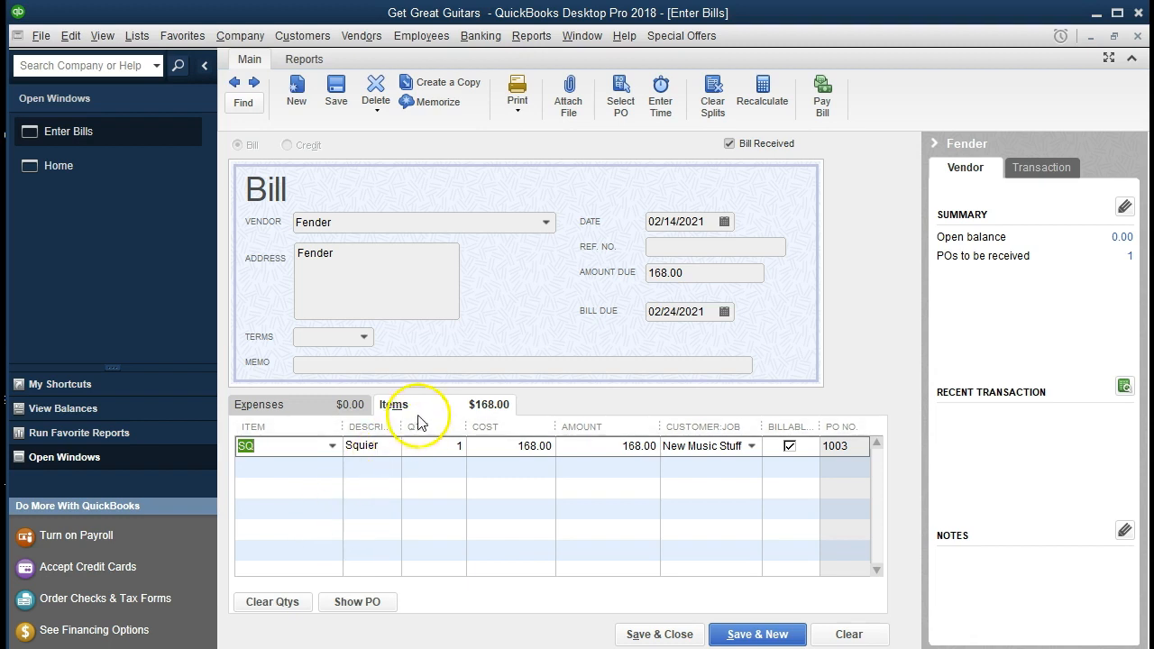
left_click(287, 406)
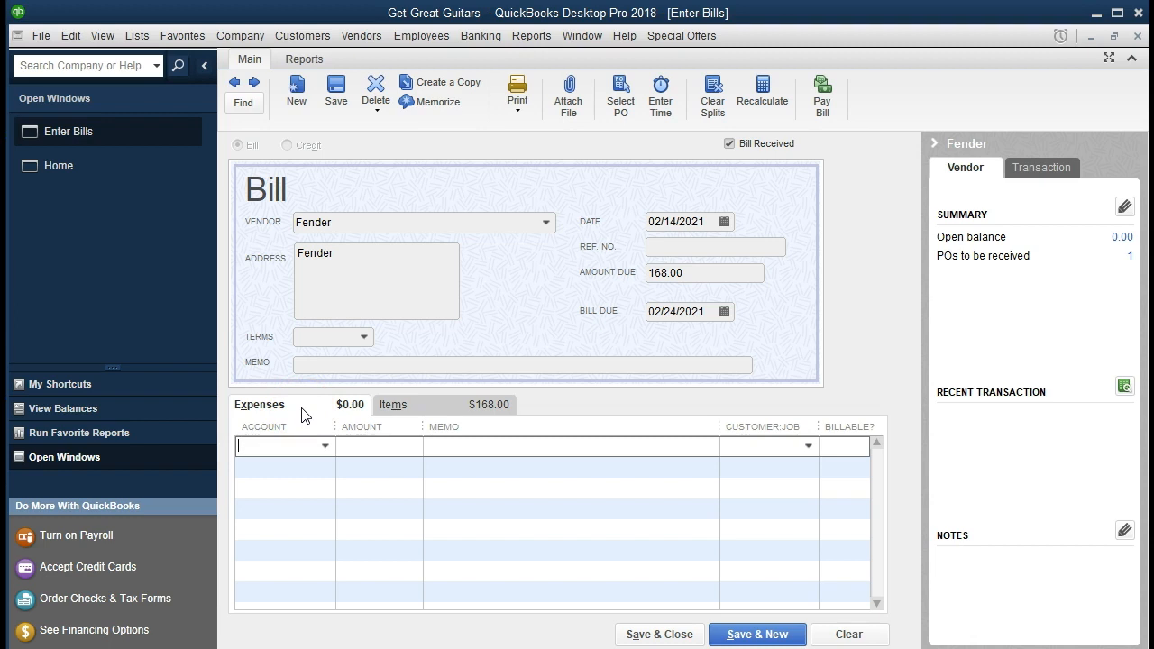
left_click(412, 410)
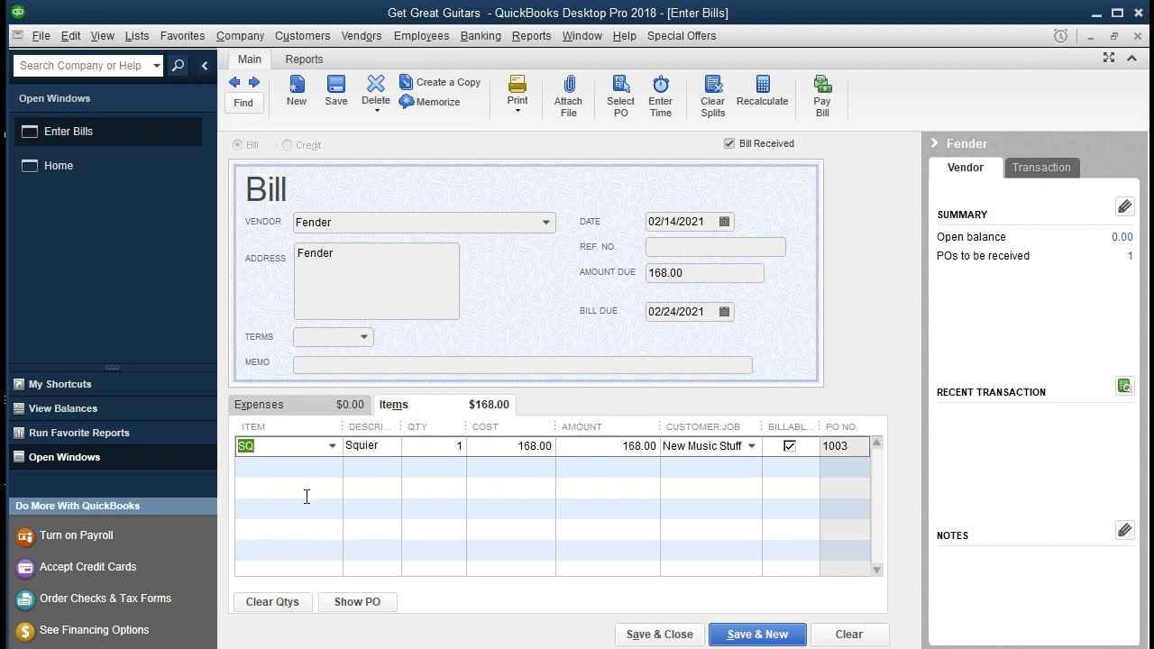
Go through the Squier item line, adjusting the Description, Amount and Customer:Job column widths, and save and close the bill.
key("Tab")
mouse_move(403, 427)
left_mouse_down()
mouse_move(439, 427)
mouse_move(422, 427)
left_mouse_up()
key("Tab")
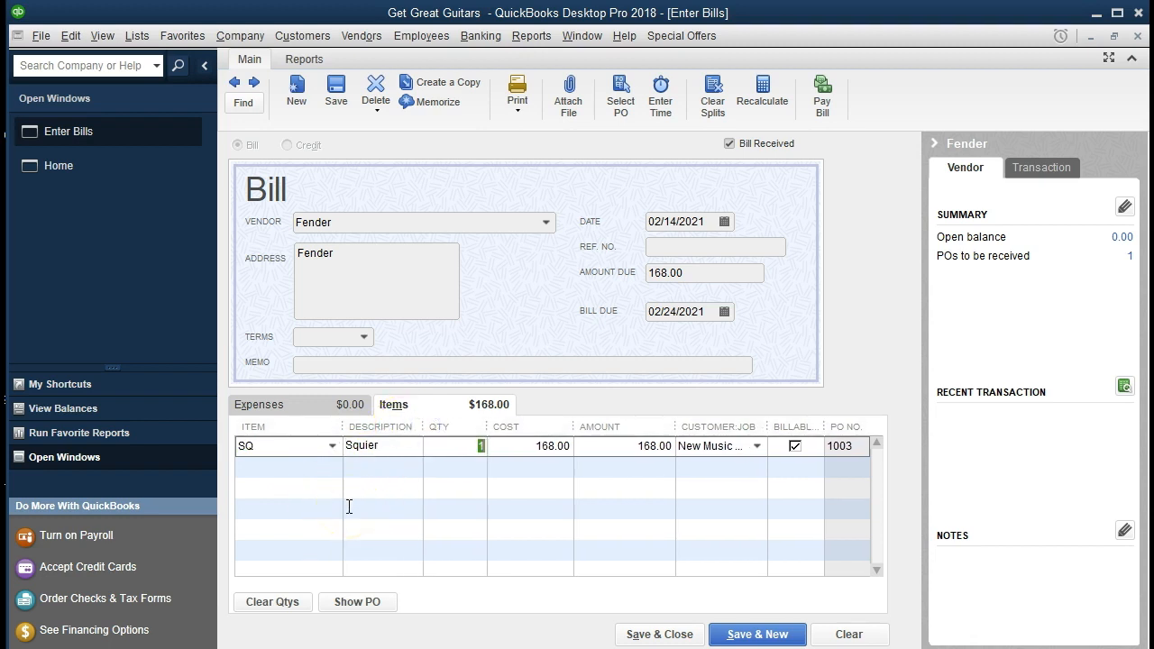
key("Tab")
key("Tab")
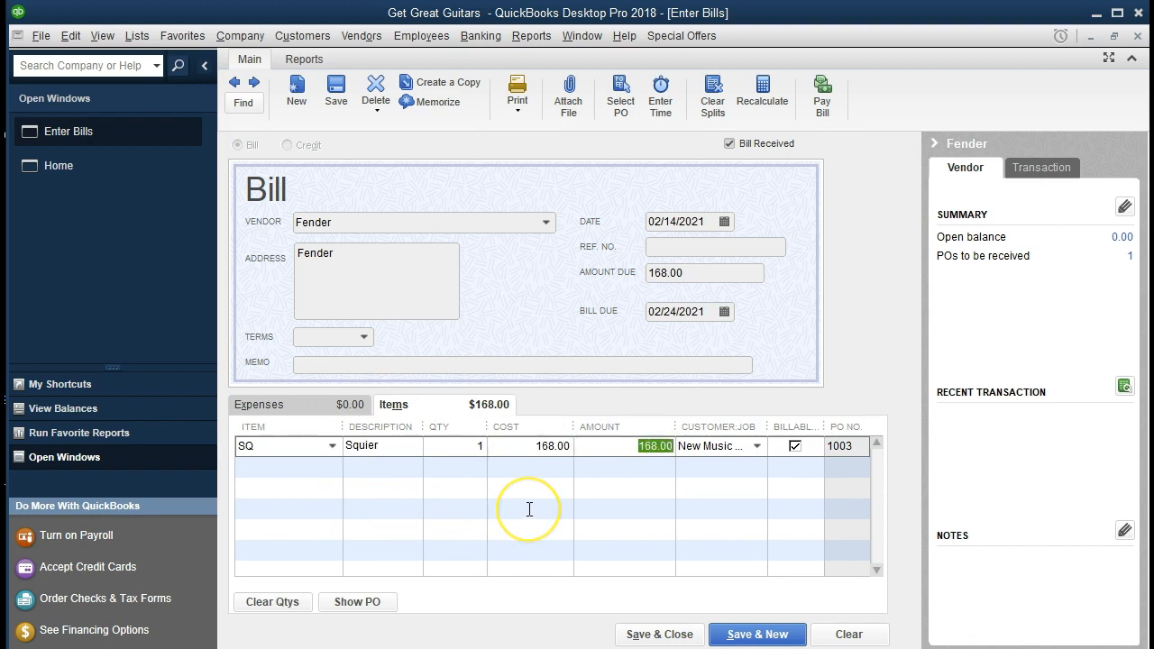
key("Tab")
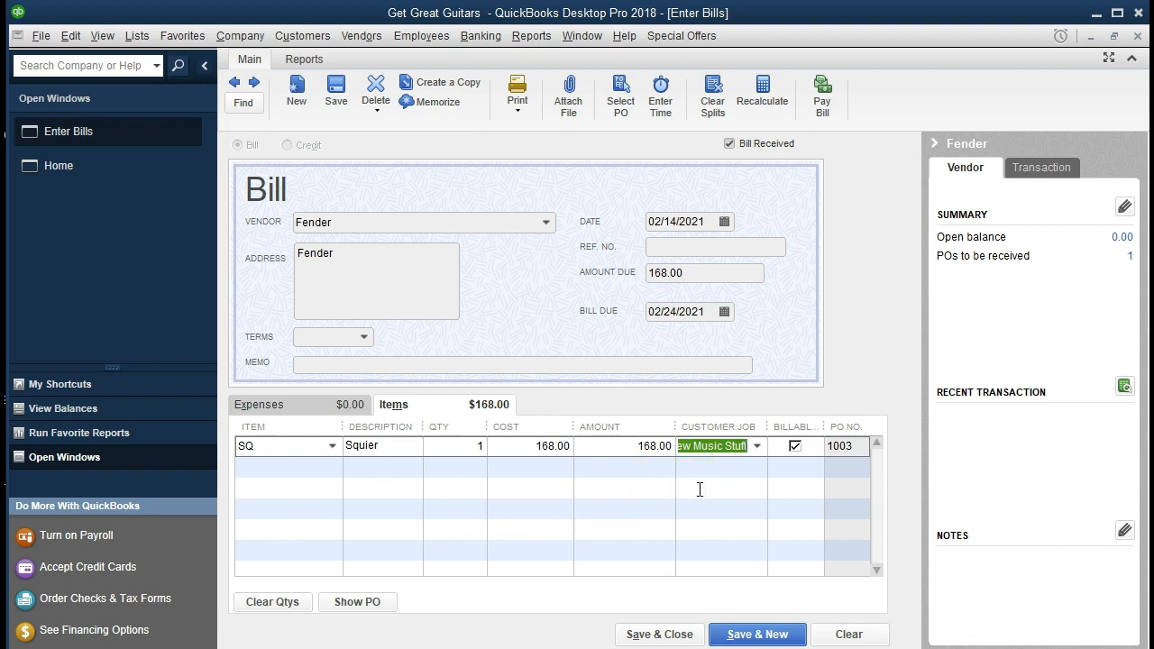
key("Tab")
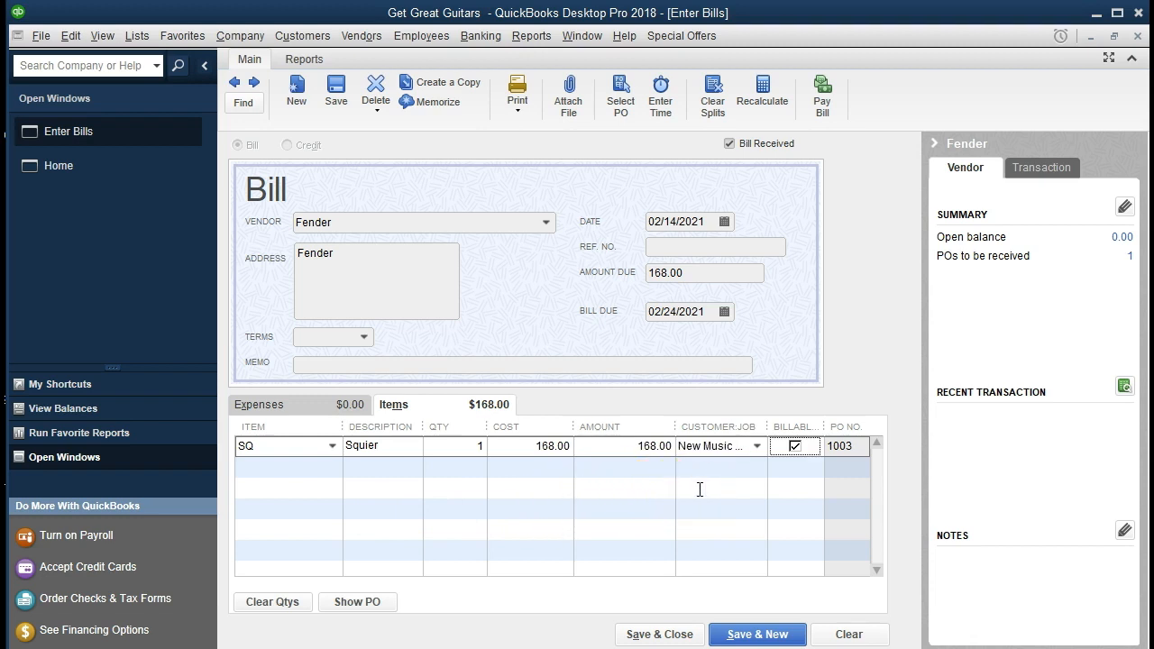
mouse_move(767, 426)
left_mouse_down()
mouse_move(783, 427)
mouse_move(762, 425)
left_mouse_up()
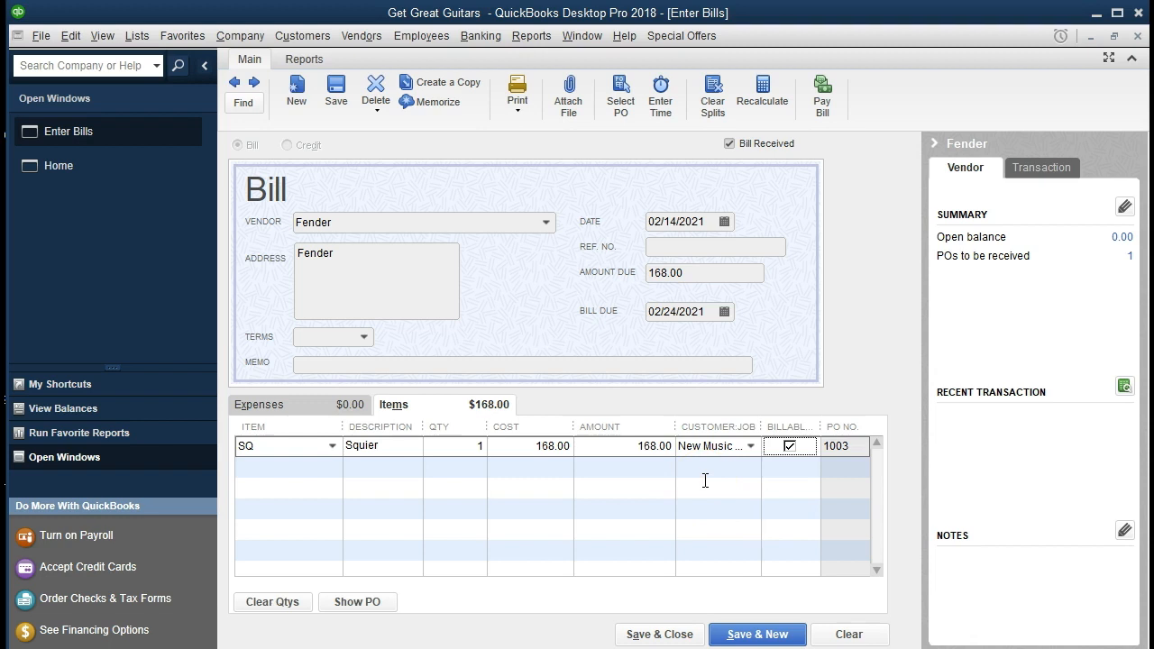
left_click_drag(676, 430, 646, 436)
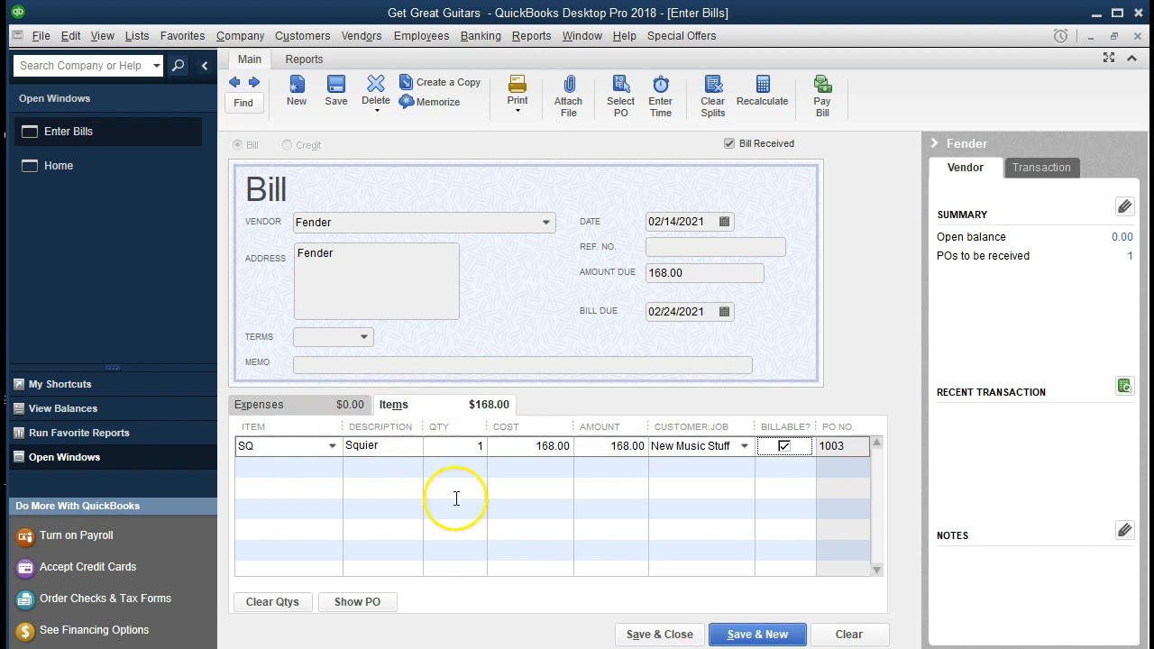
left_click(637, 634)
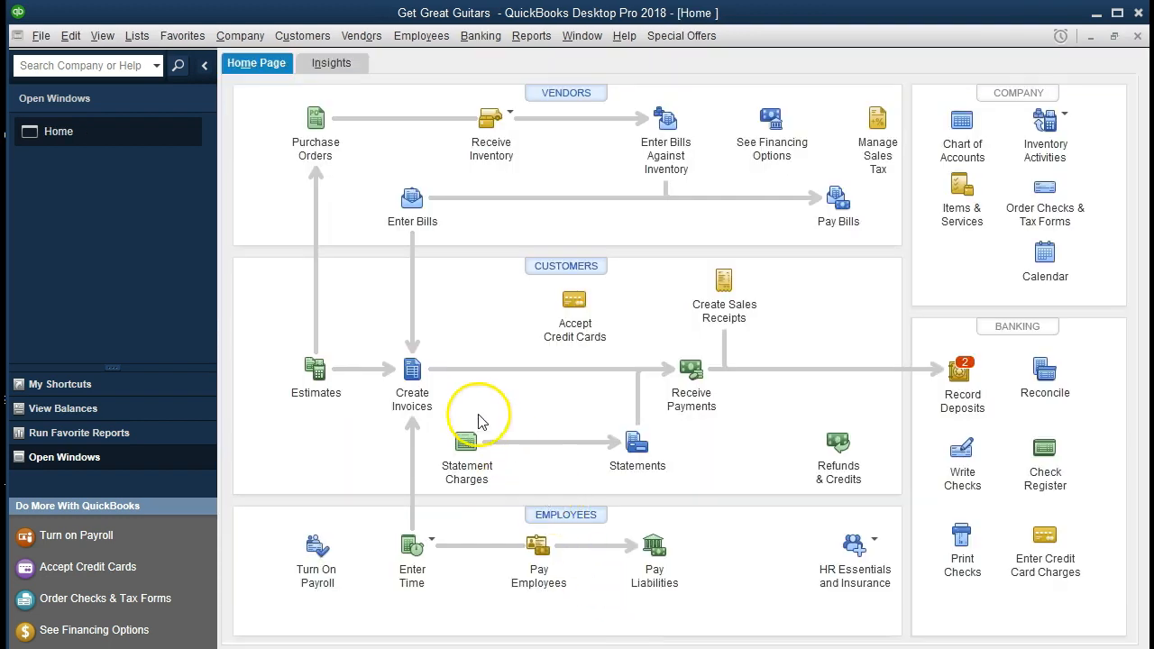
Look up purchase order 1003 for Fender to check its receipt status, and close it.
left_click(307, 133)
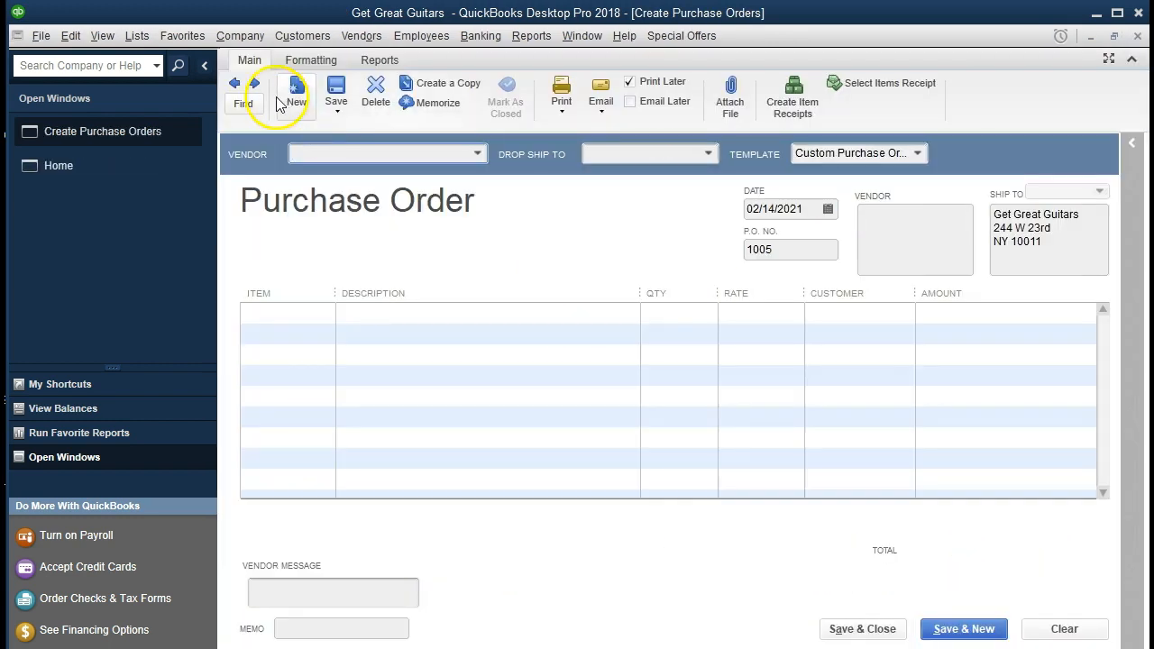
left_click(234, 83)
left_click(234, 83)
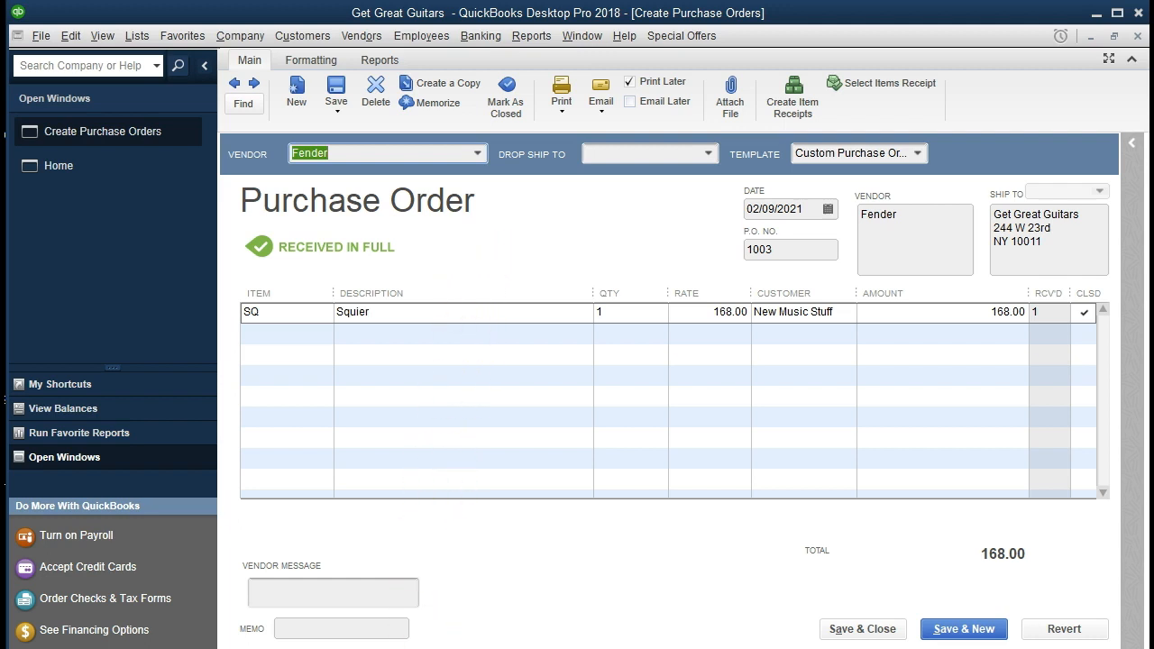
left_click(1138, 36)
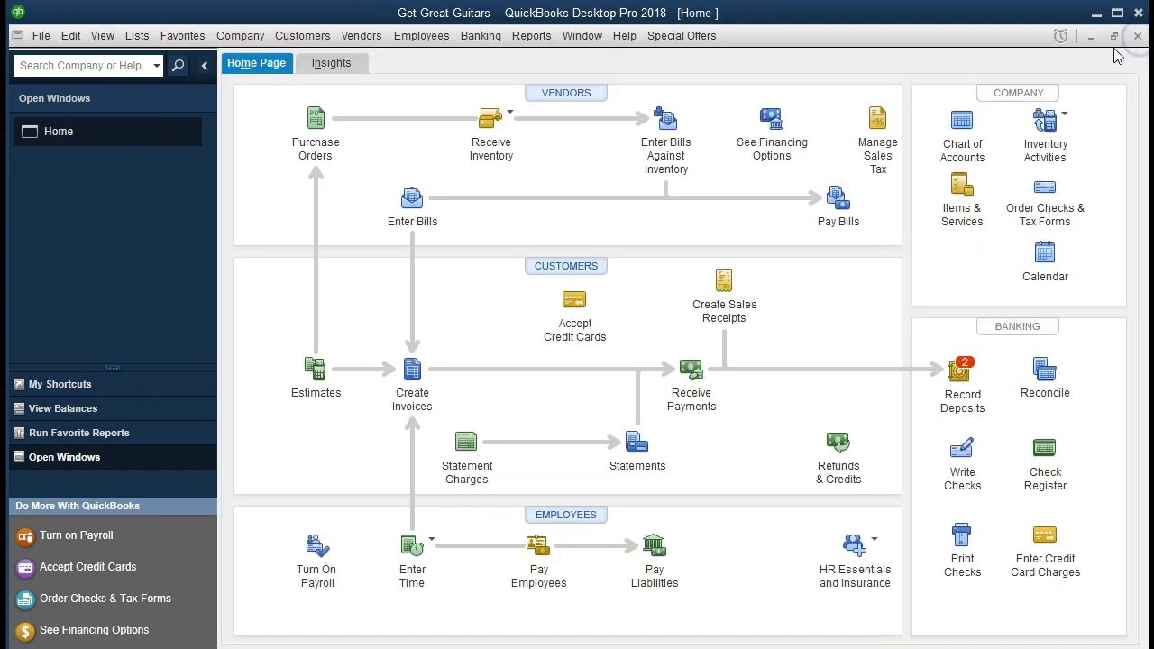
Open the standard Balance Sheet report.
left_click(530, 36)
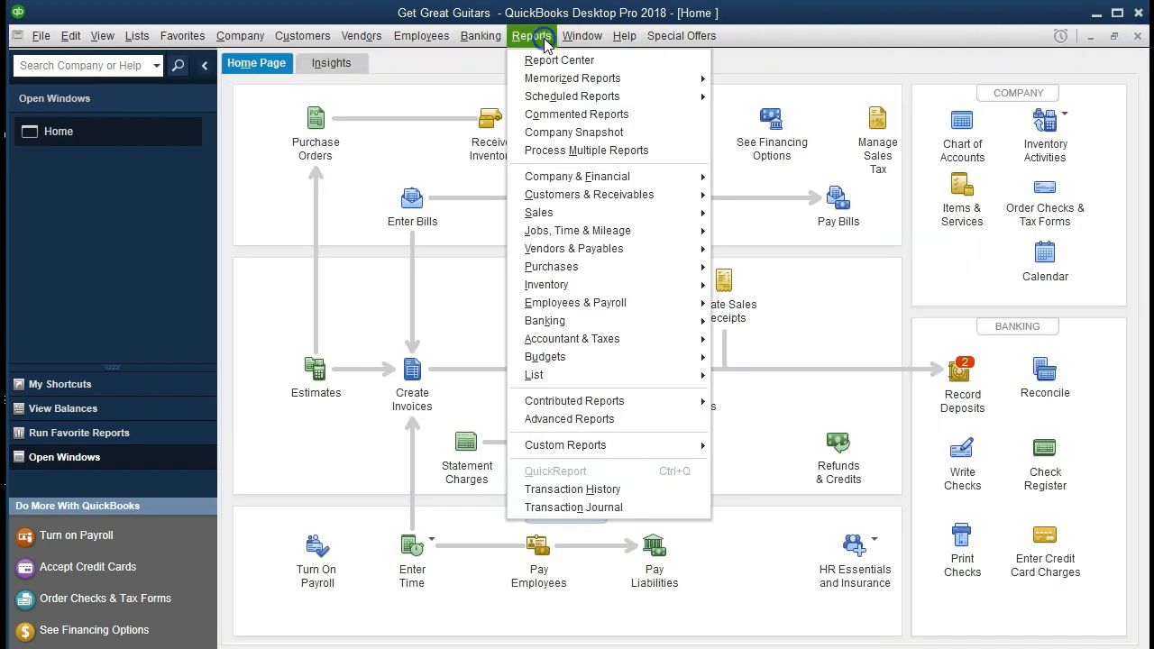
mouse_move(656, 175)
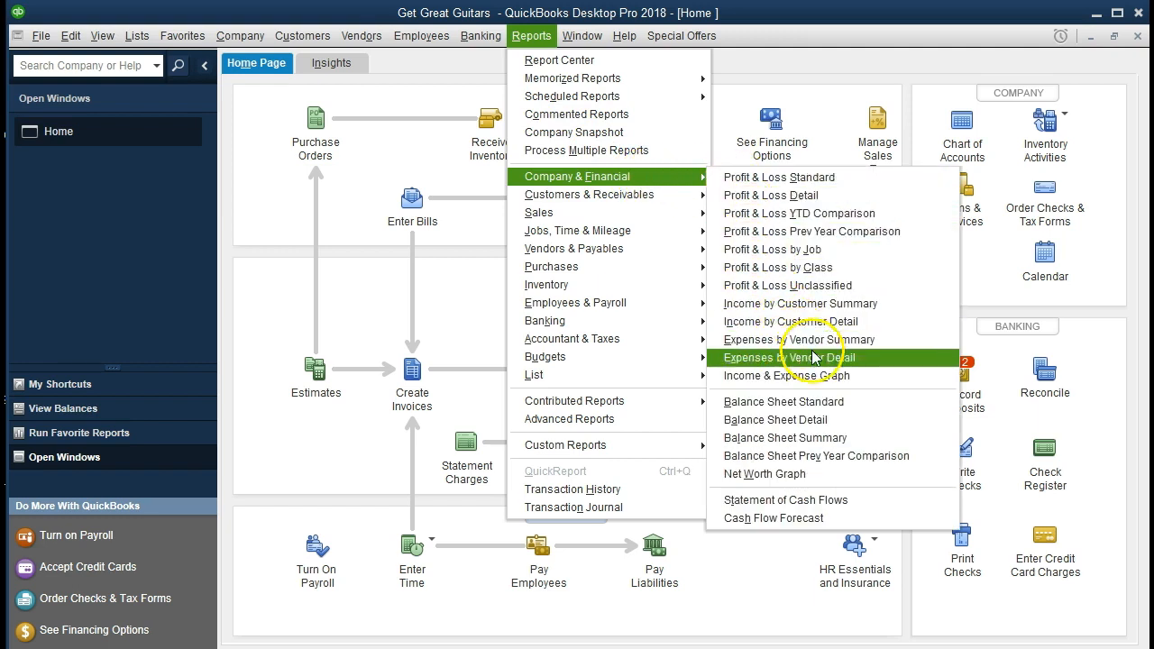
left_click(872, 405)
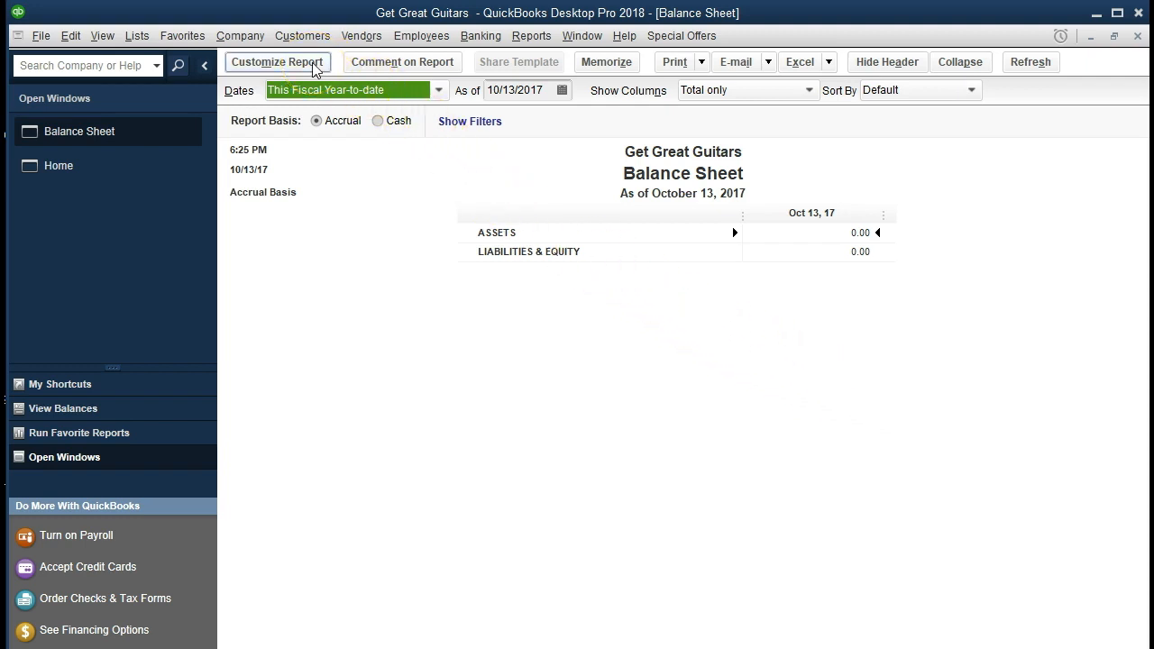
Set the Balance Sheet report's date range from 01/01/2021 to 12/31/2021.
left_click(276, 62)
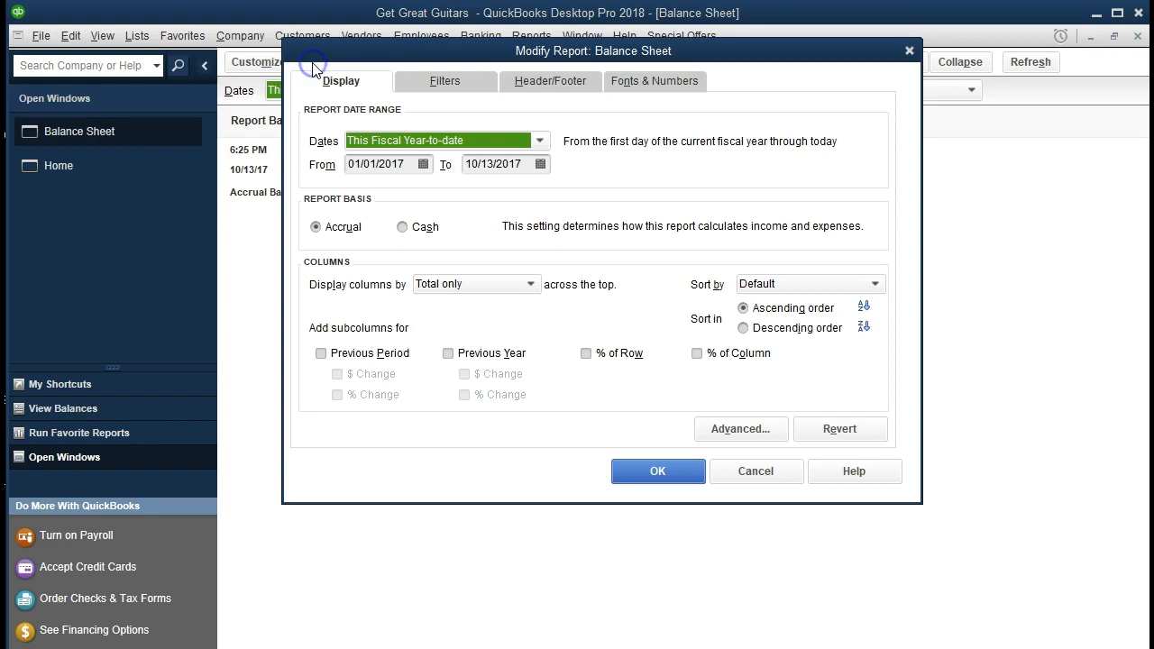
key("Tab")
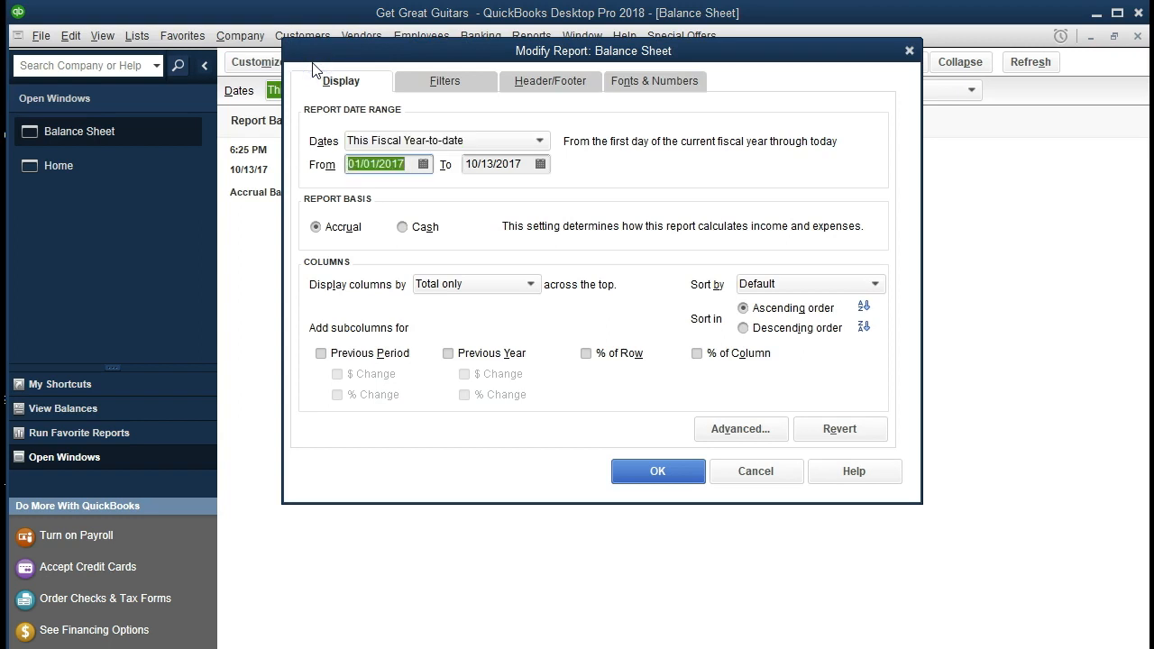
type("01/01/2021")
key("Tab")
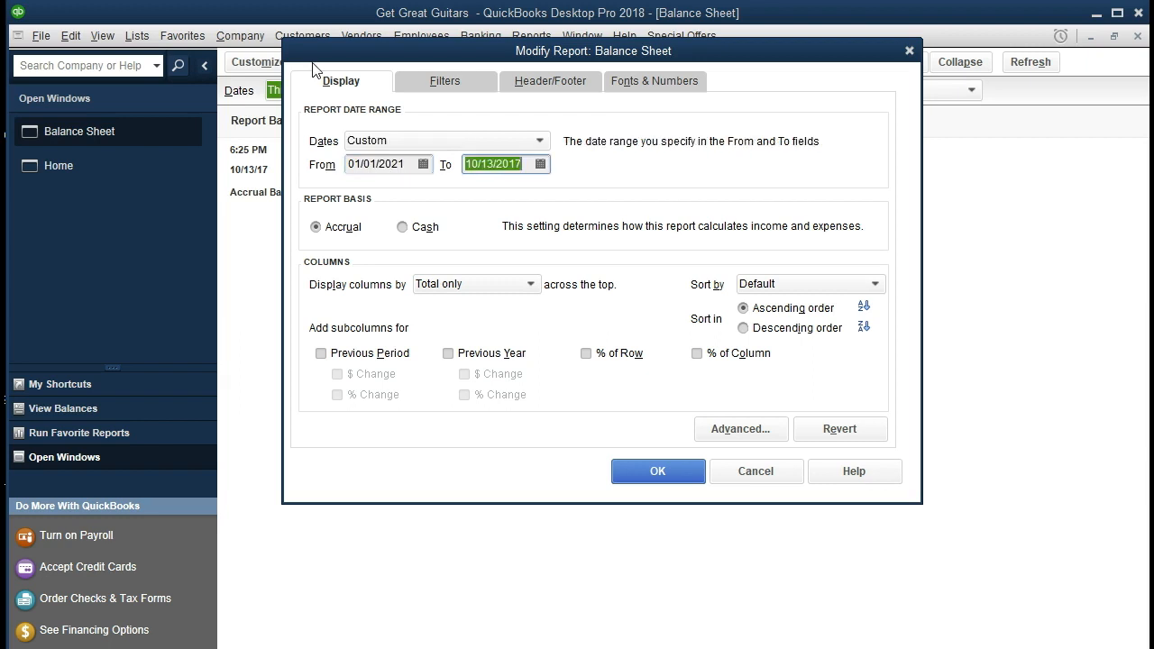
type("123121")
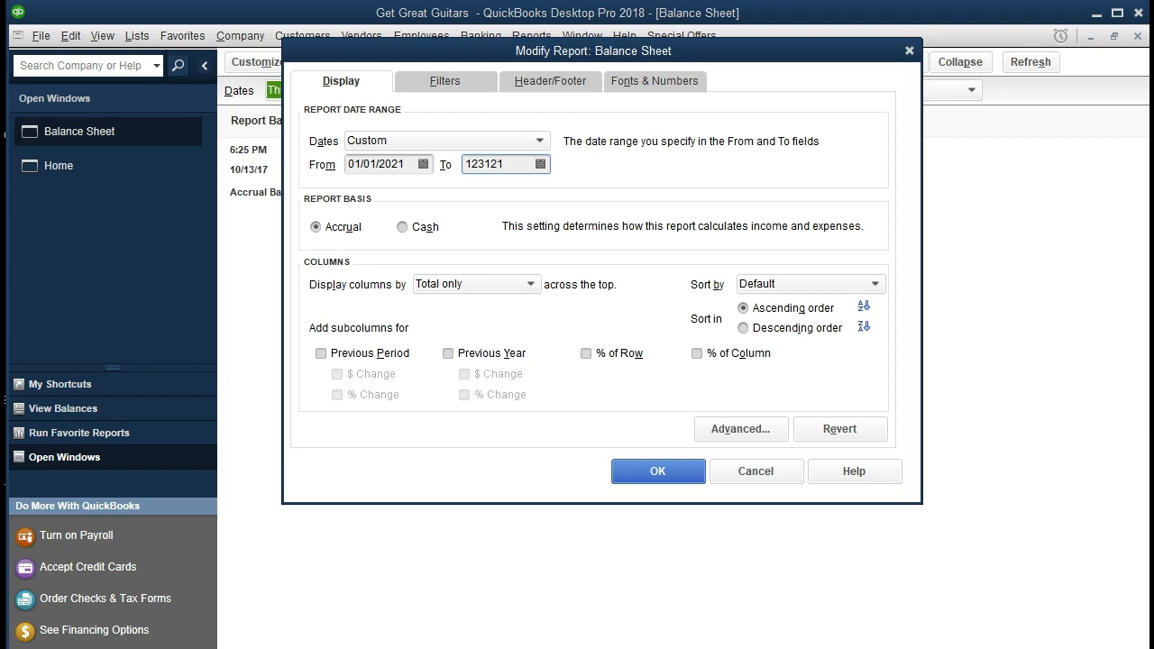
key("Tab")
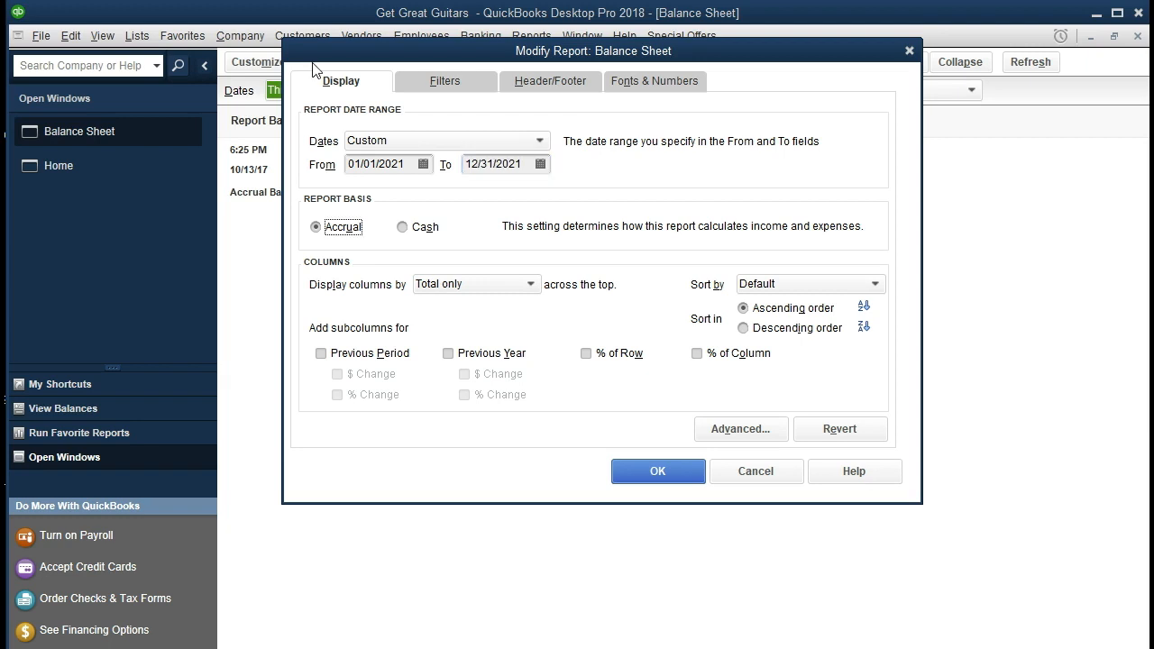
left_click(622, 477)
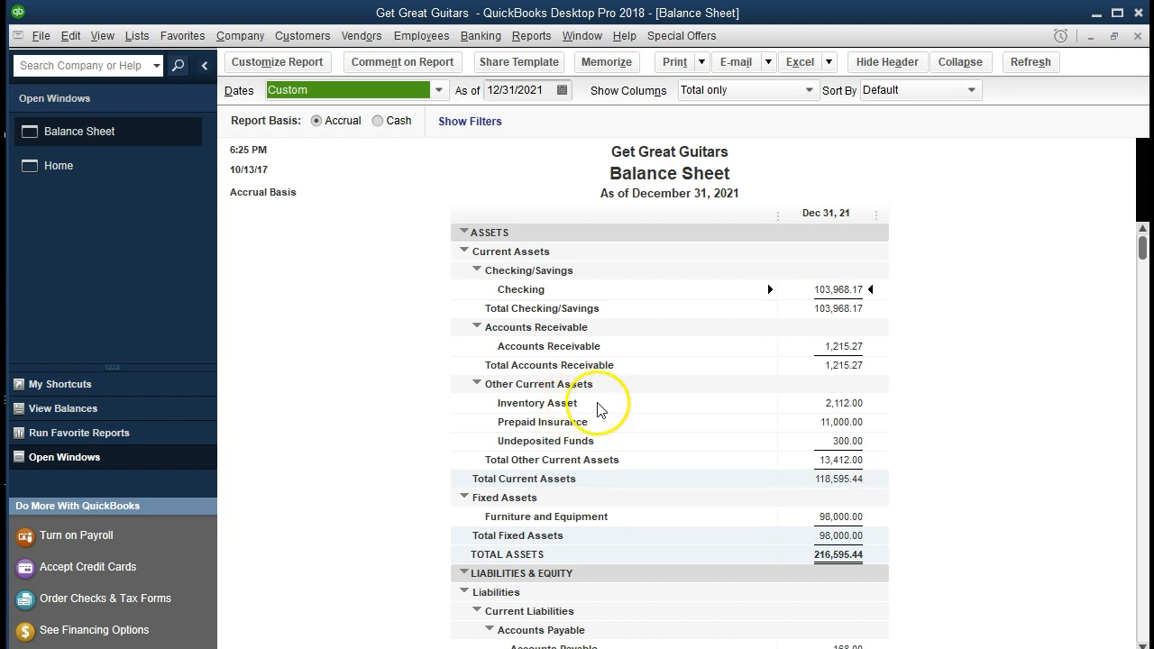
Trace the Balance Sheet's Inventory Asset balance to the 02/14/2021 Squier bill, then close the bill and the transaction detail.
left_click(845, 404)
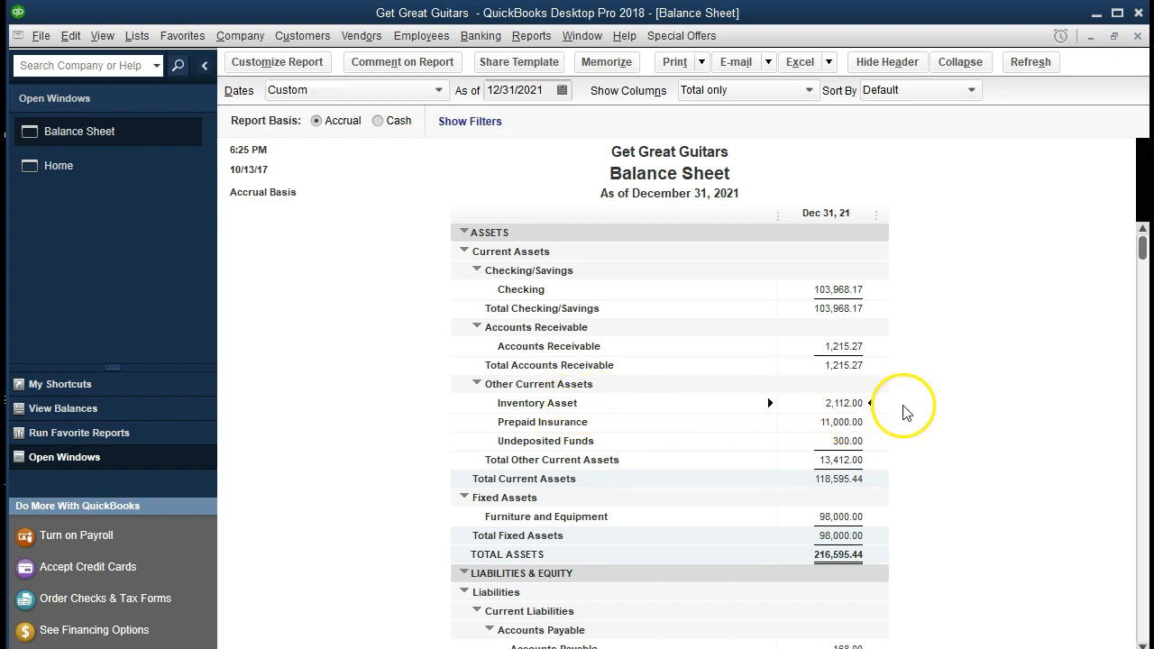
double_click(850, 404)
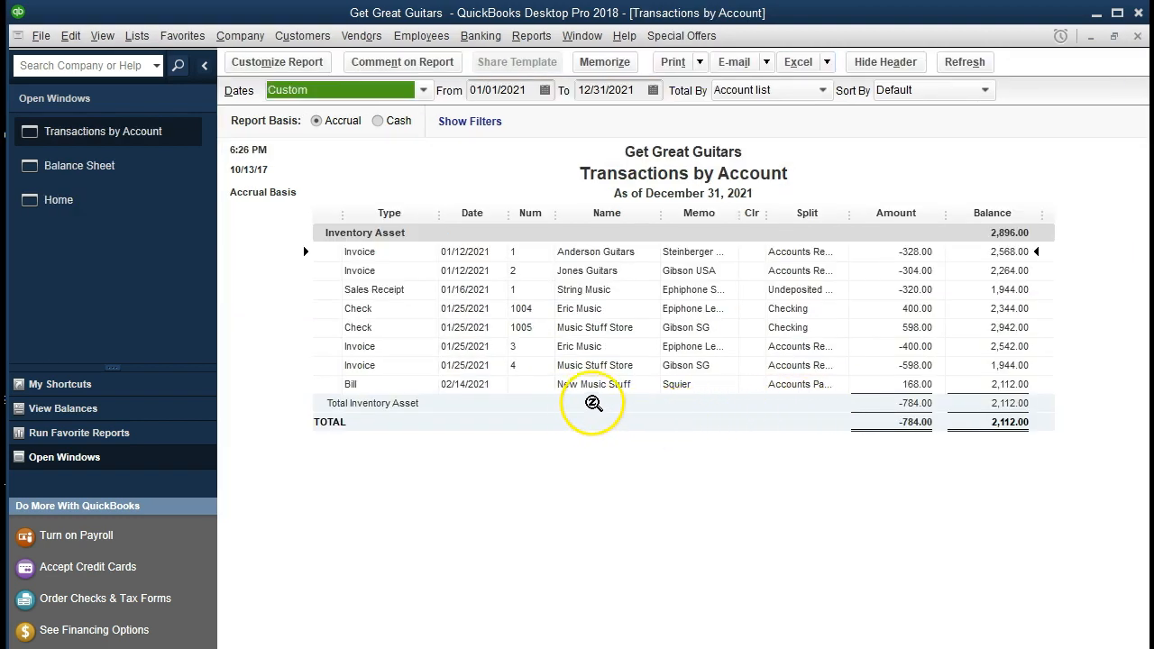
double_click(912, 385)
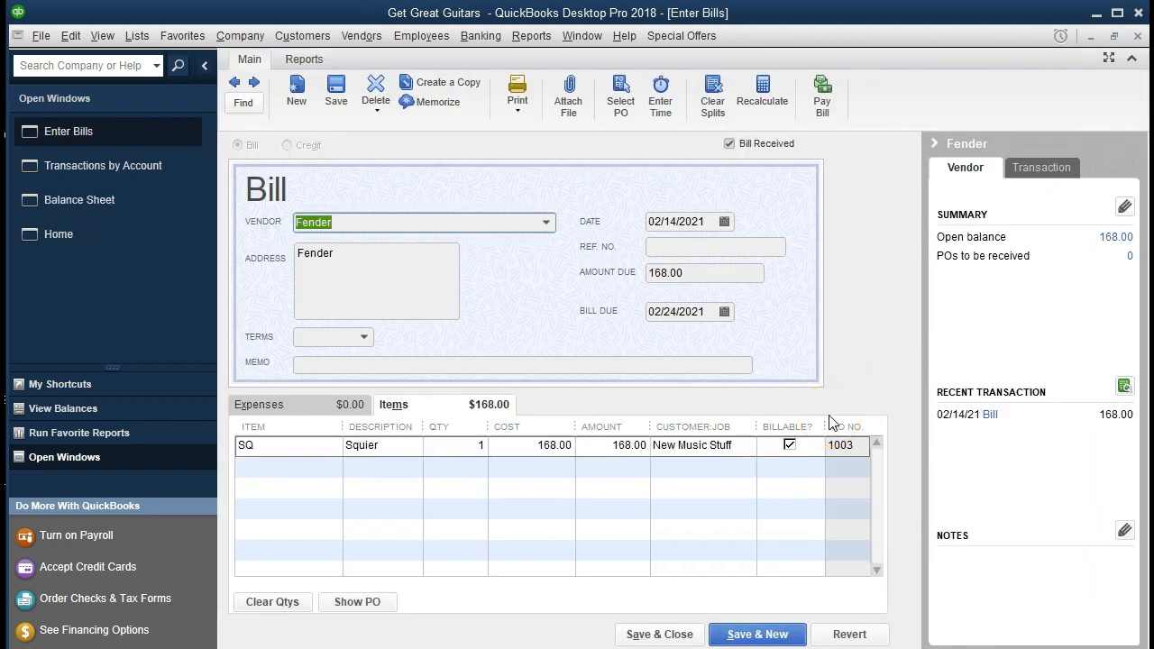
left_click(1137, 36)
left_click(1137, 37)
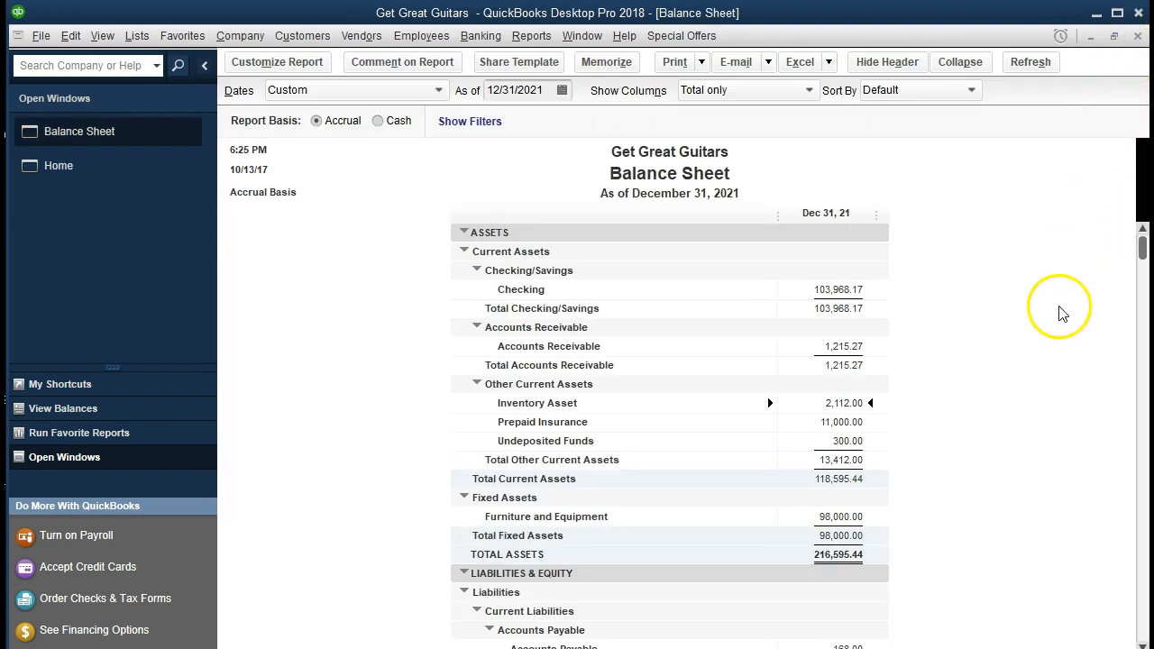
Trace the Balance Sheet's Accounts Payable balance to the 02/14/2021 Fender bill, and return to the Balance Sheet.
scroll(1042, 347, "down", 1)
scroll(1043, 347, "down", 3)
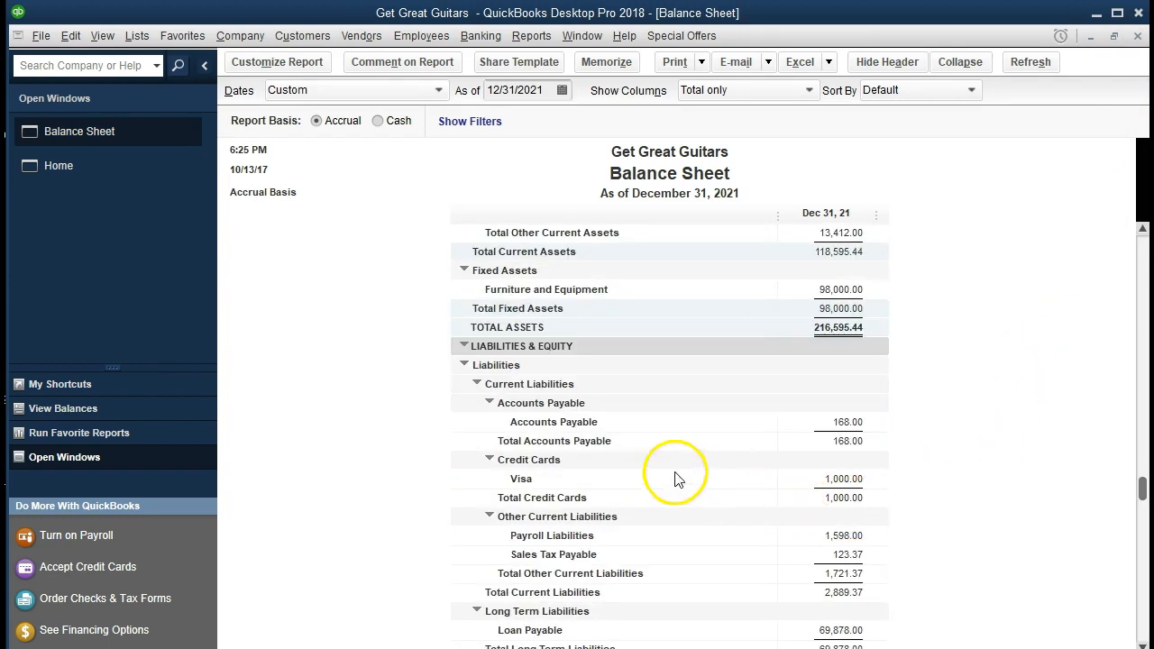
double_click(839, 420)
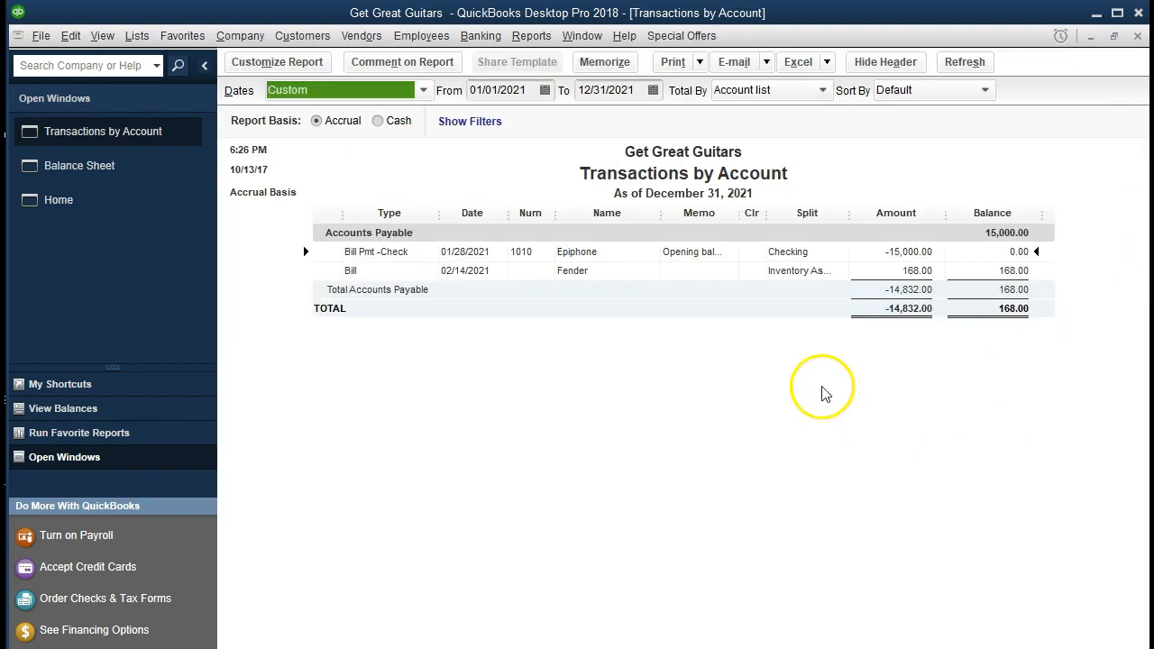
double_click(911, 271)
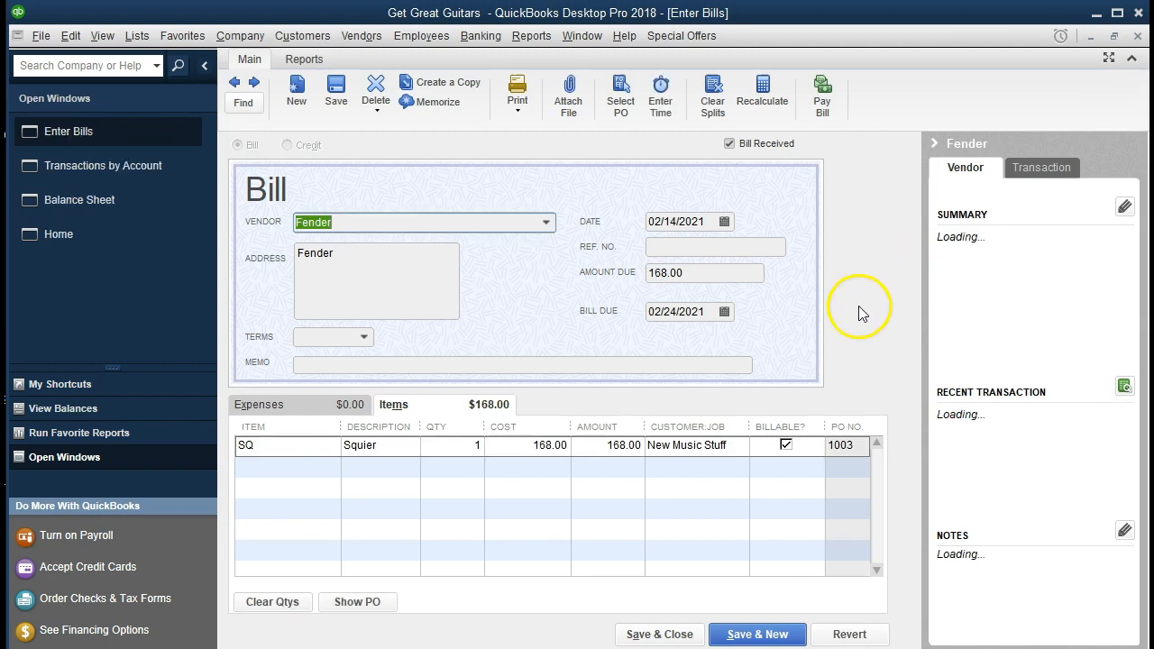
left_click(1137, 36)
left_click(1138, 37)
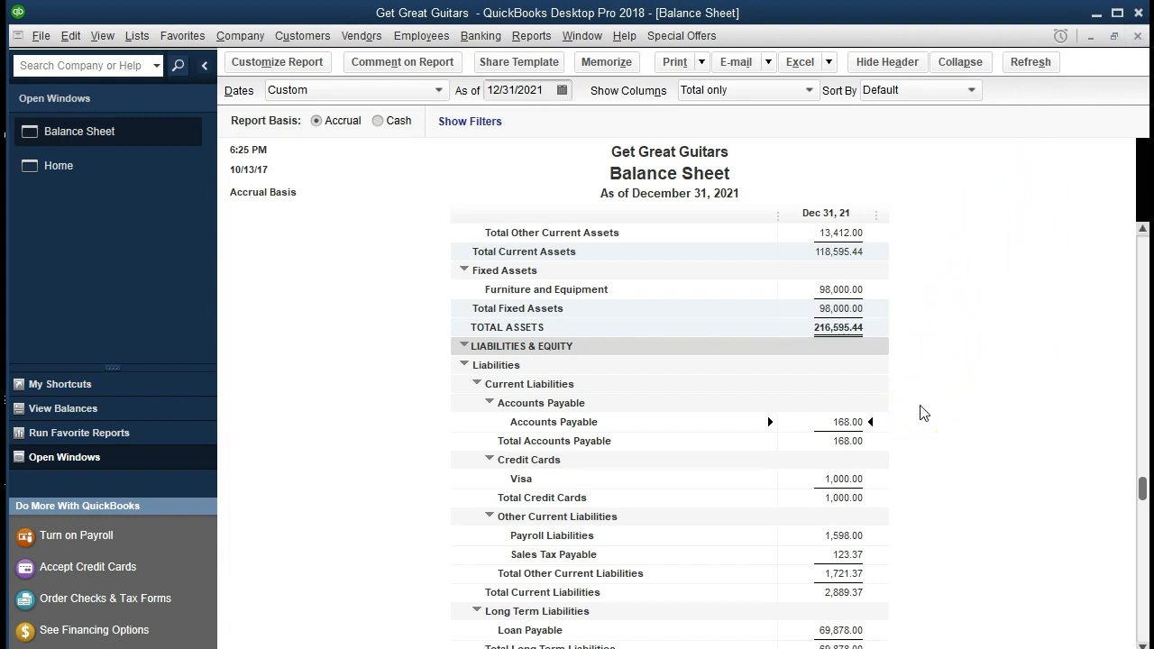
Open the Vendor Balance Detail report, check the Fender bill behind its balance, and close both the bill and the report.
left_click(537, 43)
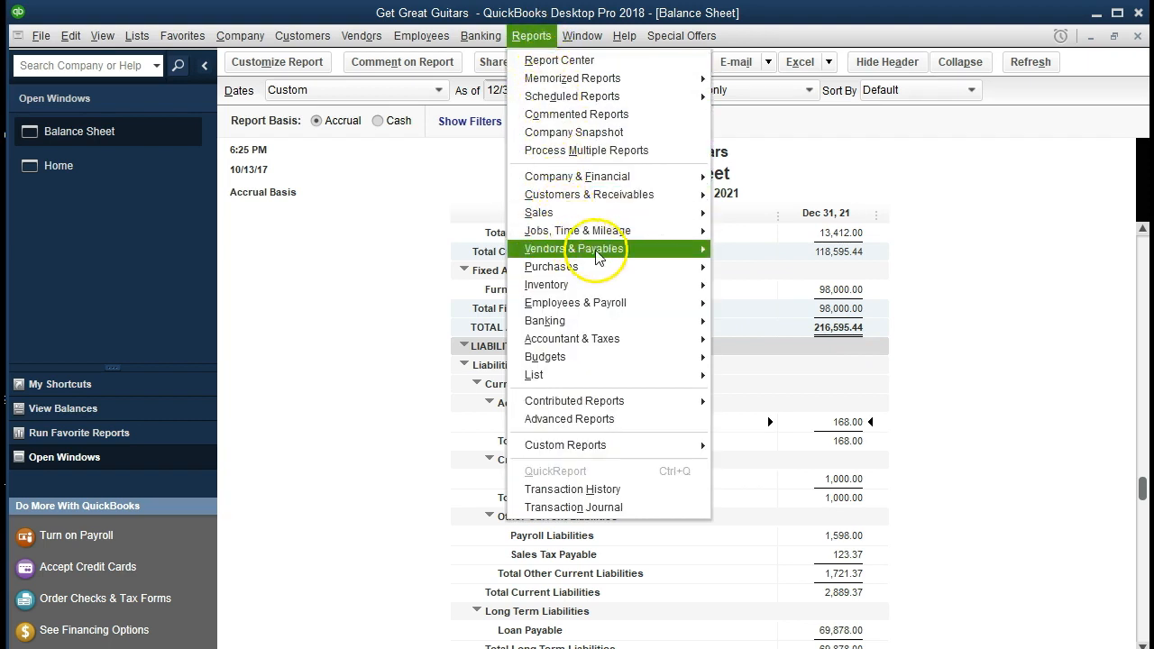
mouse_move(638, 249)
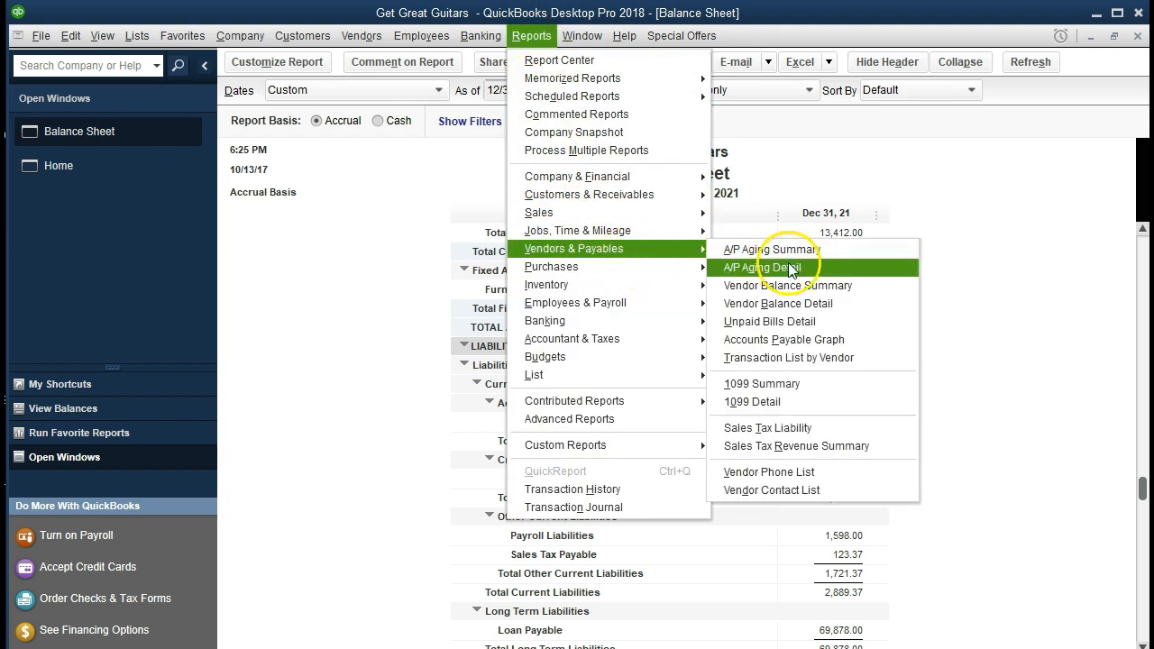
left_click(856, 308)
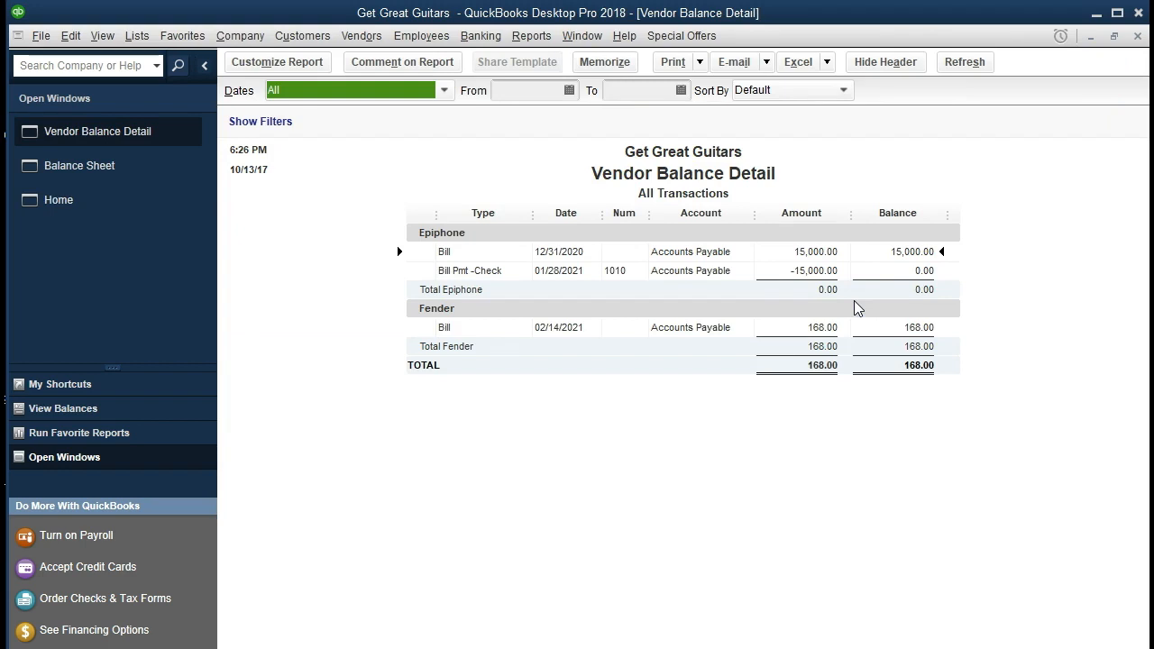
left_click(826, 321)
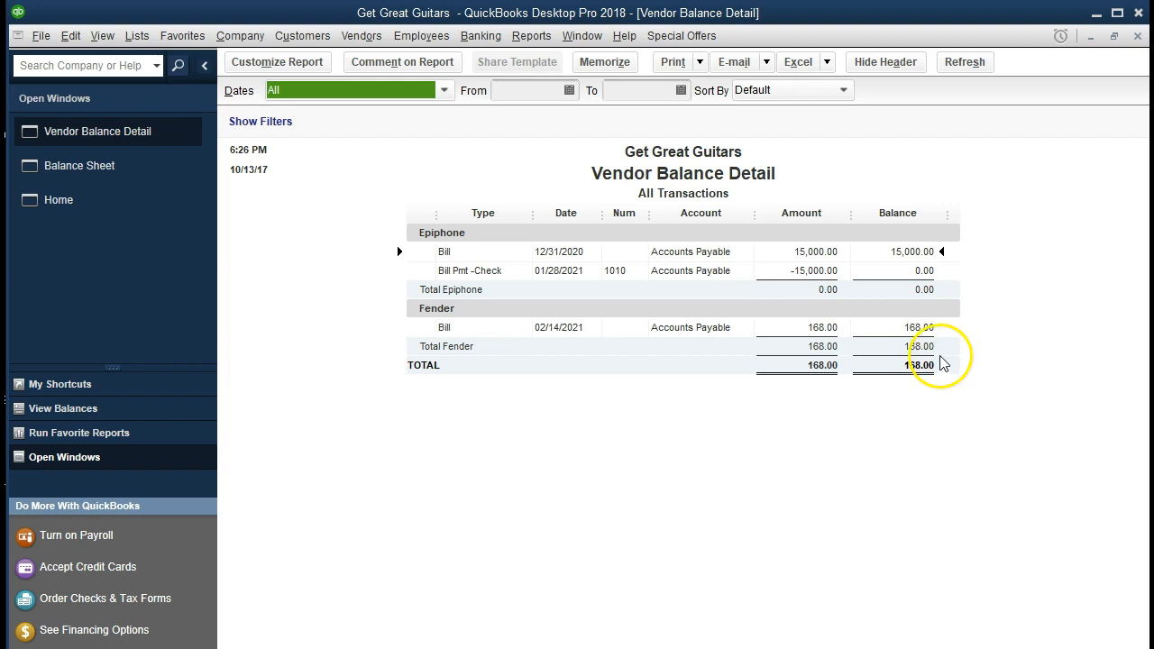
left_click(828, 327)
double_click(828, 327)
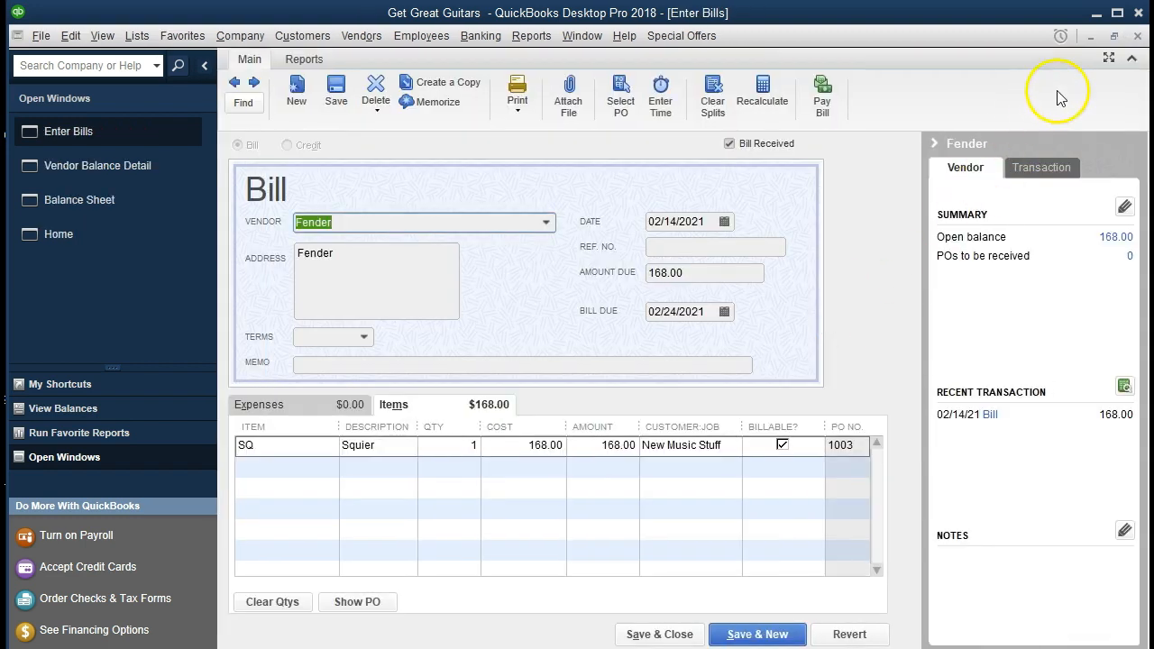
left_click(1137, 35)
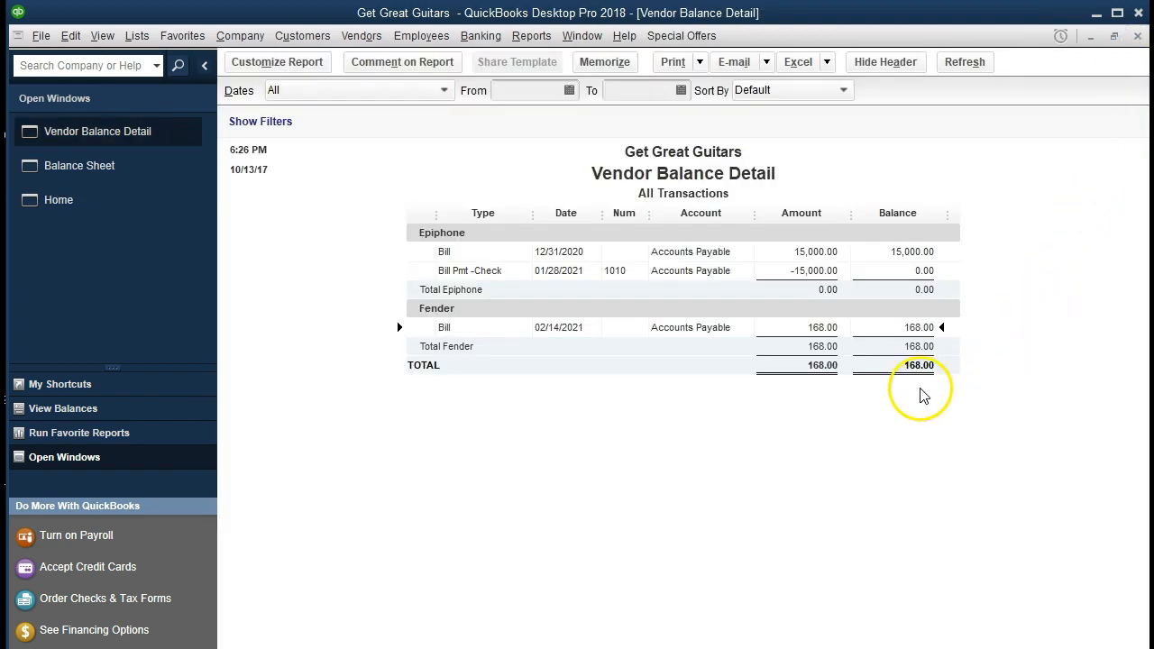
left_click(1137, 35)
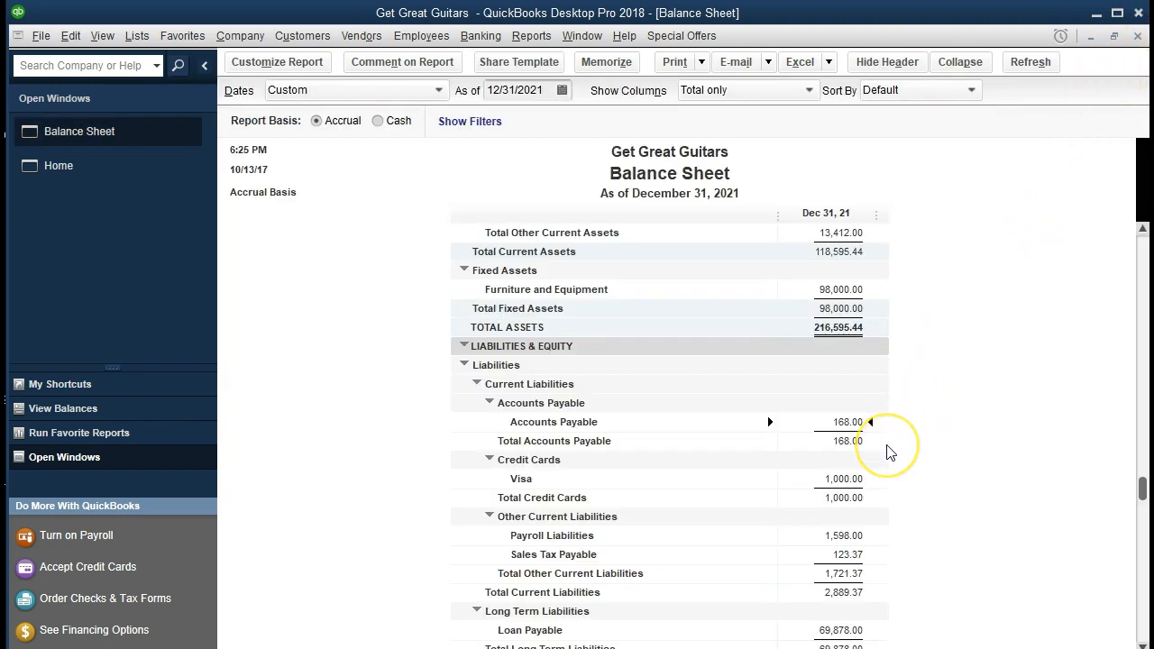
Look up Epiphone purchase order 1004 from the home page to check its item, quantity and received status, and close it.
left_click(94, 166)
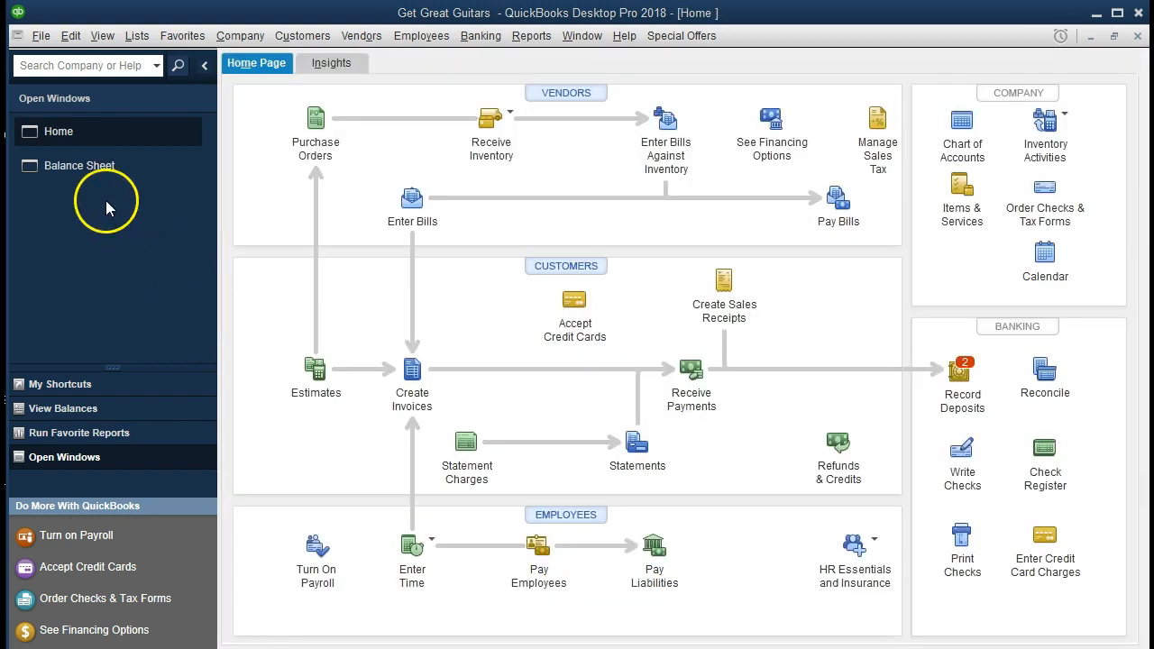
left_click(86, 143)
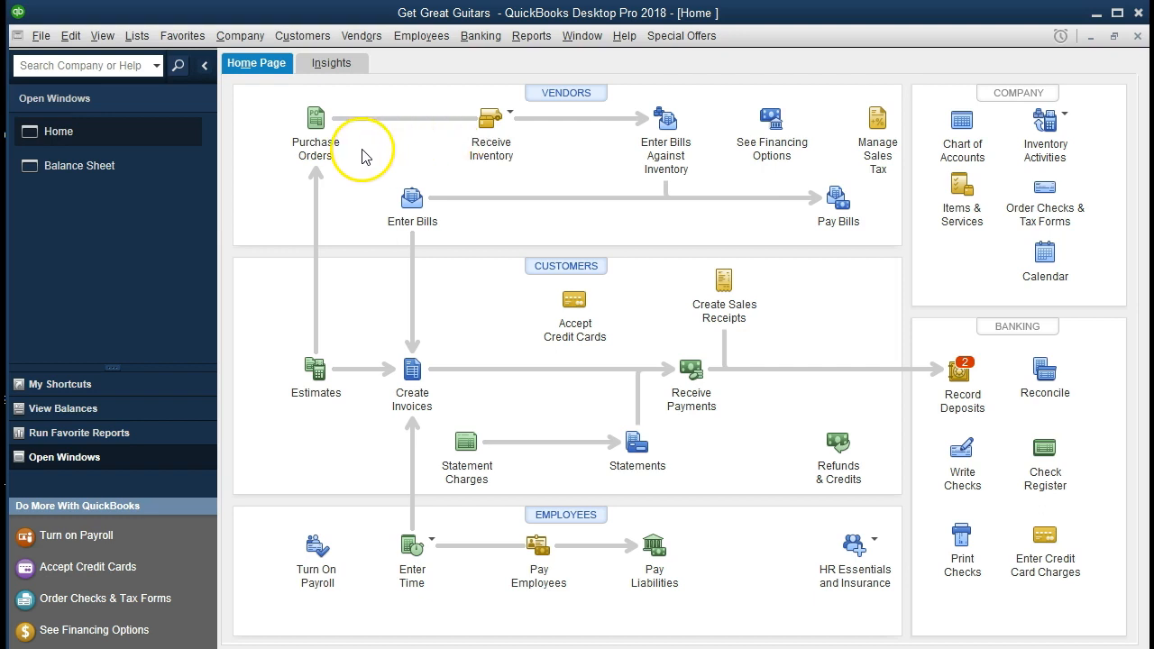
left_click(316, 126)
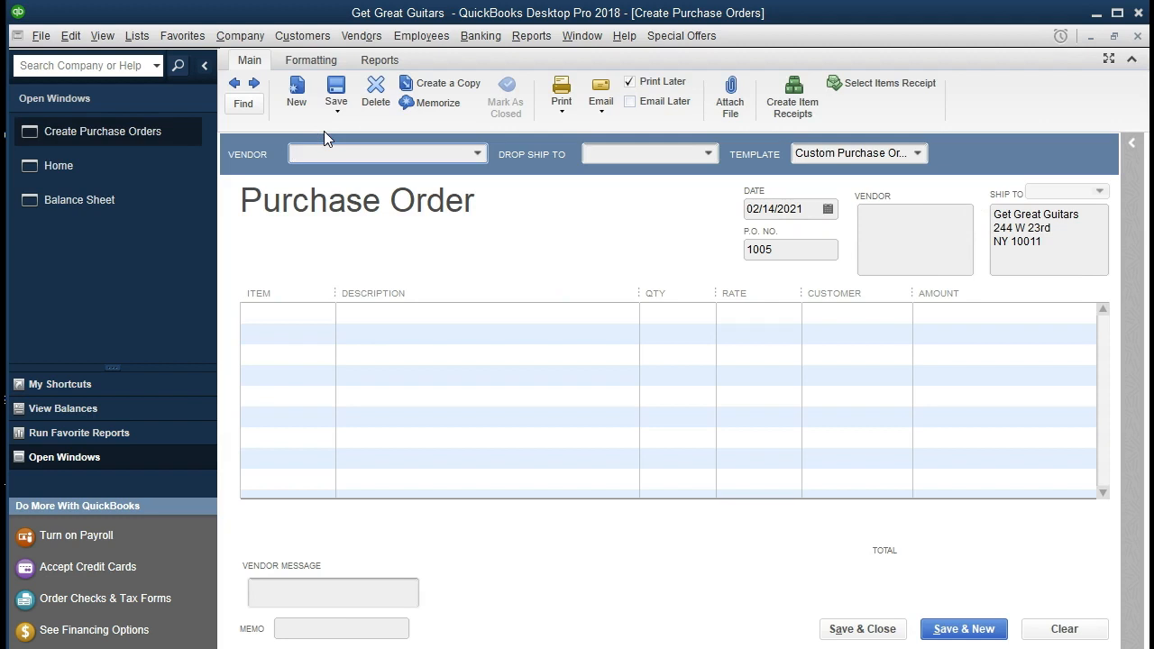
left_click(235, 83)
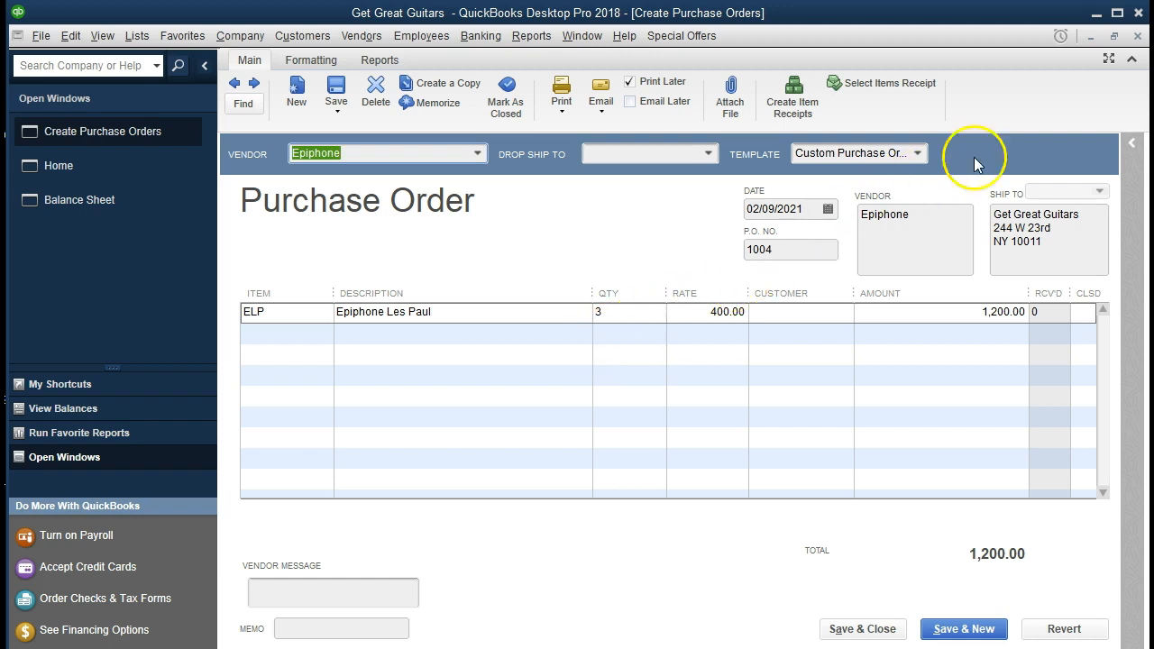
left_click(1137, 36)
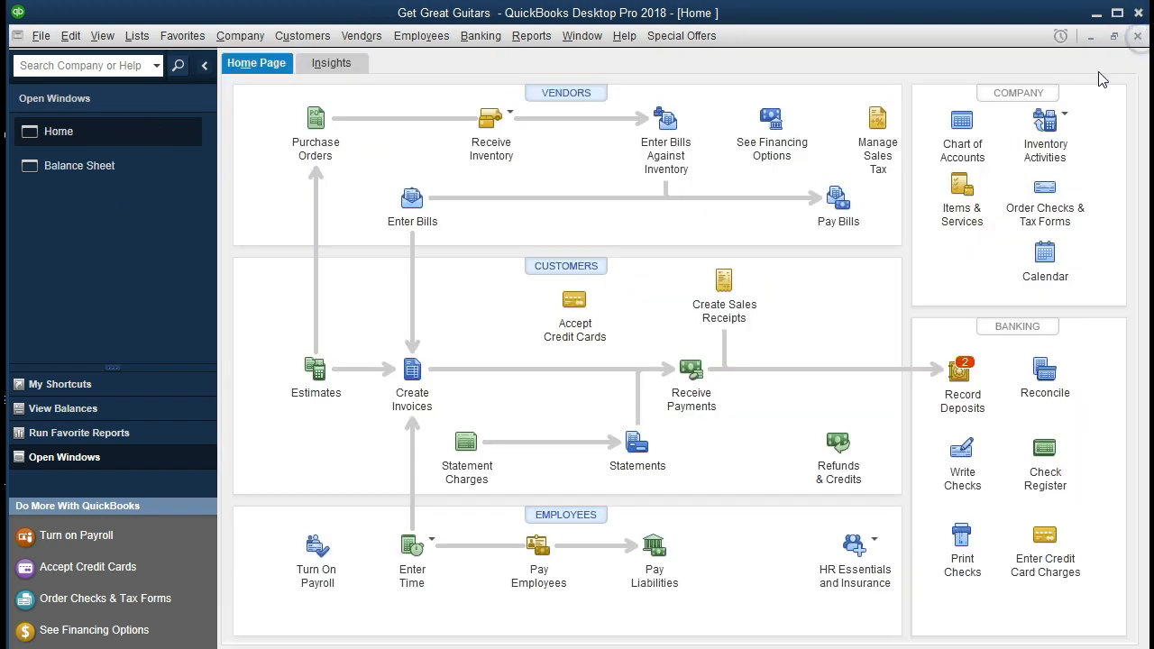
Start an inventory receipt with bill for Epiphone and receive it against open purchase order 1004.
left_click(511, 113)
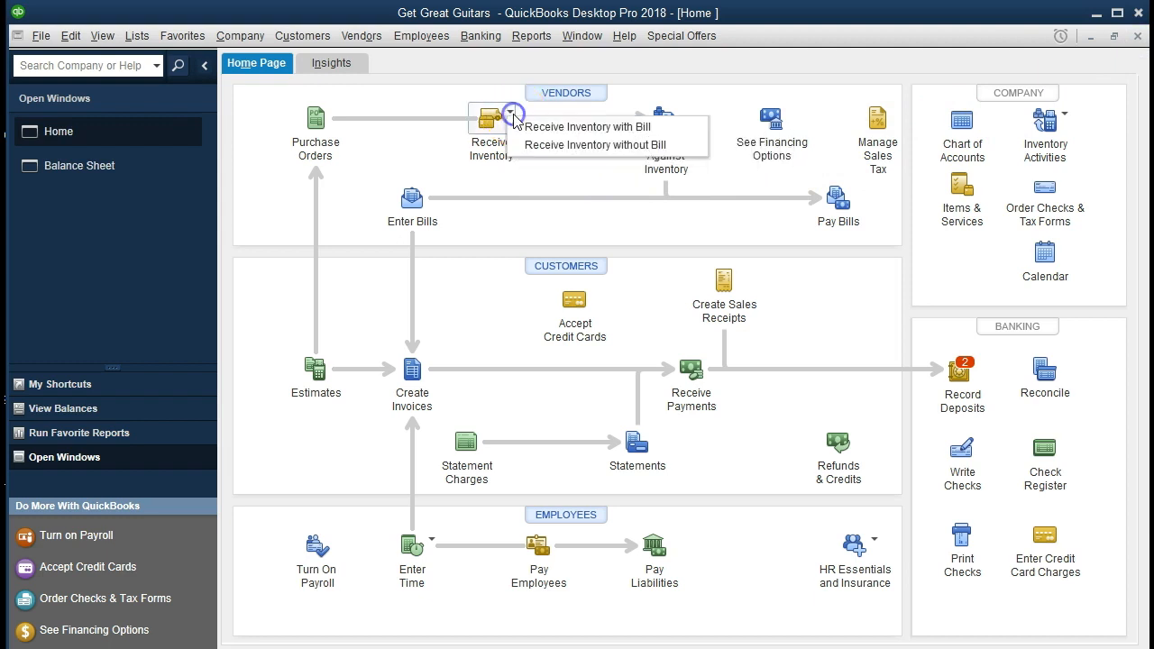
left_click(669, 129)
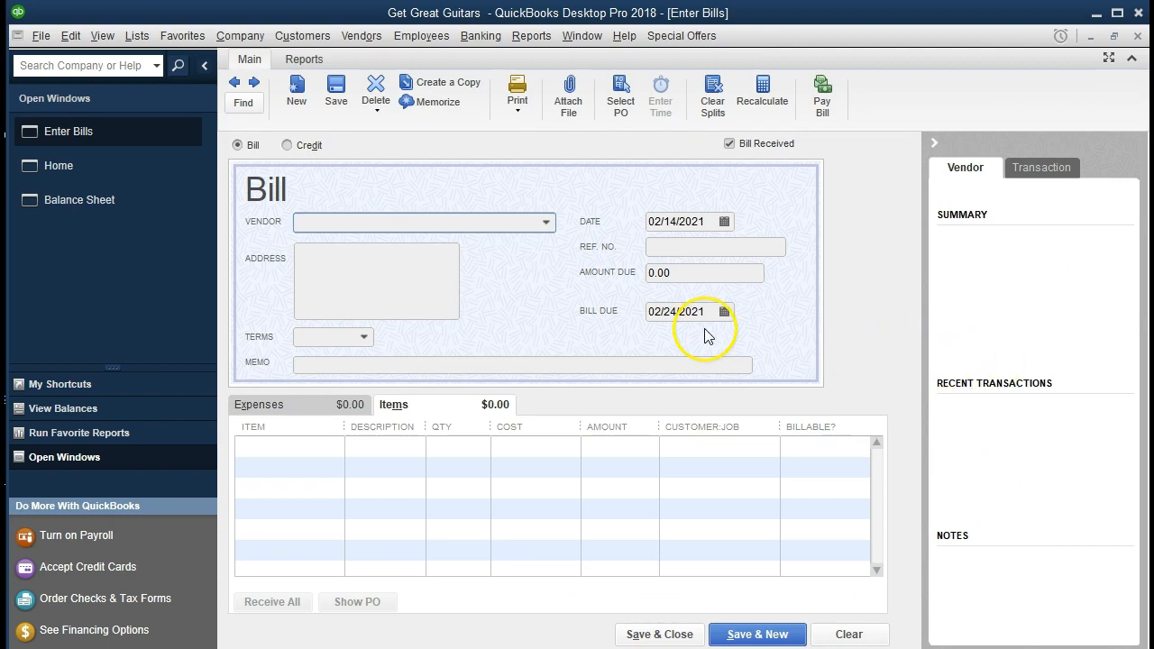
type("Epiphone")
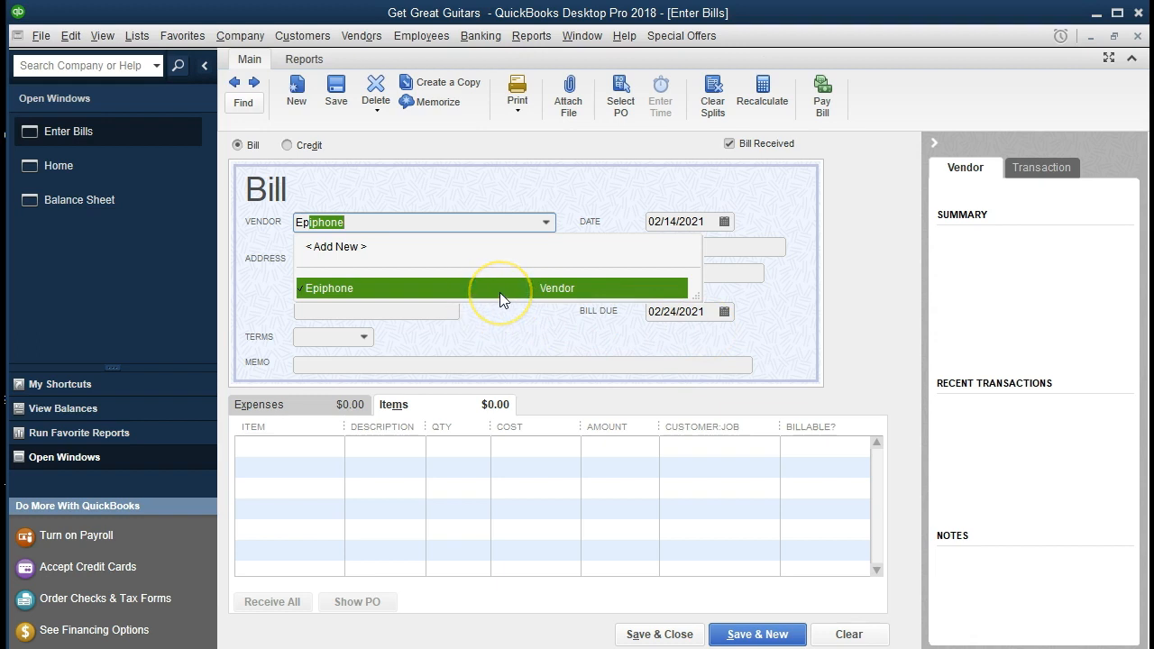
left_click(501, 288)
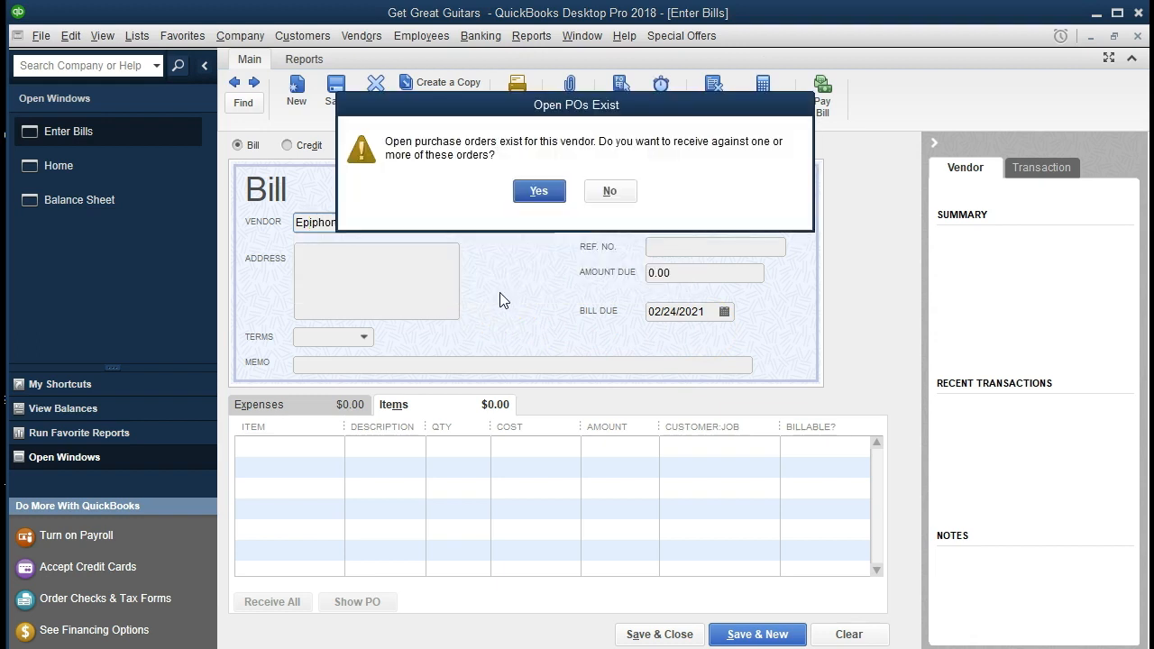
left_click(534, 197)
left_click(464, 195)
left_click(527, 191)
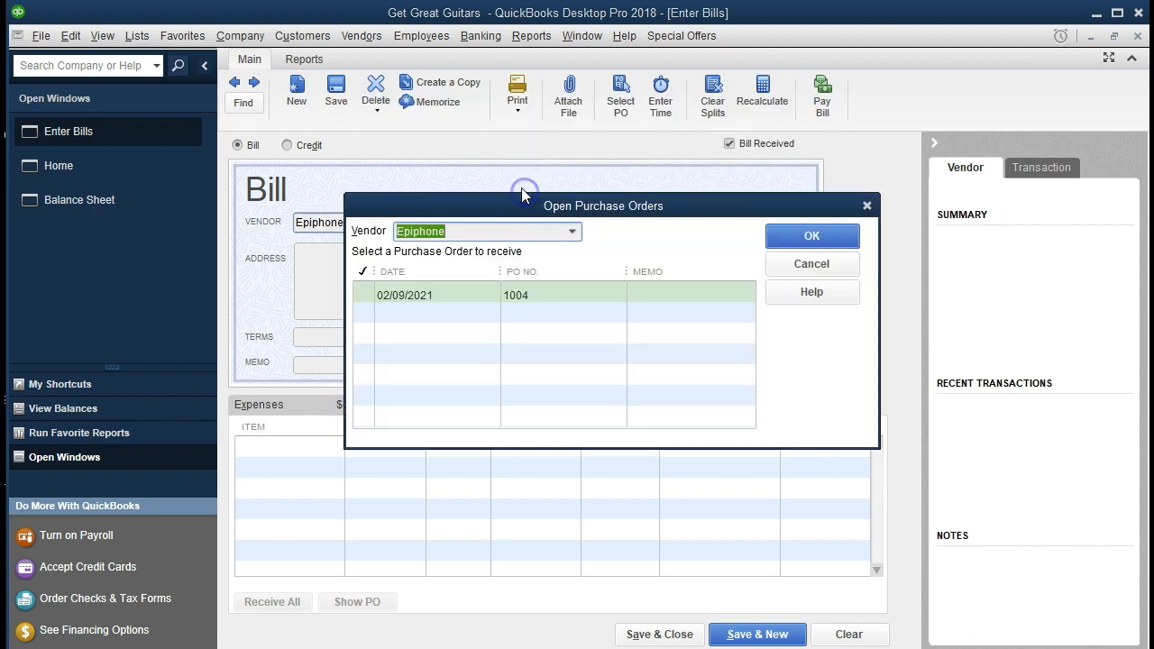
left_click(362, 295)
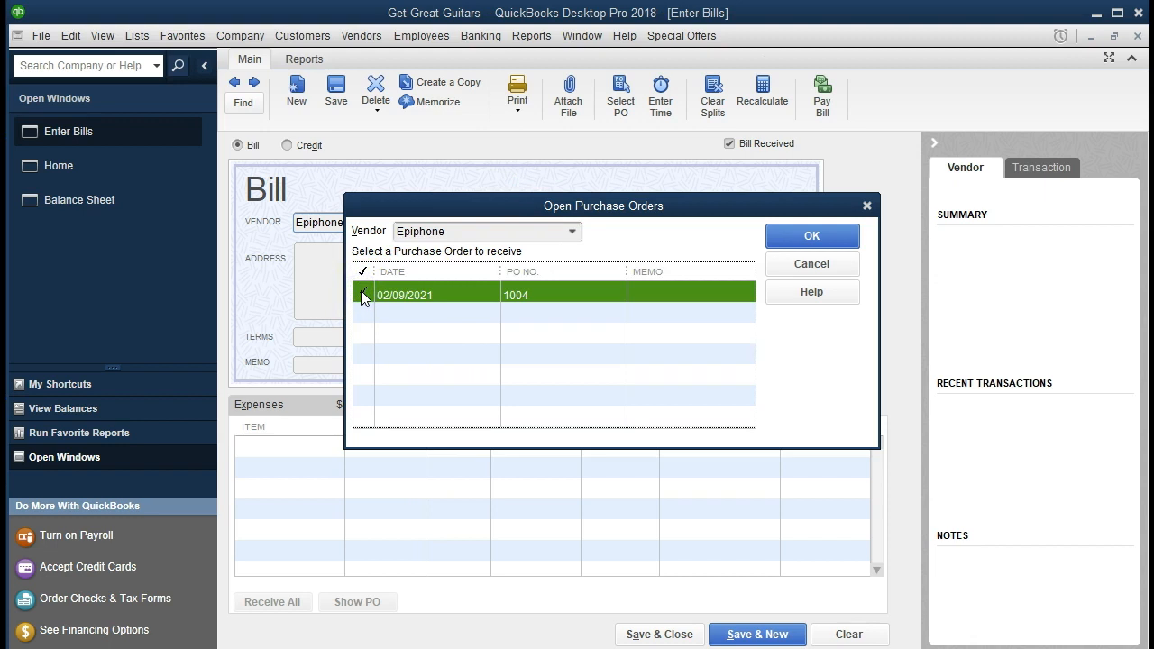
left_click(793, 239)
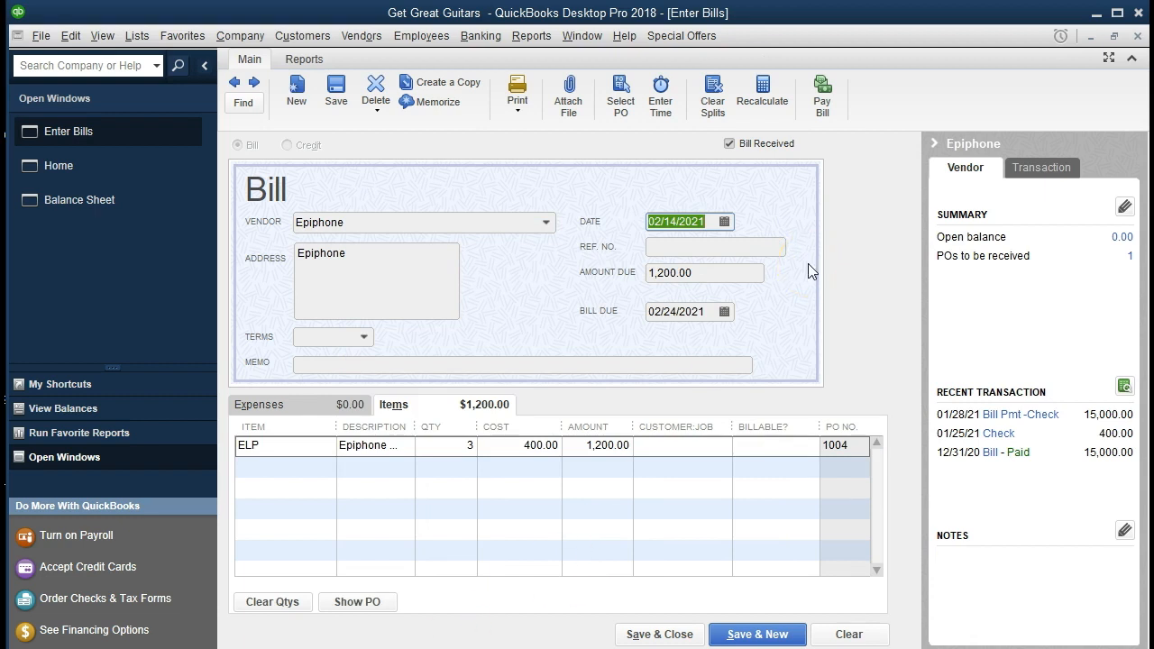
Review the Epiphone bill's date, amount due, due date and the ELP line's quantity, cost and amount.
key("Tab")
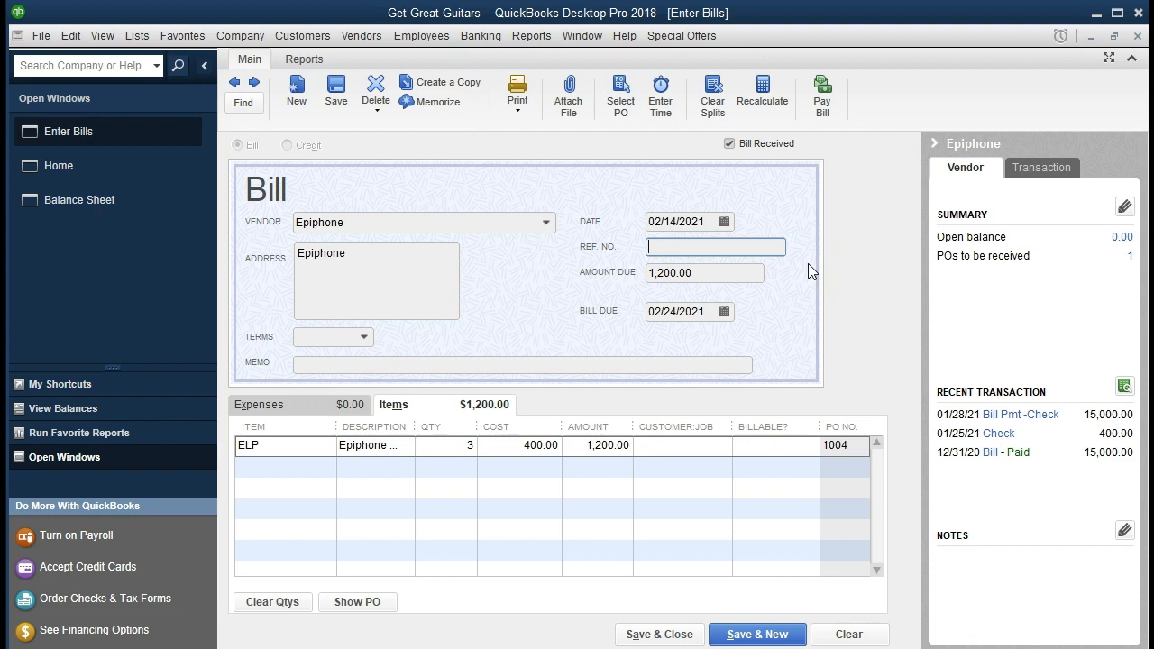
key("Tab")
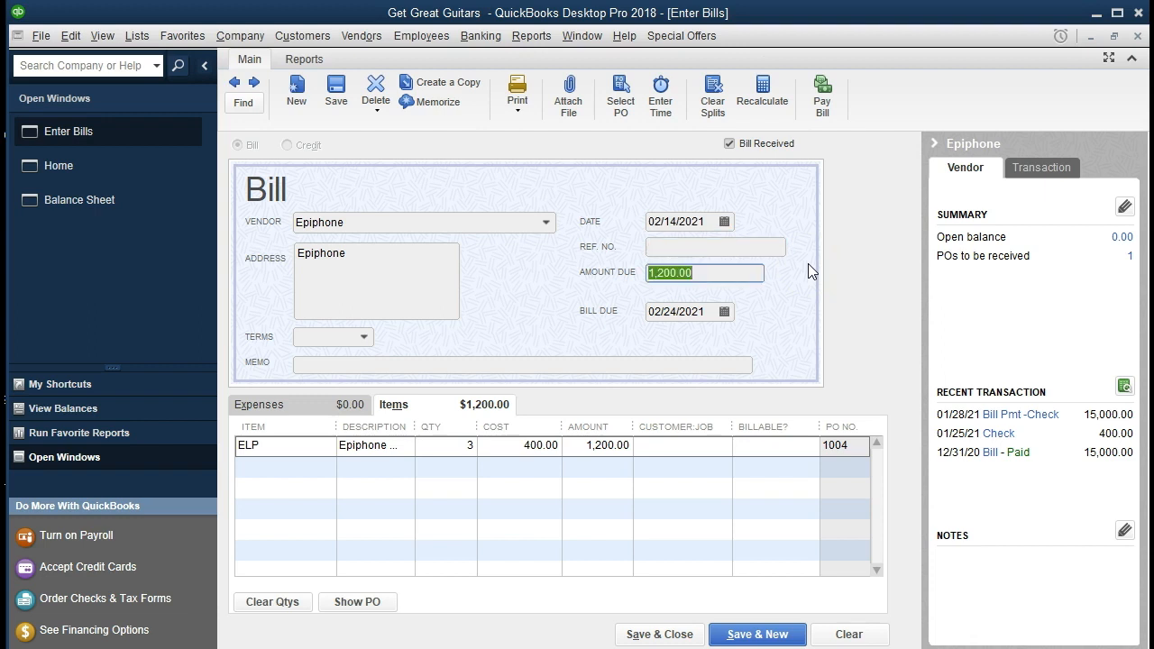
key("Tab")
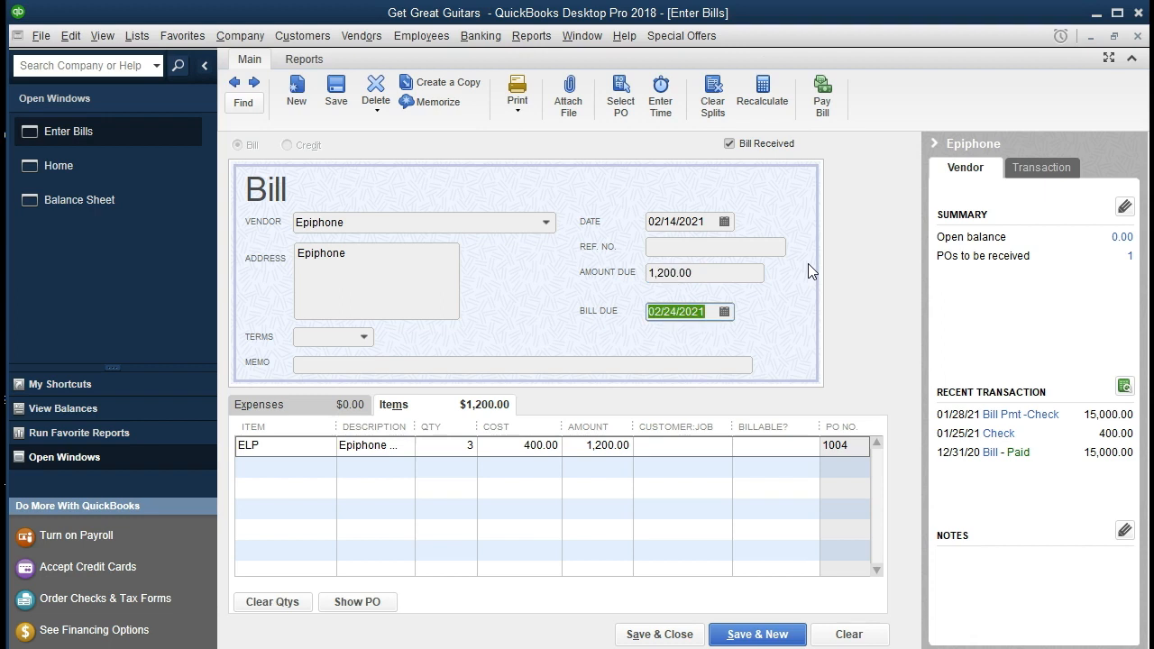
key("Tab")
key("Tab")
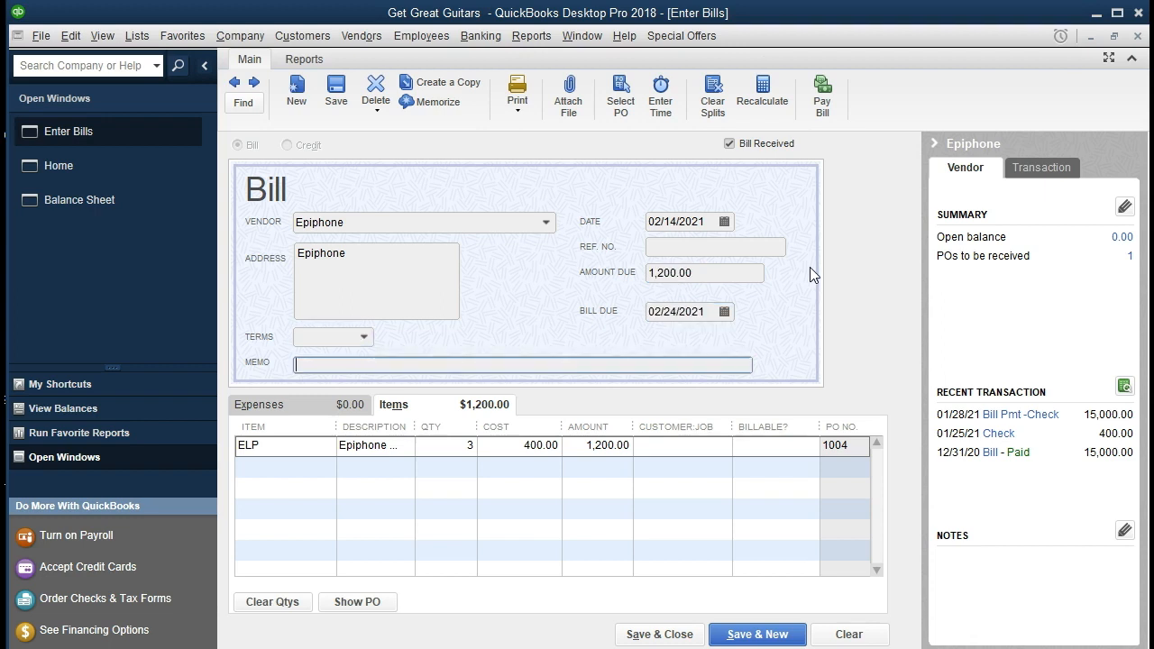
key("Tab")
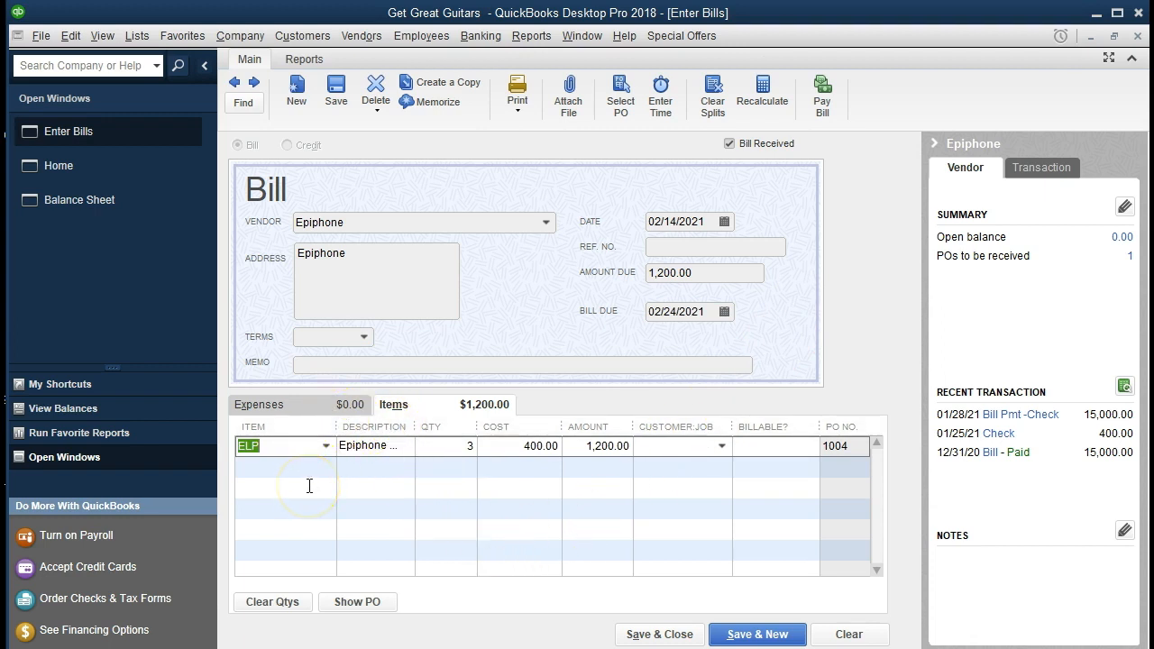
key("Tab")
key("Tab")
key("Tab")
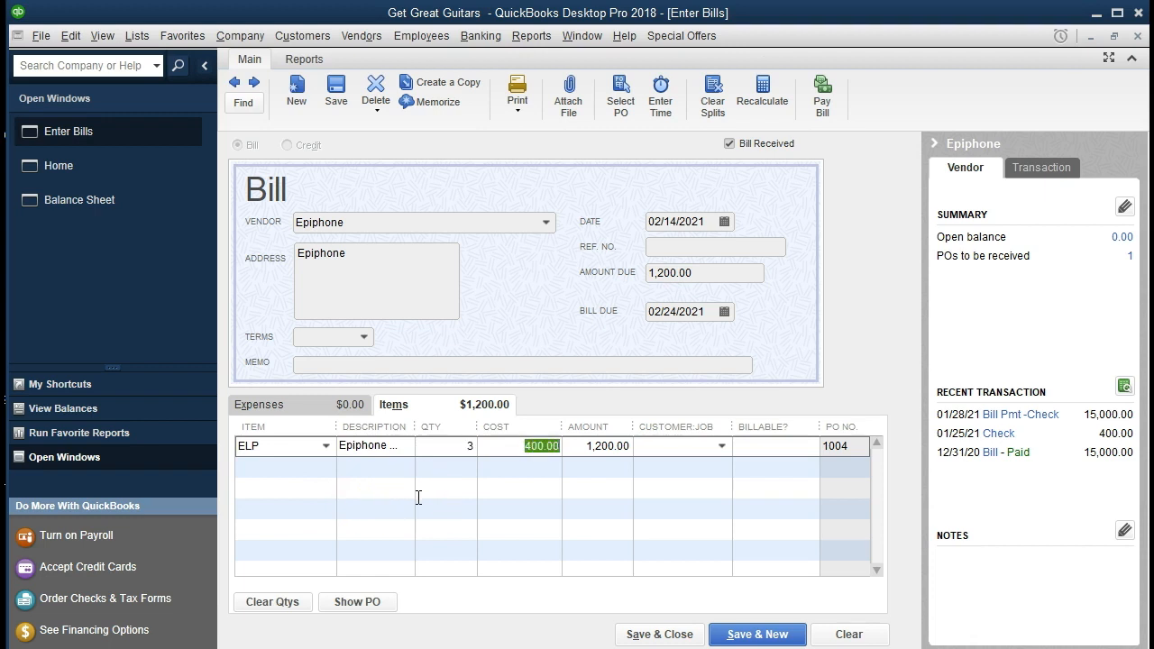
key("Tab")
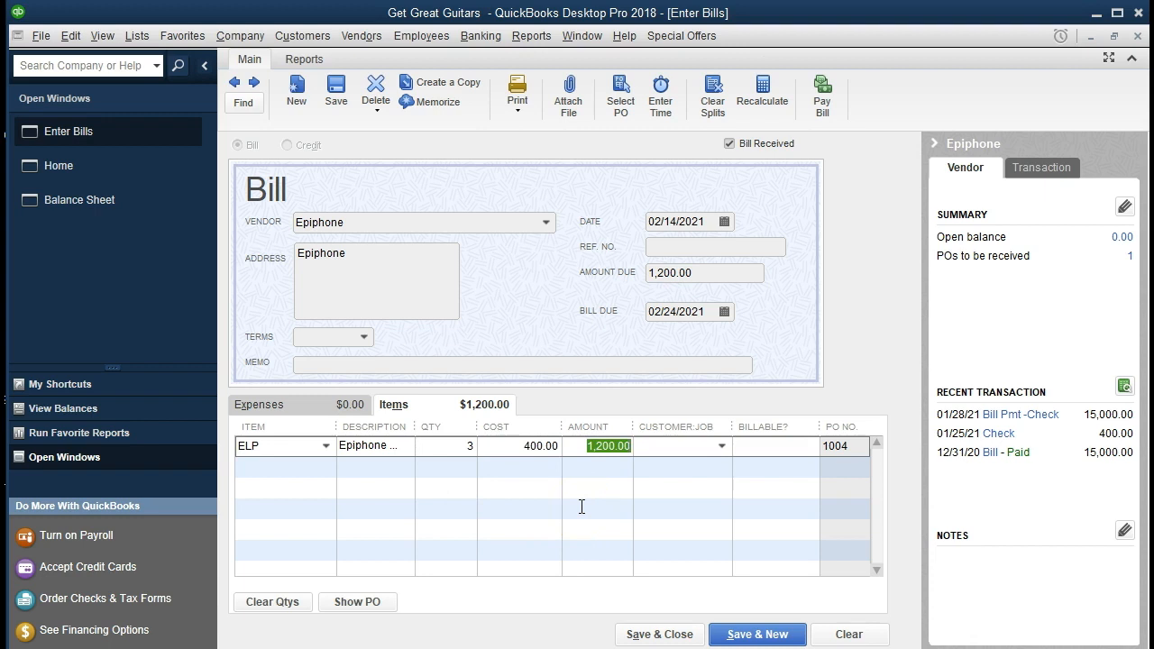
key("Tab")
Leave the ELP line non-billable, then save and close the Epiphone bill.
left_click(582, 506)
left_click(772, 446)
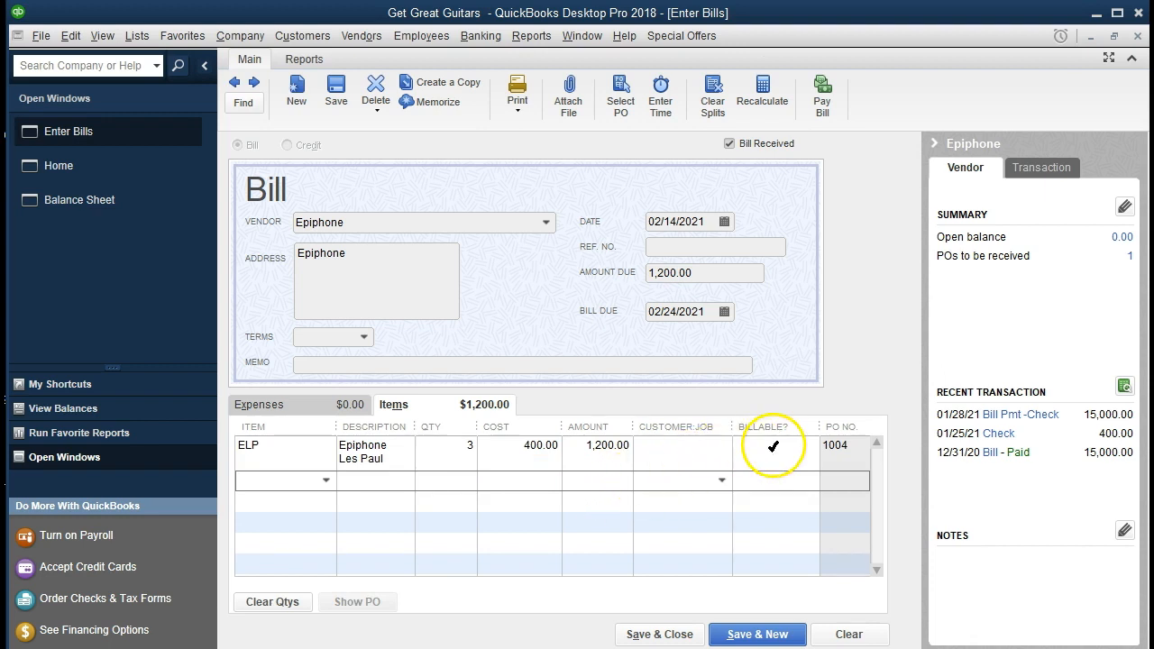
left_click(772, 445)
left_click(680, 638)
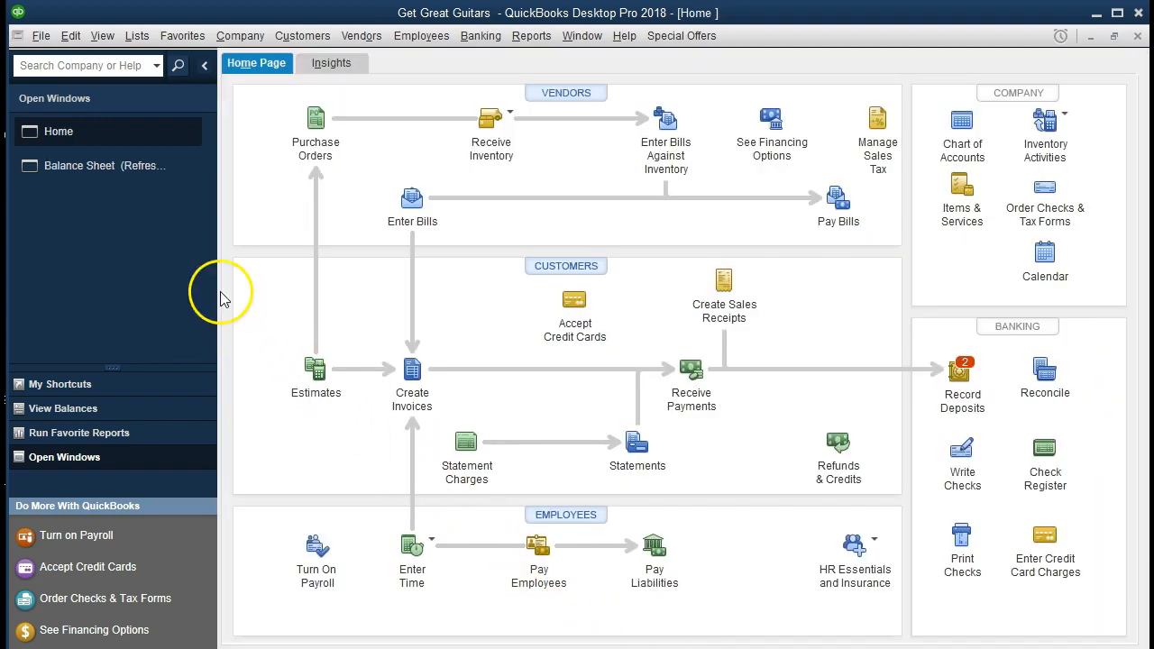
Trace the Balance Sheet's Inventory Asset balance to the 02/14/2021 Epiphone bill, then close the bill and the transaction detail.
left_click(148, 179)
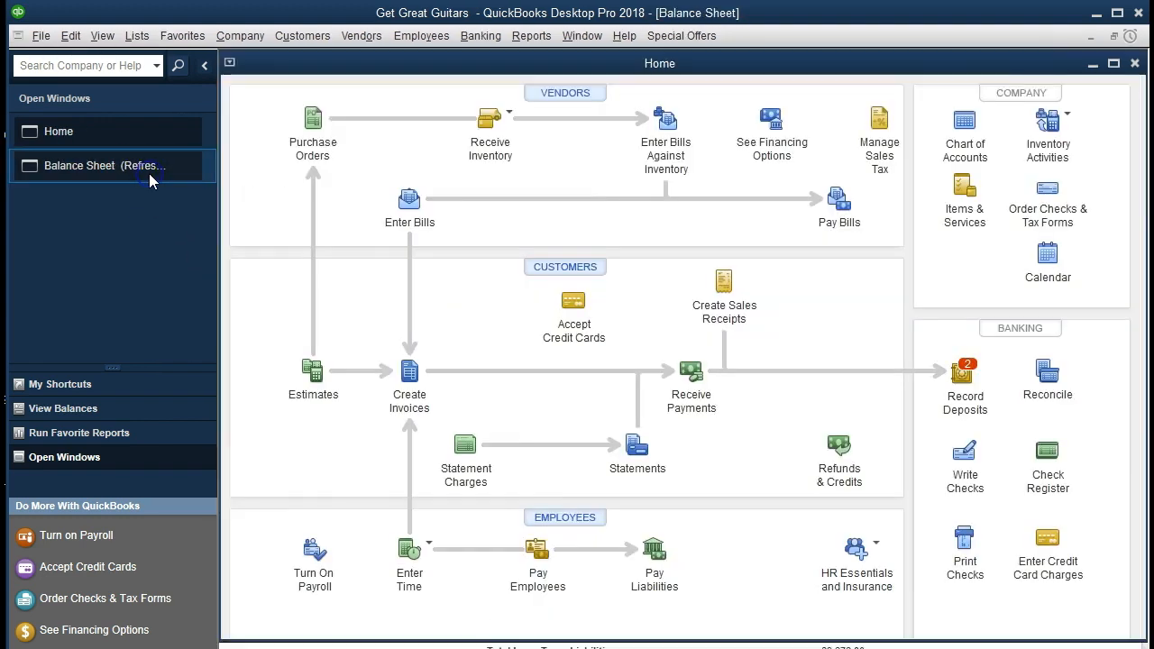
scroll(569, 460, "up", 4)
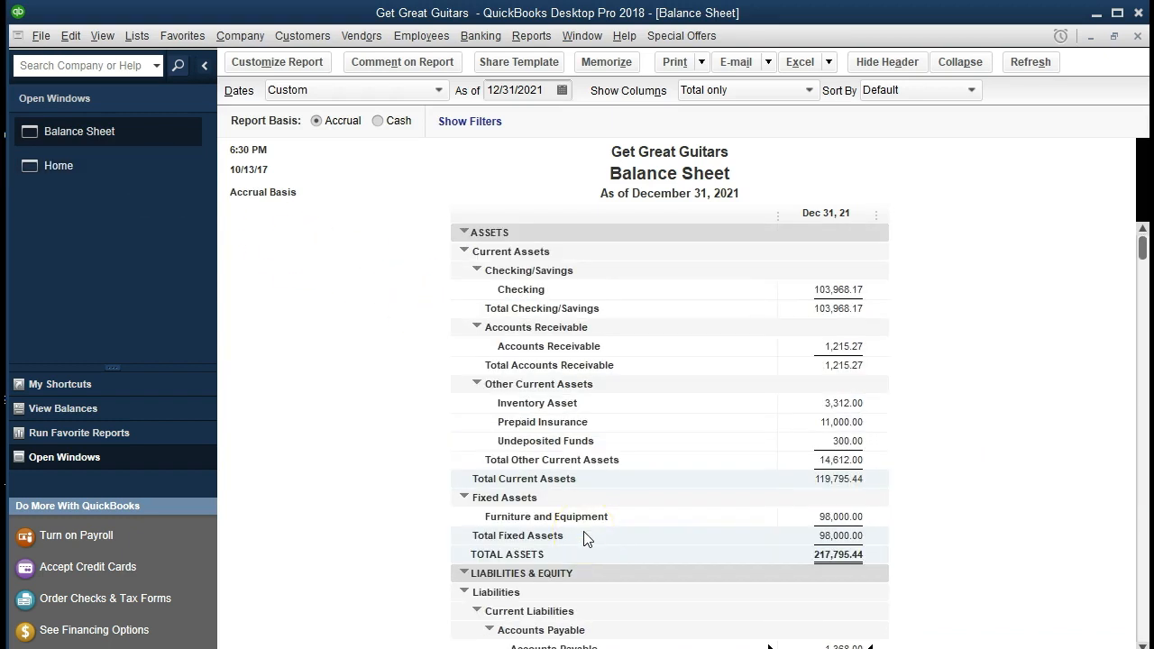
left_click(841, 404)
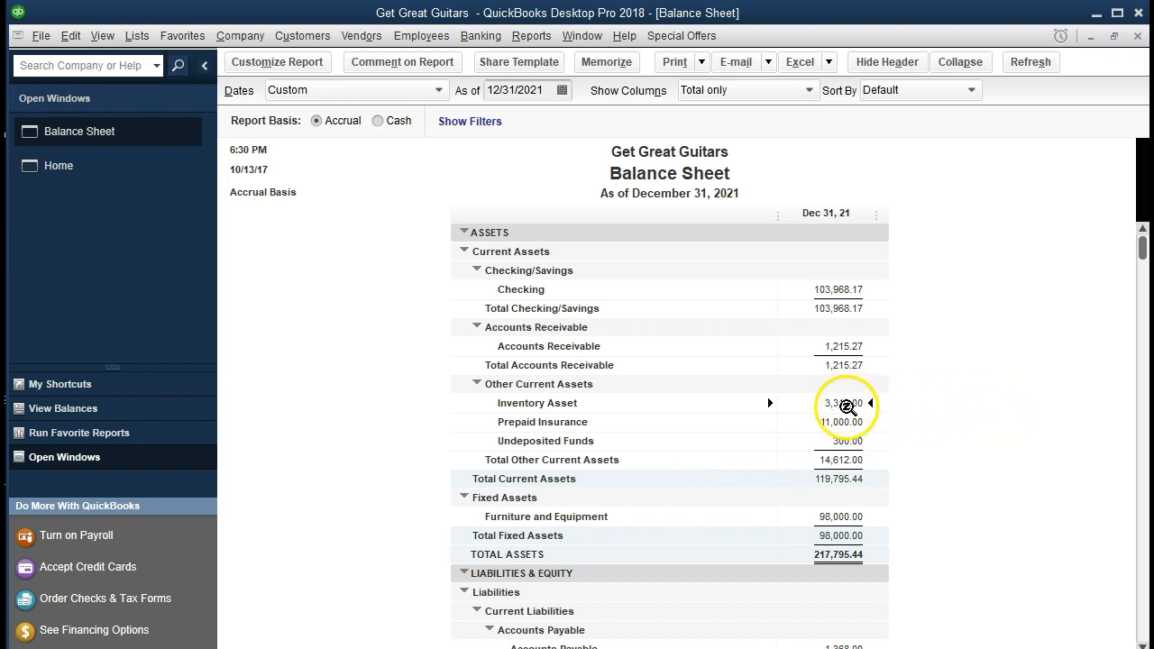
double_click(838, 402)
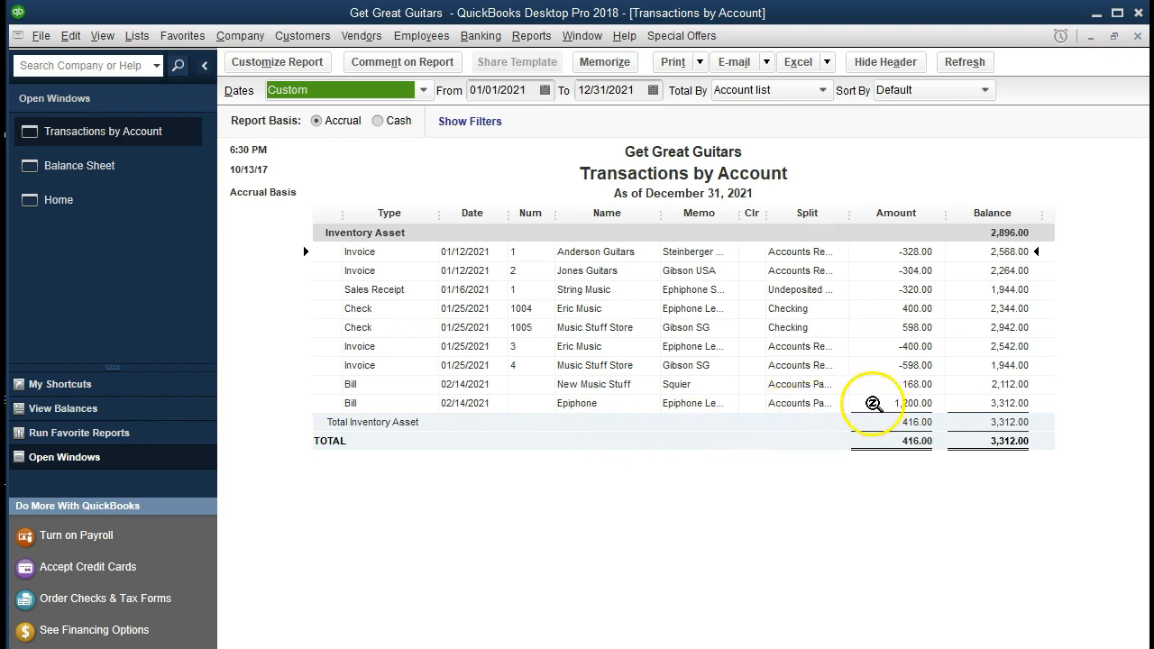
double_click(887, 401)
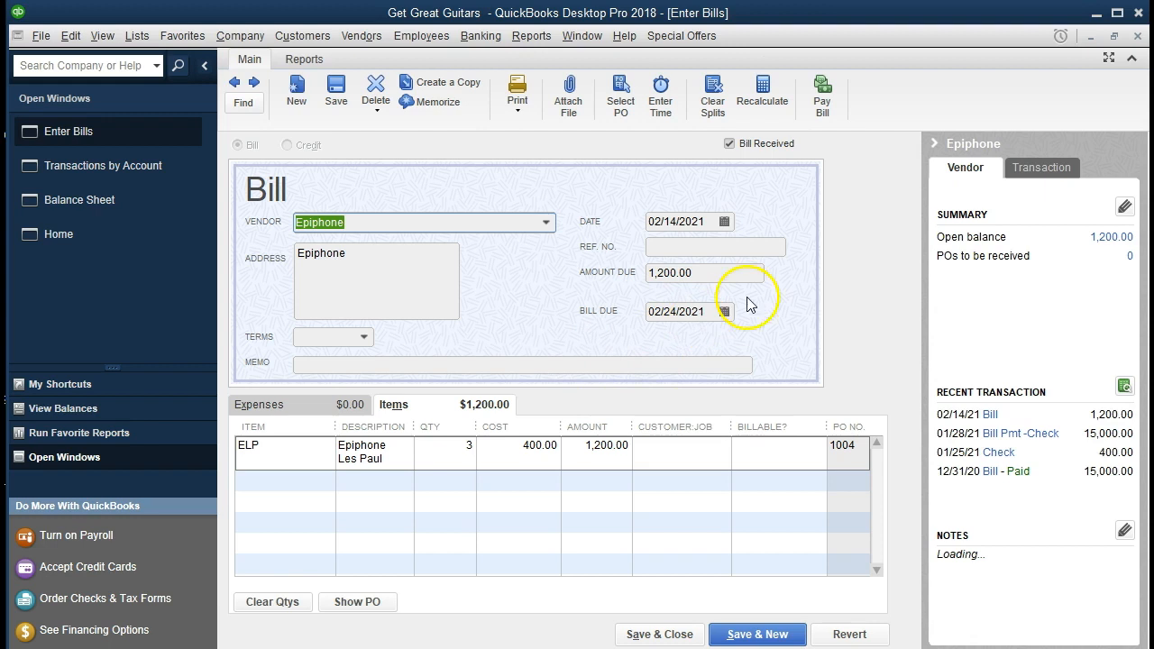
left_click(1138, 35)
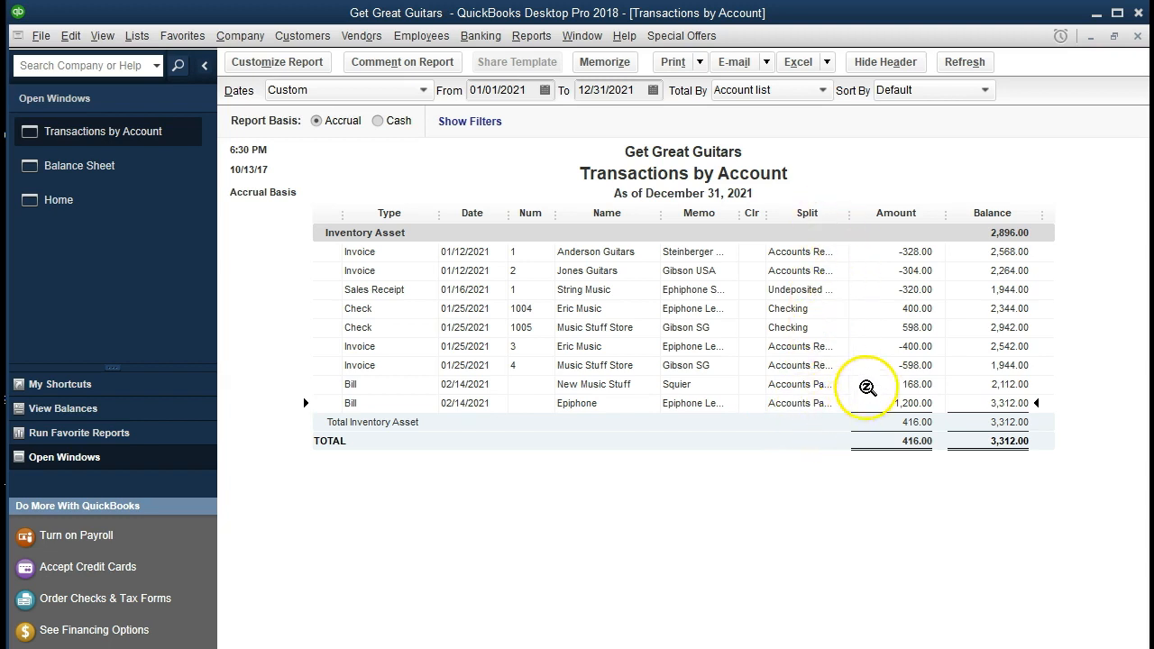
left_click(1137, 36)
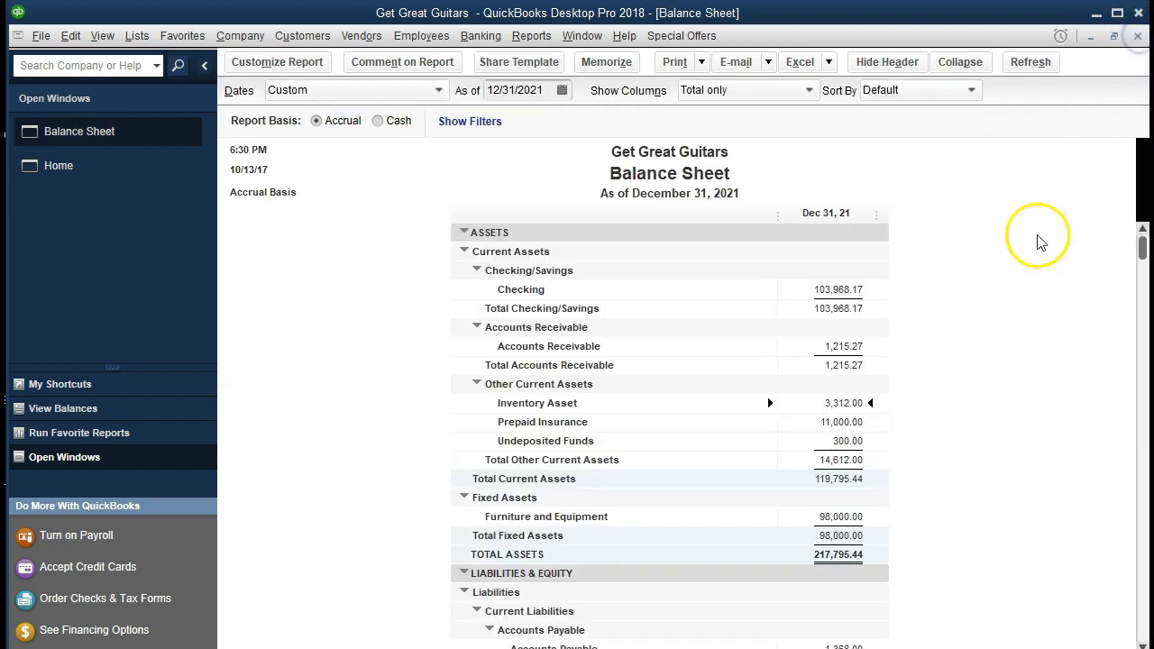
Trace the Balance Sheet's Accounts Payable balance to the 02/14/2021 Epiphone bill, and return to the Balance Sheet.
scroll(951, 491, "down", 3)
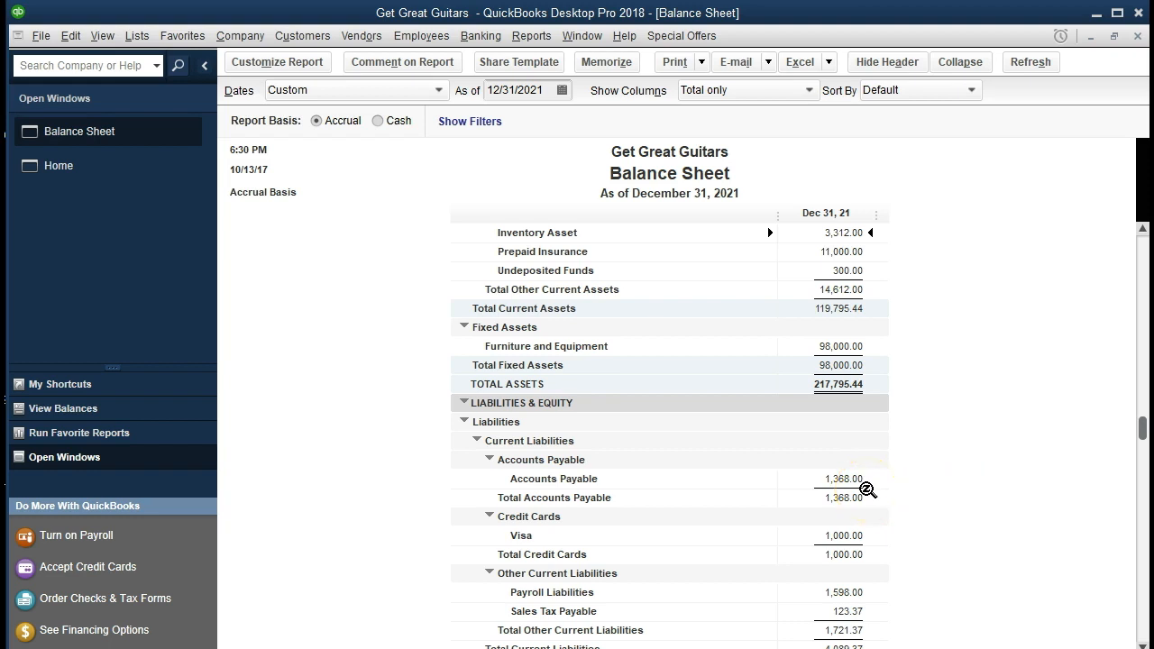
double_click(855, 479)
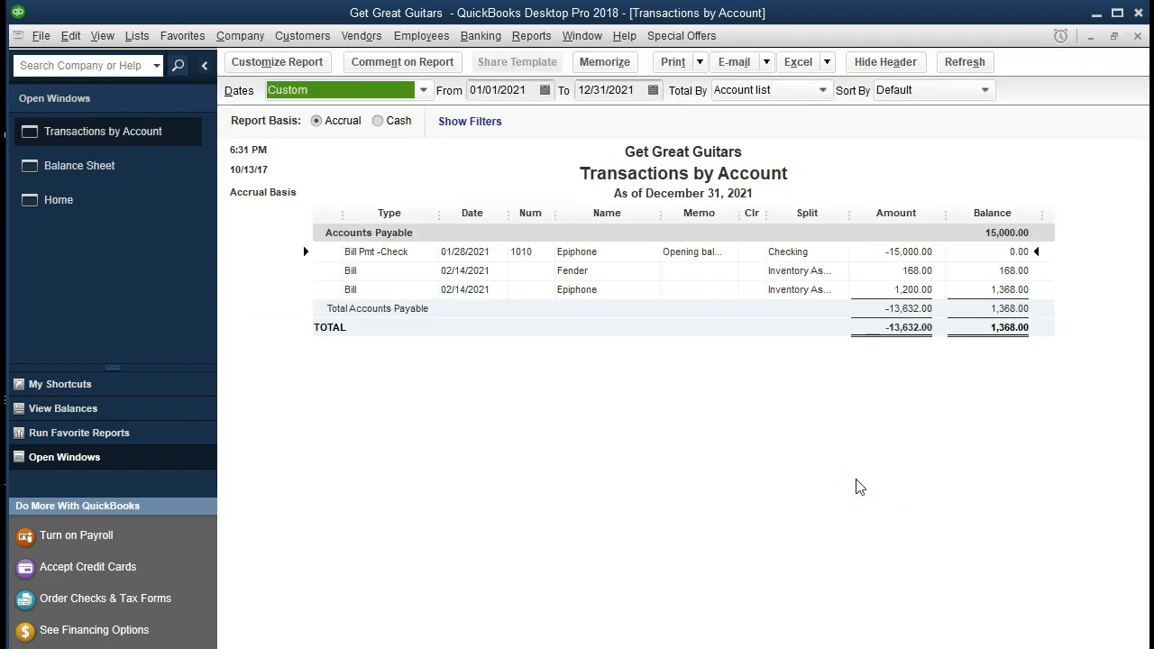
double_click(895, 289)
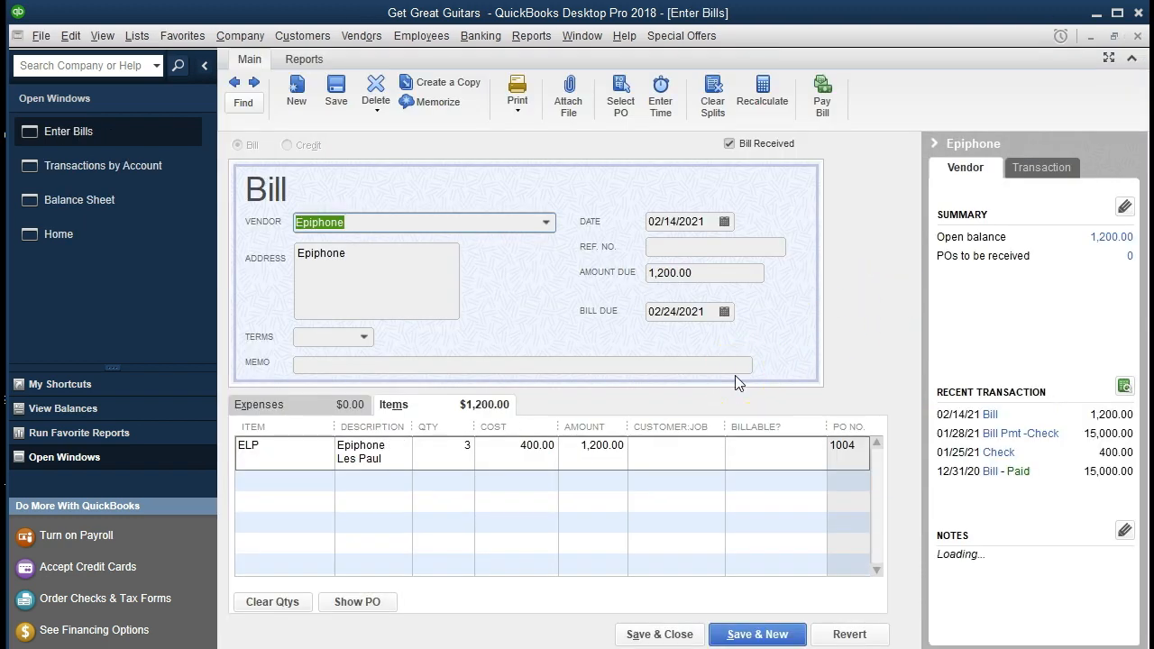
left_click(1136, 36)
left_click(1136, 36)
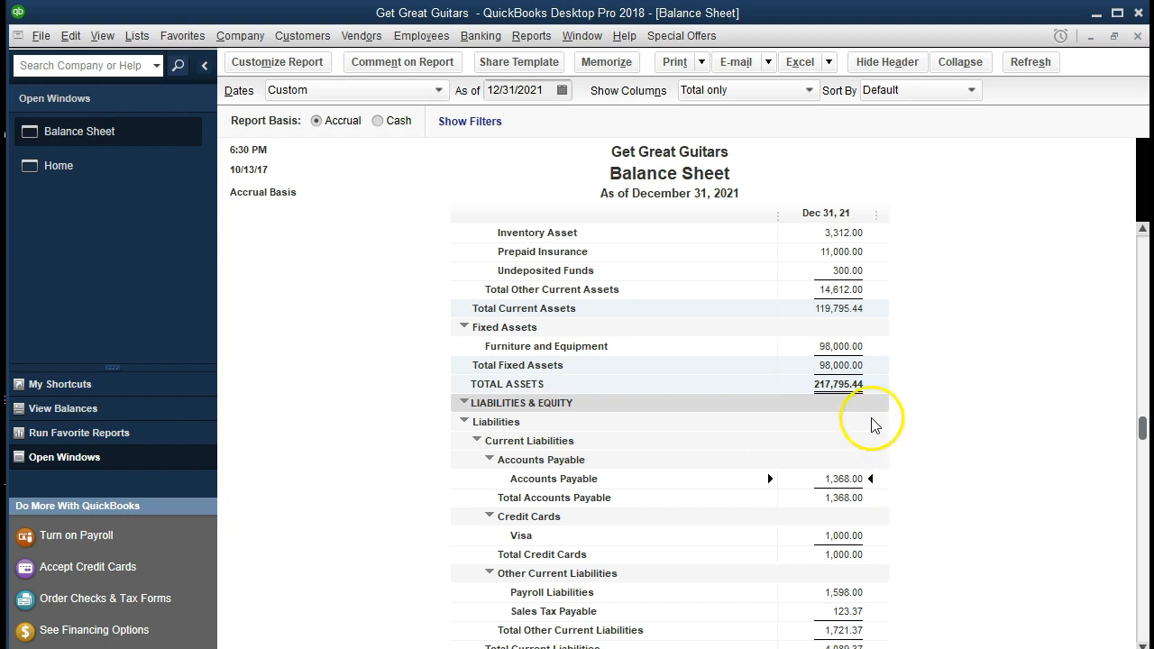
Open the Vendor Balance Detail report to check the Epiphone and Fender balances, and return to the Balance Sheet to compare Accounts Payable.
left_click(545, 47)
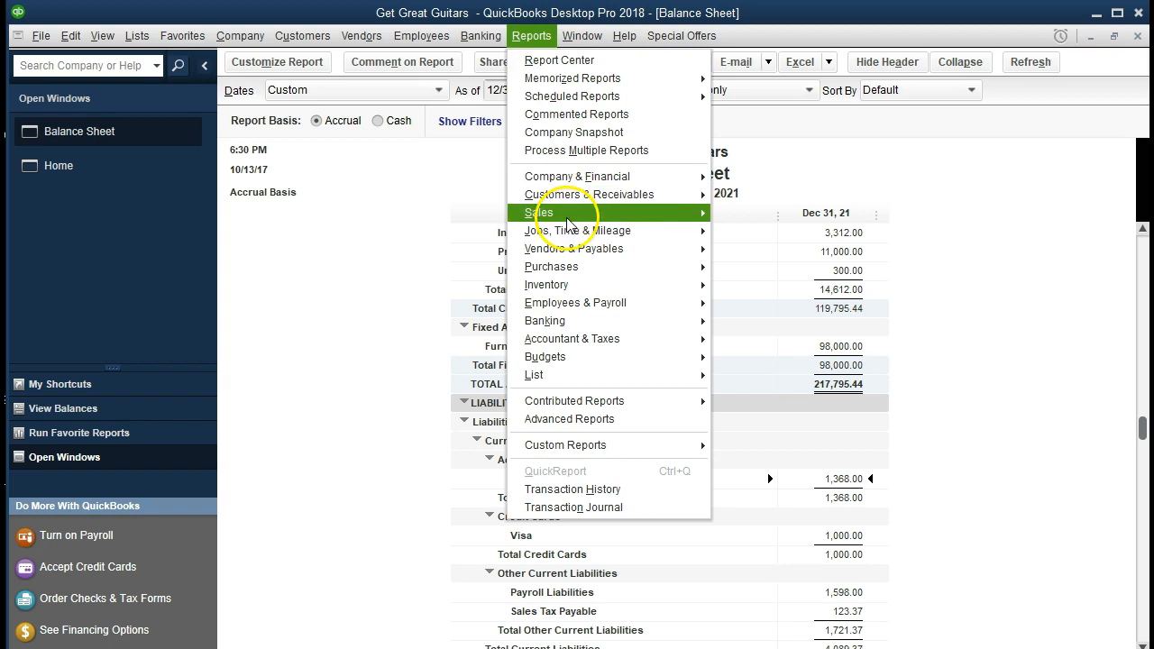
mouse_move(578, 285)
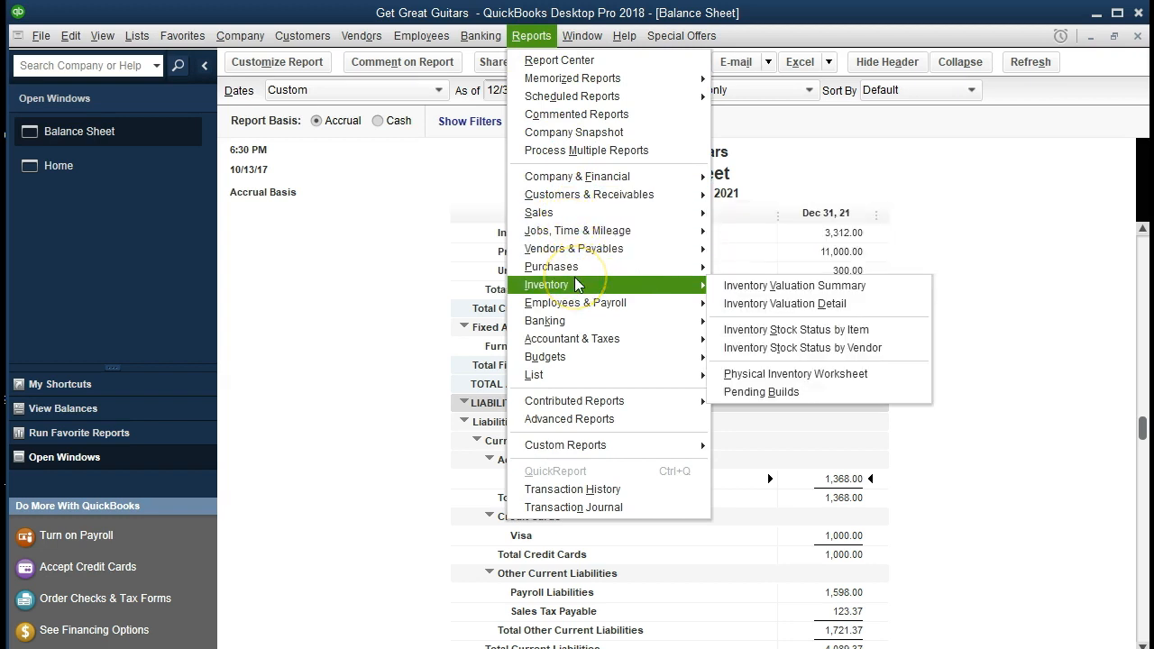
left_click(694, 248)
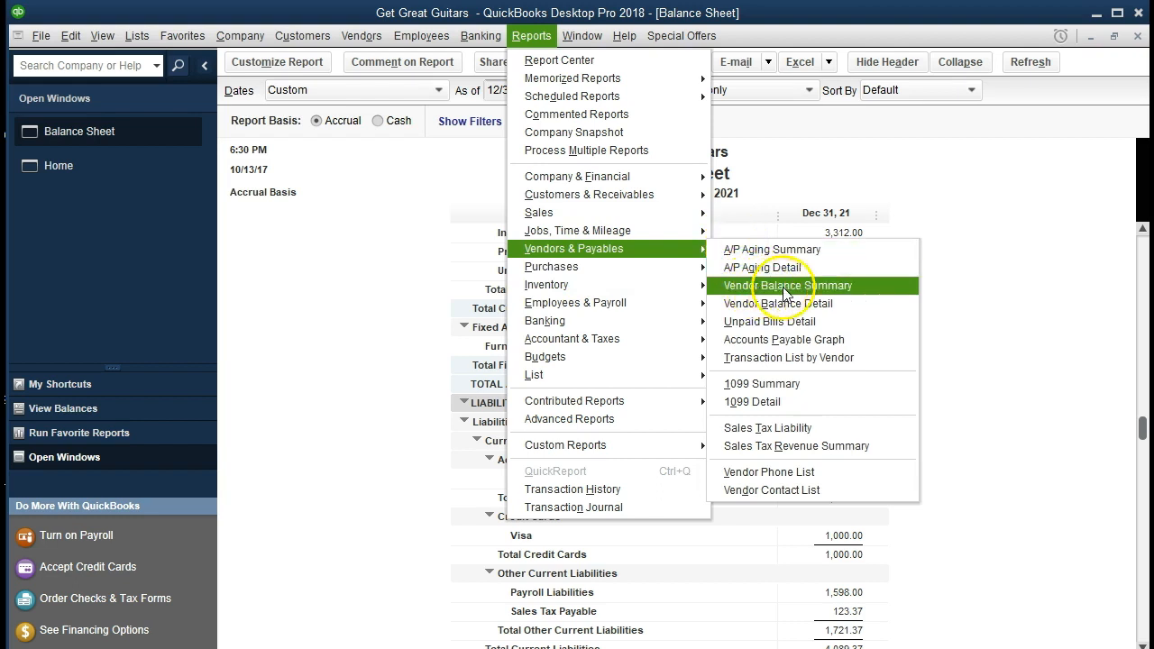
left_click(820, 304)
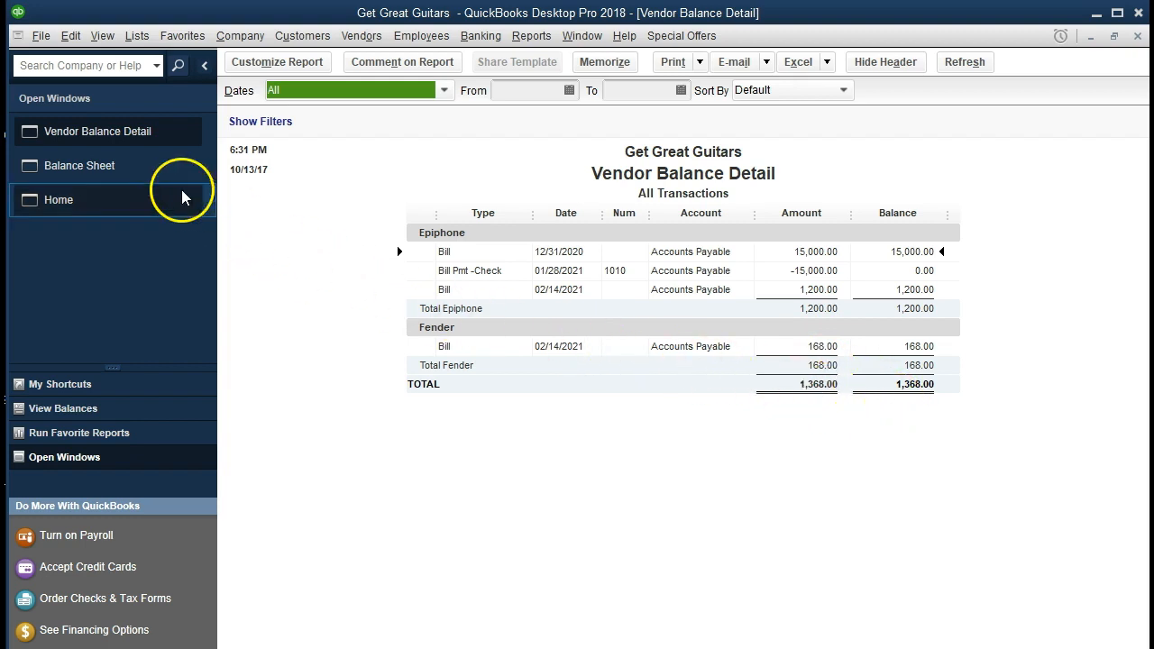
left_click(153, 177)
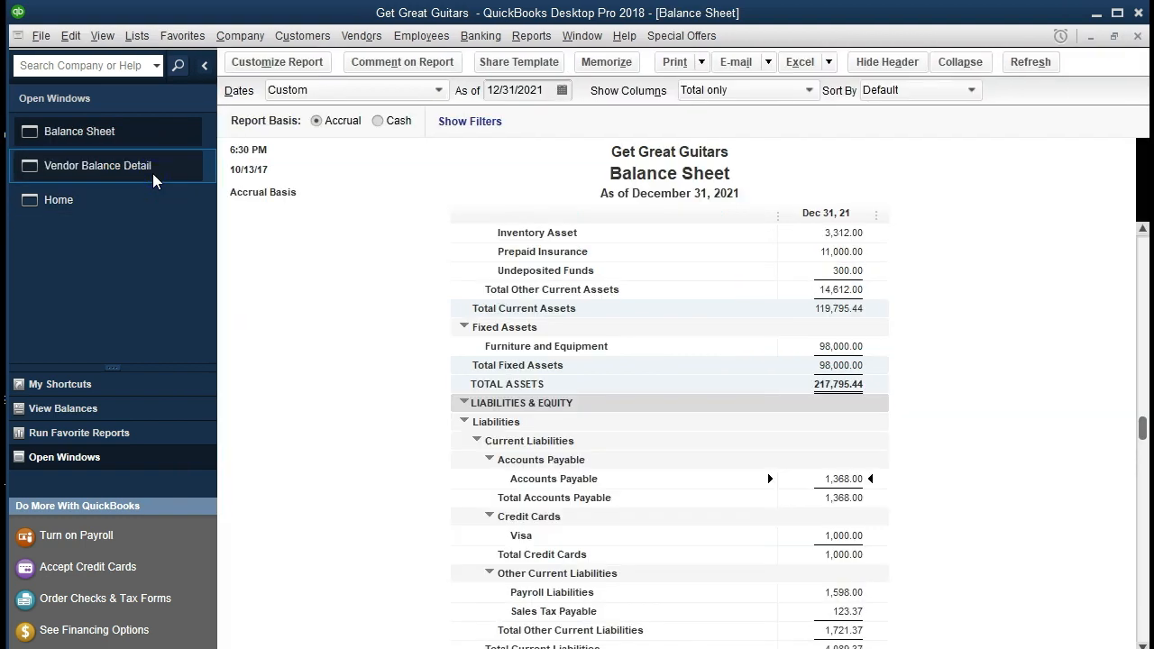